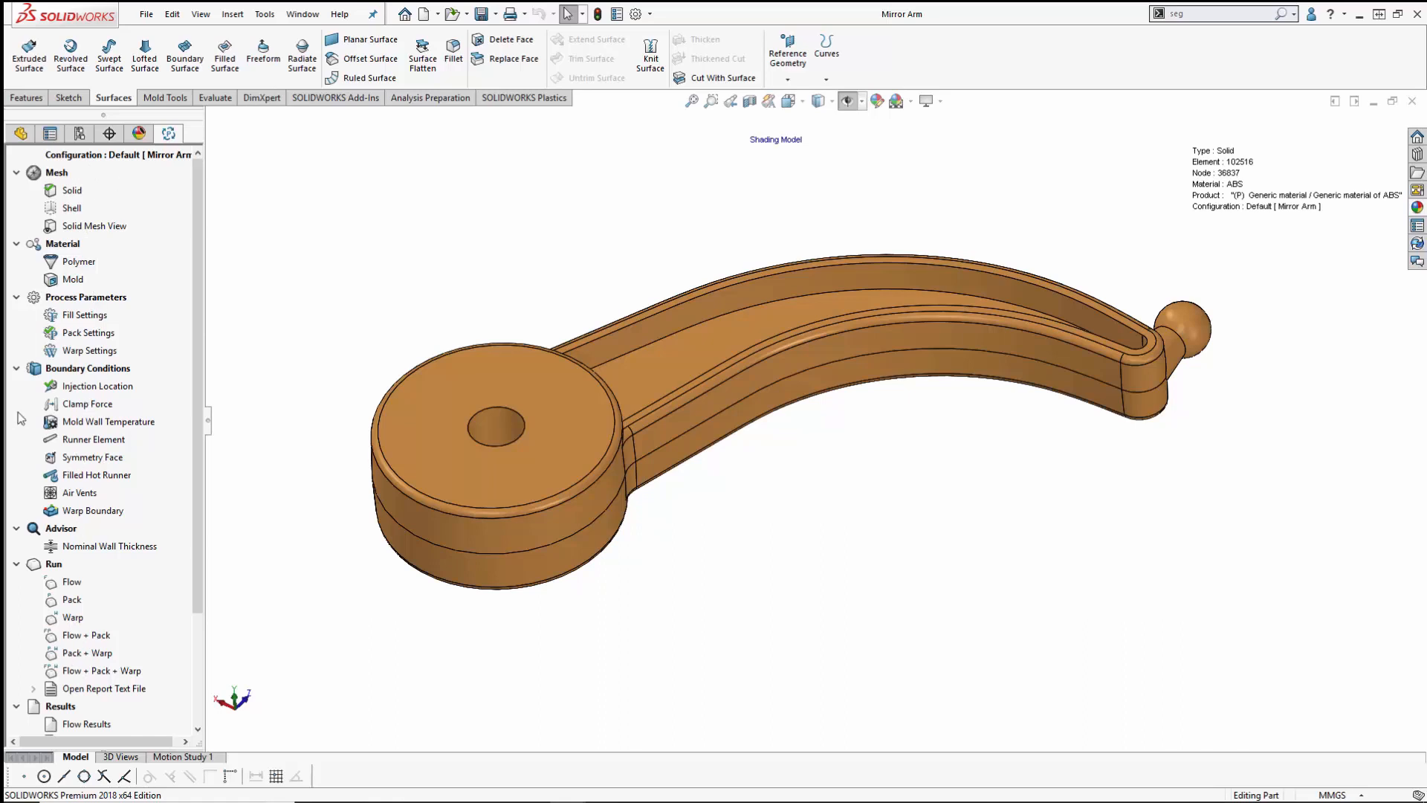
Step: Display the mesh model of the mirror arm and examine the injection location on the side of the round hub
{"action": "left_click", "coordinate": [529, 99]}
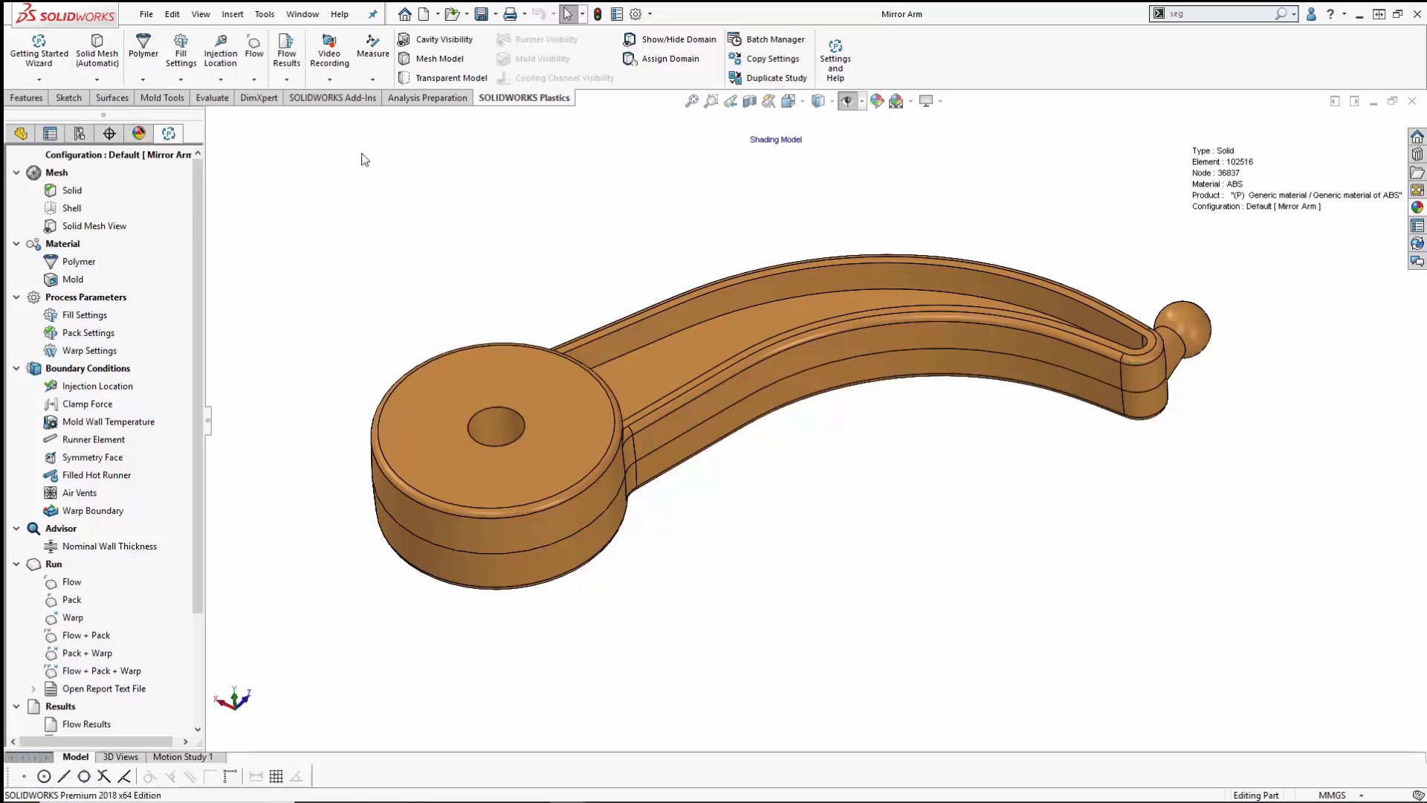
{"action": "left_click", "coordinate": [431, 60]}
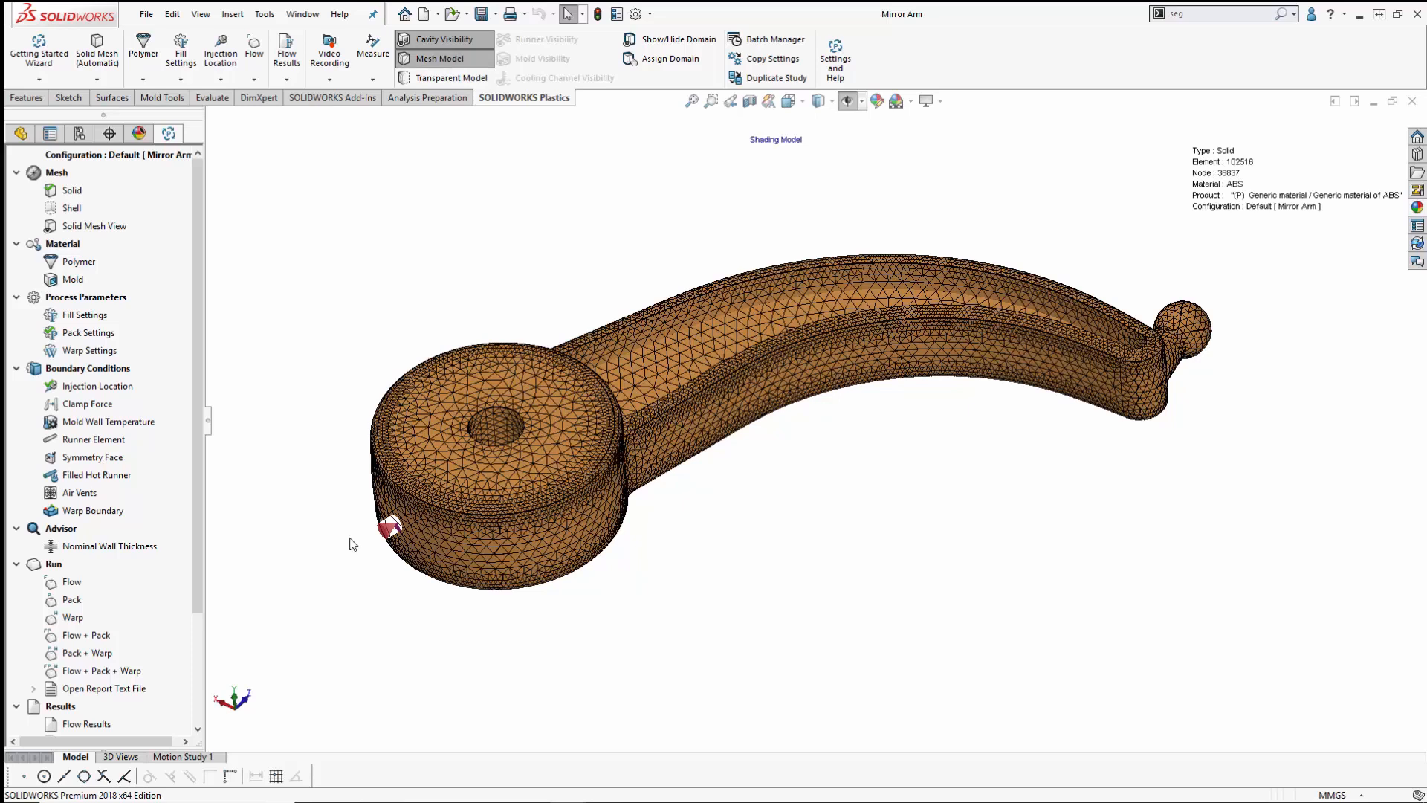
{"action": "scroll", "coordinate": [432, 529], "scroll_direction": "down", "scroll_amount": 1}
{"action": "middle_click_drag", "start_coordinate": [431, 528], "coordinate": [402, 499]}
{"action": "scroll", "coordinate": [403, 542], "scroll_direction": "down", "scroll_amount": 5}
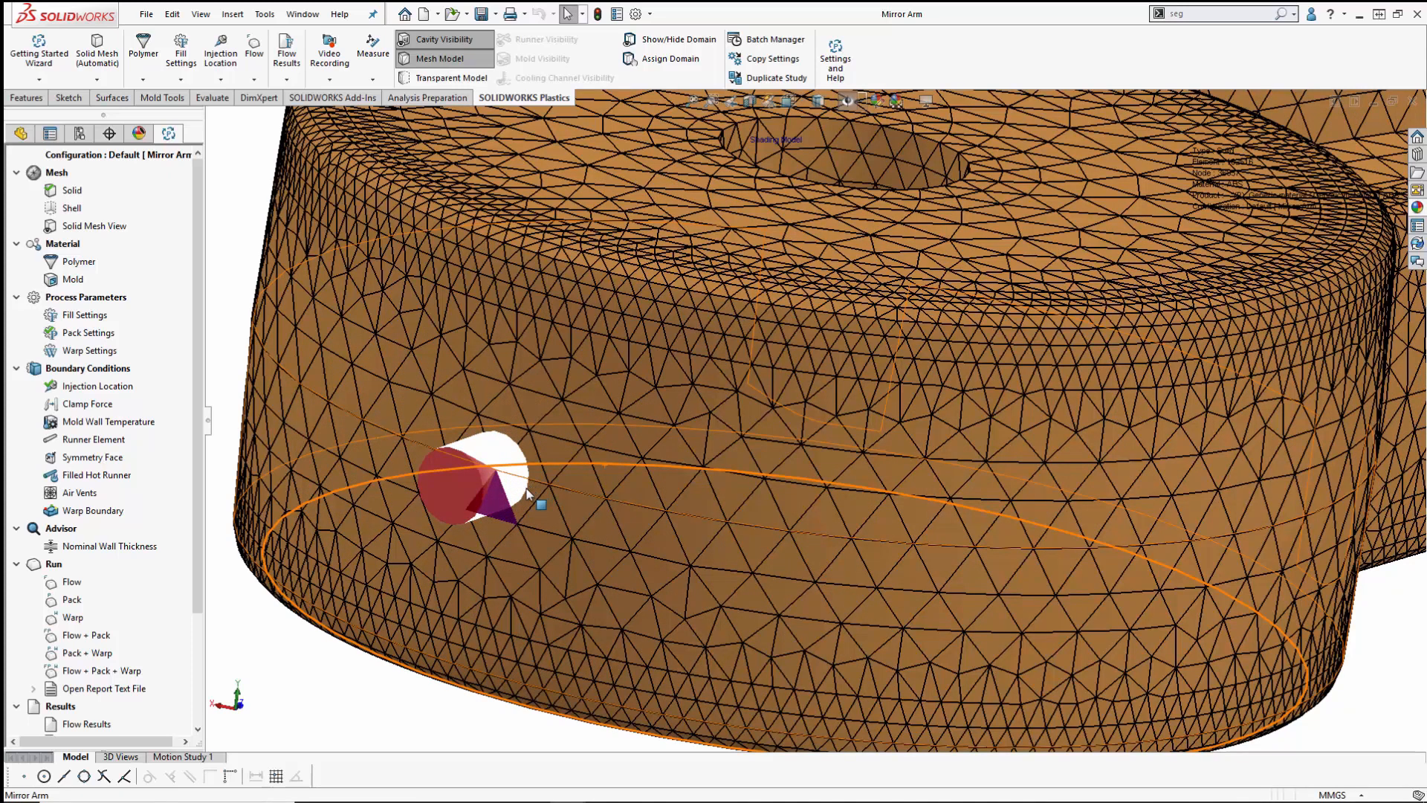
{"action": "scroll", "coordinate": [527, 490], "scroll_direction": "up", "scroll_amount": 1}
{"action": "mouse_move", "coordinate": [547, 481]}
{"action": "middle_mouse_down"}
{"action": "mouse_move", "coordinate": [532, 487]}
{"action": "mouse_move", "coordinate": [551, 489]}
{"action": "middle_mouse_up"}
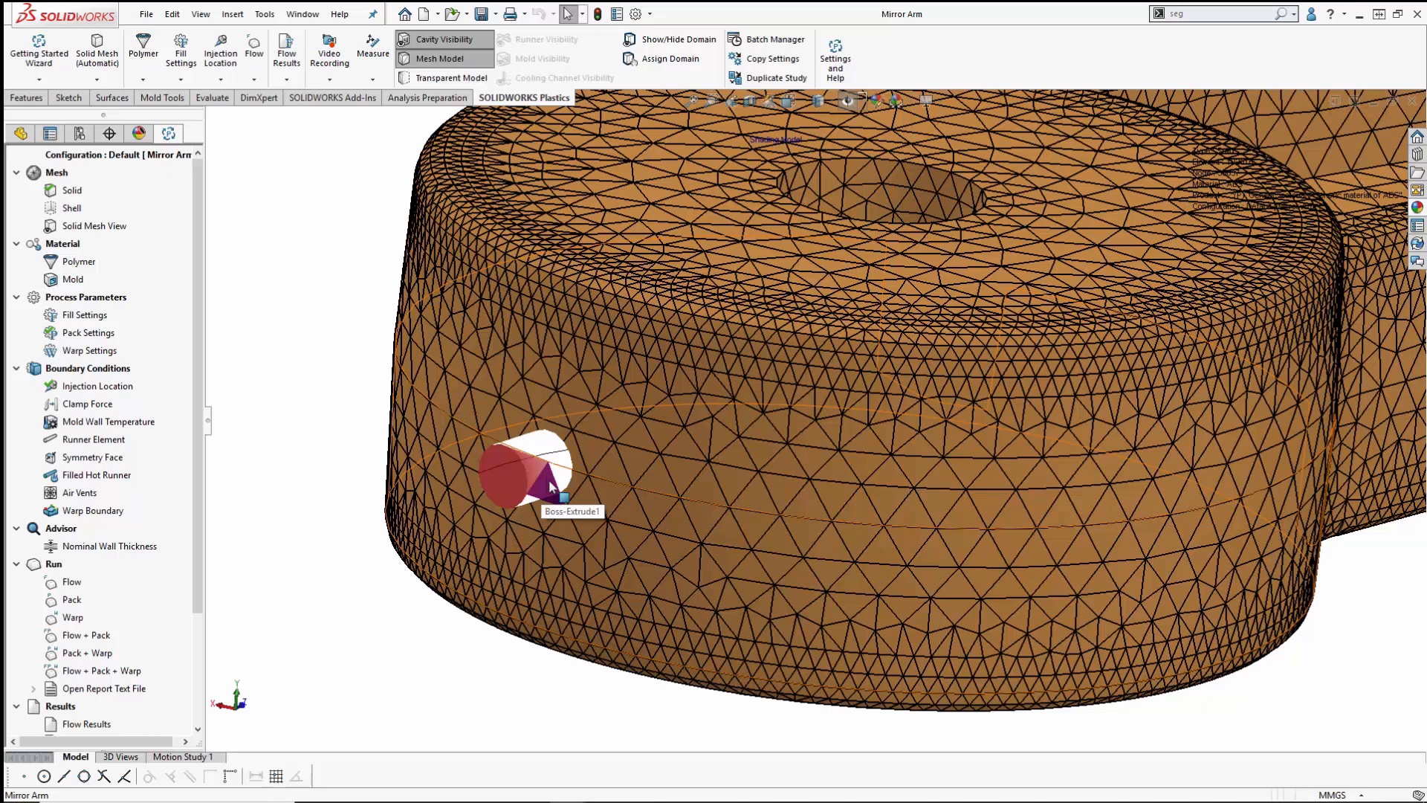
{"action": "scroll", "coordinate": [551, 487], "scroll_direction": "up", "scroll_amount": 4}
{"action": "mouse_move", "coordinate": [557, 494]}
{"action": "middle_mouse_down"}
{"action": "mouse_move", "coordinate": [894, 448]}
{"action": "mouse_move", "coordinate": [993, 404]}
{"action": "mouse_move", "coordinate": [977, 405]}
{"action": "middle_mouse_up"}
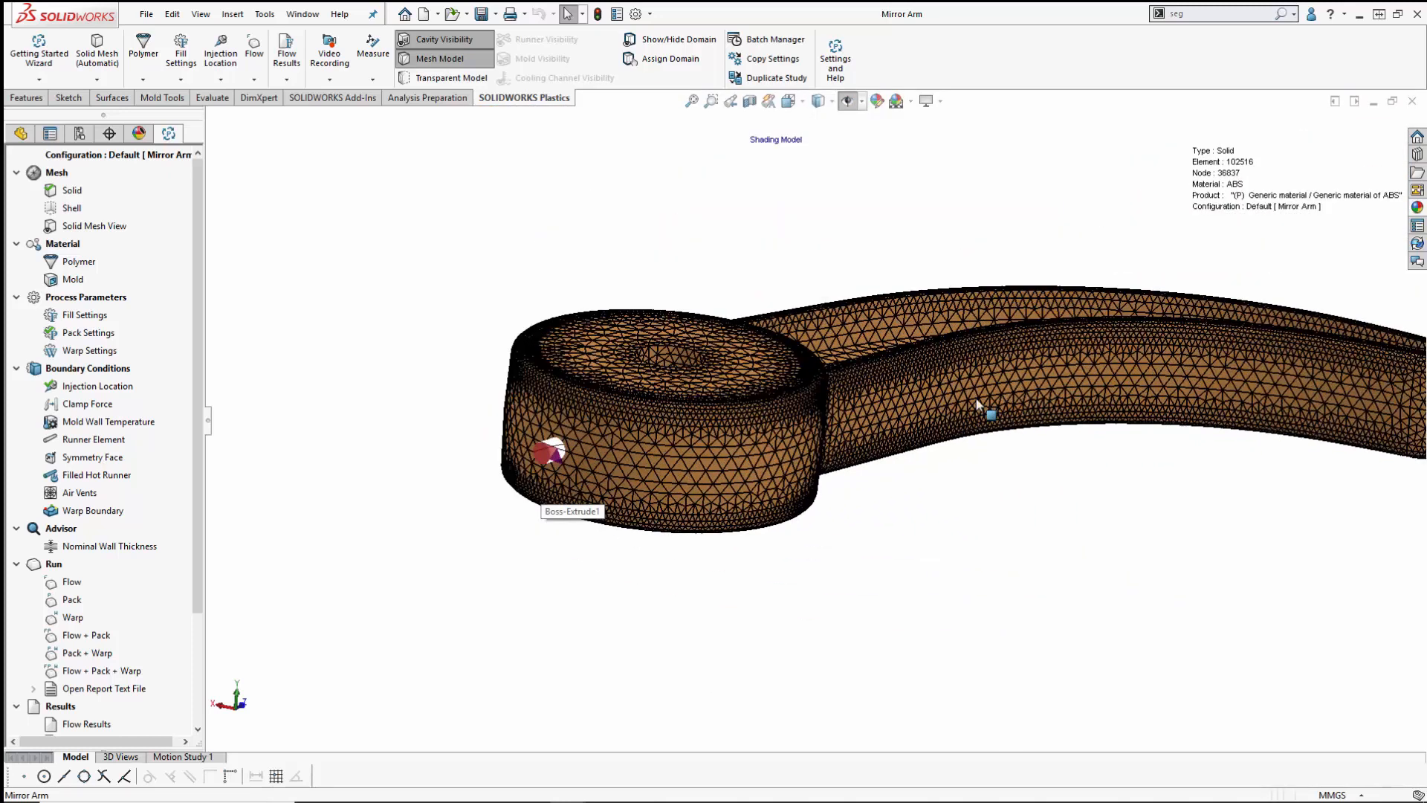
{"action": "scroll", "coordinate": [978, 405], "scroll_direction": "up", "scroll_amount": 3}
{"action": "scroll", "coordinate": [1011, 391], "scroll_direction": "down", "scroll_amount": 2}
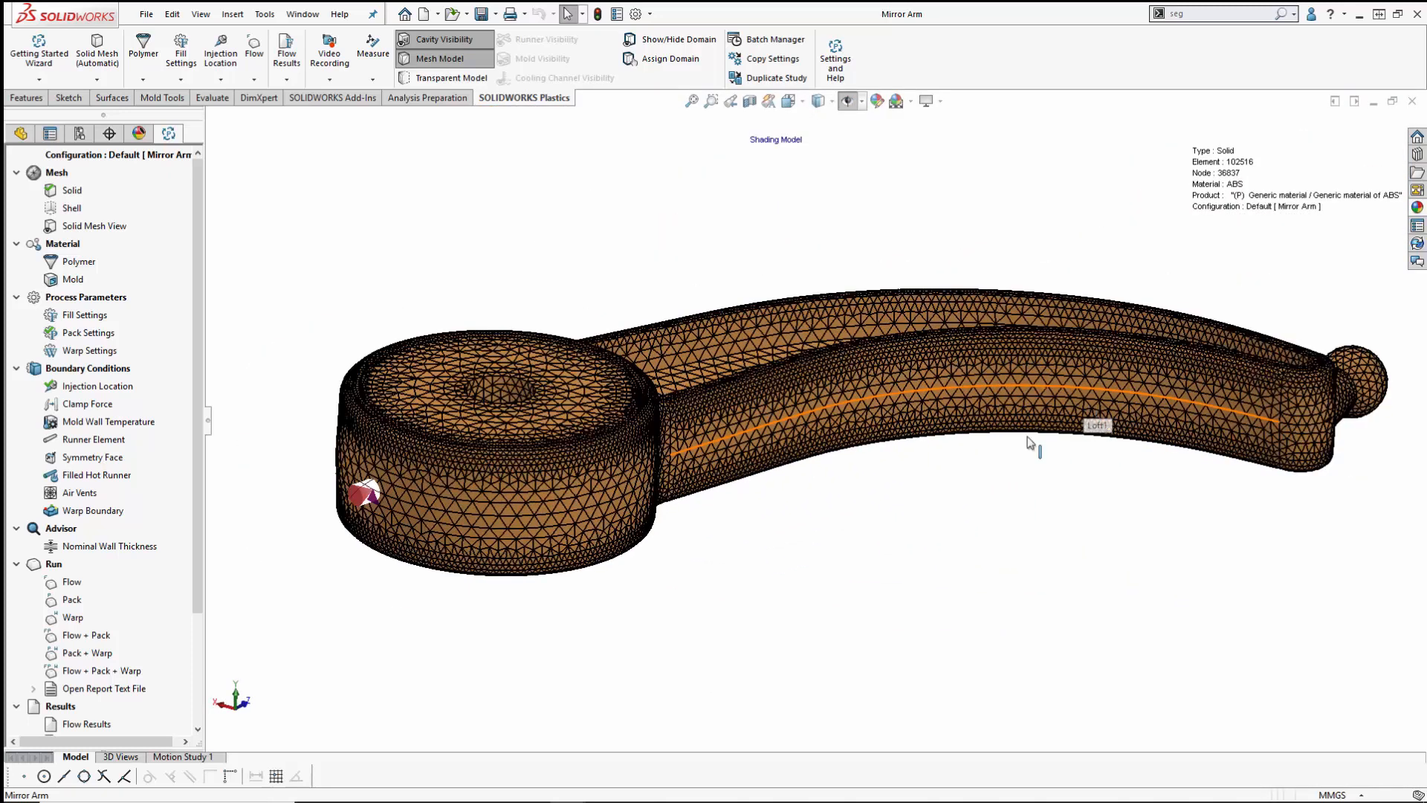
Step: Review the polymer-material parameters of the generic ABS in the polymer database, leaving the material assignment as it is
{"action": "right_click", "coordinate": [74, 261]}
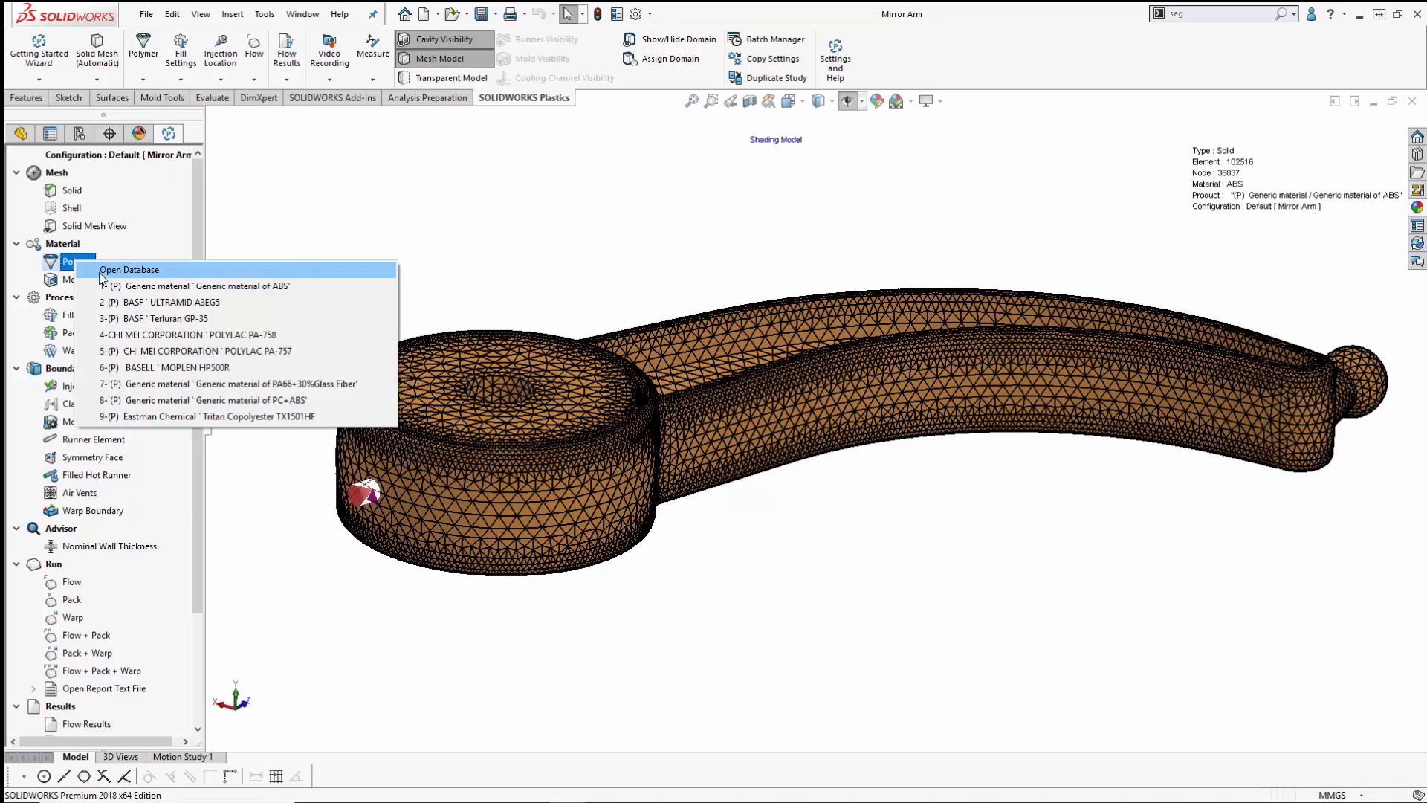
{"action": "left_click", "coordinate": [100, 273]}
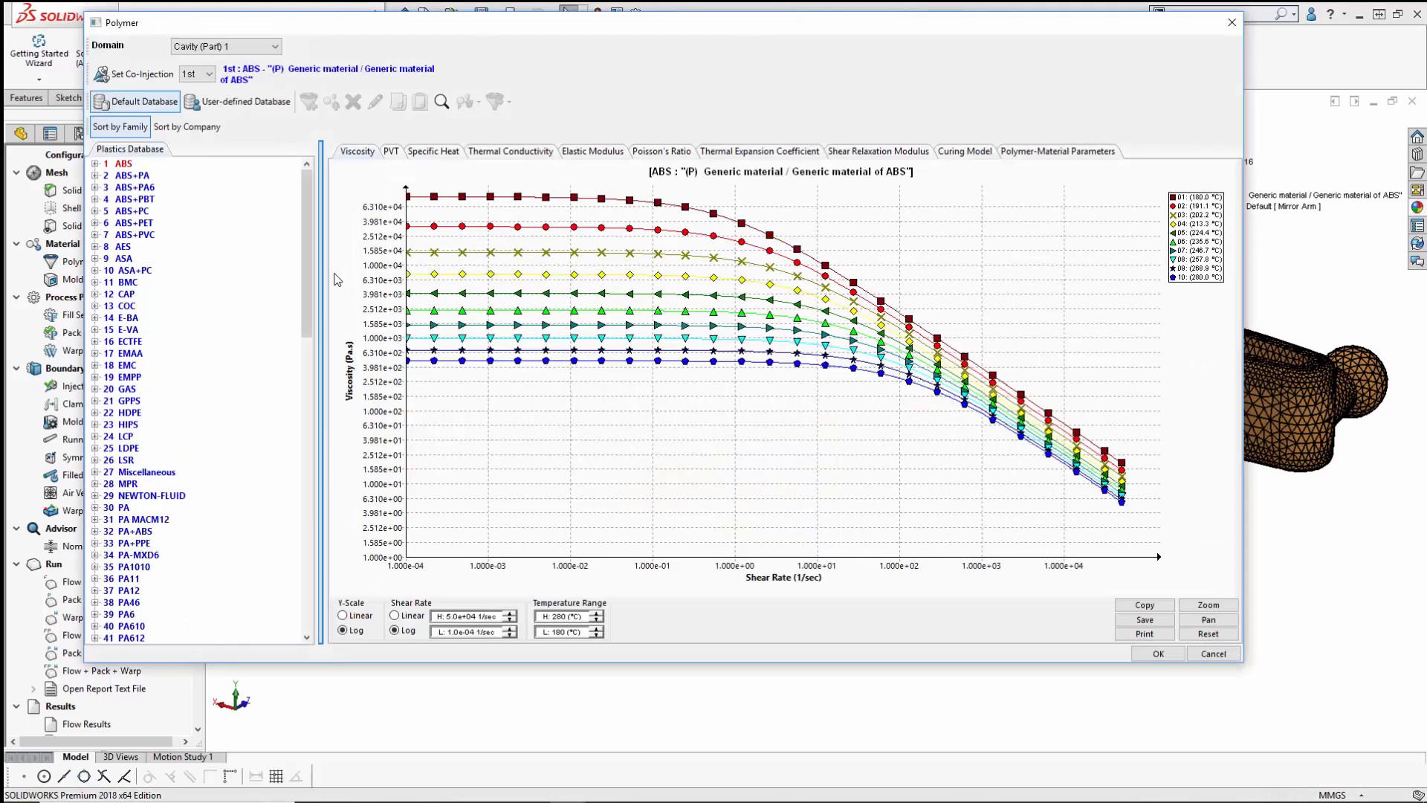
{"action": "left_click", "coordinate": [1027, 152]}
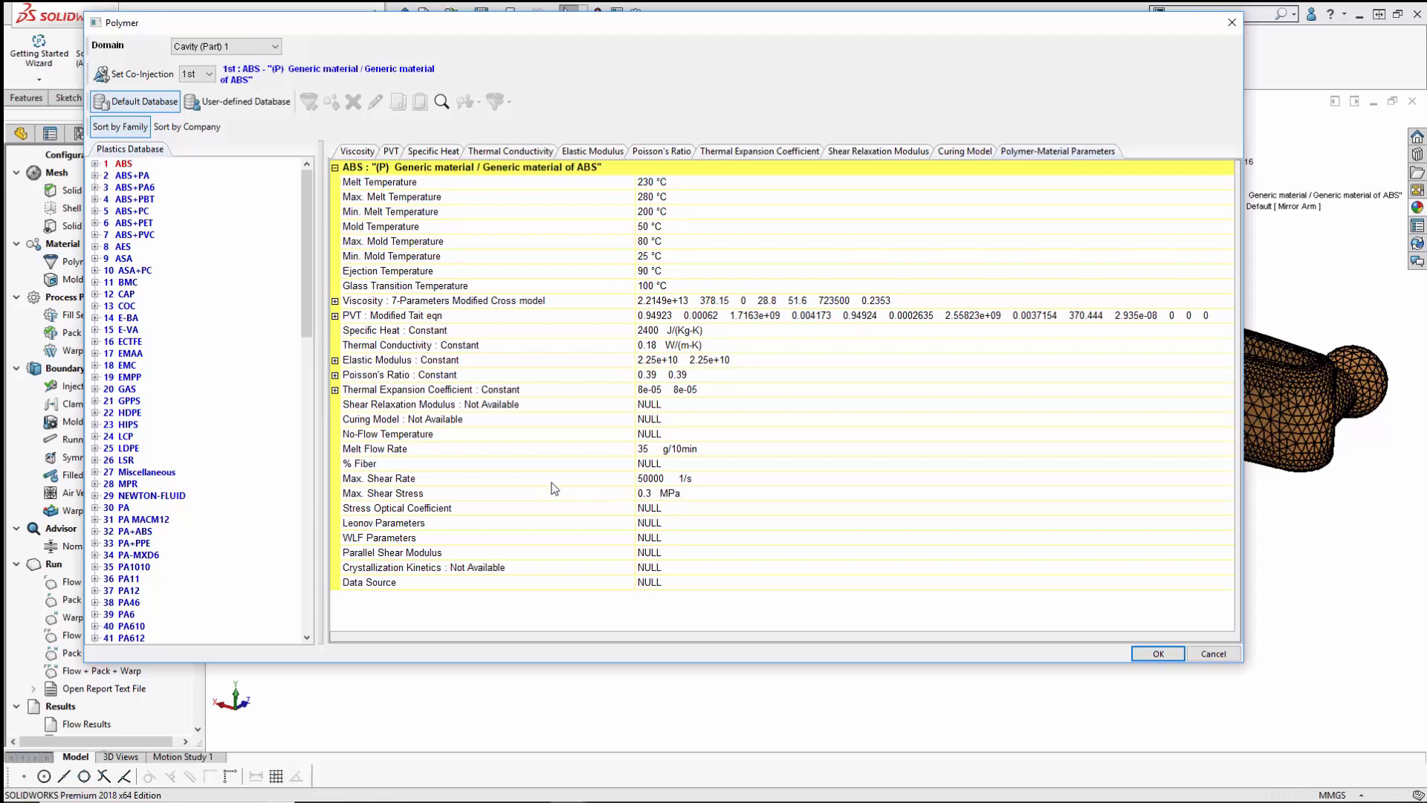
{"action": "left_click", "coordinate": [1212, 654]}
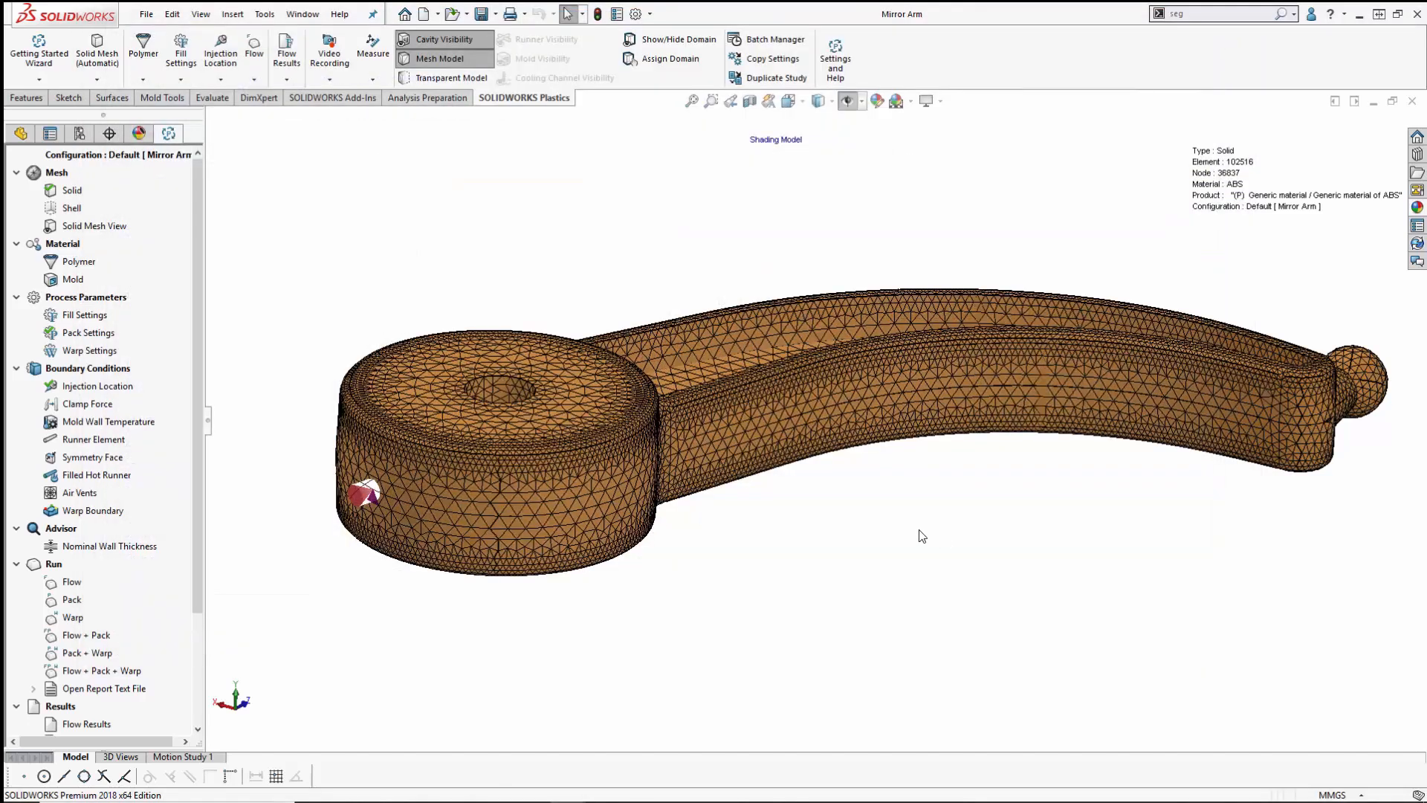
Step: Run the Nominal Wall Thickness advisor and examine the thickness distribution across the hub and arm, then close it
{"action": "left_click_drag", "start_coordinate": [197, 421], "coordinate": [199, 534]}
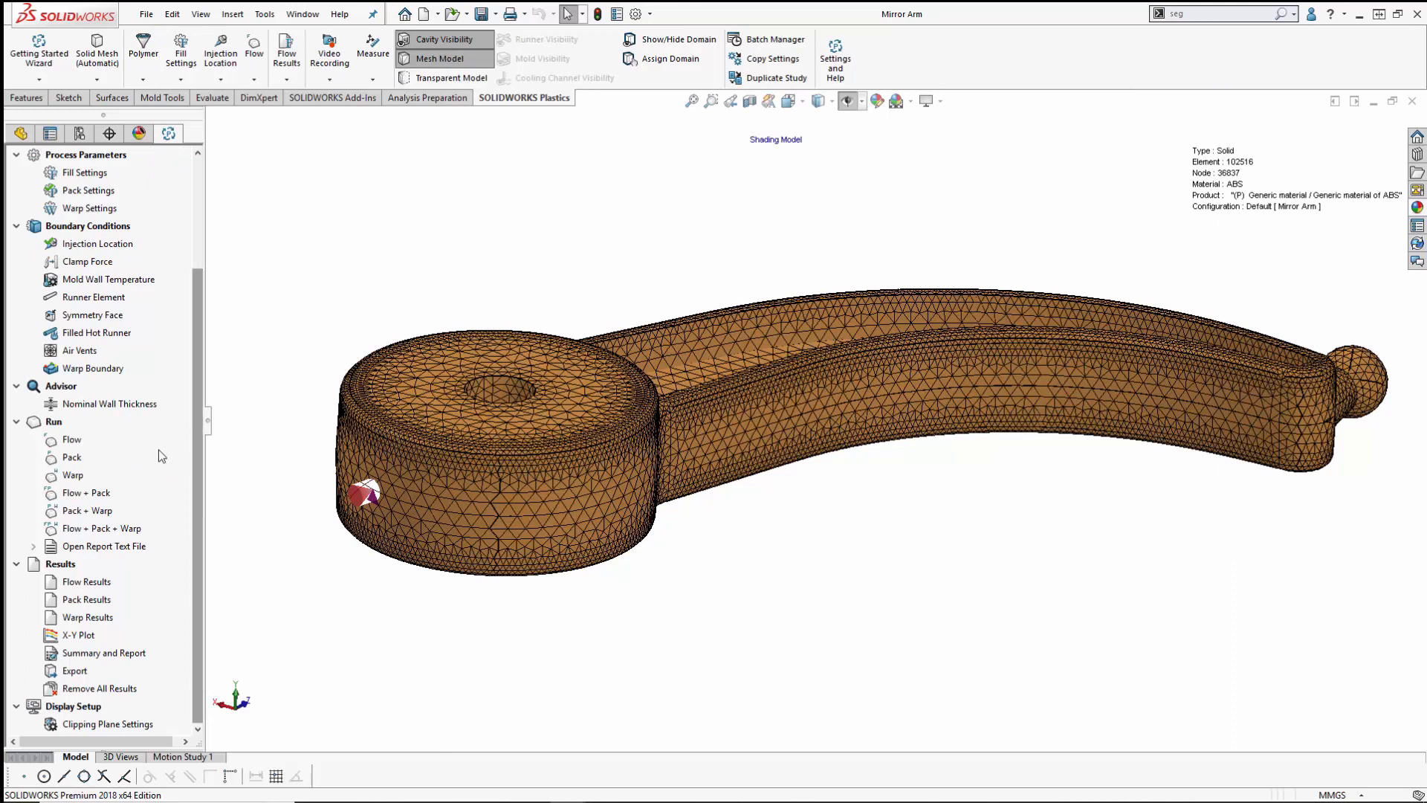
{"action": "left_click", "coordinate": [107, 405]}
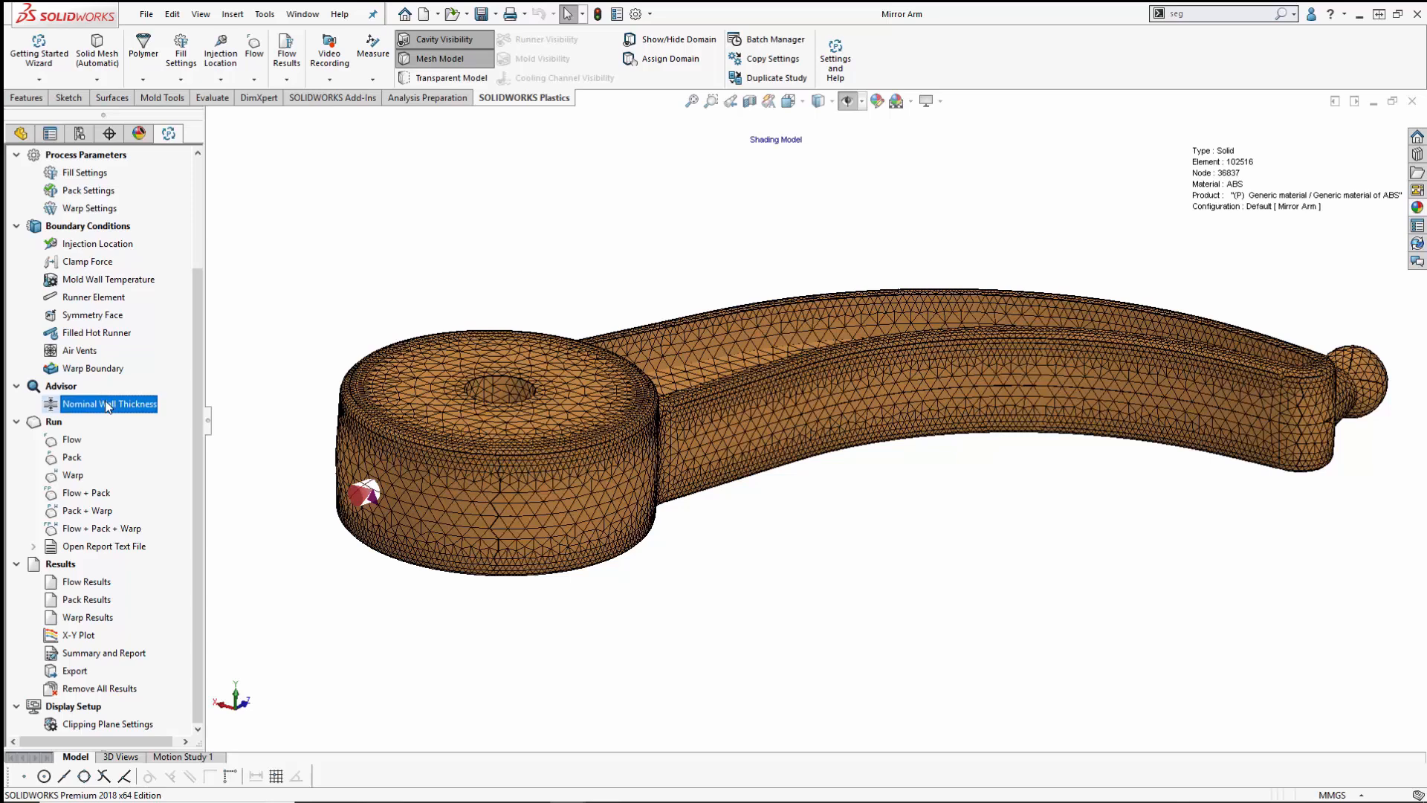
{"action": "right_click", "coordinate": [108, 405]}
{"action": "left_click", "coordinate": [127, 409]}
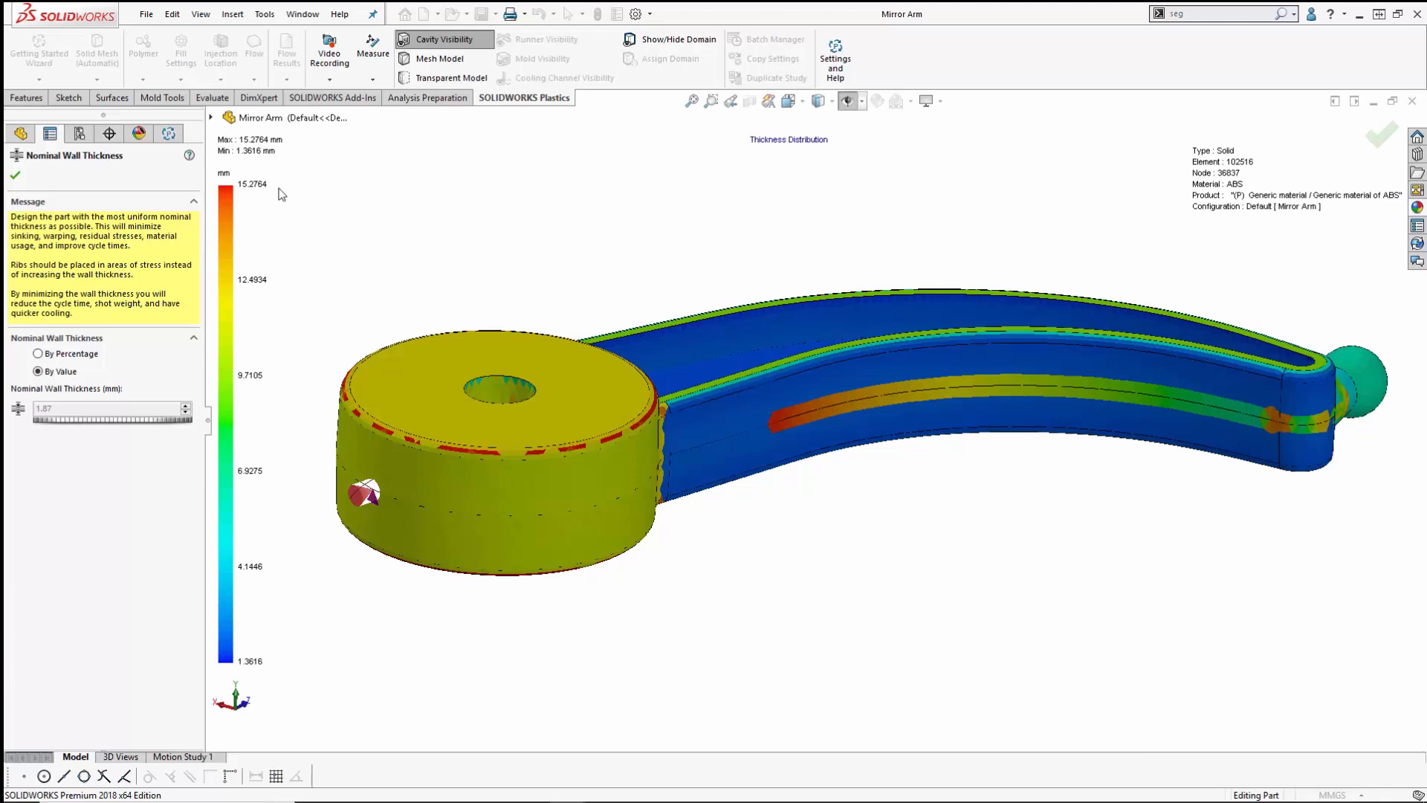
{"action": "middle_click_drag", "start_coordinate": [376, 223], "coordinate": [337, 309]}
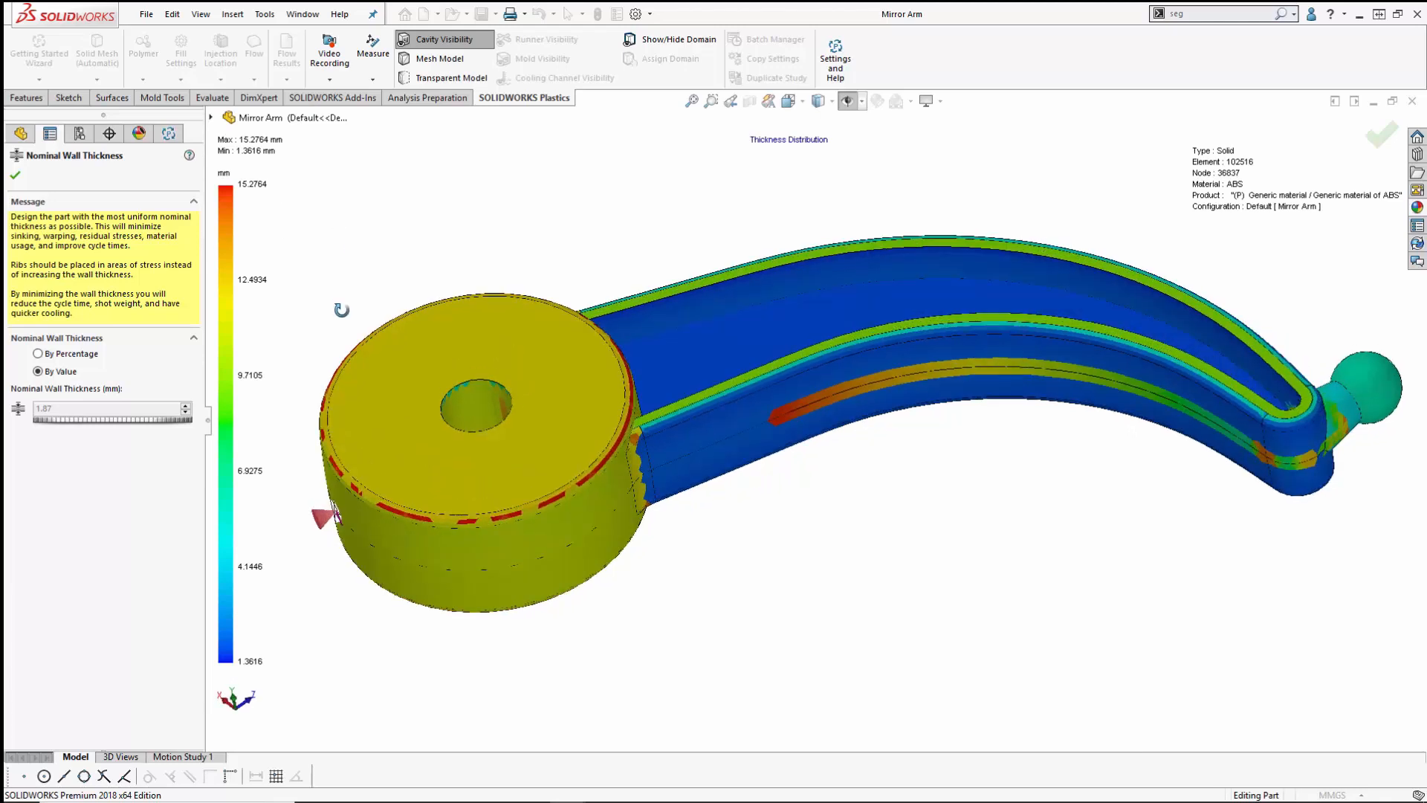
{"action": "scroll", "coordinate": [449, 409], "scroll_direction": "up", "scroll_amount": 1}
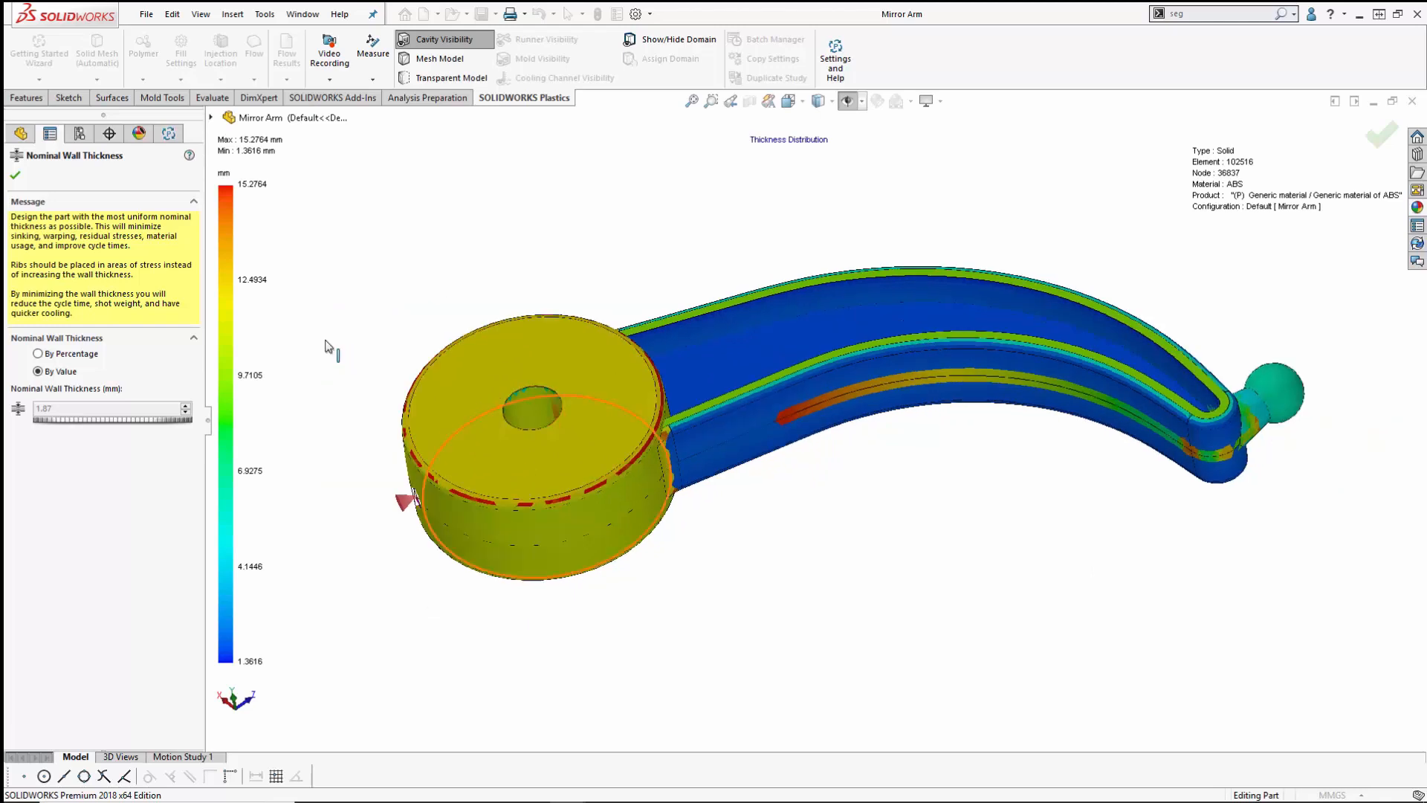
{"action": "left_click", "coordinate": [15, 175]}
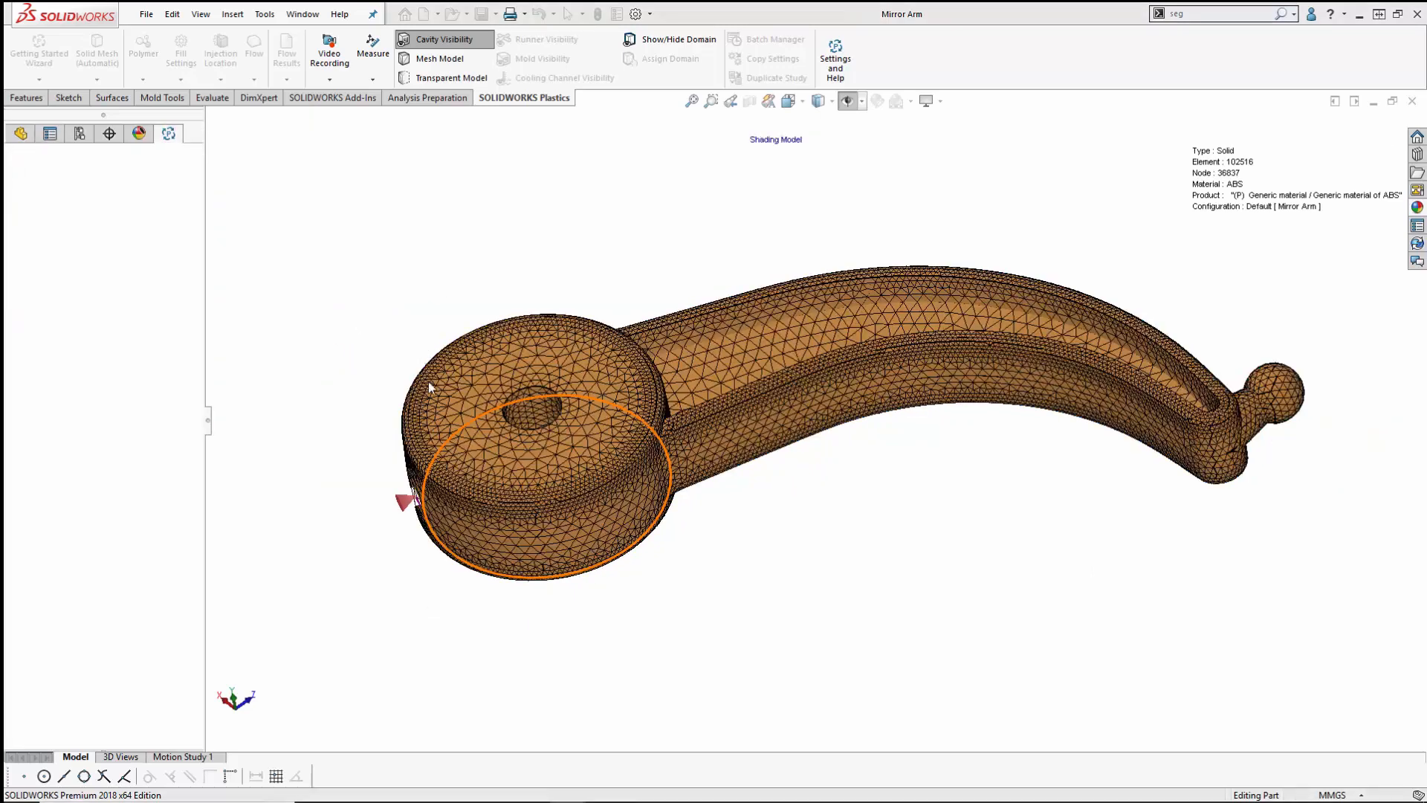
{"action": "scroll", "coordinate": [792, 420], "scroll_direction": "down", "scroll_amount": 2}
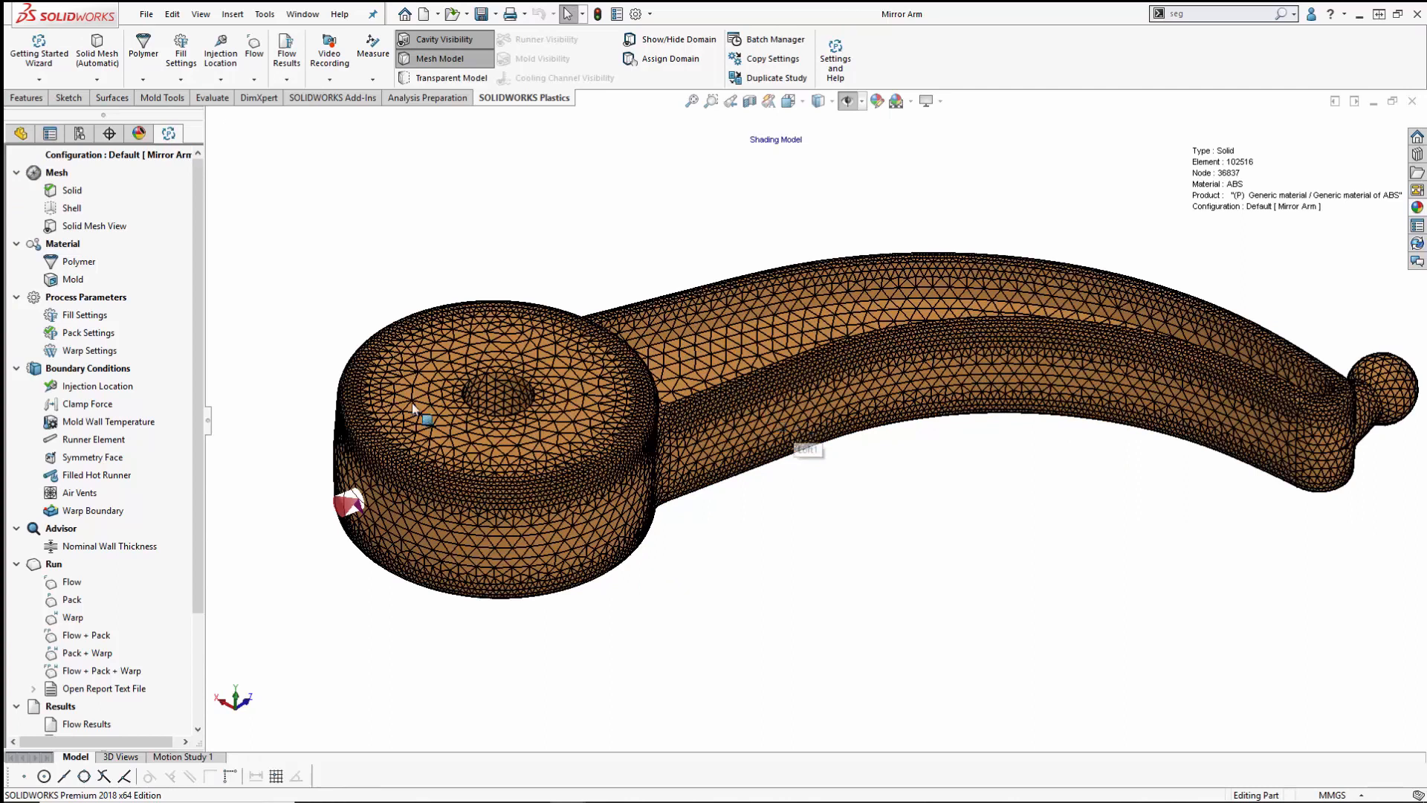
Step: Read the flow results of the Default configuration and inspect the Sink Marks plot around the solid hub, closing the results when done
{"action": "left_click_drag", "start_coordinate": [199, 430], "coordinate": [223, 543]}
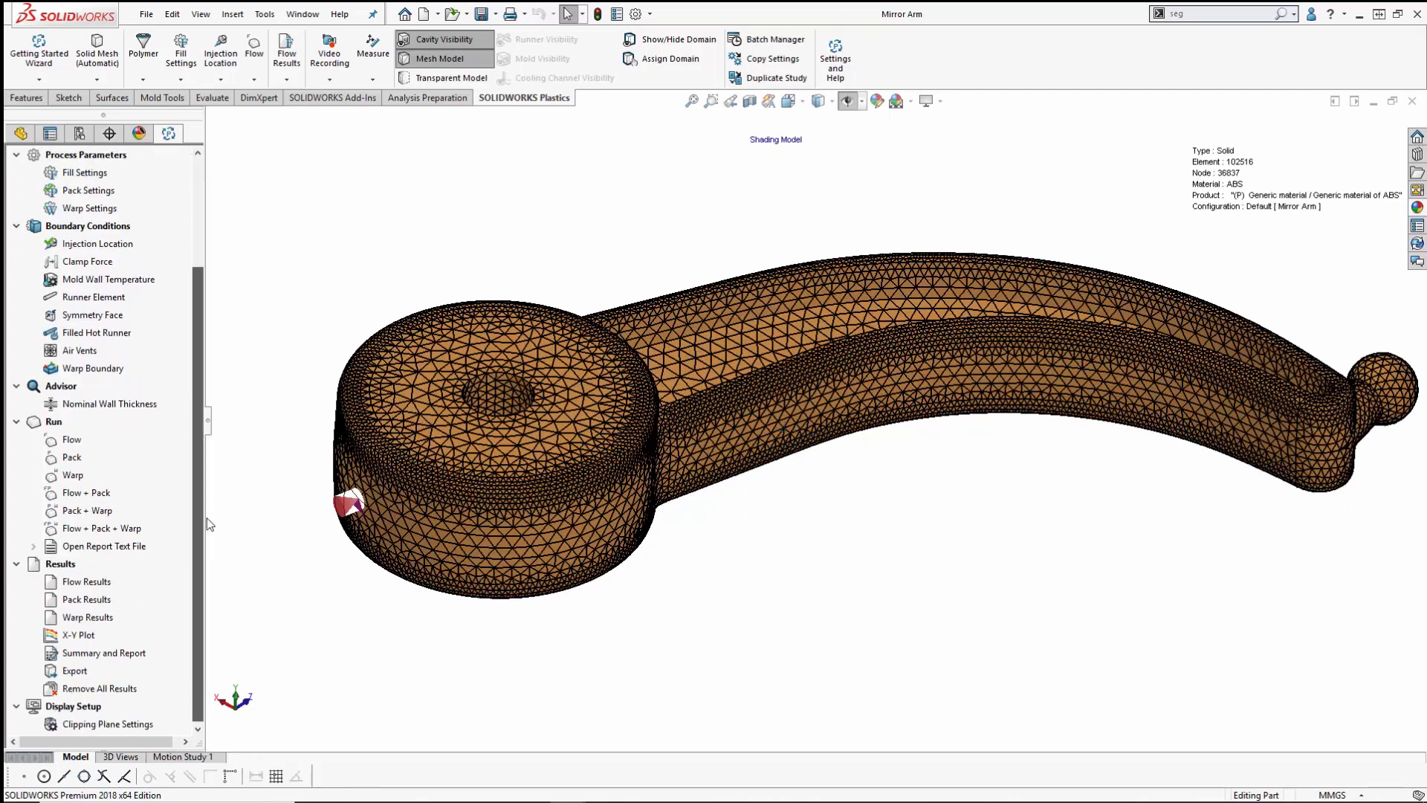
{"action": "left_click", "coordinate": [16, 422]}
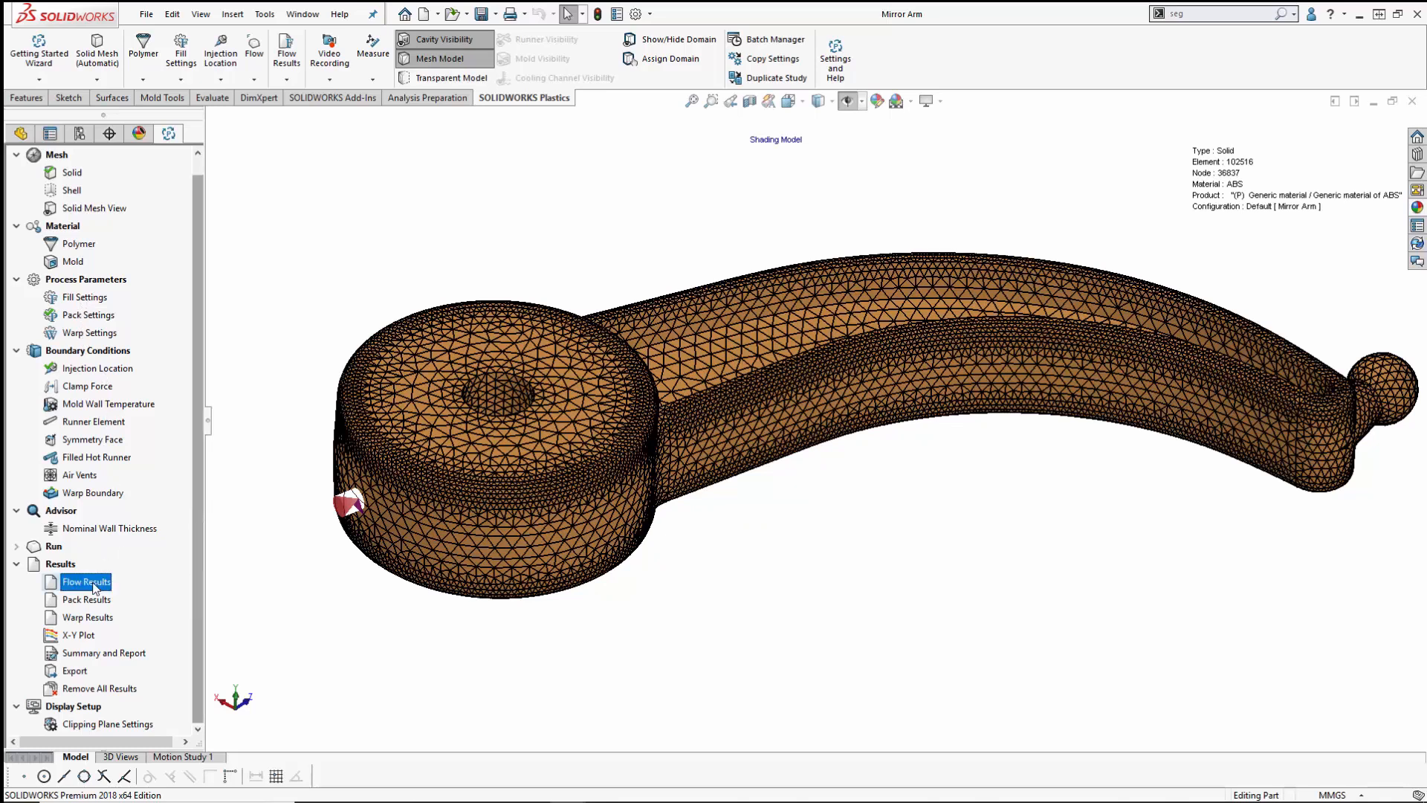
{"action": "right_click", "coordinate": [95, 584]}
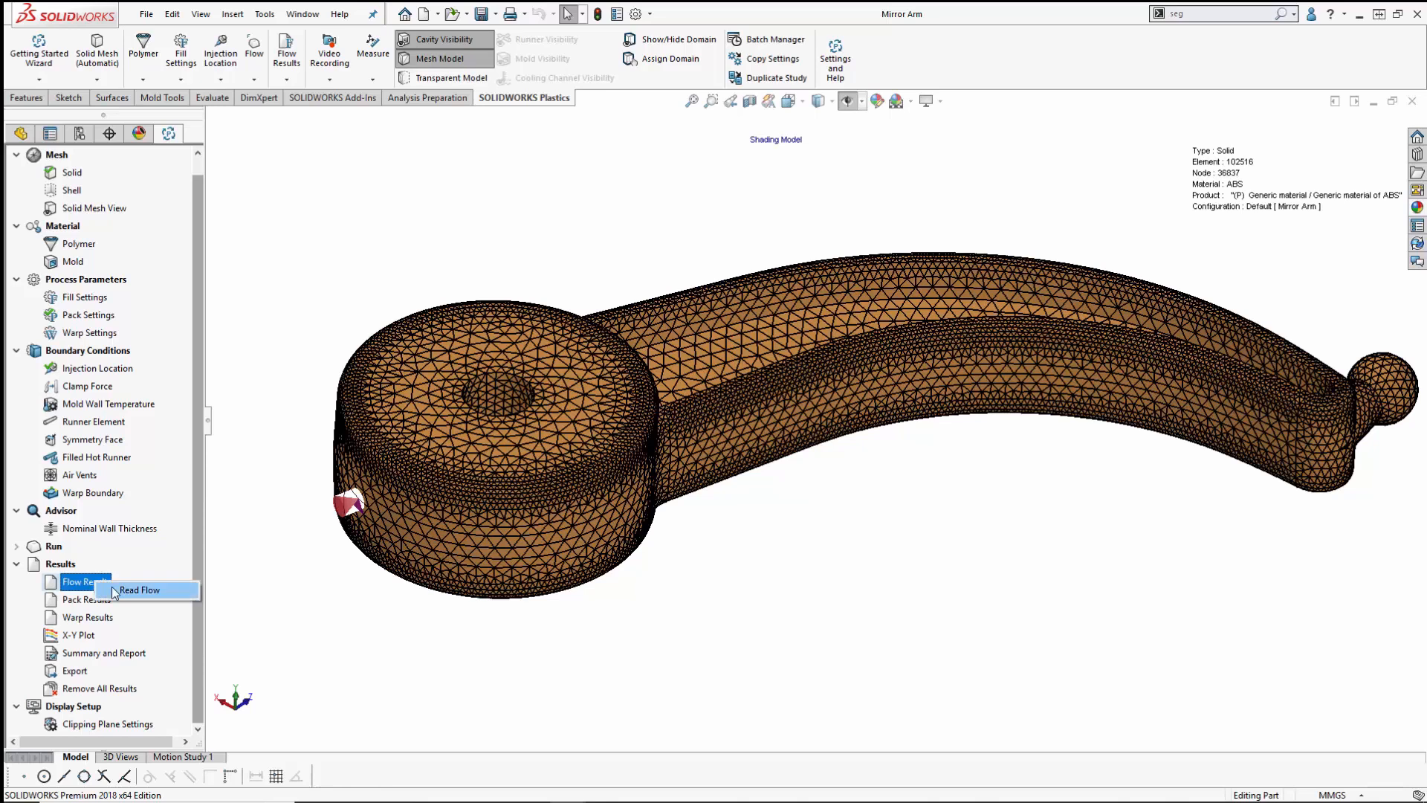
{"action": "left_click", "coordinate": [140, 590]}
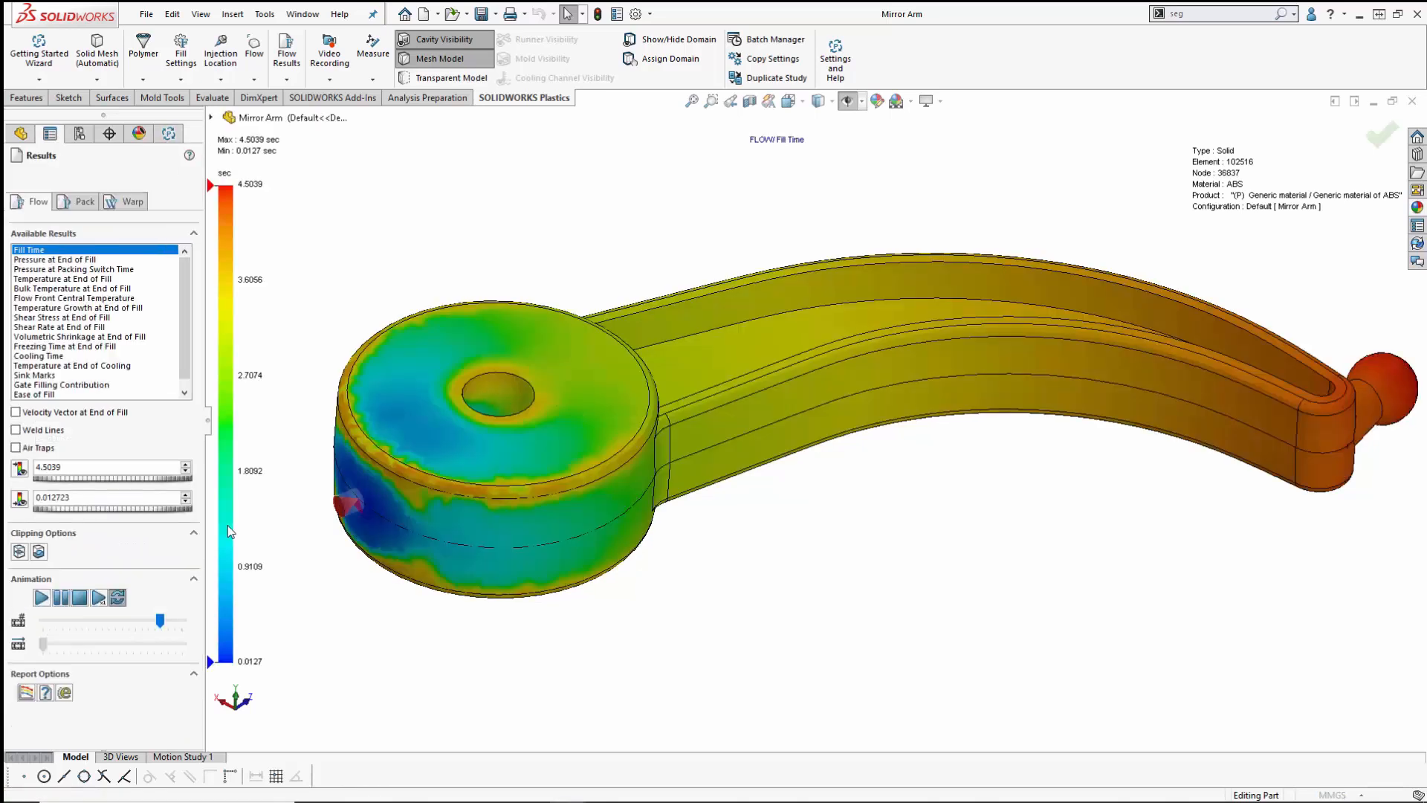
{"action": "left_click", "coordinate": [31, 375]}
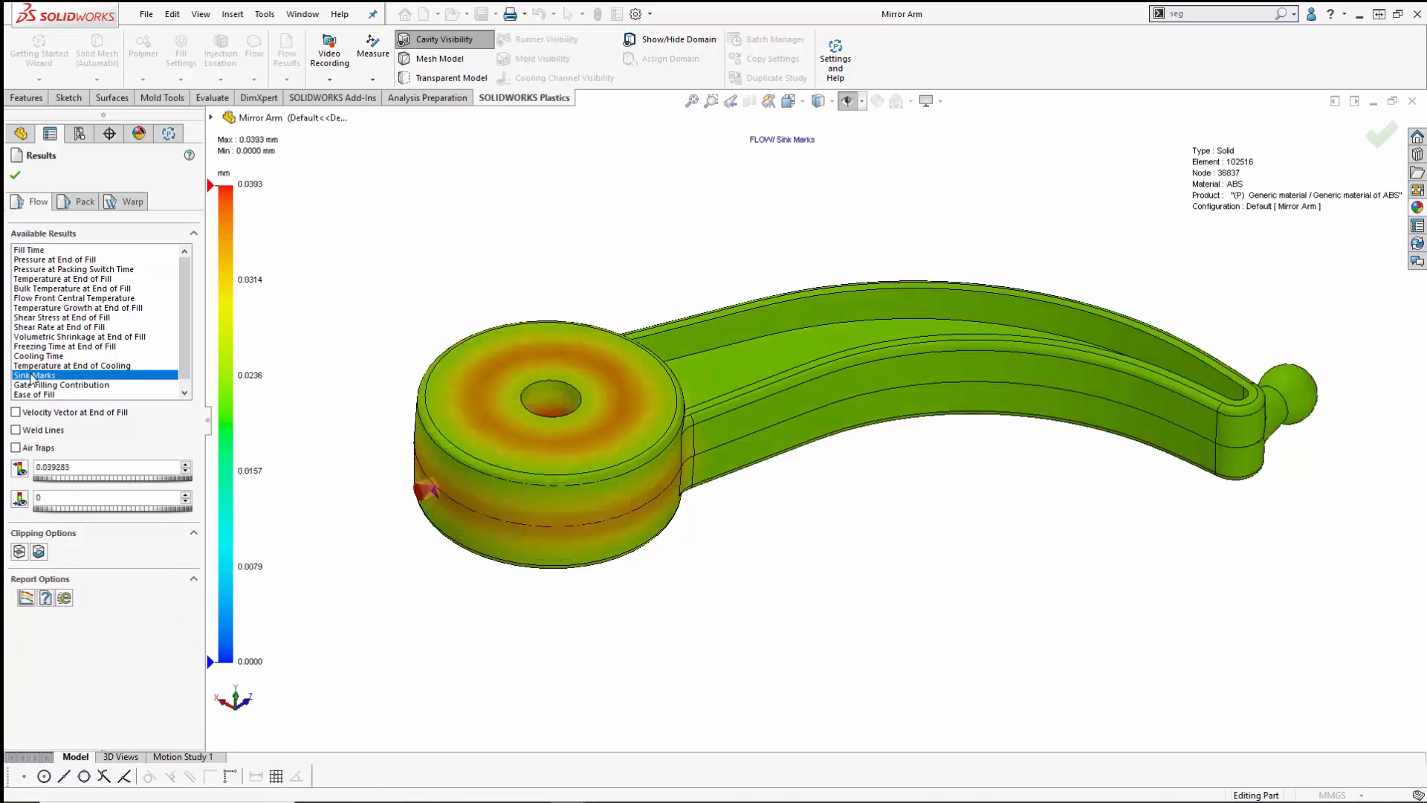
{"action": "middle_click_drag", "start_coordinate": [459, 375], "coordinate": [444, 460]}
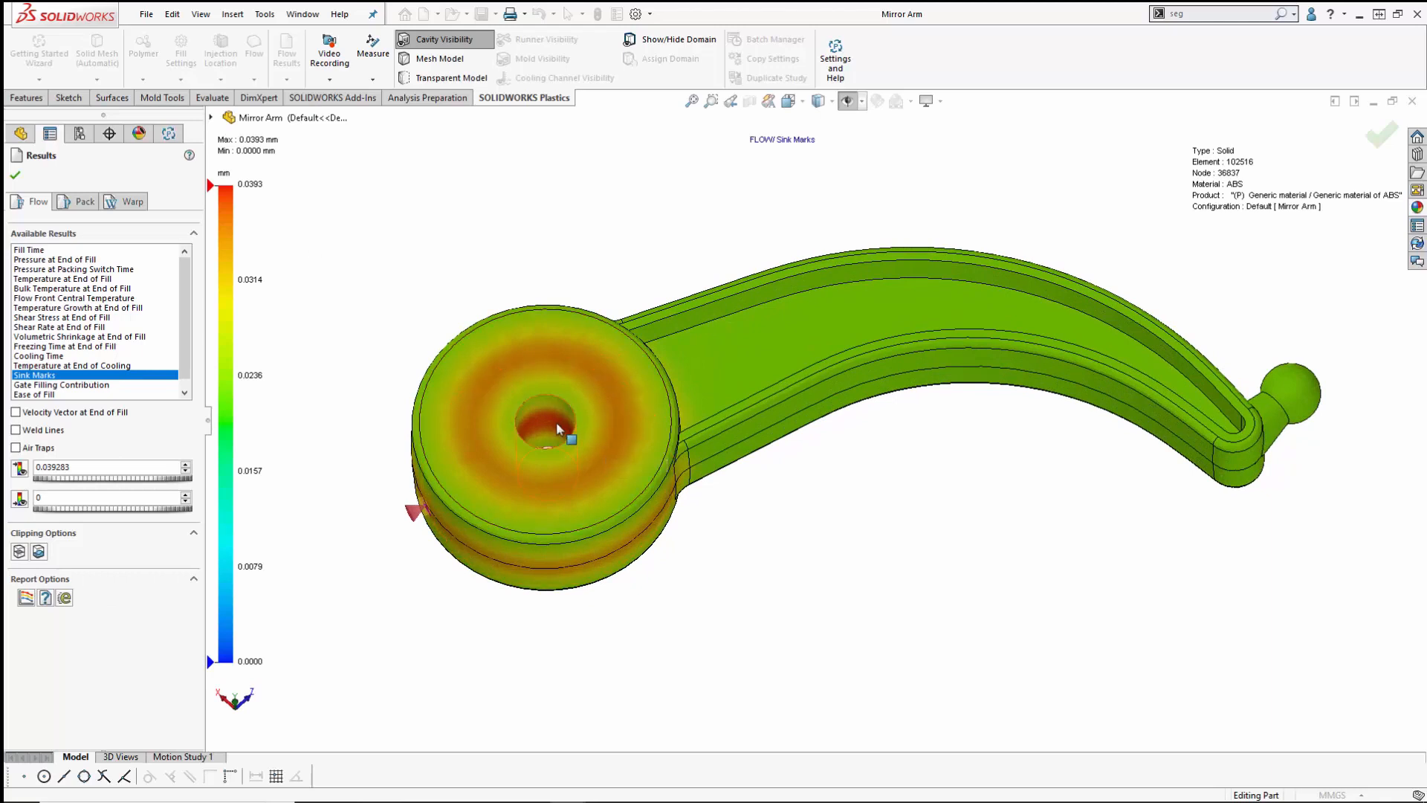
{"action": "middle_click_drag", "start_coordinate": [583, 500], "coordinate": [416, 287]}
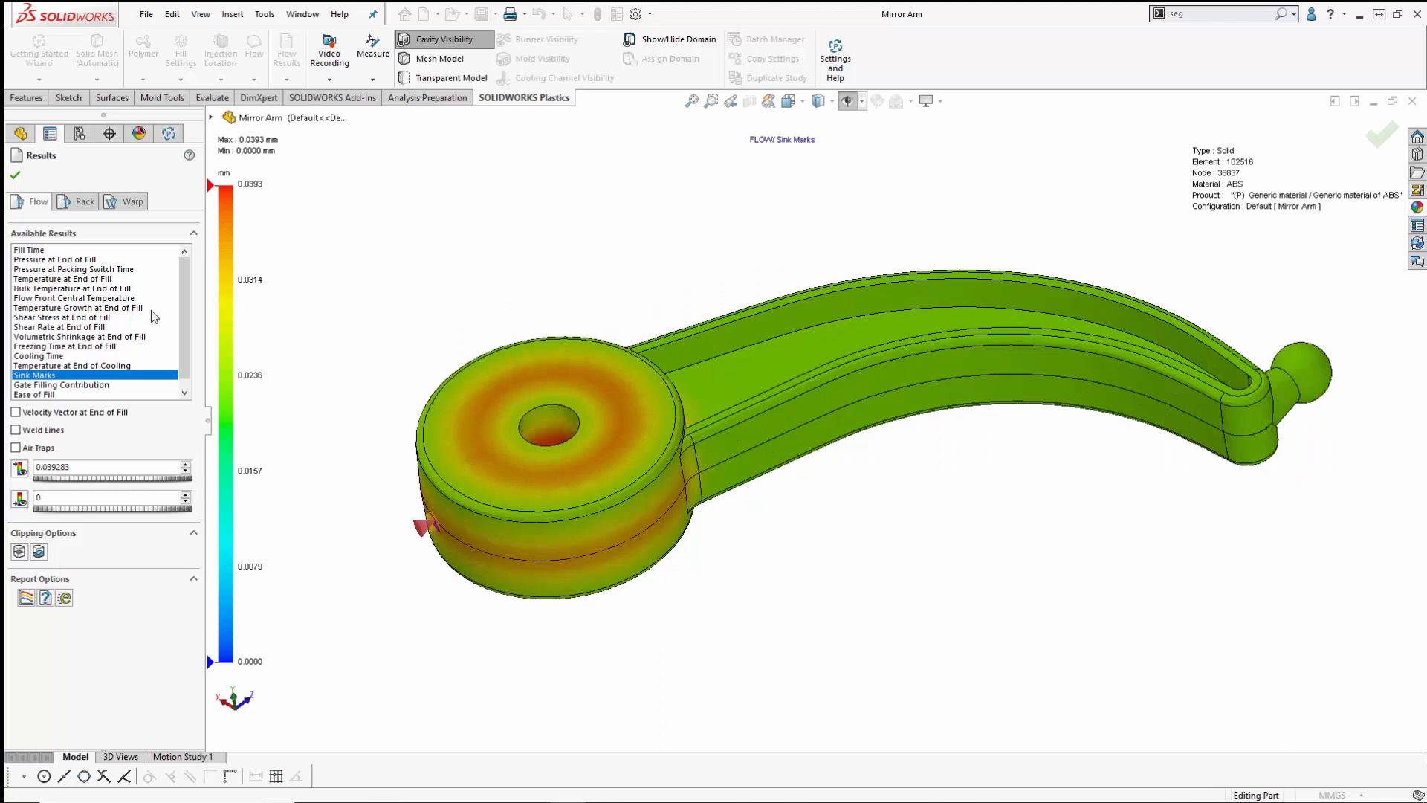
{"action": "left_click", "coordinate": [16, 177]}
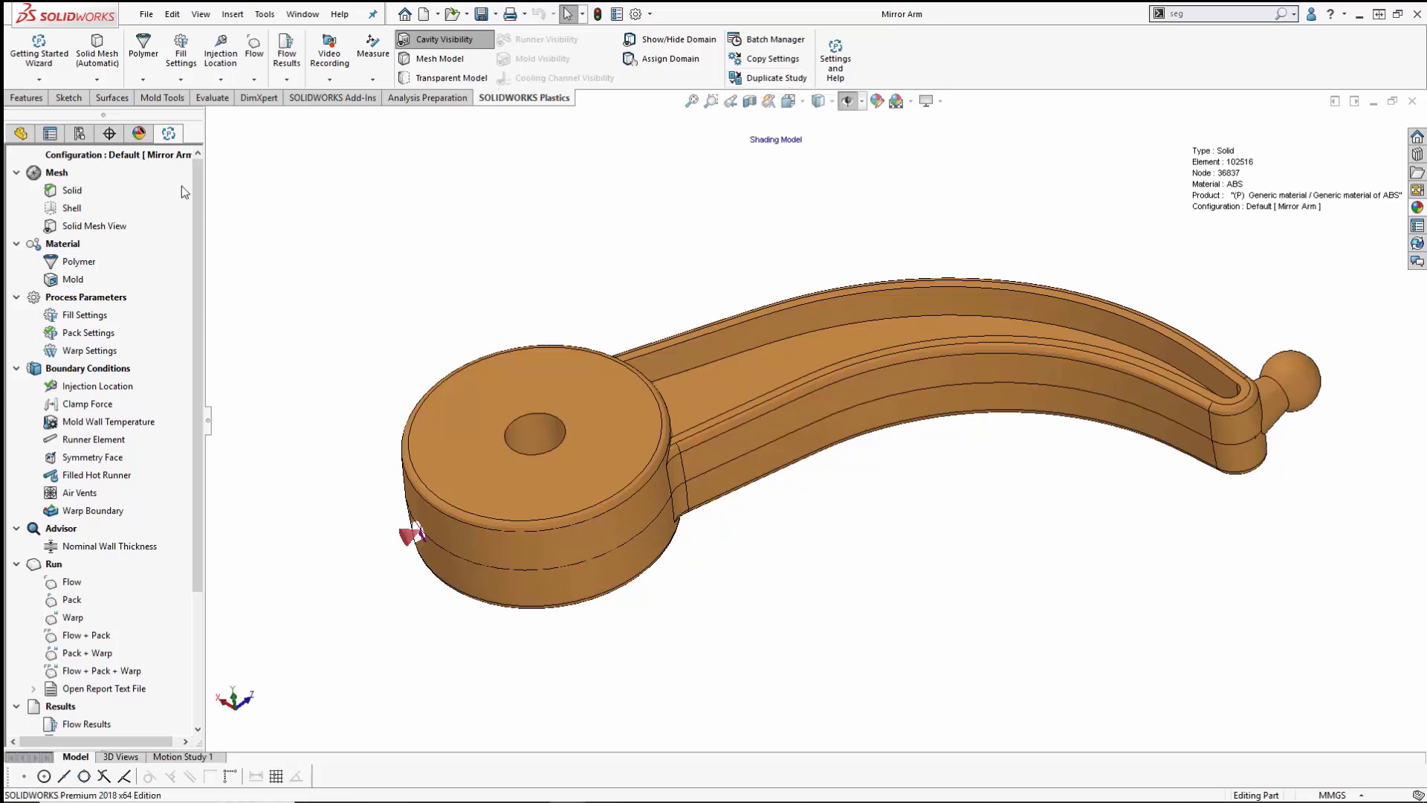
Step: Activate the Core out configuration and display its mesh model to check the injection location on the hub
{"action": "left_click", "coordinate": [79, 138]}
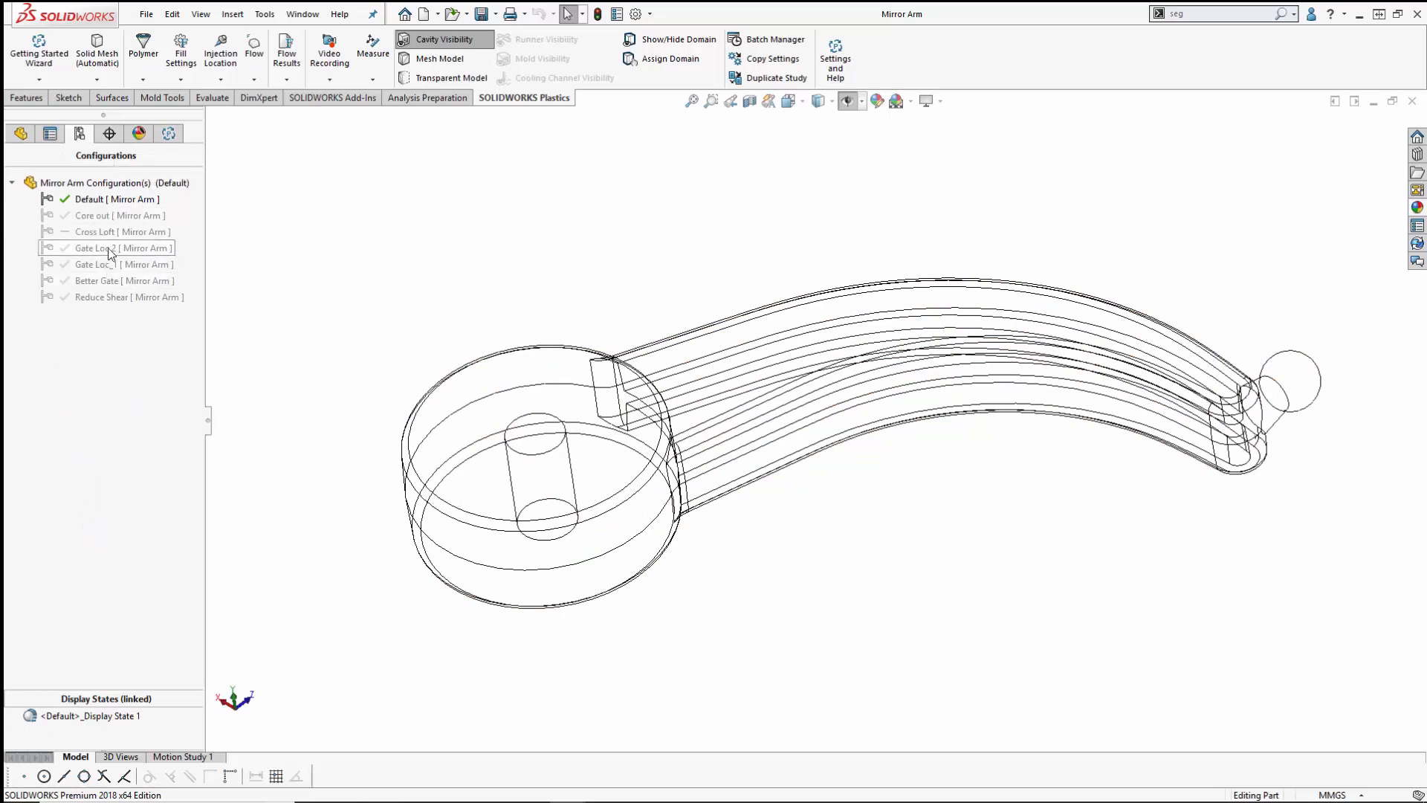
{"action": "double_click", "coordinate": [119, 215]}
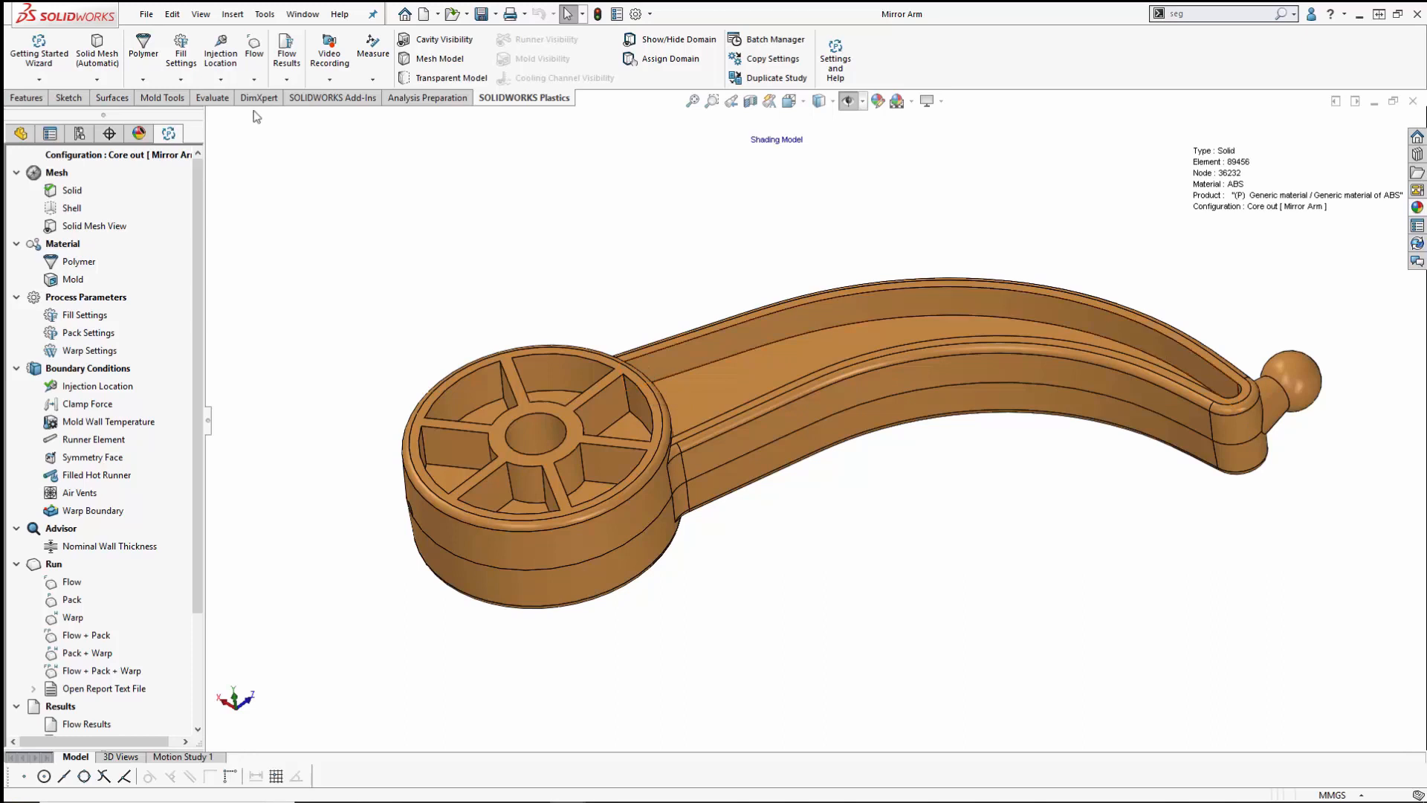
{"action": "left_click", "coordinate": [440, 58]}
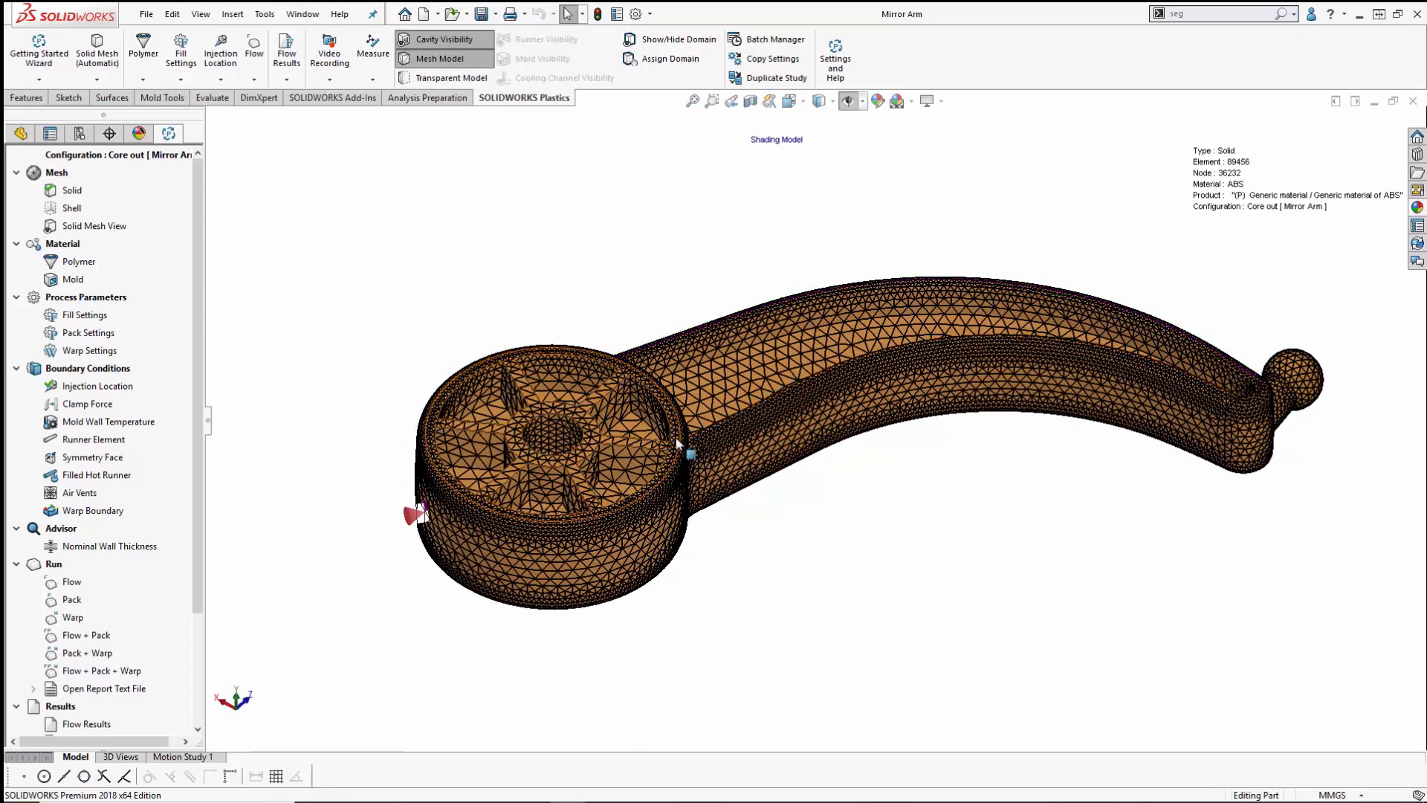
{"action": "scroll", "coordinate": [675, 438], "scroll_direction": "down", "scroll_amount": 1}
{"action": "scroll", "coordinate": [676, 439], "scroll_direction": "up", "scroll_amount": 1}
{"action": "middle_click_drag", "start_coordinate": [707, 601], "coordinate": [528, 477]}
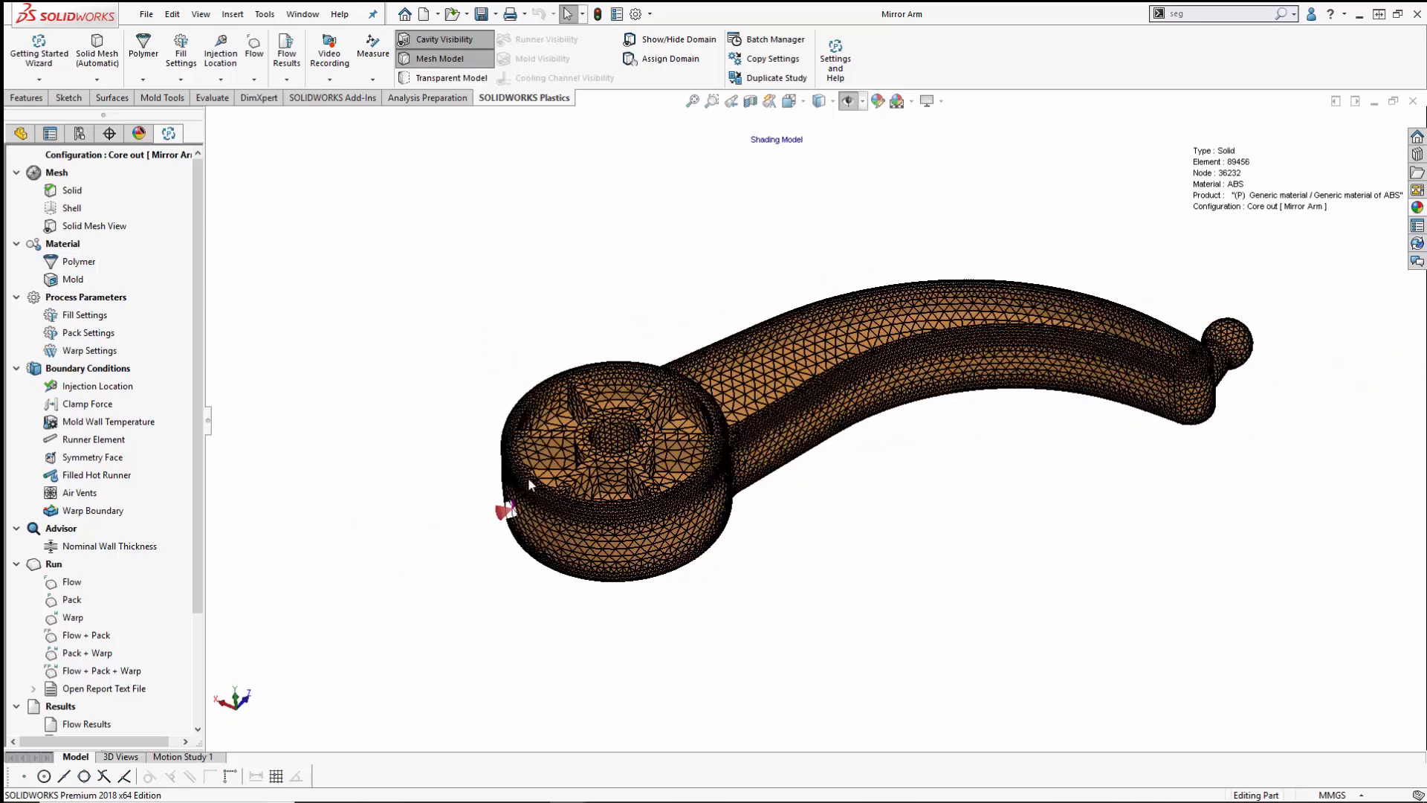
{"action": "double_click", "coordinate": [92, 387]}
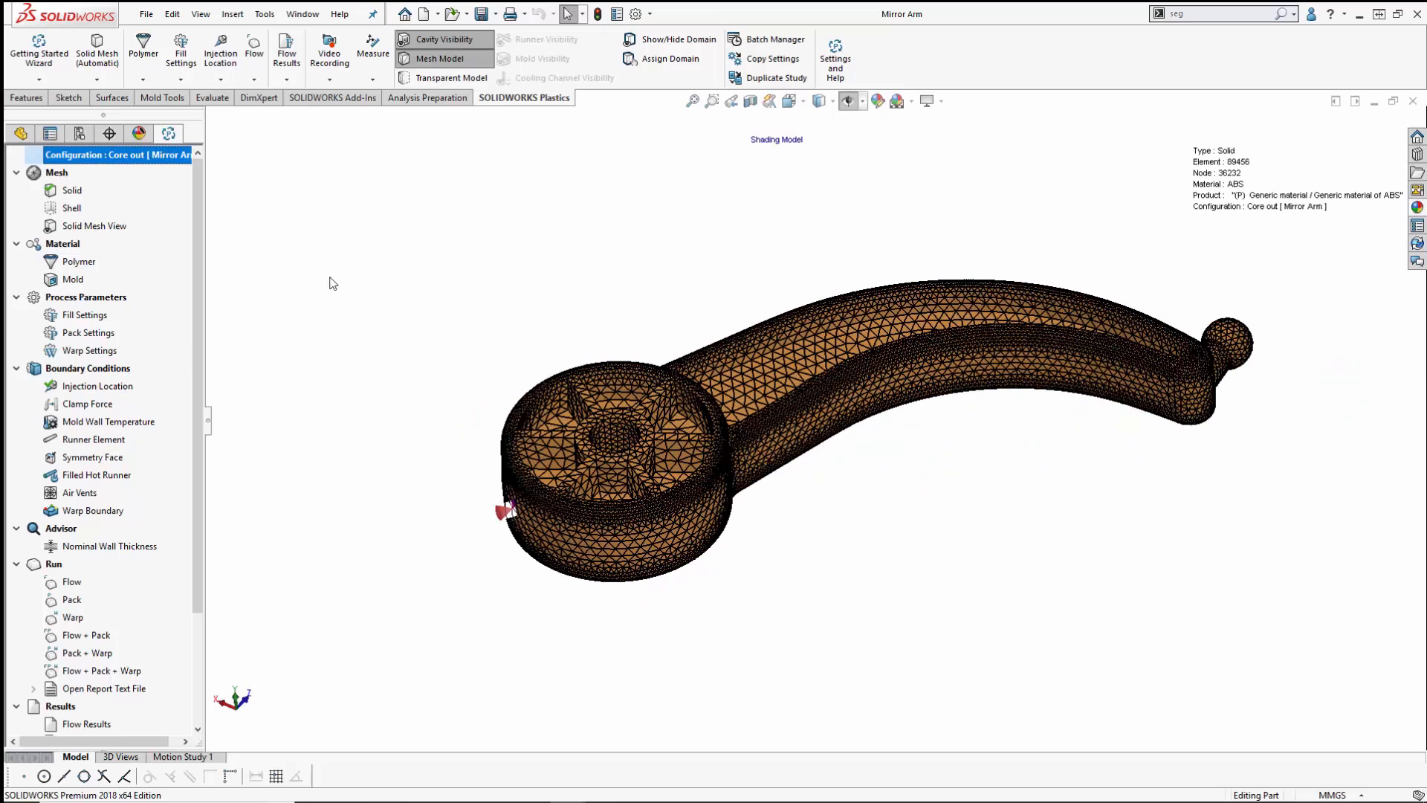
Step: Read the flow results of the Core out configuration and inspect the Sink Marks plot on the ribbed hub
{"action": "scroll", "coordinate": [197, 373], "scroll_direction": "down", "scroll_amount": 3}
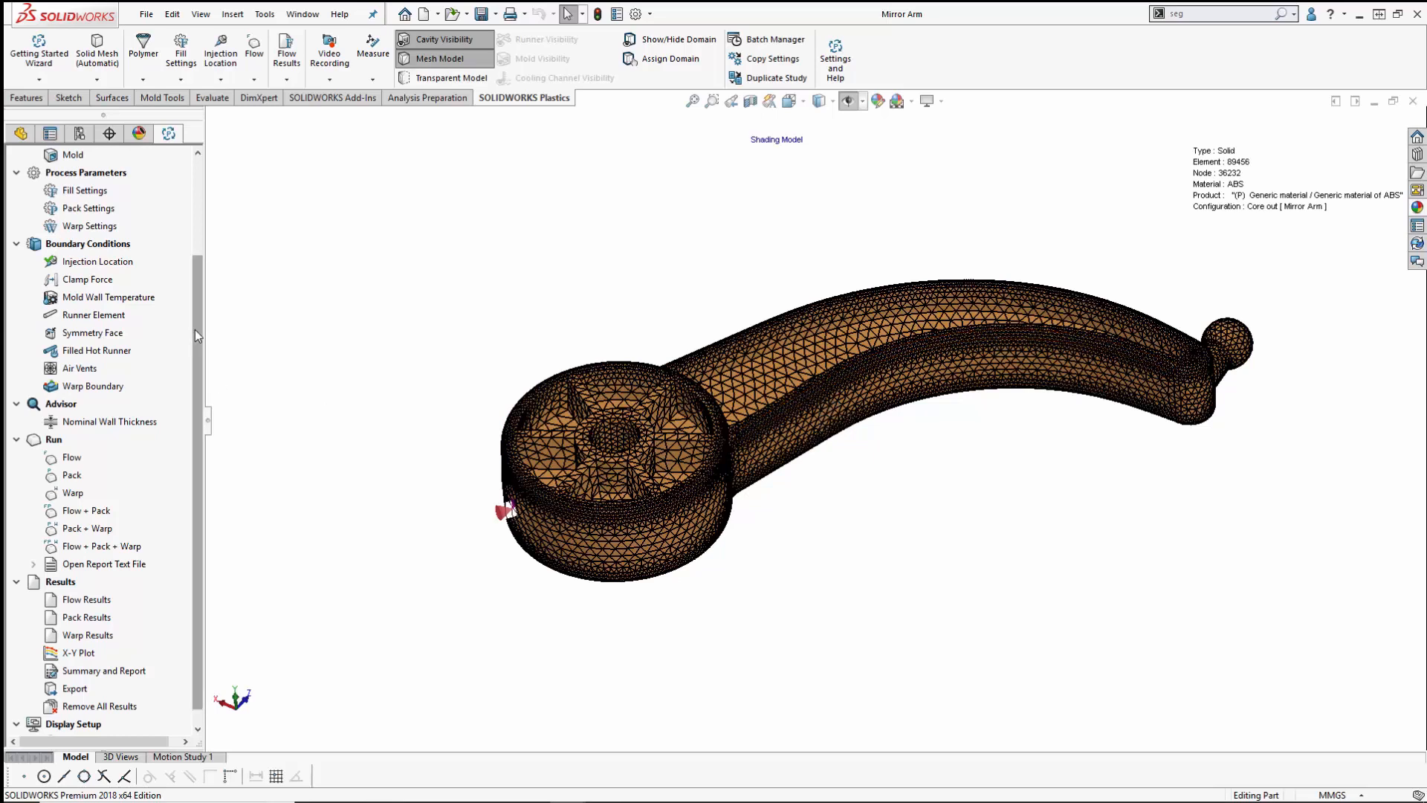
{"action": "scroll", "coordinate": [195, 334], "scroll_direction": "down", "scroll_amount": 1}
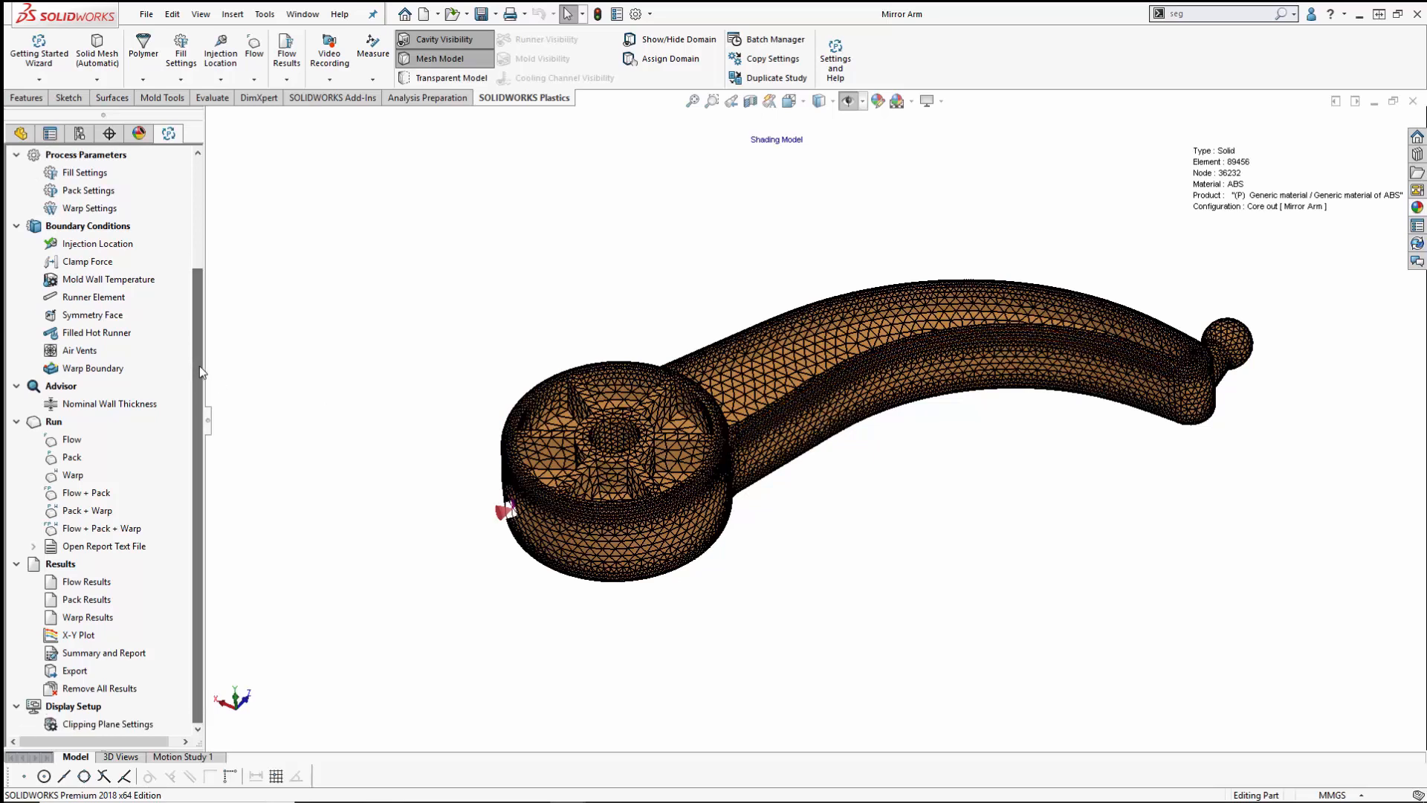
{"action": "right_click", "coordinate": [86, 582]}
{"action": "left_click", "coordinate": [108, 589]}
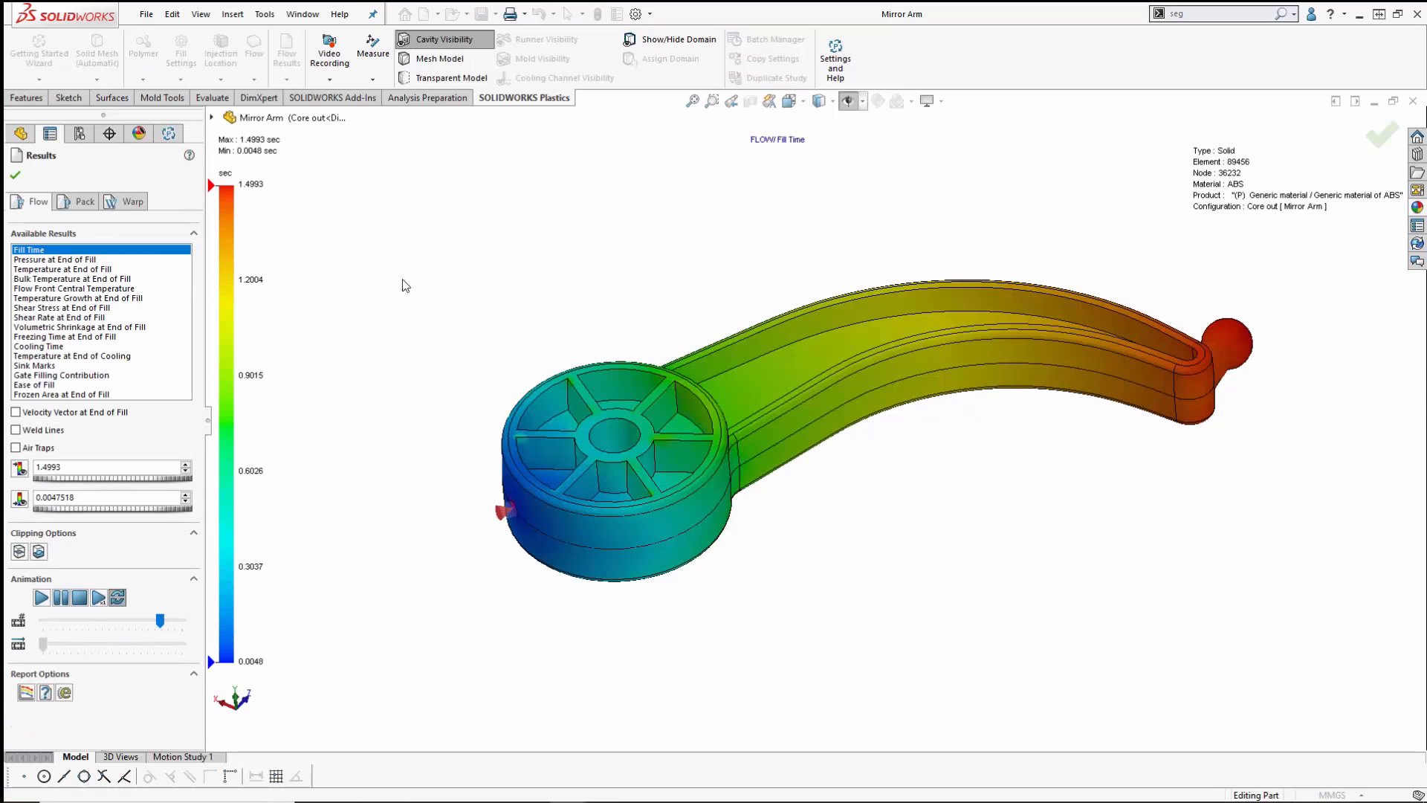
{"action": "left_click", "coordinate": [50, 366]}
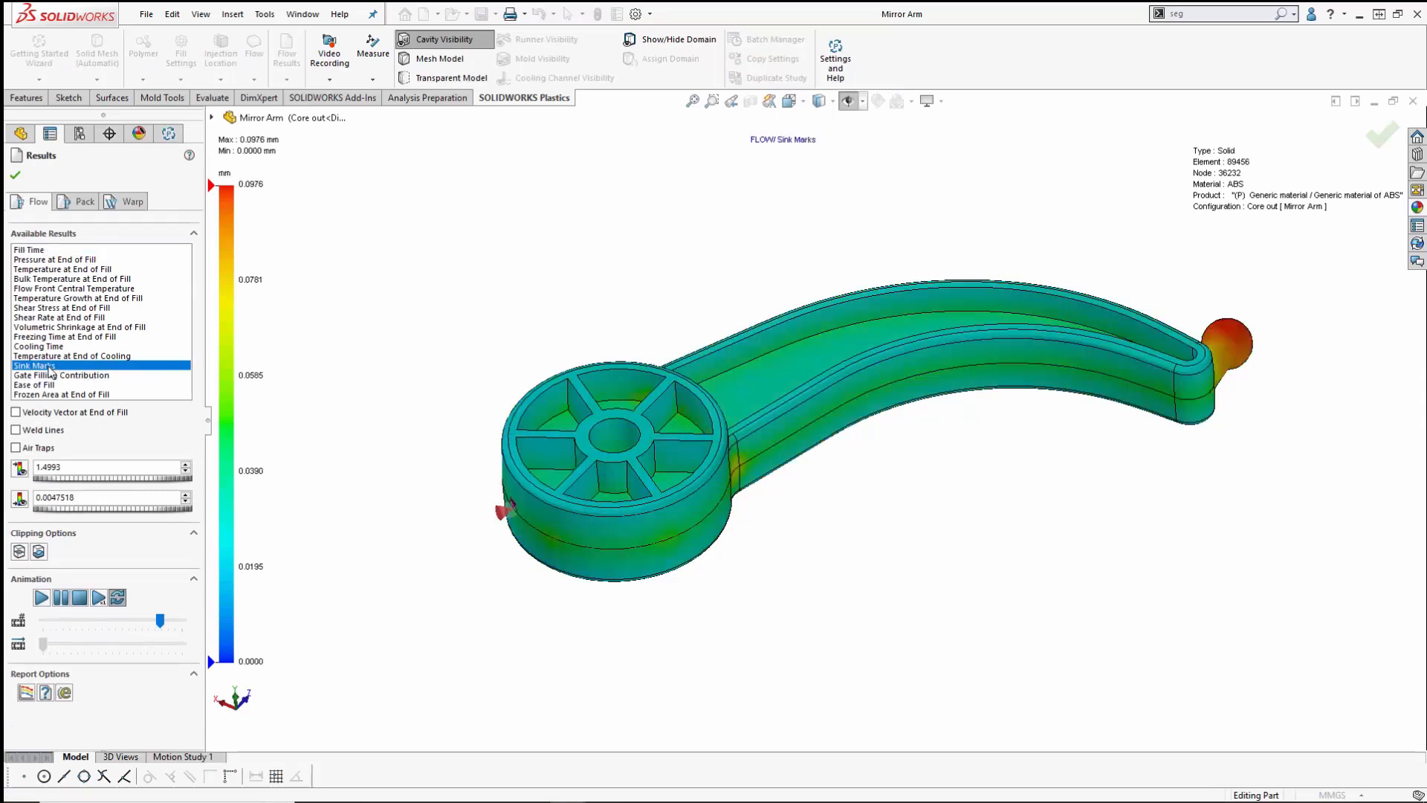
{"action": "middle_click_drag", "start_coordinate": [378, 428], "coordinate": [408, 423]}
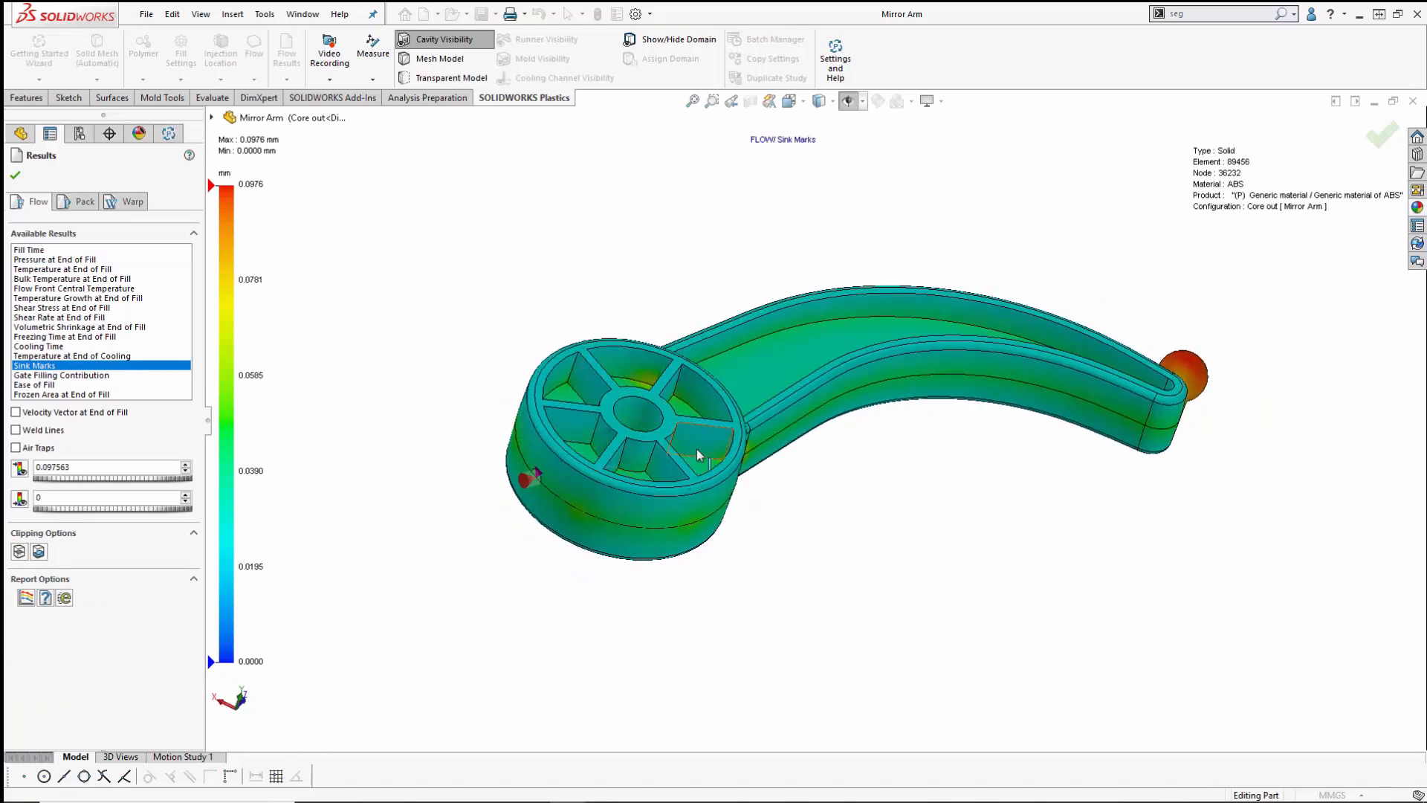
Step: Examine the sink marks around the ribbed hub and arm, display the Cooling Time plot, and close the Core out results
{"action": "scroll", "coordinate": [676, 431], "scroll_direction": "down", "scroll_amount": 3}
{"action": "mouse_move", "coordinate": [676, 431]}
{"action": "middle_mouse_down"}
{"action": "mouse_move", "coordinate": [628, 584]}
{"action": "mouse_move", "coordinate": [661, 449]}
{"action": "middle_mouse_up"}
{"action": "scroll", "coordinate": [684, 441], "scroll_direction": "up", "scroll_amount": 2}
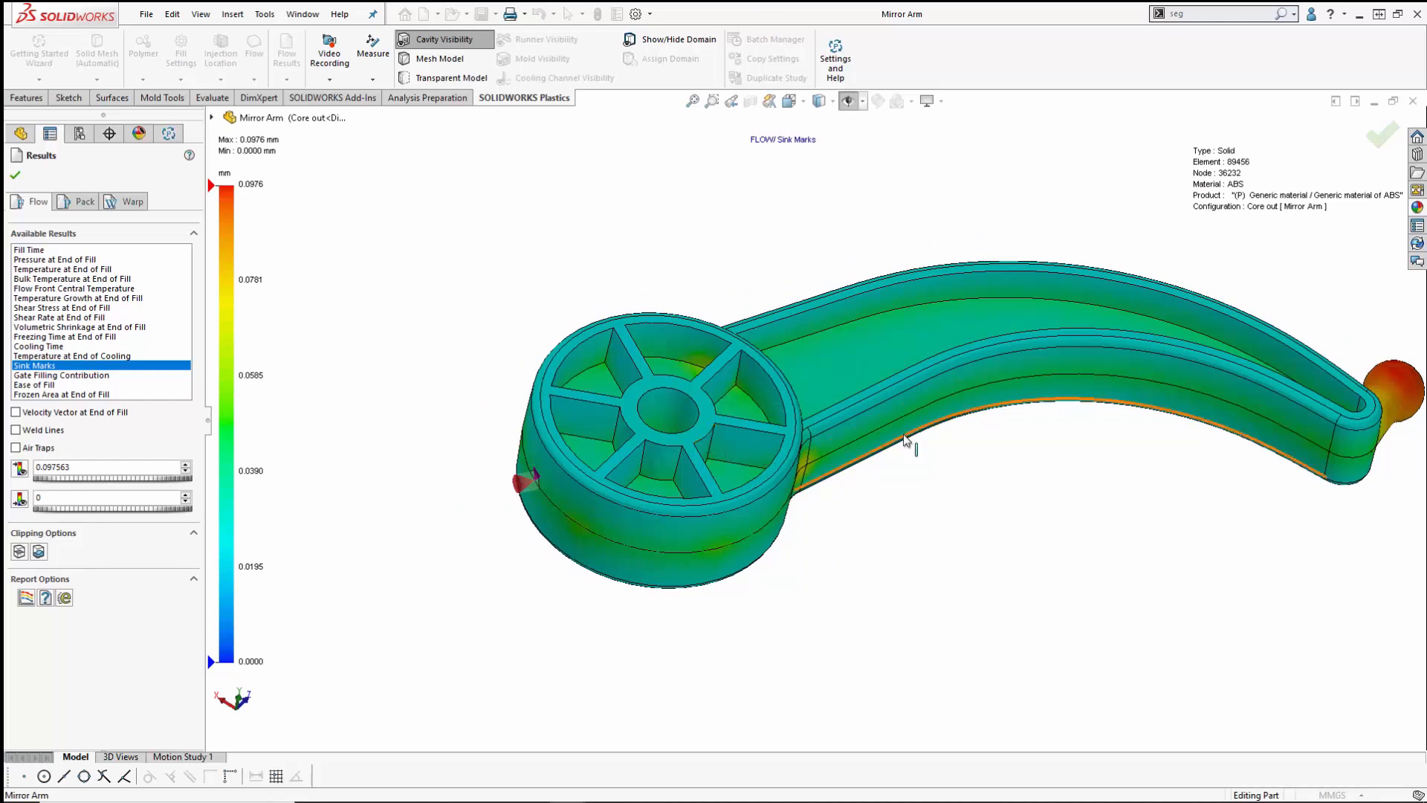
{"action": "scroll", "coordinate": [766, 461], "scroll_direction": "down", "scroll_amount": 2}
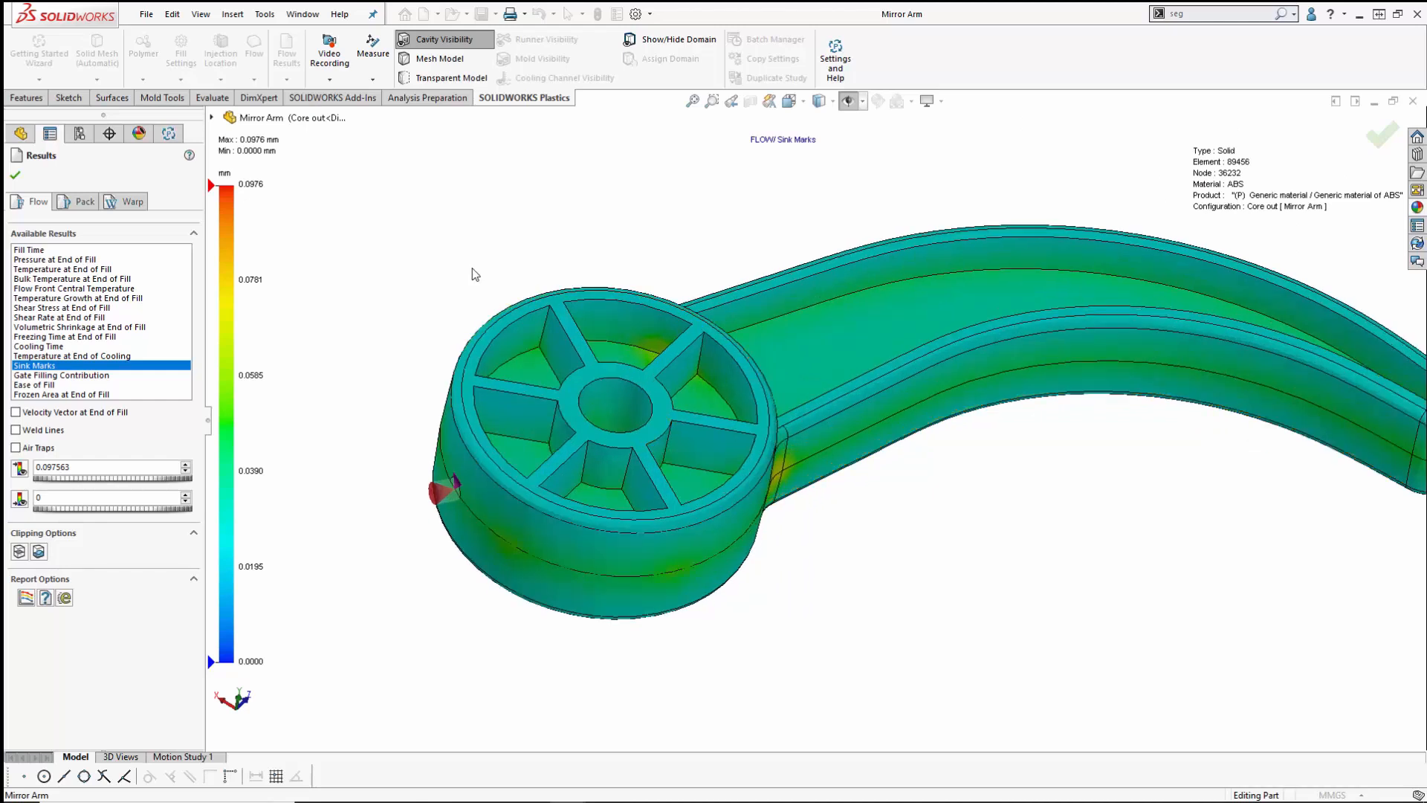
{"action": "left_click", "coordinate": [52, 347]}
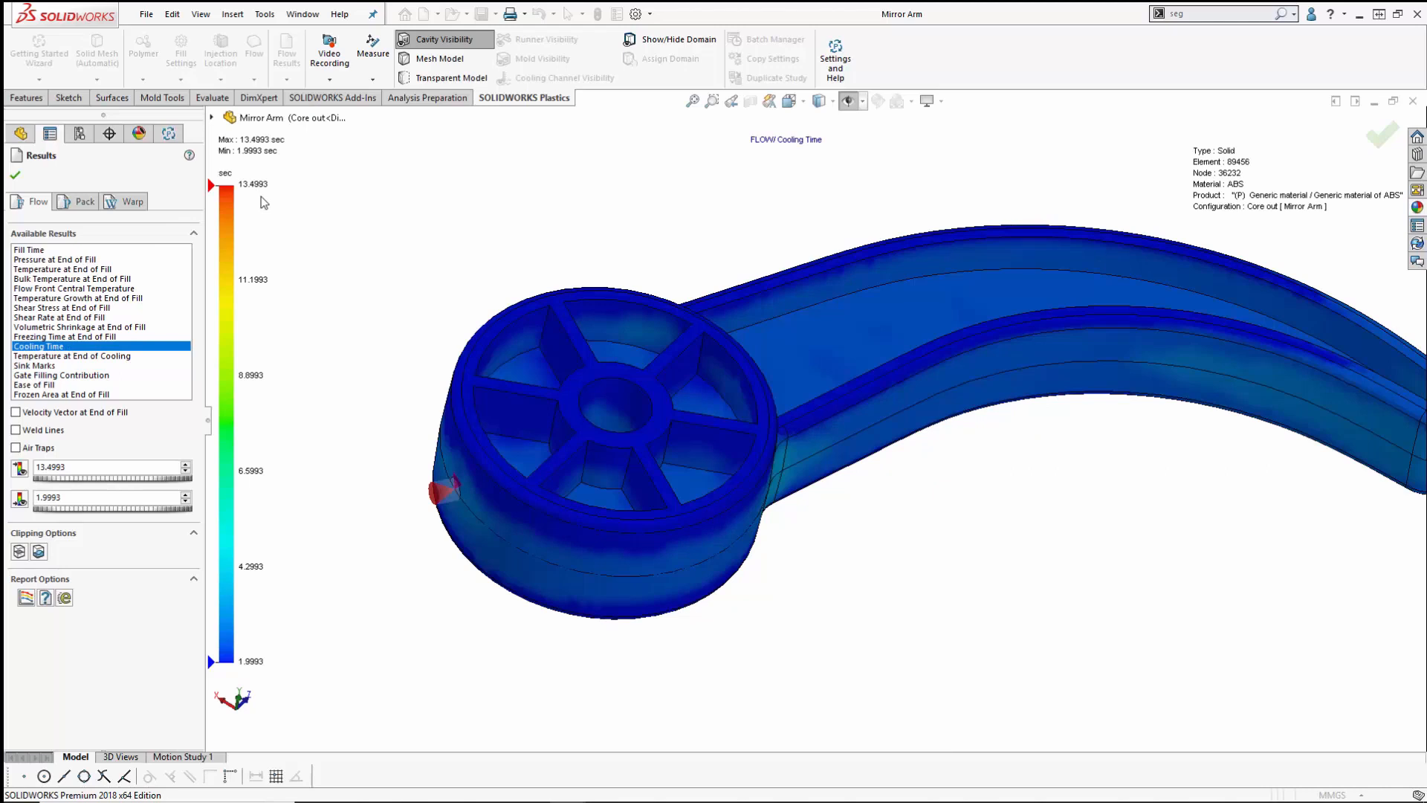
{"action": "scroll", "coordinate": [261, 197], "scroll_direction": "up", "scroll_amount": 1}
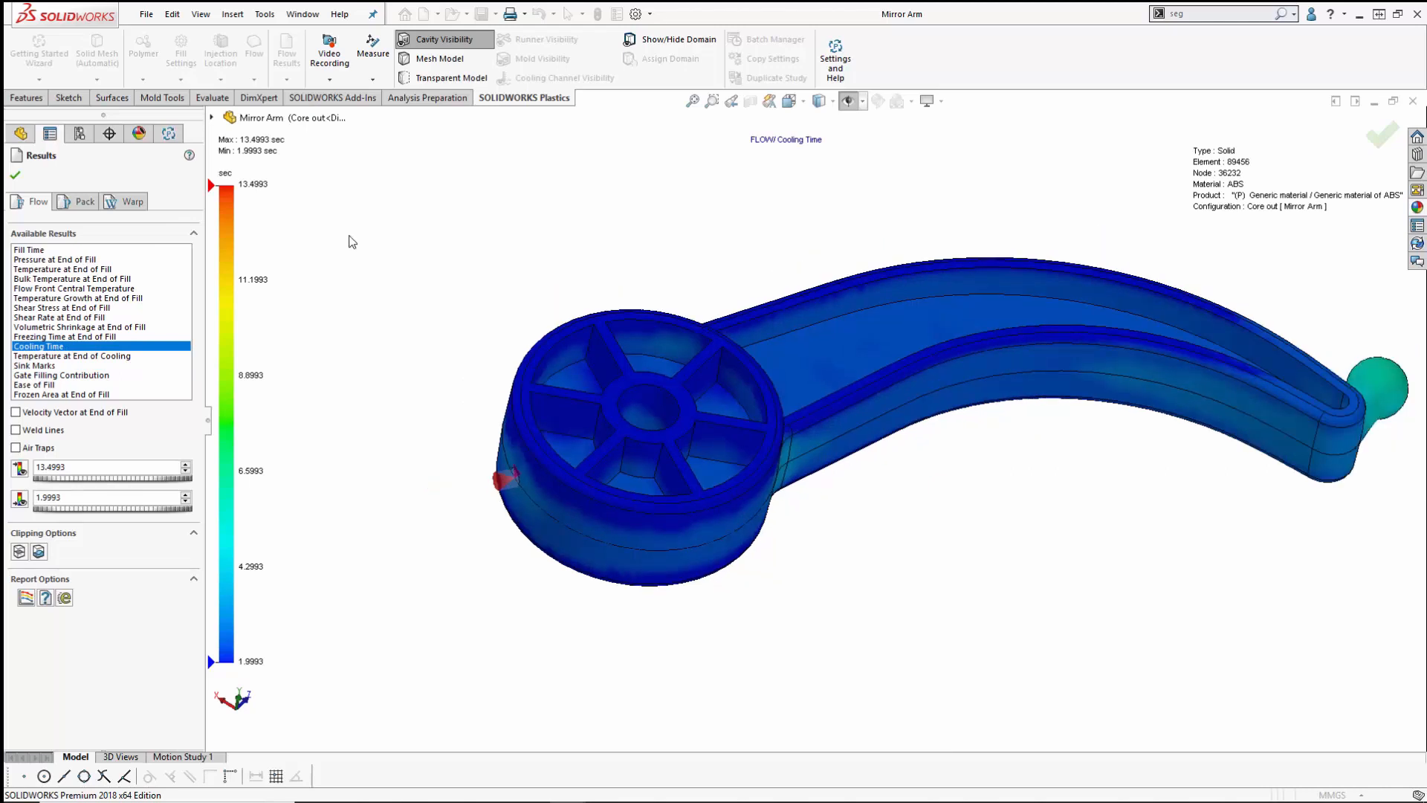
{"action": "left_click", "coordinate": [14, 179]}
Step: Activate the Default configuration, reload its SOLIDWORKS Plastics project and show its Plastics study tree
{"action": "left_click", "coordinate": [79, 133]}
{"action": "double_click", "coordinate": [89, 197]}
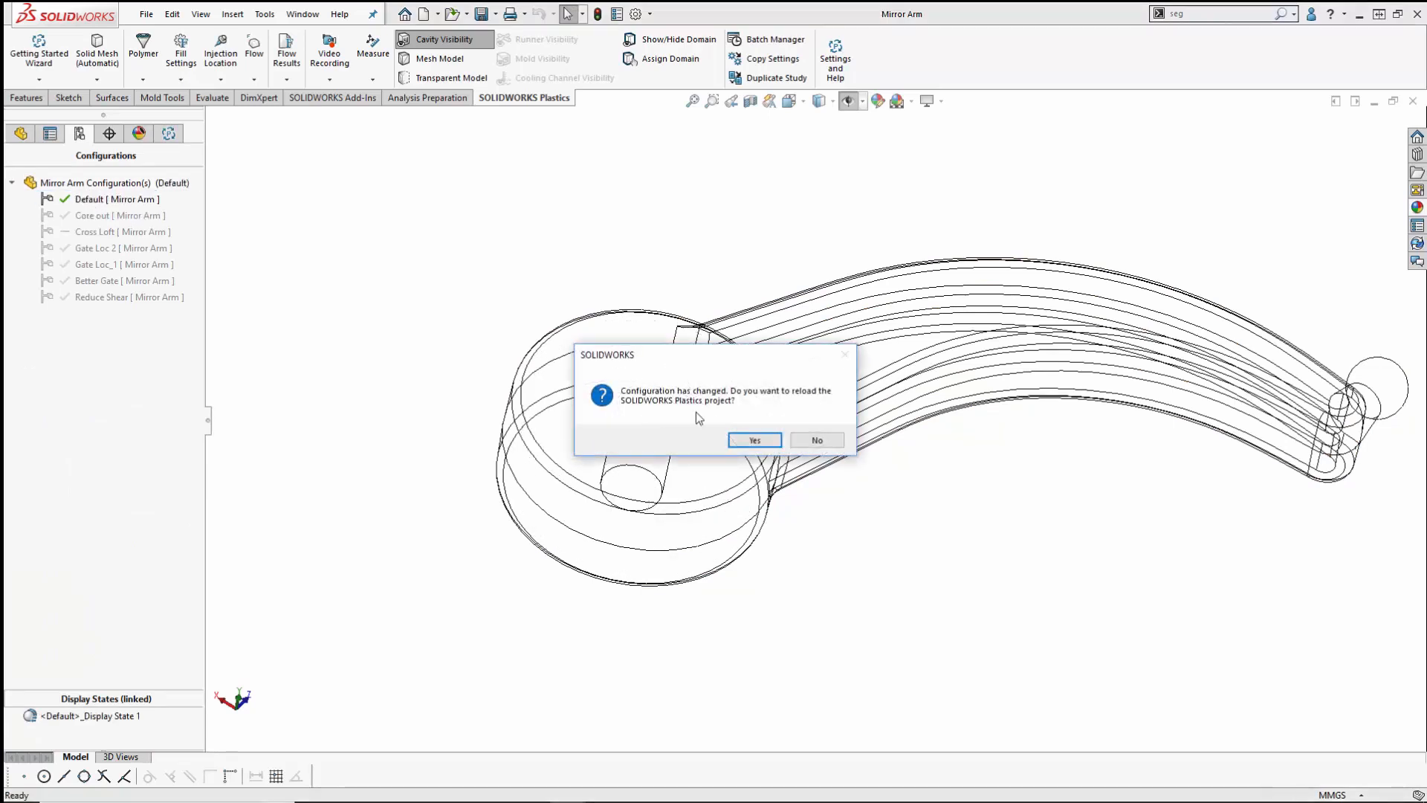
{"action": "left_click", "coordinate": [746, 441]}
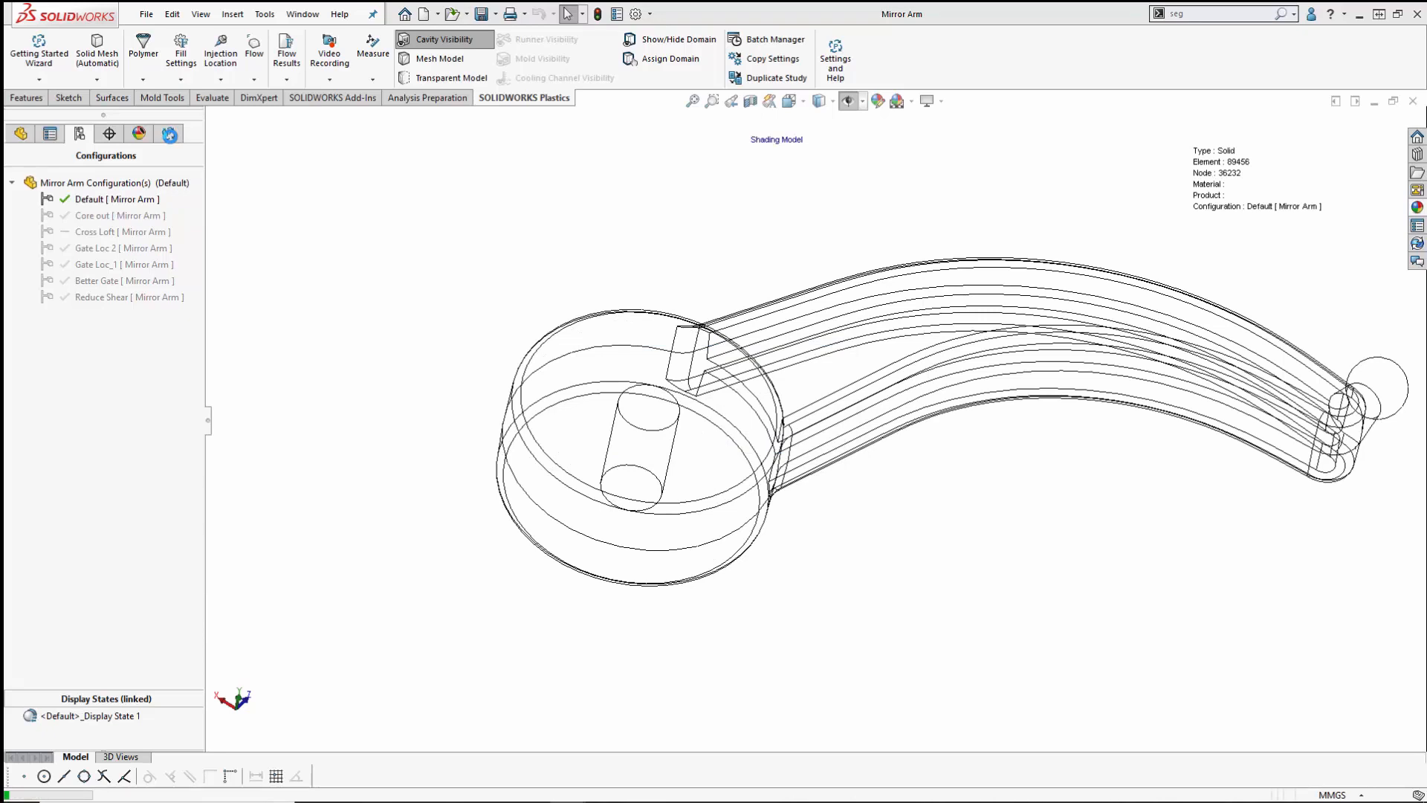
{"action": "left_click", "coordinate": [169, 135]}
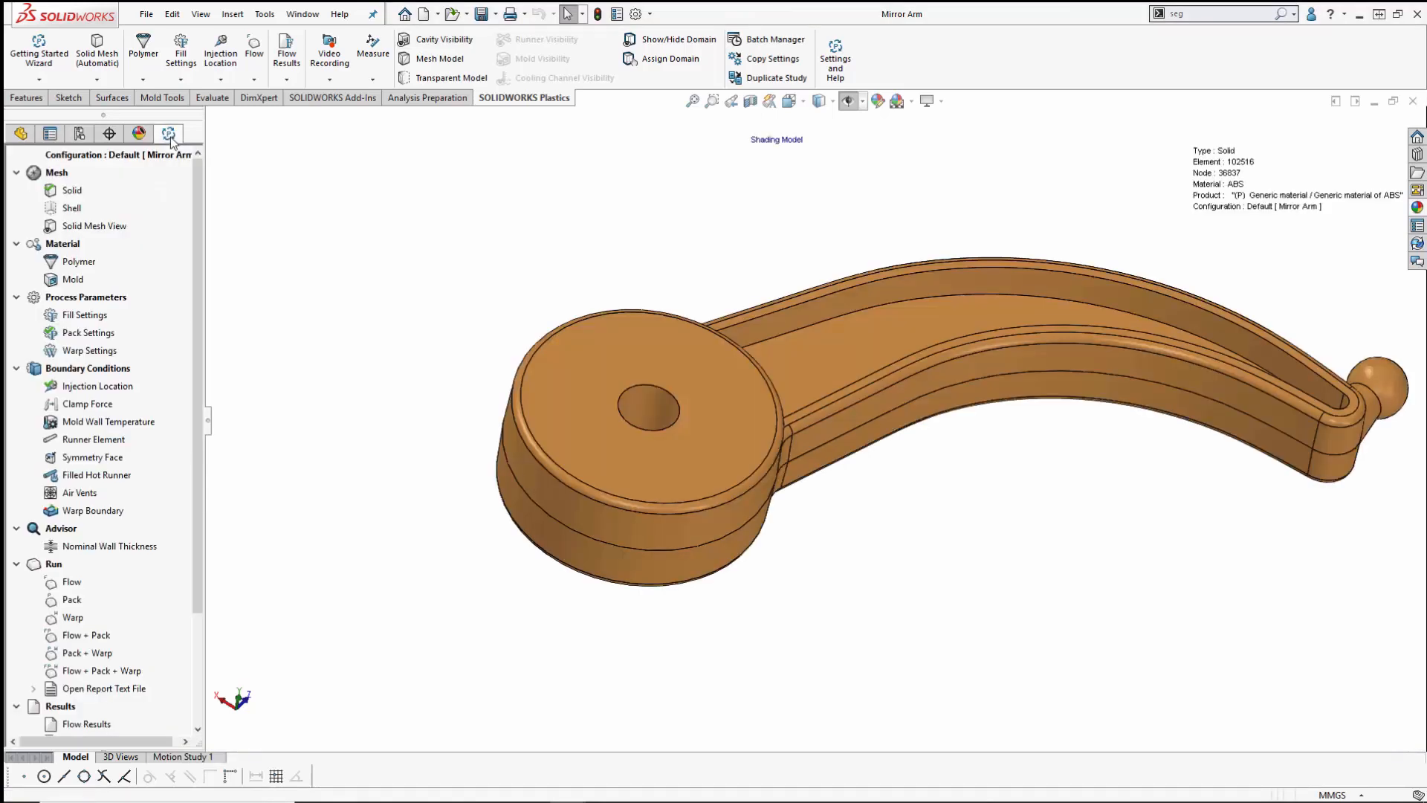
Step: Read the flow results of the Default configuration and inspect the Cooling Time plot on the solid hub, closing the results when done
{"action": "scroll", "coordinate": [138, 550], "scroll_direction": "down", "scroll_amount": 4}
{"action": "right_click", "coordinate": [103, 583]}
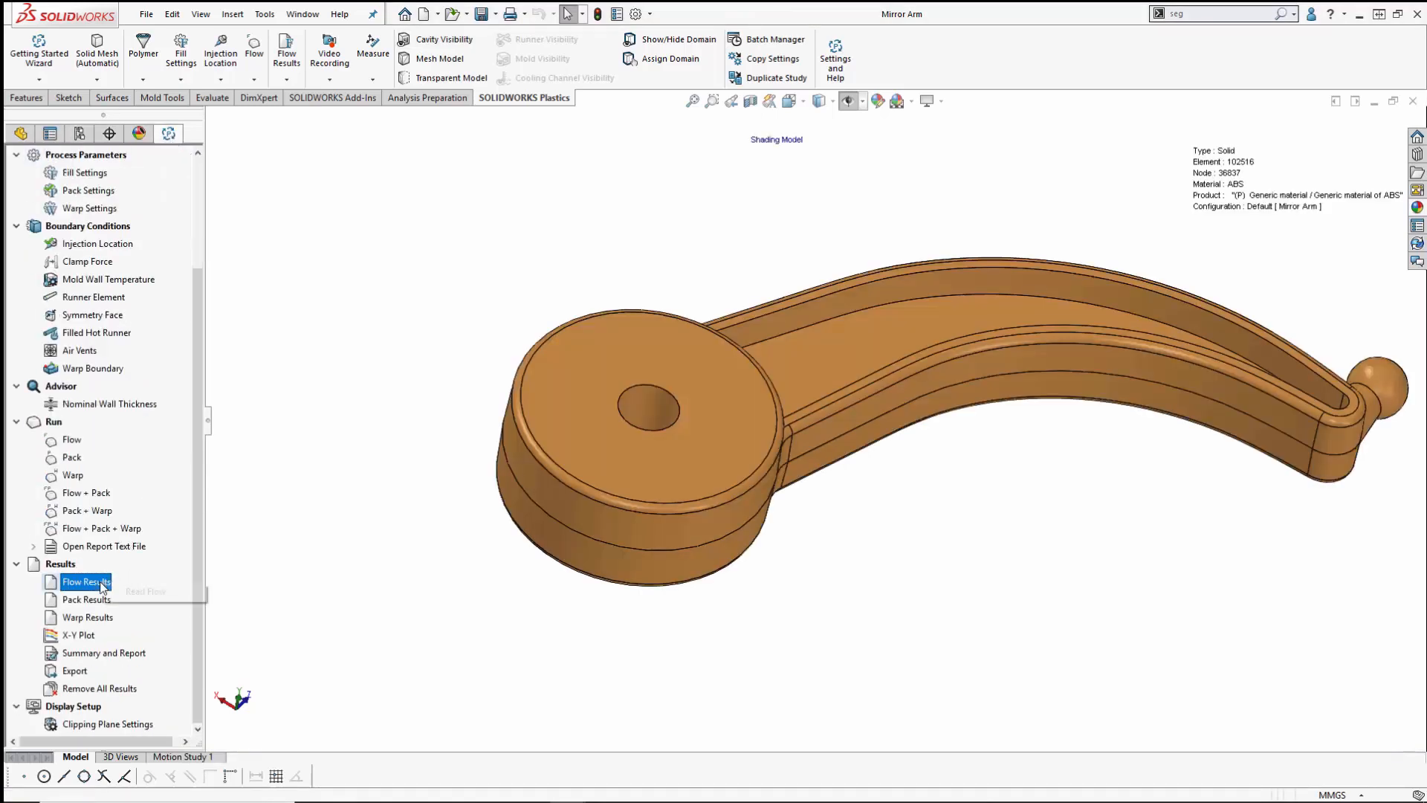
{"action": "left_click", "coordinate": [131, 592]}
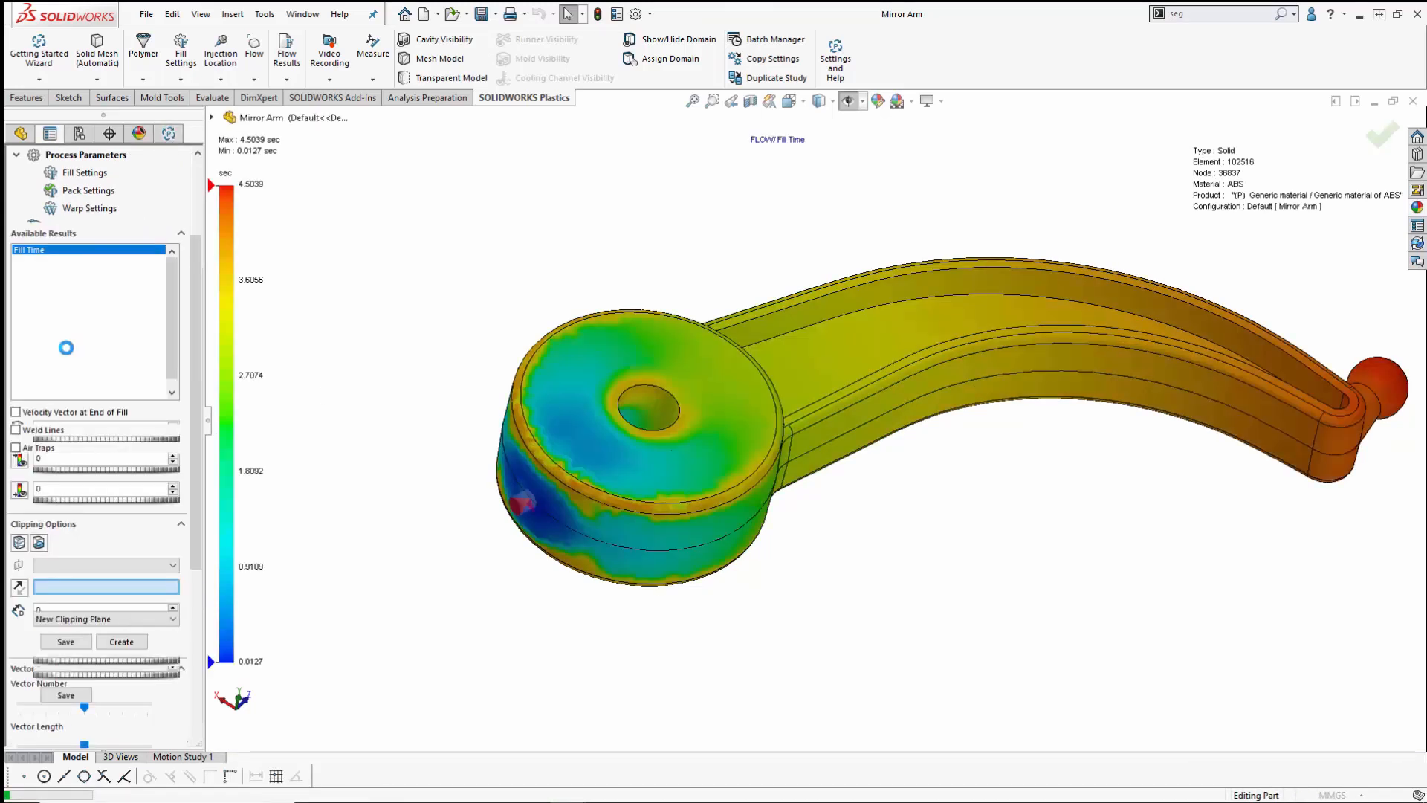
{"action": "left_click", "coordinate": [80, 355]}
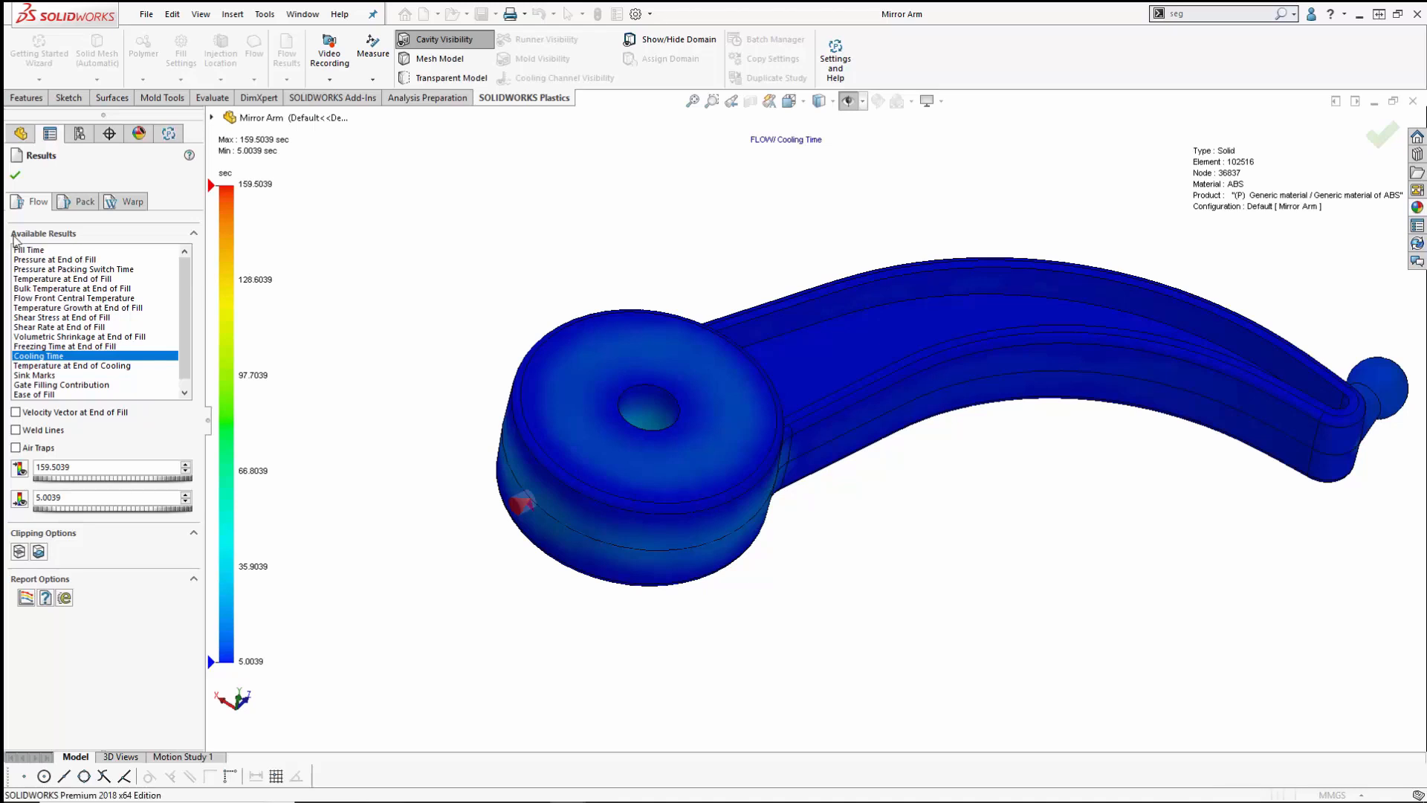
{"action": "scroll", "coordinate": [615, 382], "scroll_direction": "up", "scroll_amount": 2}
{"action": "scroll", "coordinate": [776, 404], "scroll_direction": "down", "scroll_amount": 1}
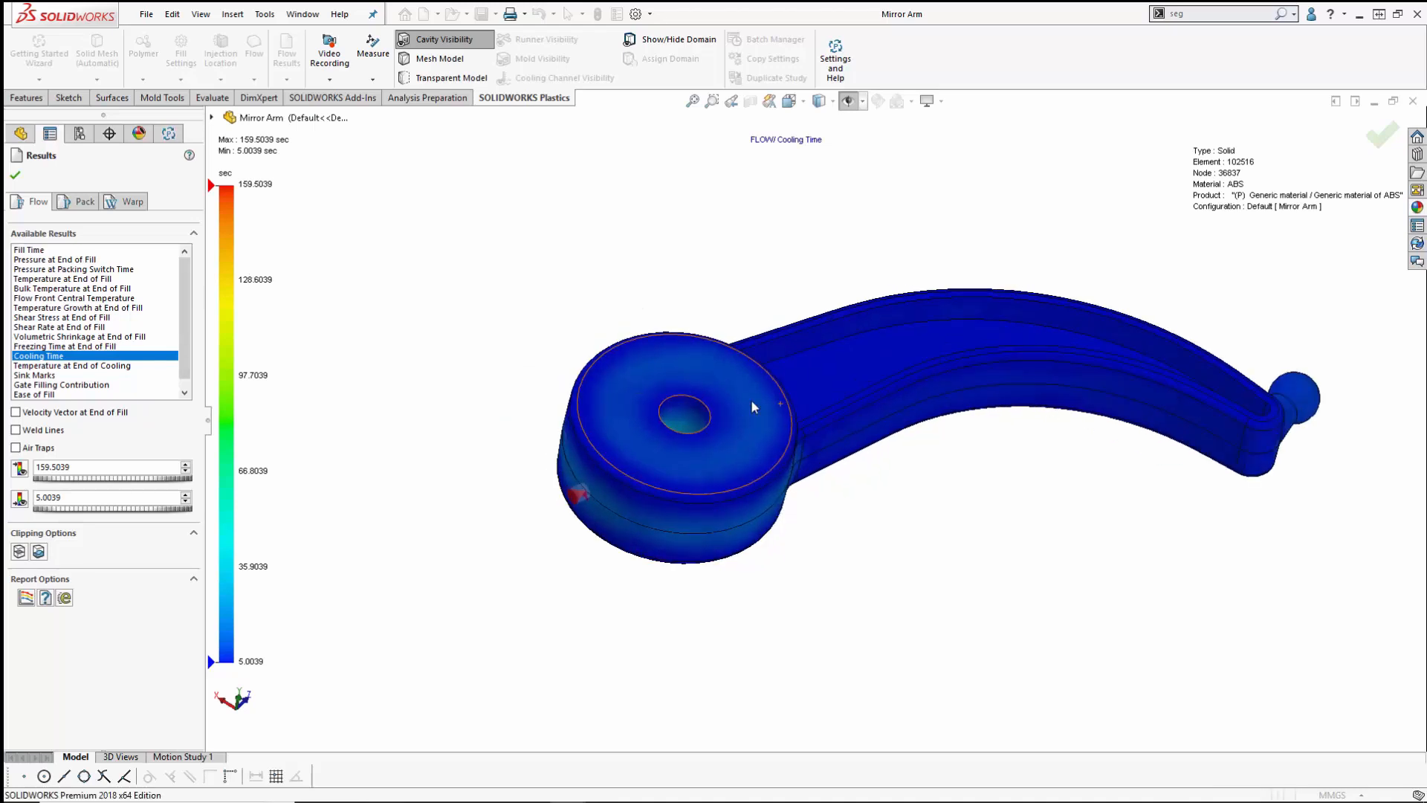
{"action": "left_click", "coordinate": [16, 179]}
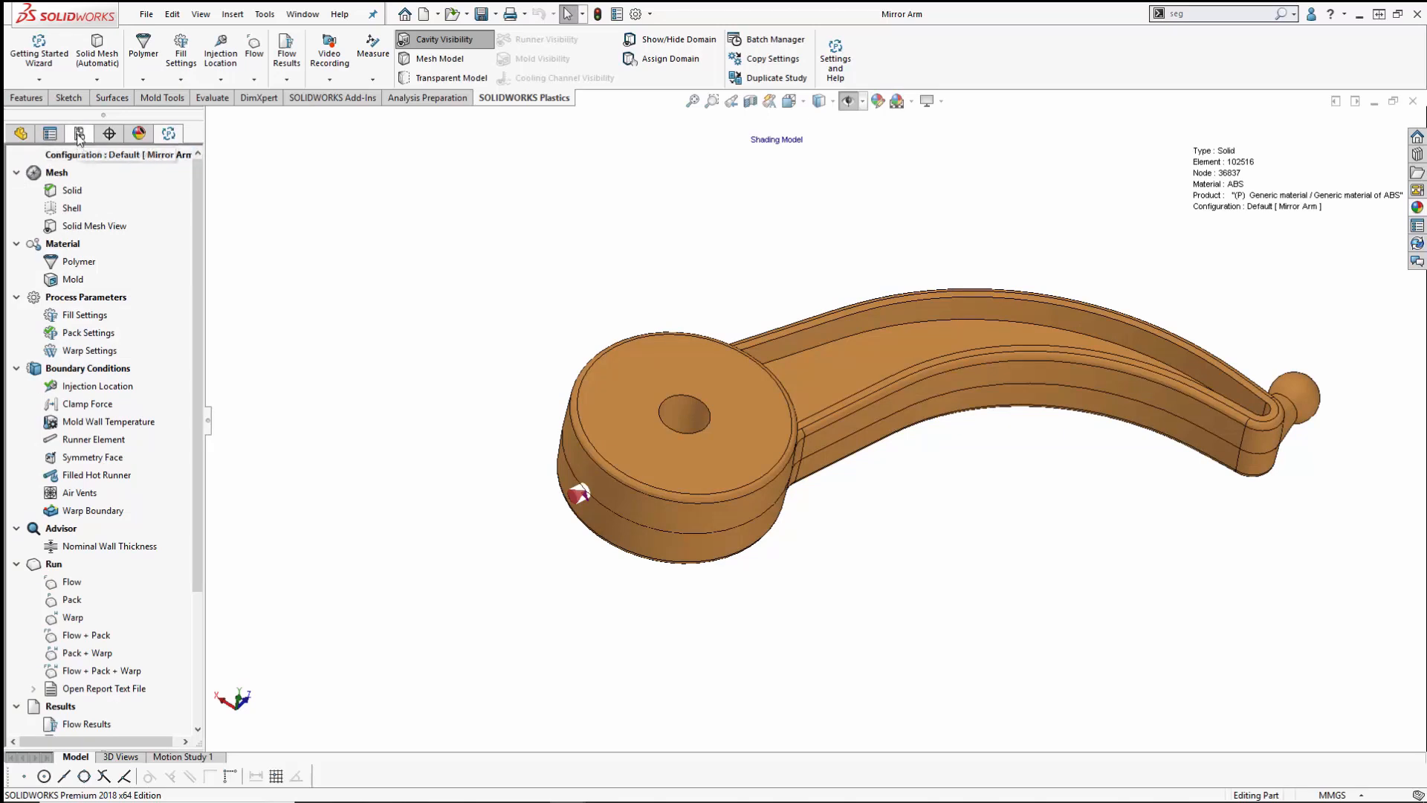
Step: Activate the Better Gate configuration and reload its SOLIDWORKS Plastics project
{"action": "left_click", "coordinate": [79, 135]}
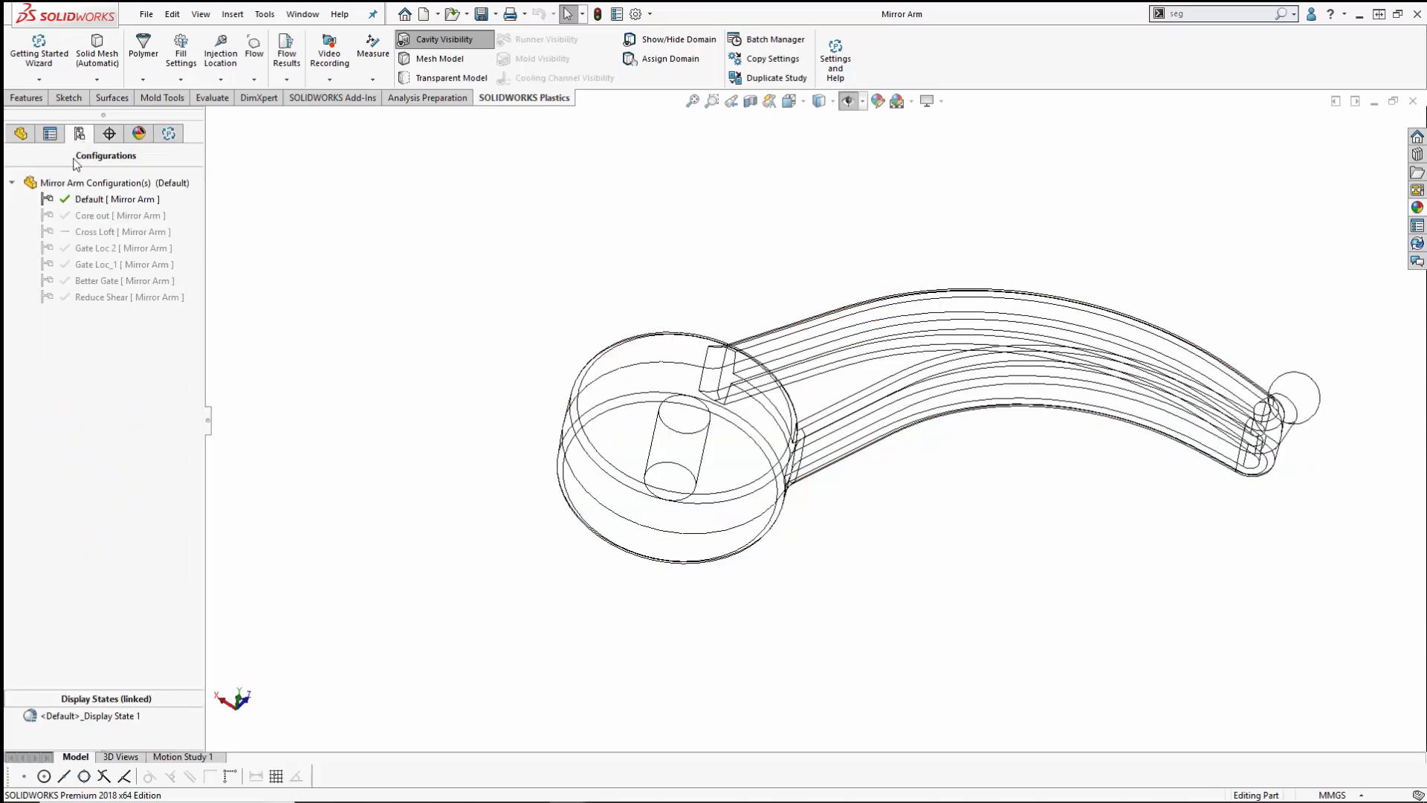
{"action": "double_click", "coordinate": [102, 282]}
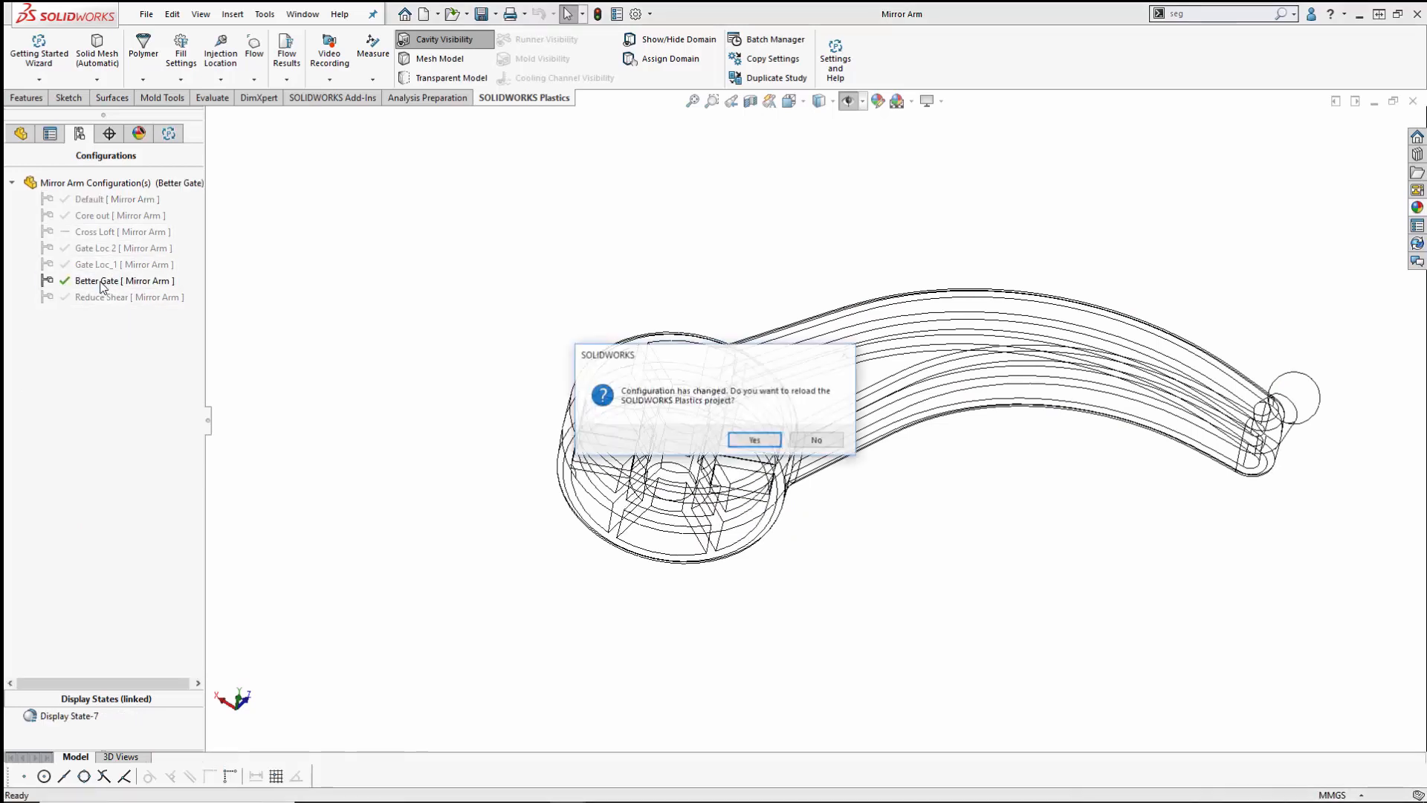
{"action": "left_click", "coordinate": [752, 438]}
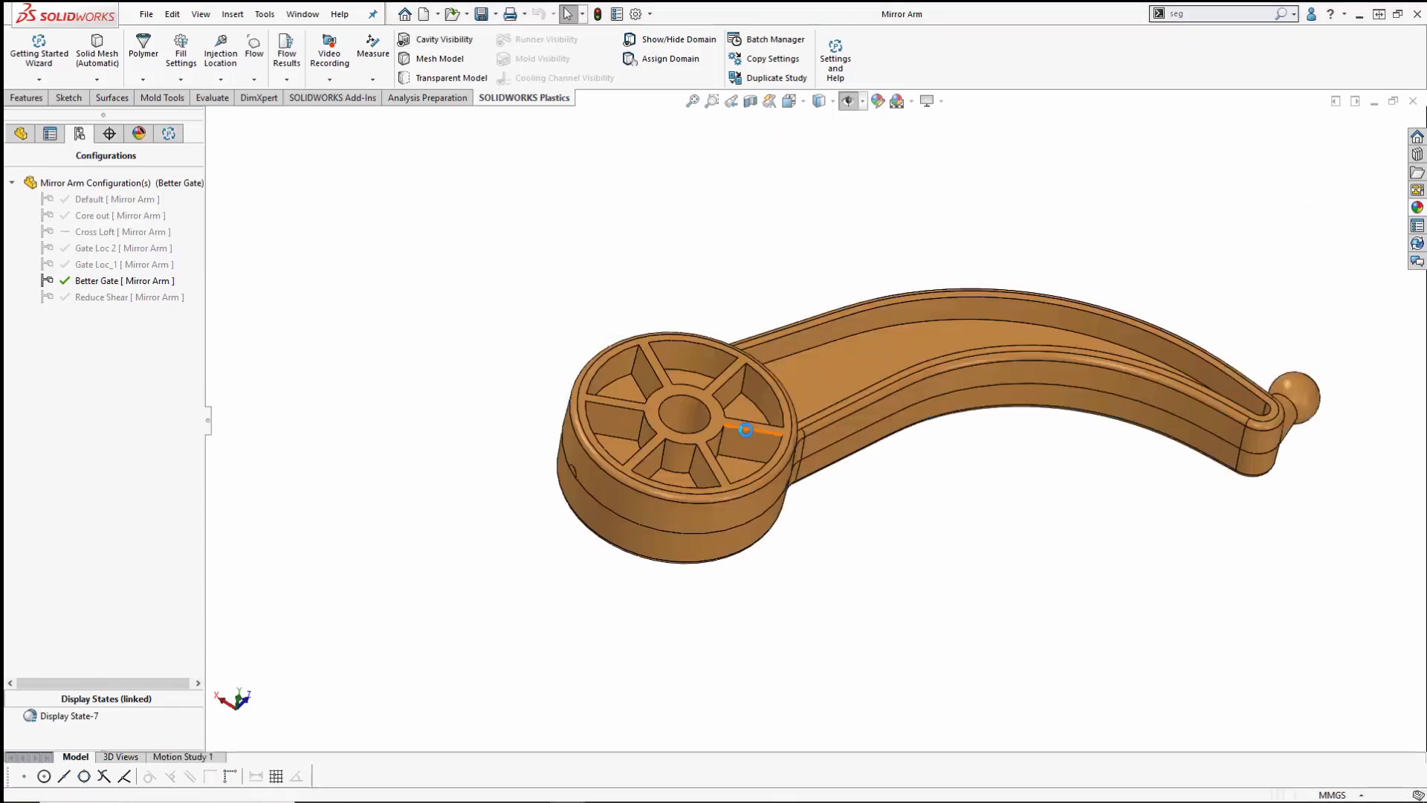
Step: Examine the small split-line gate face on the outer side wall of the hub
{"action": "scroll", "coordinate": [712, 444], "scroll_direction": "down", "scroll_amount": 3}
{"action": "middle_click_drag", "start_coordinate": [633, 547], "coordinate": [672, 469]}
{"action": "scroll", "coordinate": [517, 500], "scroll_direction": "down", "scroll_amount": 3}
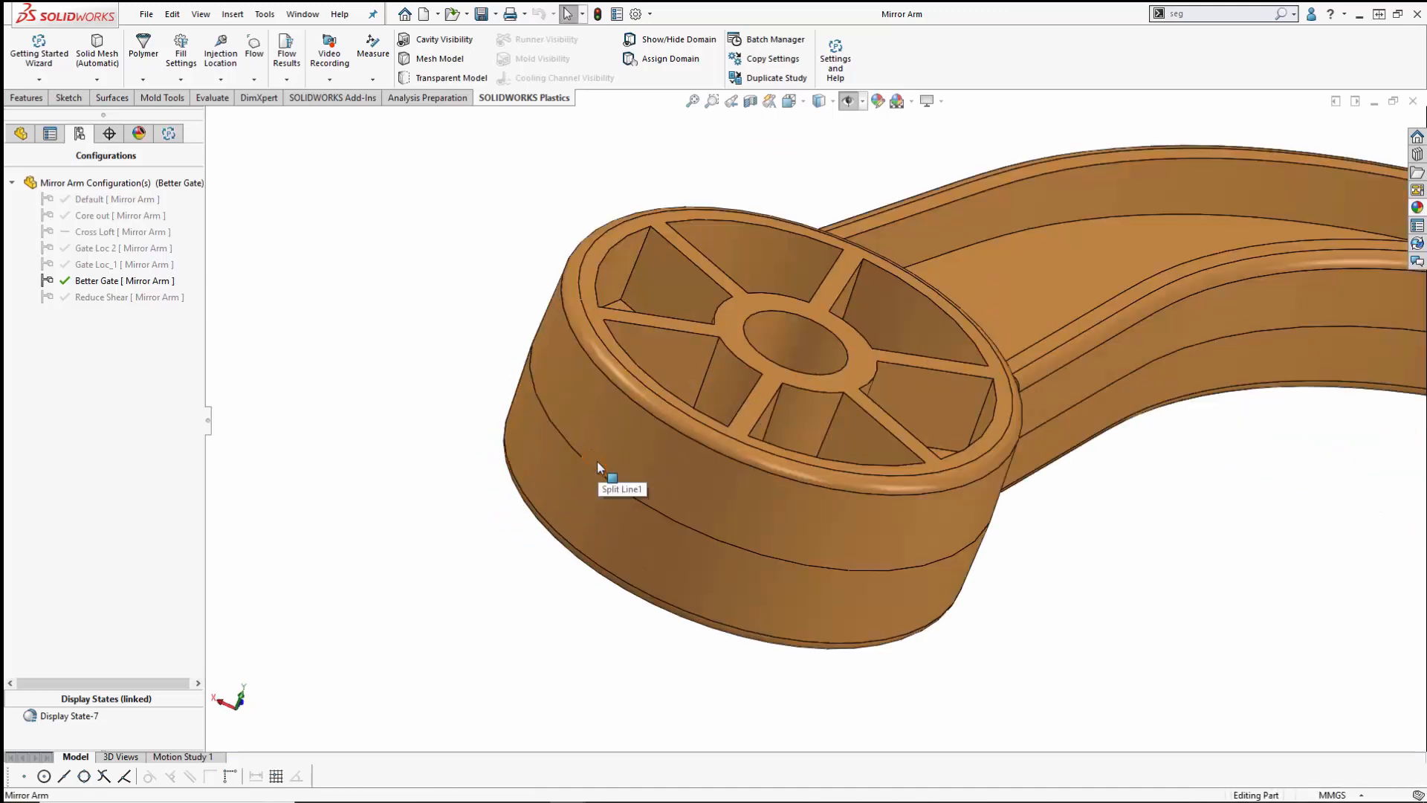
{"action": "left_click", "coordinate": [595, 461]}
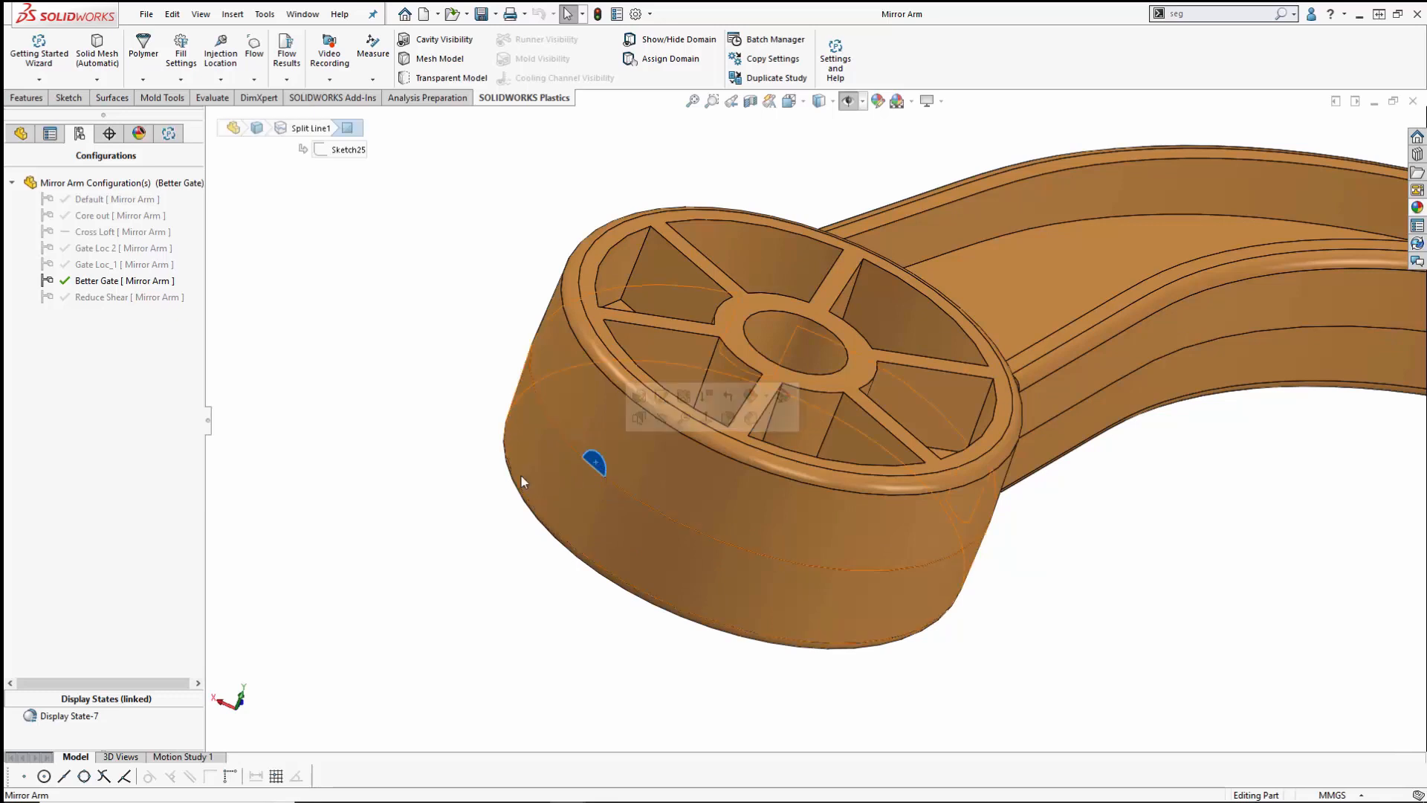
{"action": "scroll", "coordinate": [494, 484], "scroll_direction": "up", "scroll_amount": 3}
{"action": "left_click", "coordinate": [494, 485]}
{"action": "scroll", "coordinate": [891, 421], "scroll_direction": "down", "scroll_amount": 1}
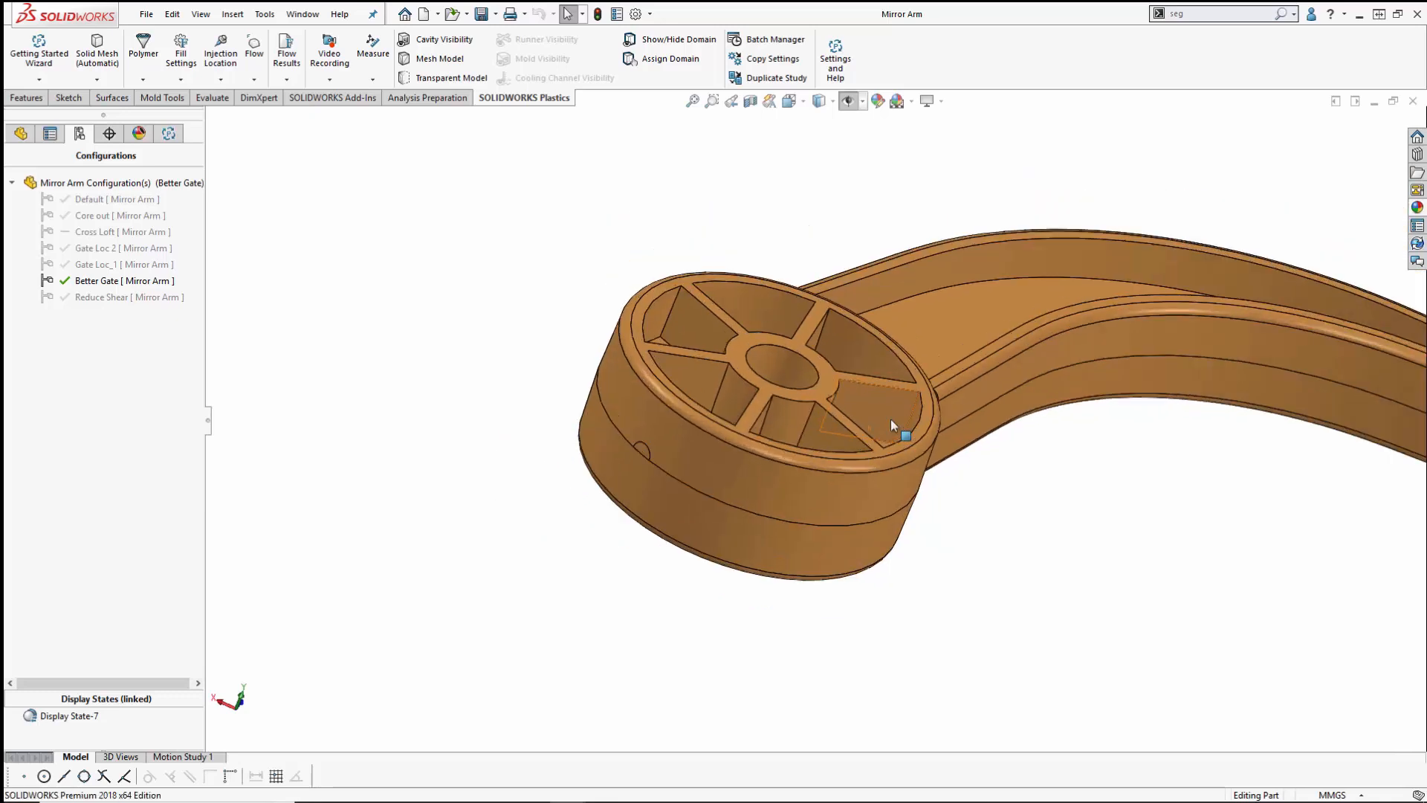
Step: Display the mesh model of the Better Gate configuration and examine the mesh refinement around the injection location on the hub
{"action": "left_click", "coordinate": [170, 136]}
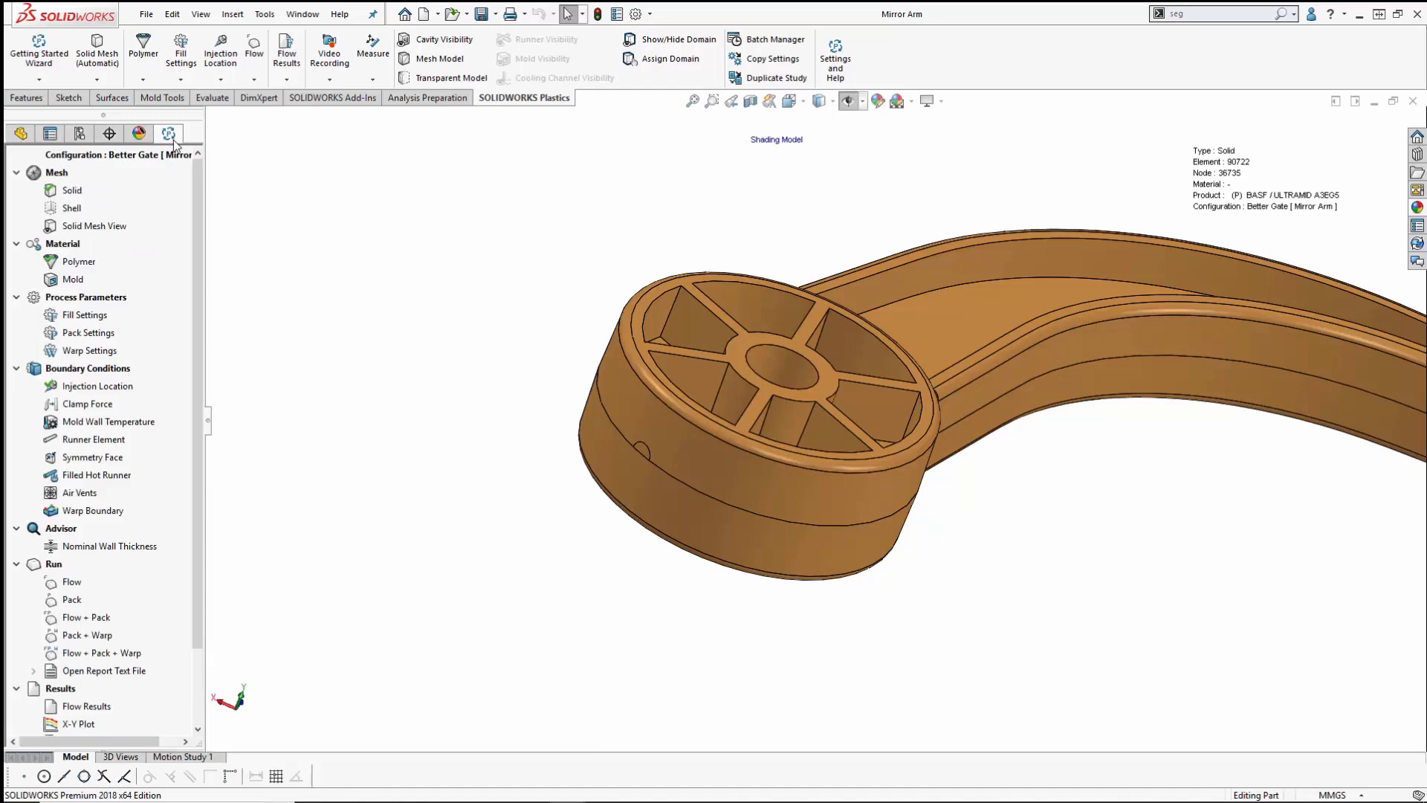
{"action": "left_click", "coordinate": [452, 59]}
{"action": "scroll", "coordinate": [707, 445], "scroll_direction": "down", "scroll_amount": 5}
{"action": "scroll", "coordinate": [707, 445], "scroll_direction": "down", "scroll_amount": 2}
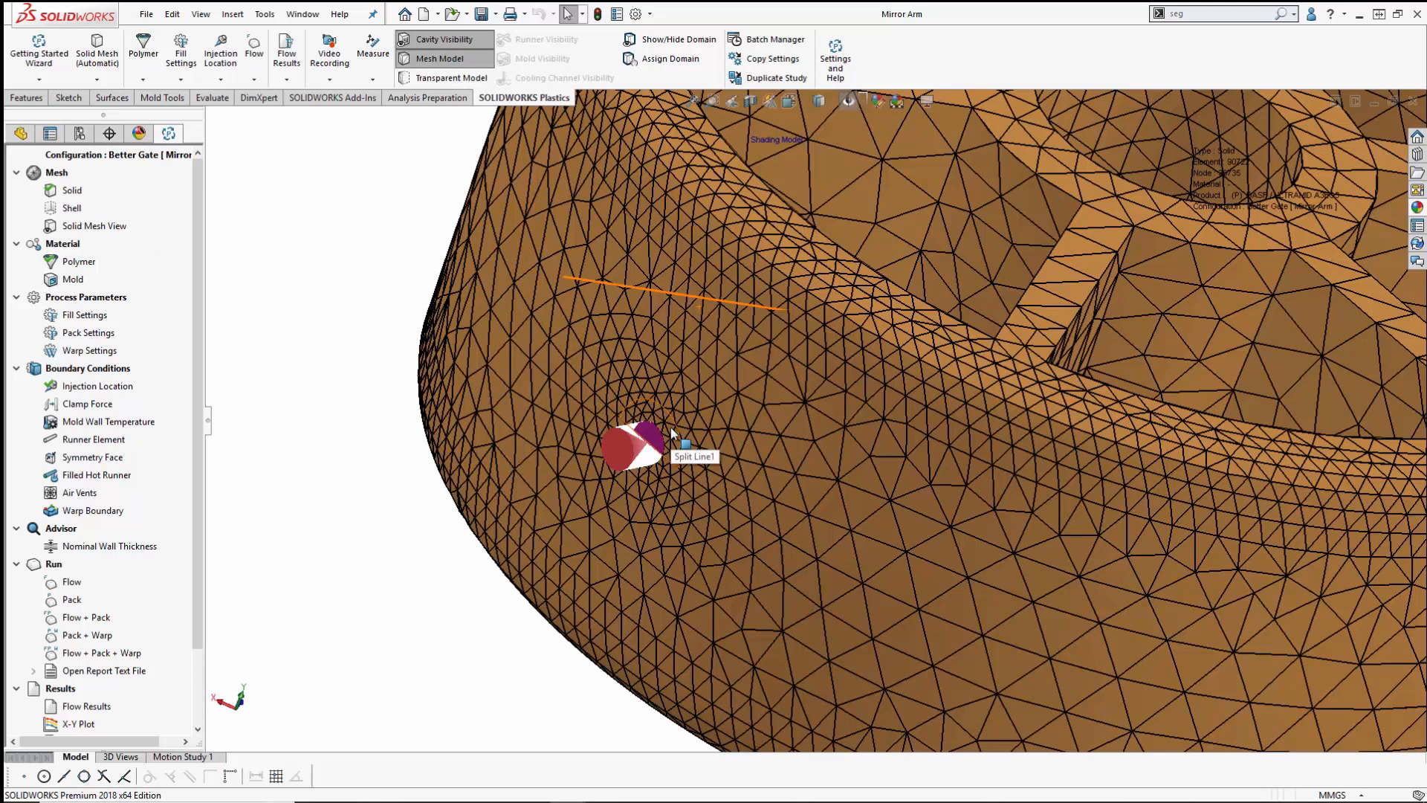
{"action": "scroll", "coordinate": [669, 430], "scroll_direction": "up", "scroll_amount": 7}
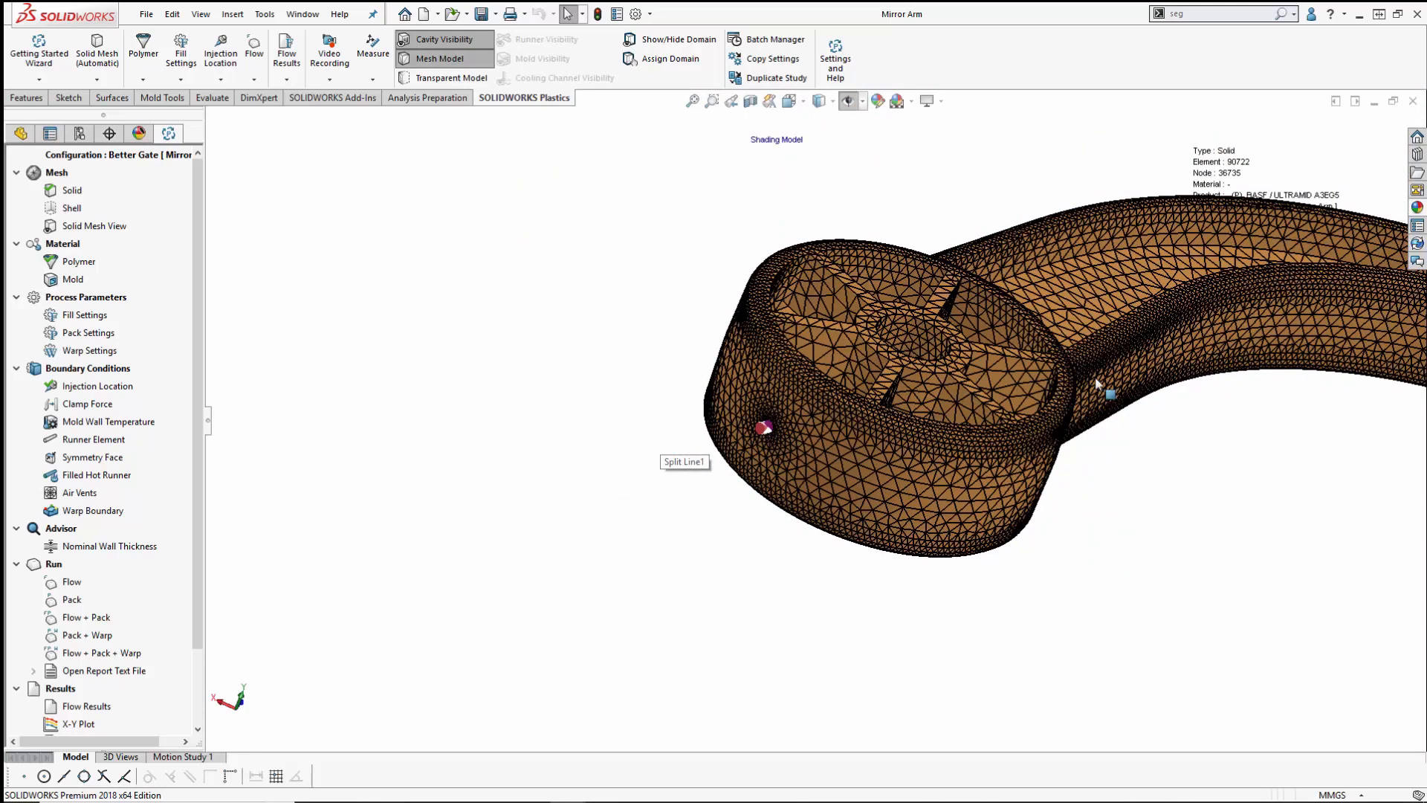
{"action": "scroll", "coordinate": [1104, 375], "scroll_direction": "up", "scroll_amount": 2}
{"action": "scroll", "coordinate": [1117, 368], "scroll_direction": "down", "scroll_amount": 3}
{"action": "scroll", "coordinate": [1117, 369], "scroll_direction": "up", "scroll_amount": 2}
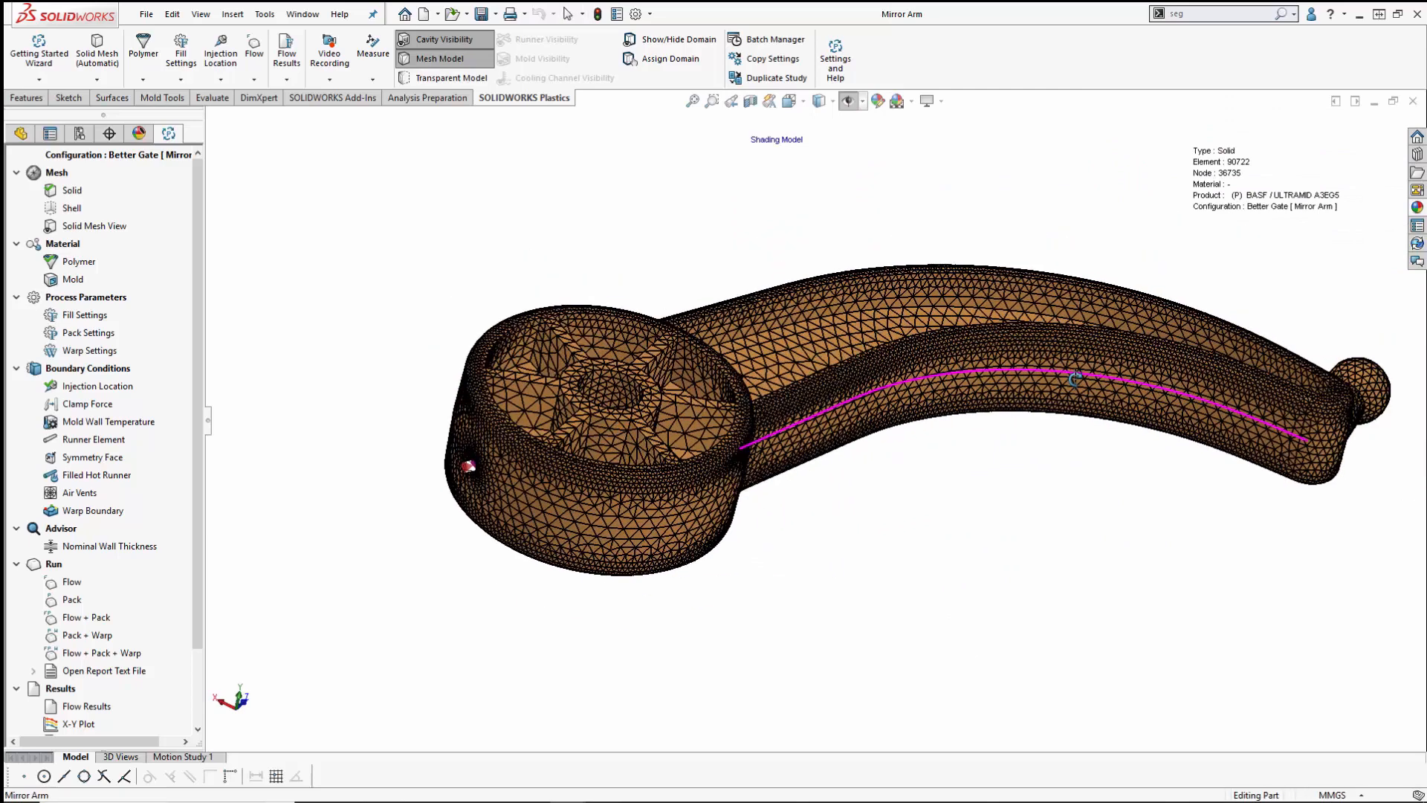
{"action": "scroll", "coordinate": [786, 478], "scroll_direction": "down", "scroll_amount": 2}
{"action": "scroll", "coordinate": [466, 481], "scroll_direction": "down", "scroll_amount": 5}
{"action": "scroll", "coordinate": [466, 481], "scroll_direction": "up", "scroll_amount": 5}
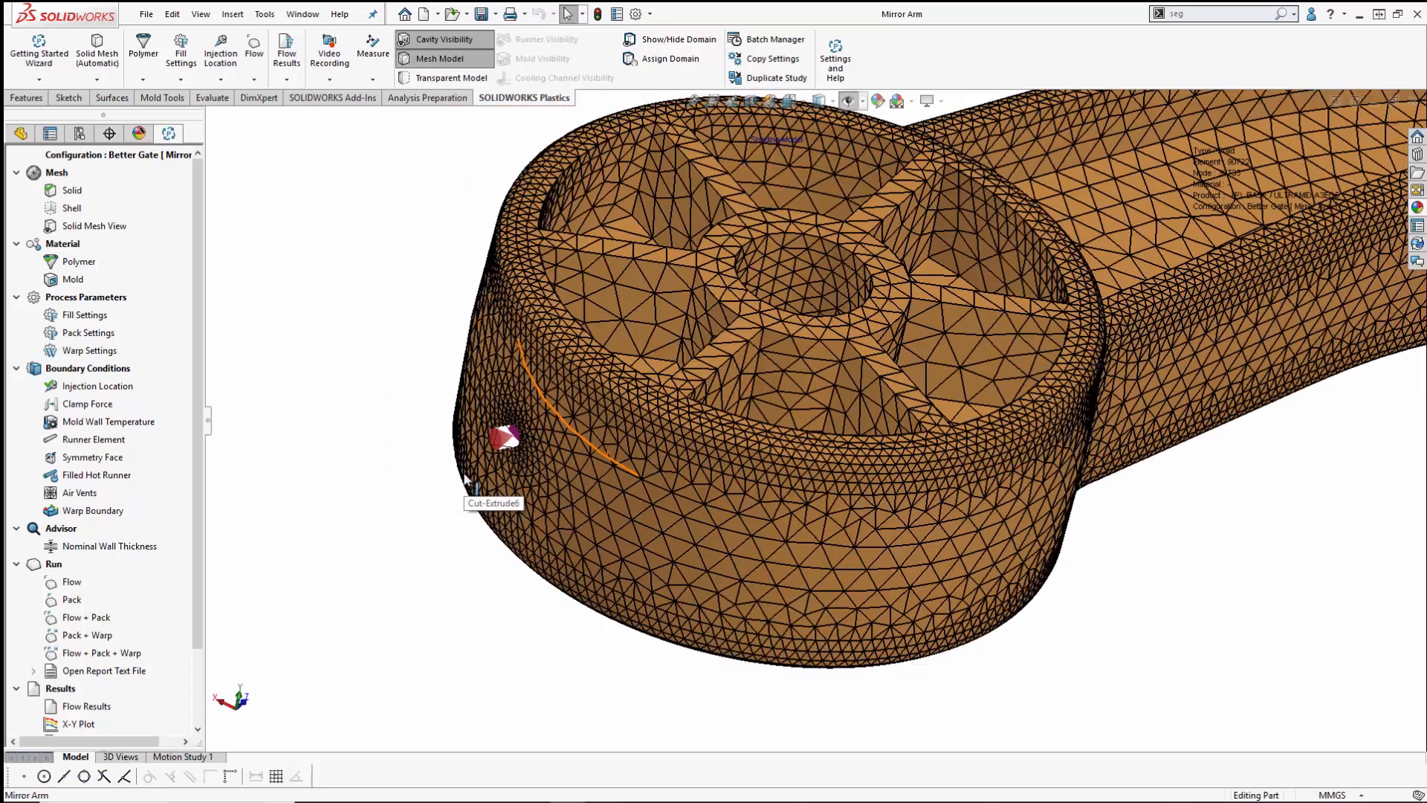
{"action": "left_click_drag", "start_coordinate": [195, 262], "coordinate": [187, 353]}
{"action": "scroll", "coordinate": [797, 408], "scroll_direction": "up", "scroll_amount": 3}
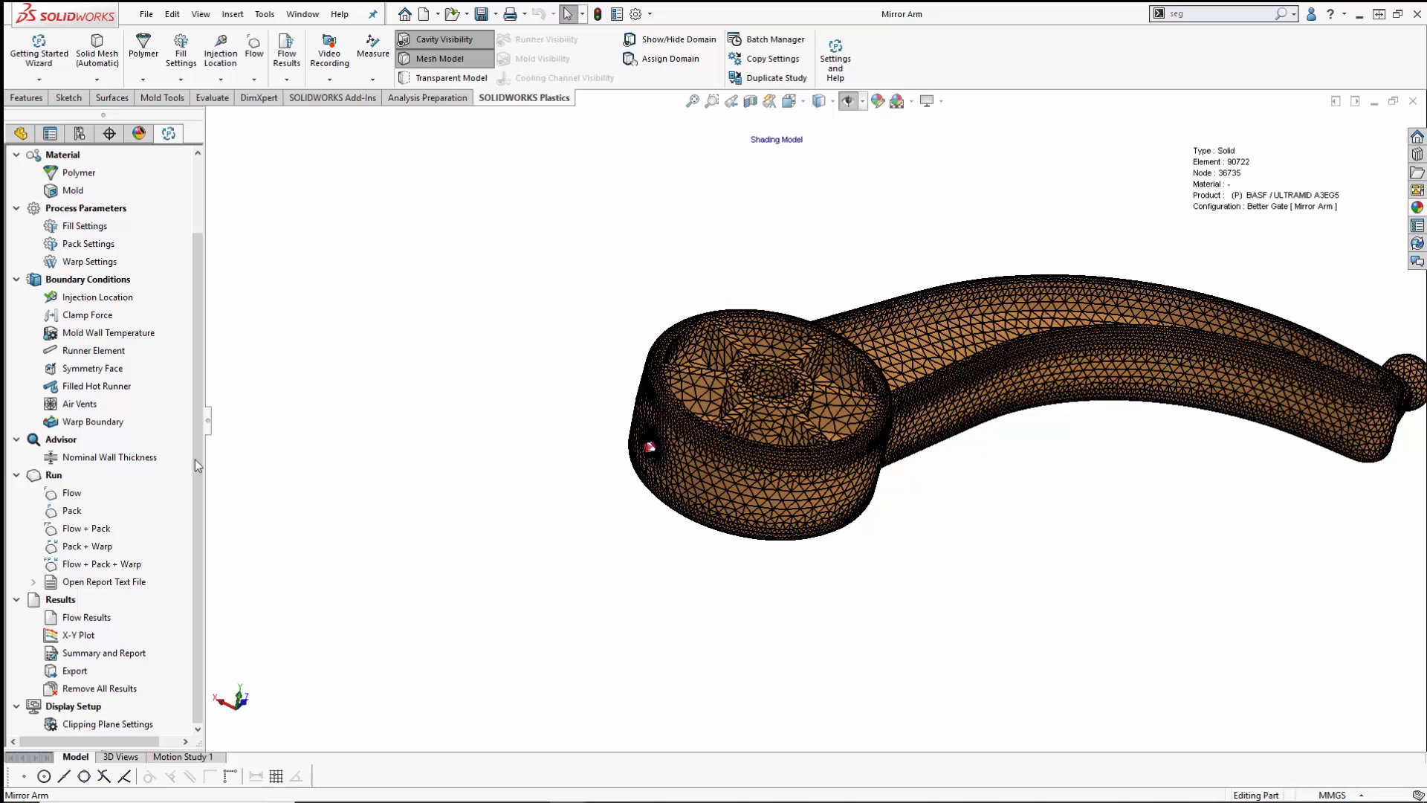
{"action": "scroll", "coordinate": [709, 476], "scroll_direction": "down", "scroll_amount": 6}
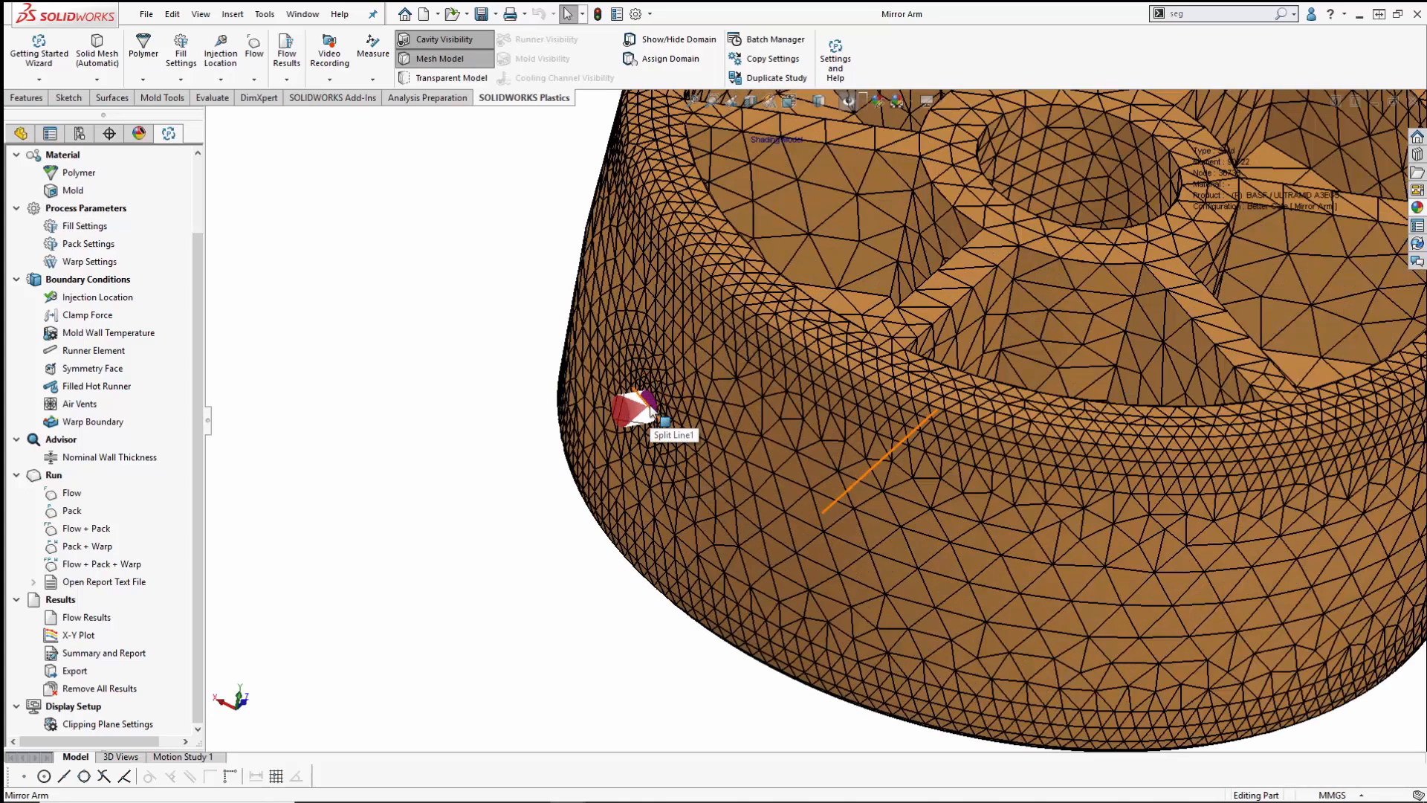
{"action": "scroll", "coordinate": [653, 414], "scroll_direction": "up", "scroll_amount": 5}
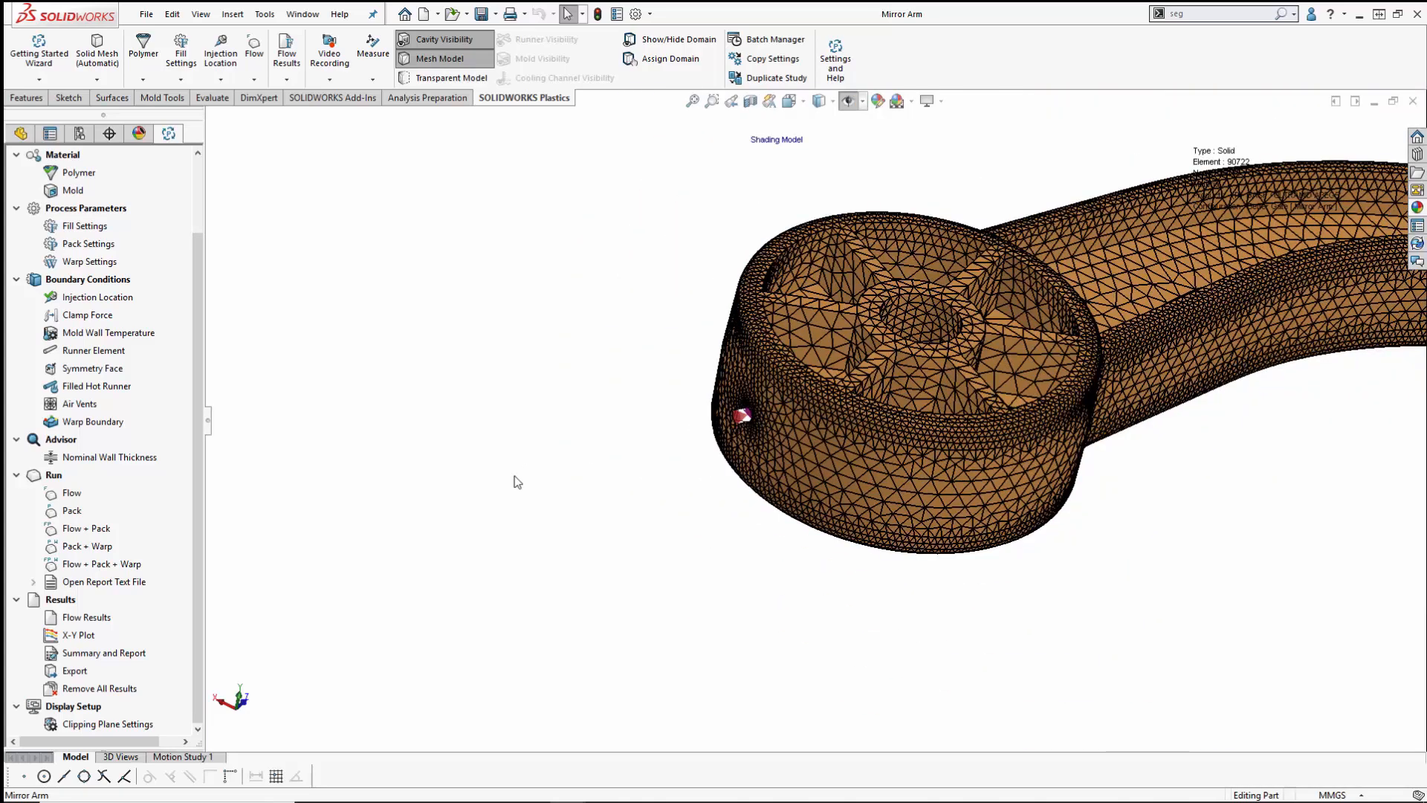
Step: Read the flow results of the Better Gate configuration and inspect the Shear Stress at End of Fill plot around the injection gate
{"action": "right_click", "coordinate": [74, 618]}
{"action": "left_click", "coordinate": [104, 628]}
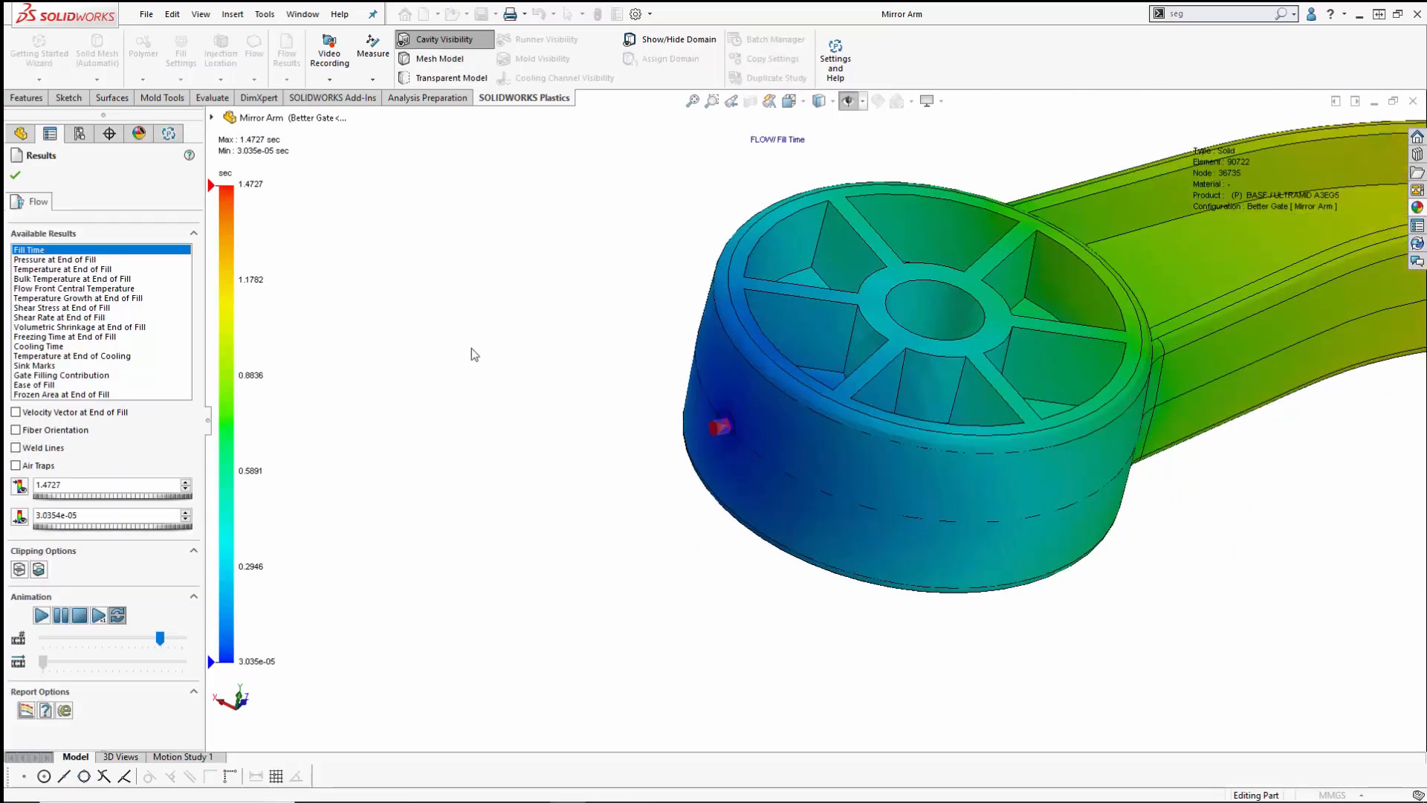
{"action": "scroll", "coordinate": [838, 414], "scroll_direction": "down", "scroll_amount": 5}
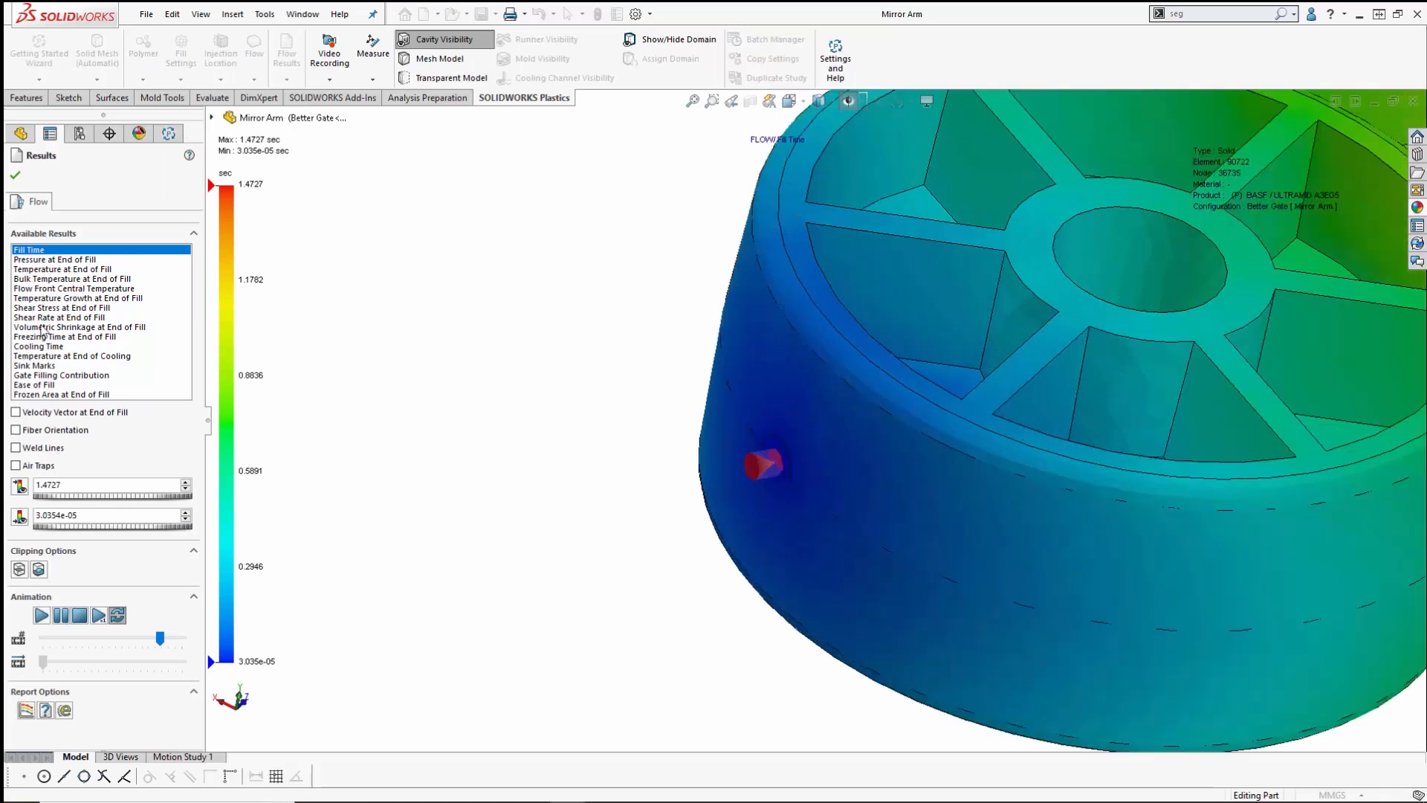
{"action": "left_click", "coordinate": [50, 308]}
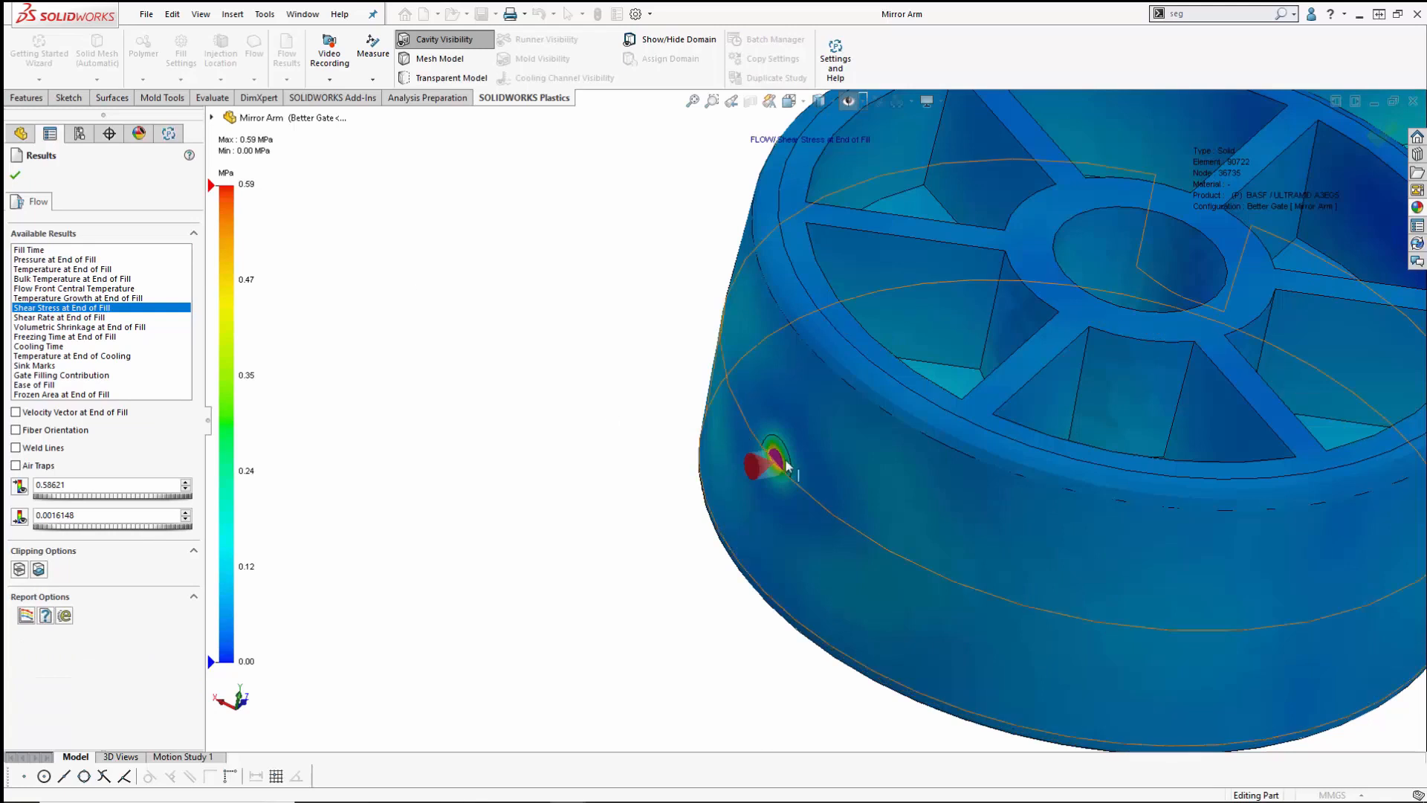
{"action": "scroll", "coordinate": [773, 461], "scroll_direction": "down", "scroll_amount": 5}
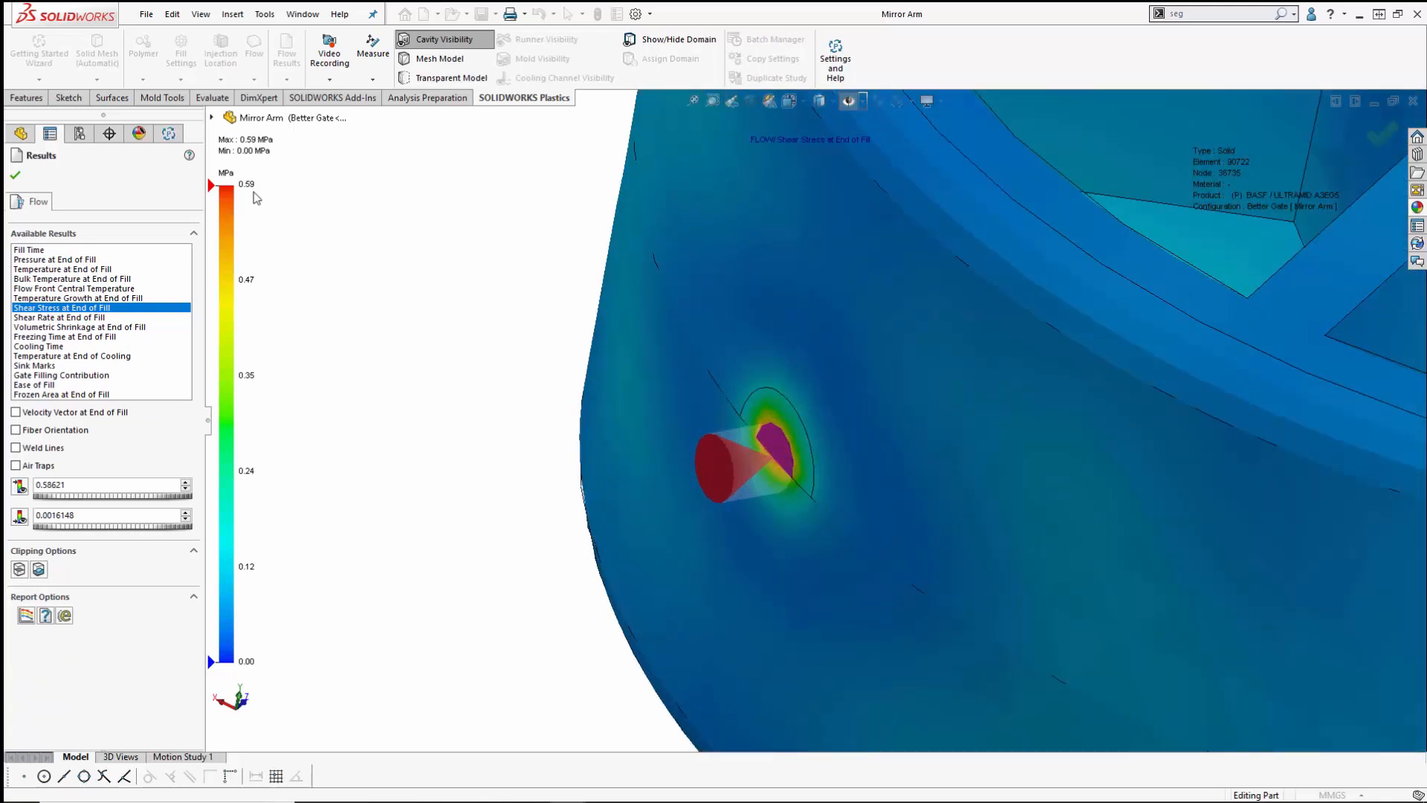
{"action": "scroll", "coordinate": [366, 297], "scroll_direction": "up", "scroll_amount": 3}
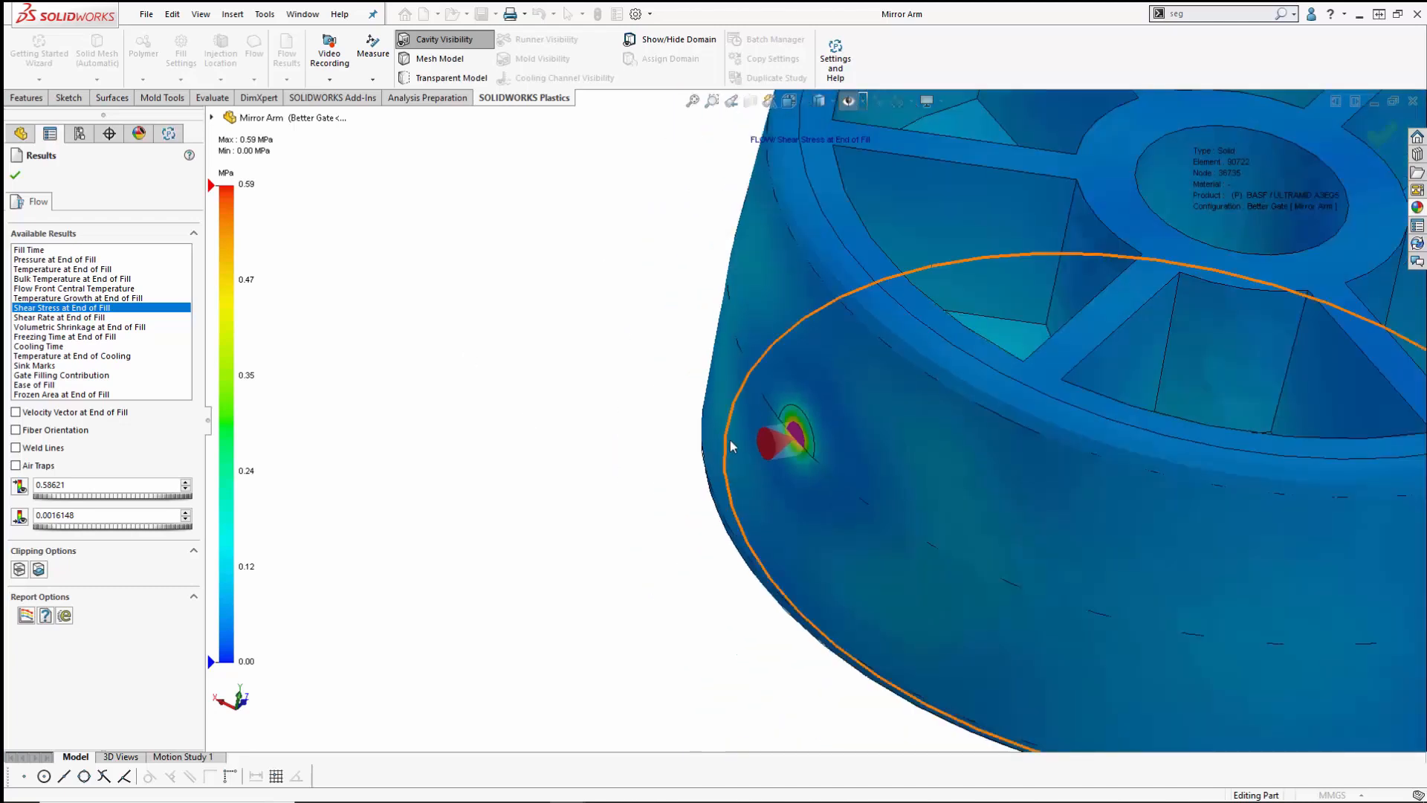
{"action": "scroll", "coordinate": [810, 438], "scroll_direction": "down", "scroll_amount": 2}
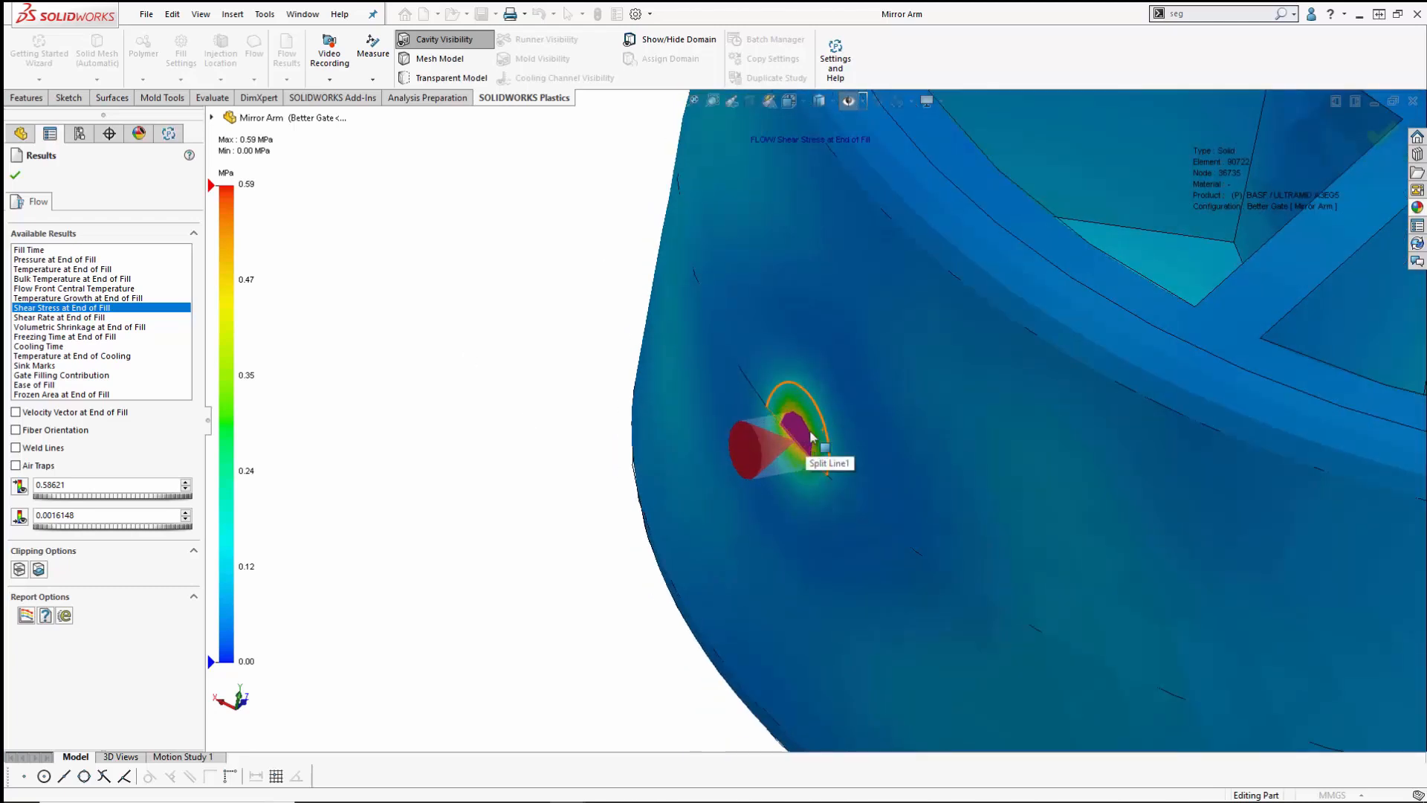
{"action": "scroll", "coordinate": [812, 437], "scroll_direction": "up", "scroll_amount": 4}
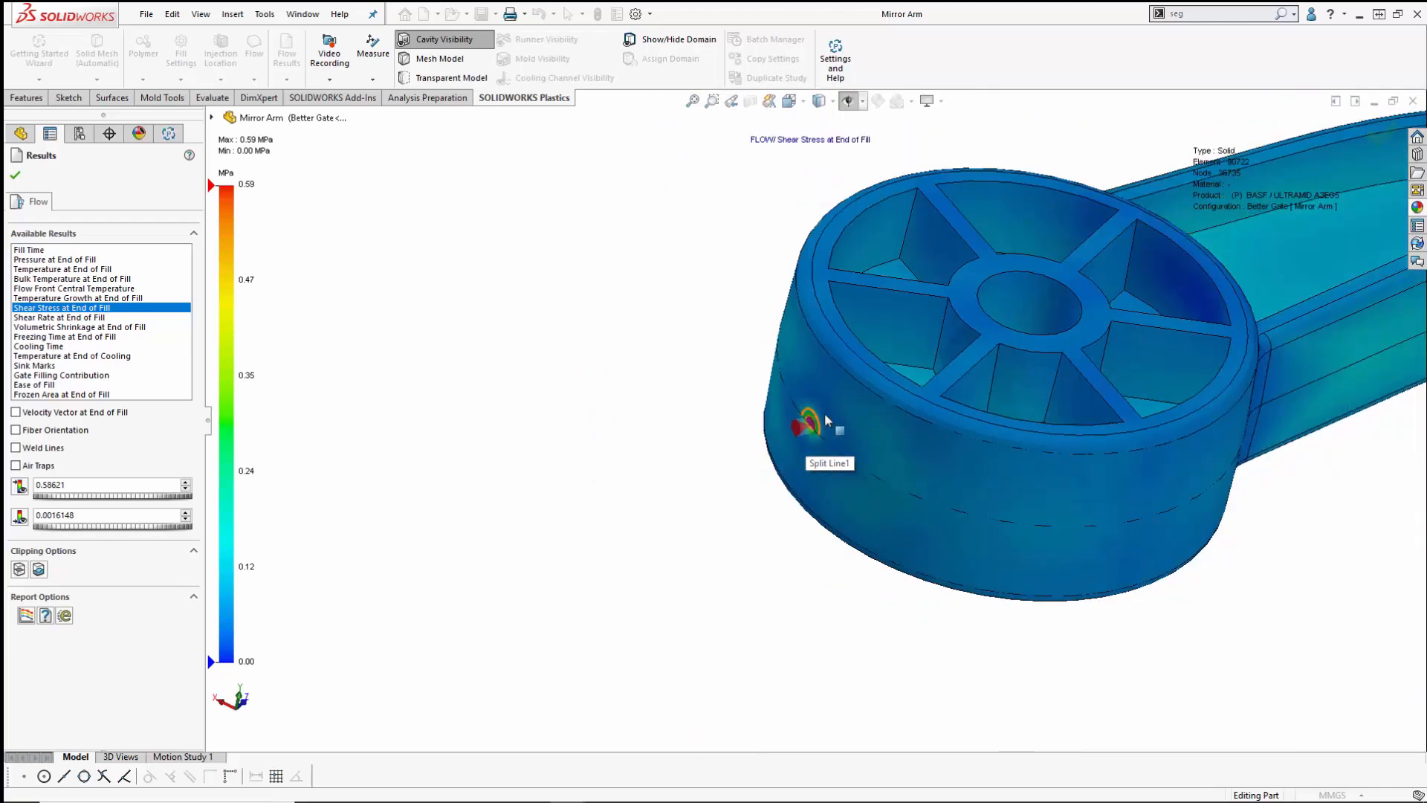
{"action": "scroll", "coordinate": [827, 421], "scroll_direction": "up", "scroll_amount": 6}
{"action": "scroll", "coordinate": [911, 418], "scroll_direction": "down", "scroll_amount": 2}
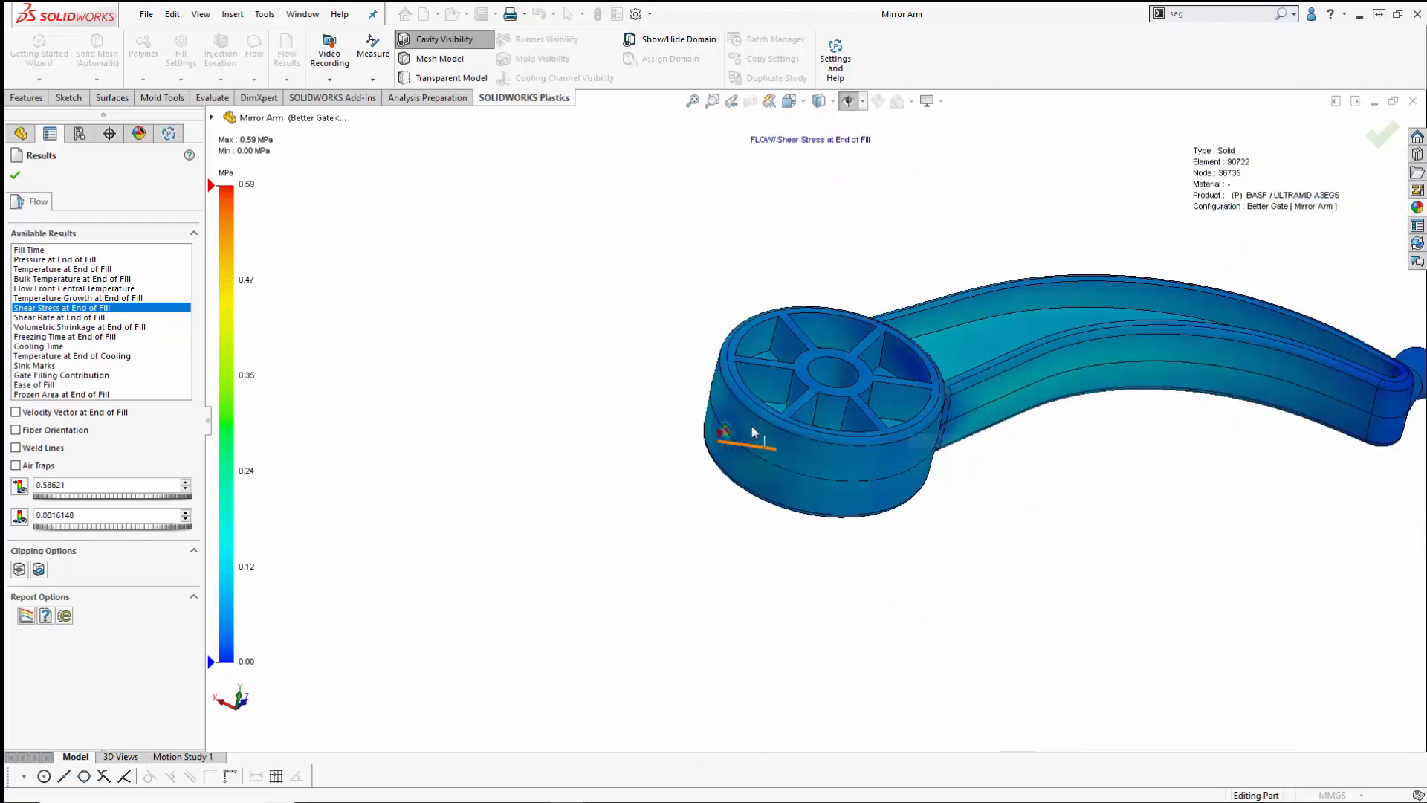
{"action": "scroll", "coordinate": [754, 433], "scroll_direction": "down", "scroll_amount": 2}
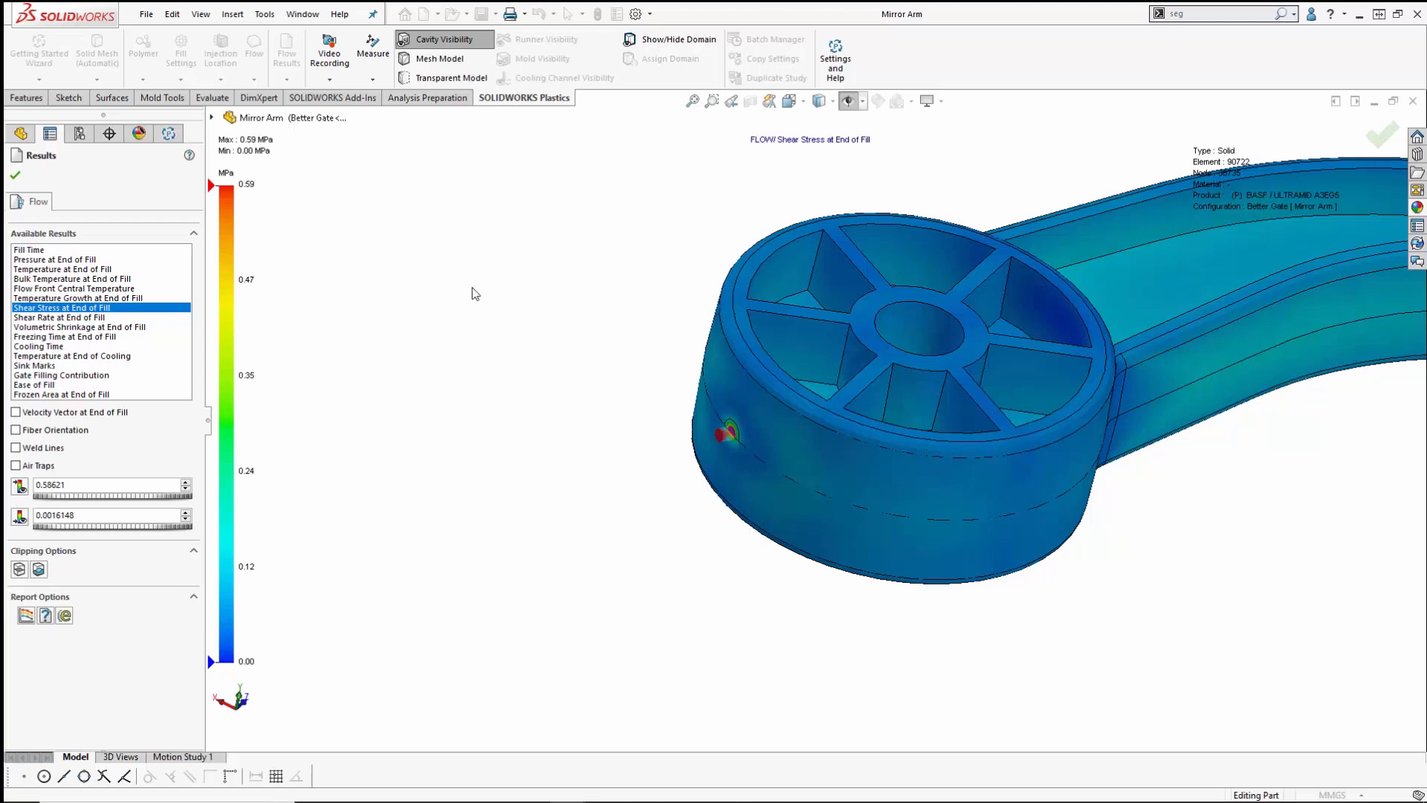
Step: Look up the maximum shear stress of BASF ULTRAMID A3EG5 among its polymer material parameters, leaving the material unchanged
{"action": "left_click", "coordinate": [14, 177]}
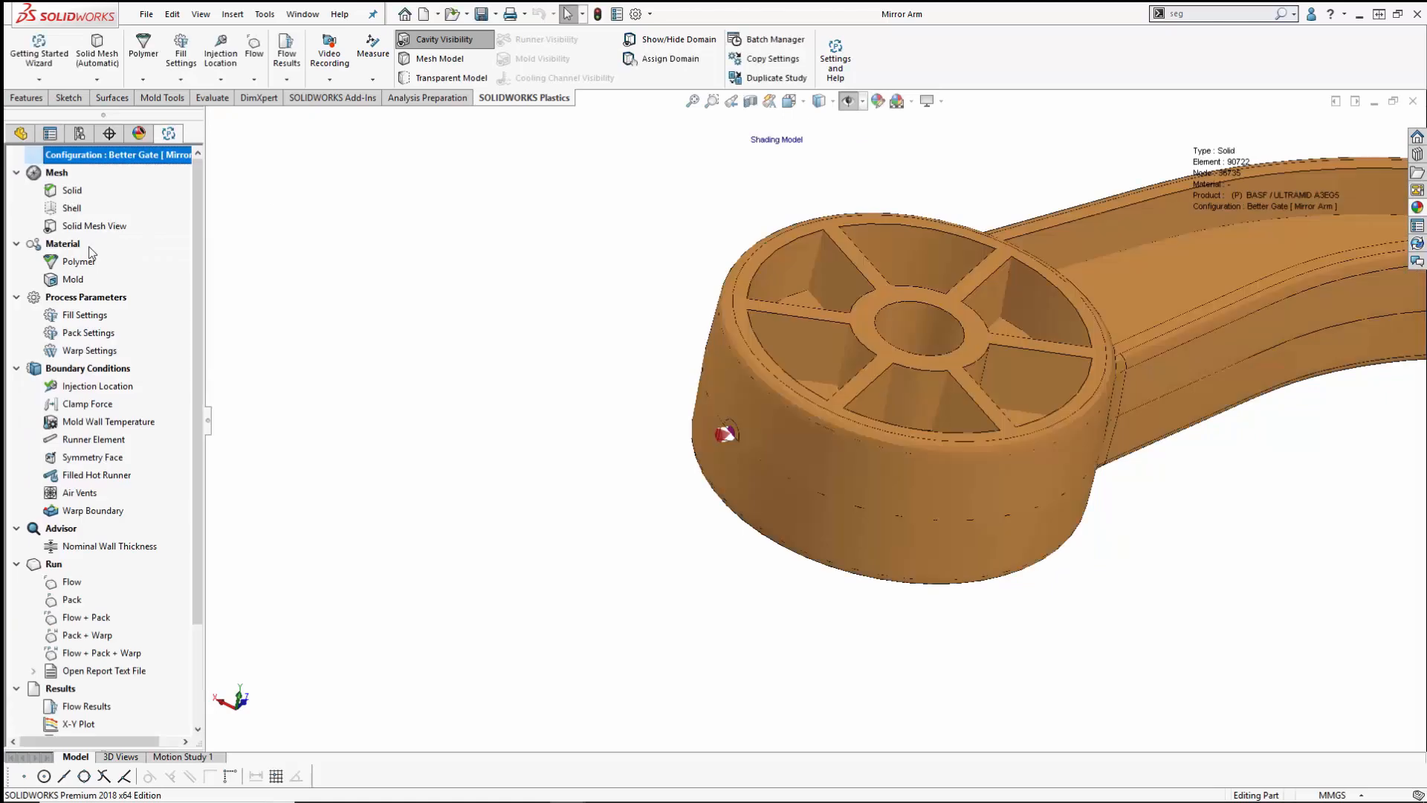
{"action": "right_click", "coordinate": [81, 261]}
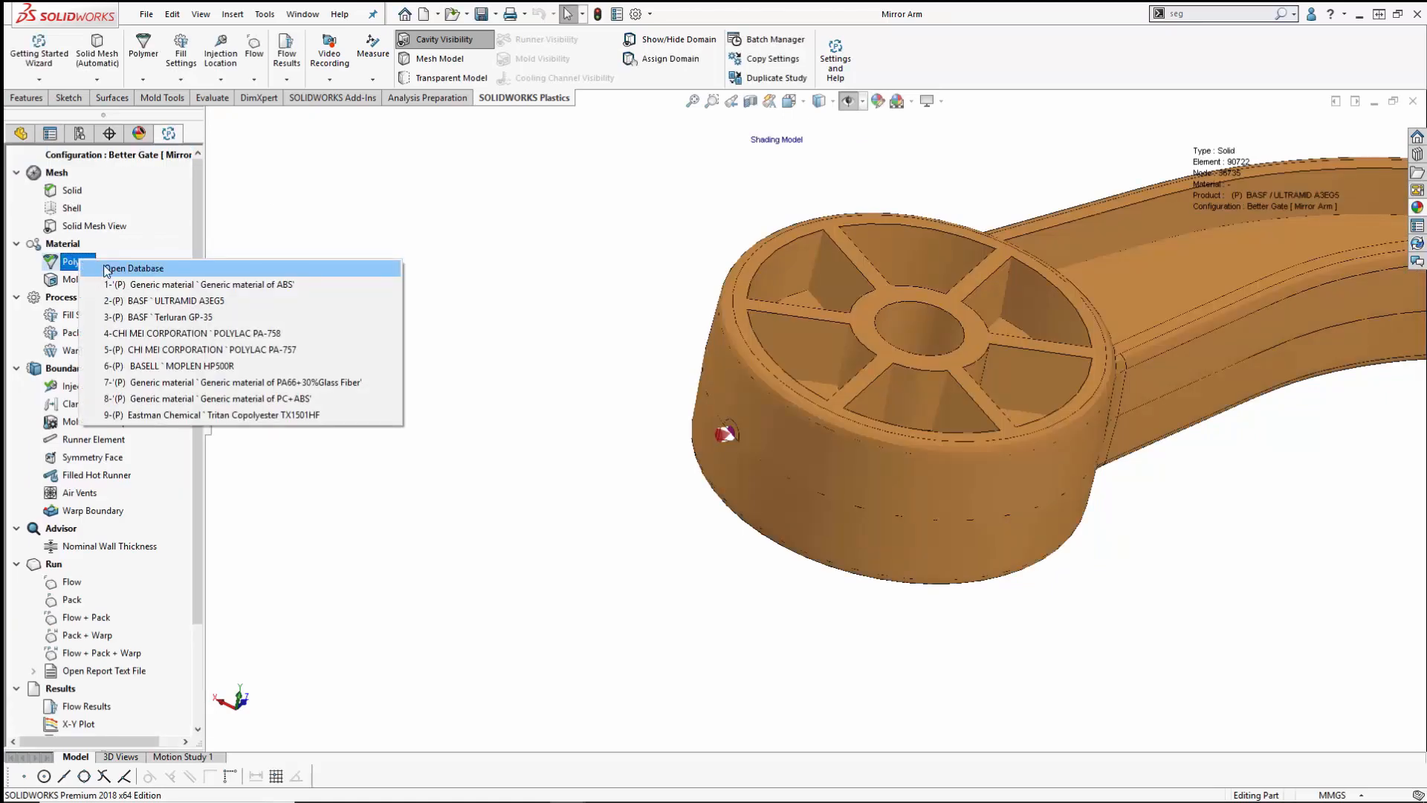
{"action": "left_click", "coordinate": [107, 269]}
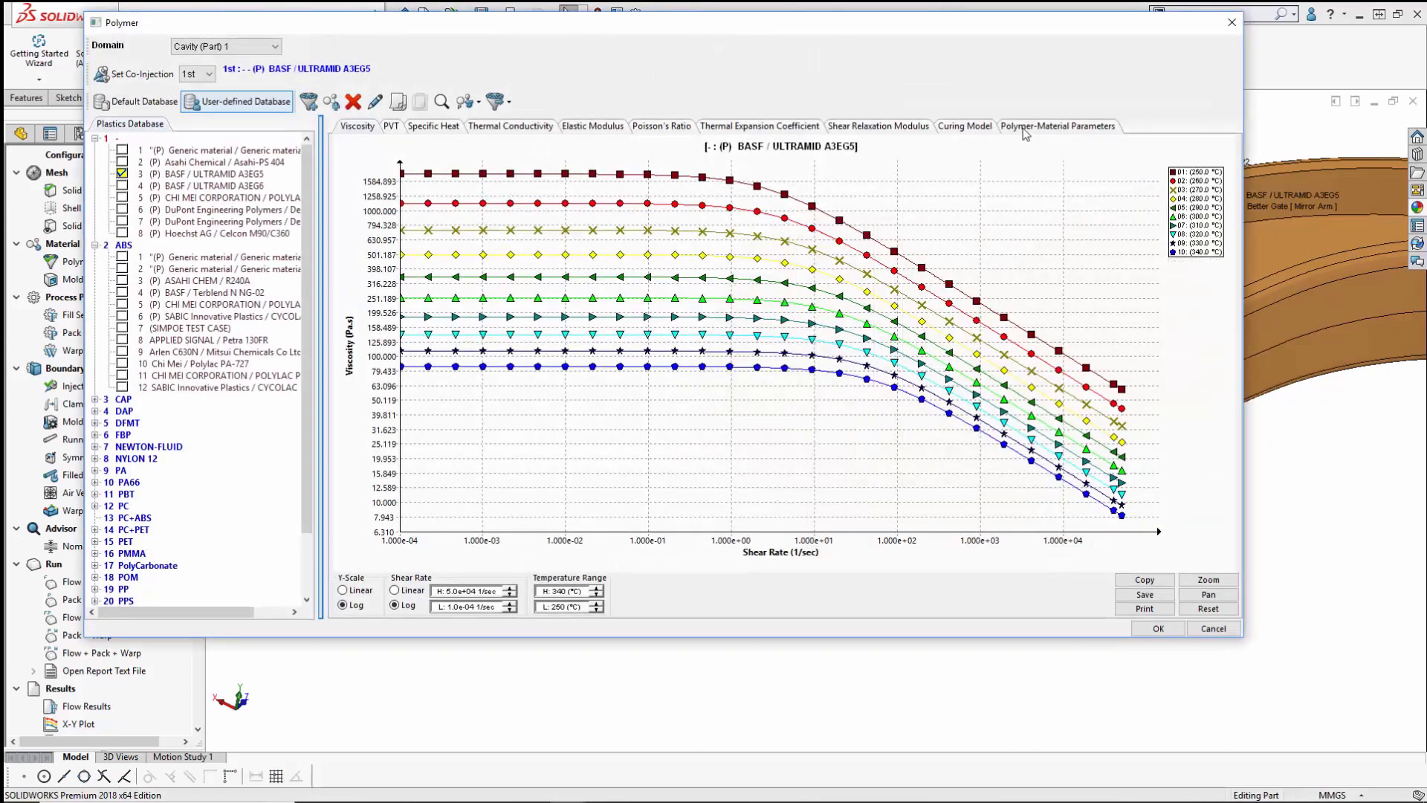
{"action": "left_click", "coordinate": [1025, 128]}
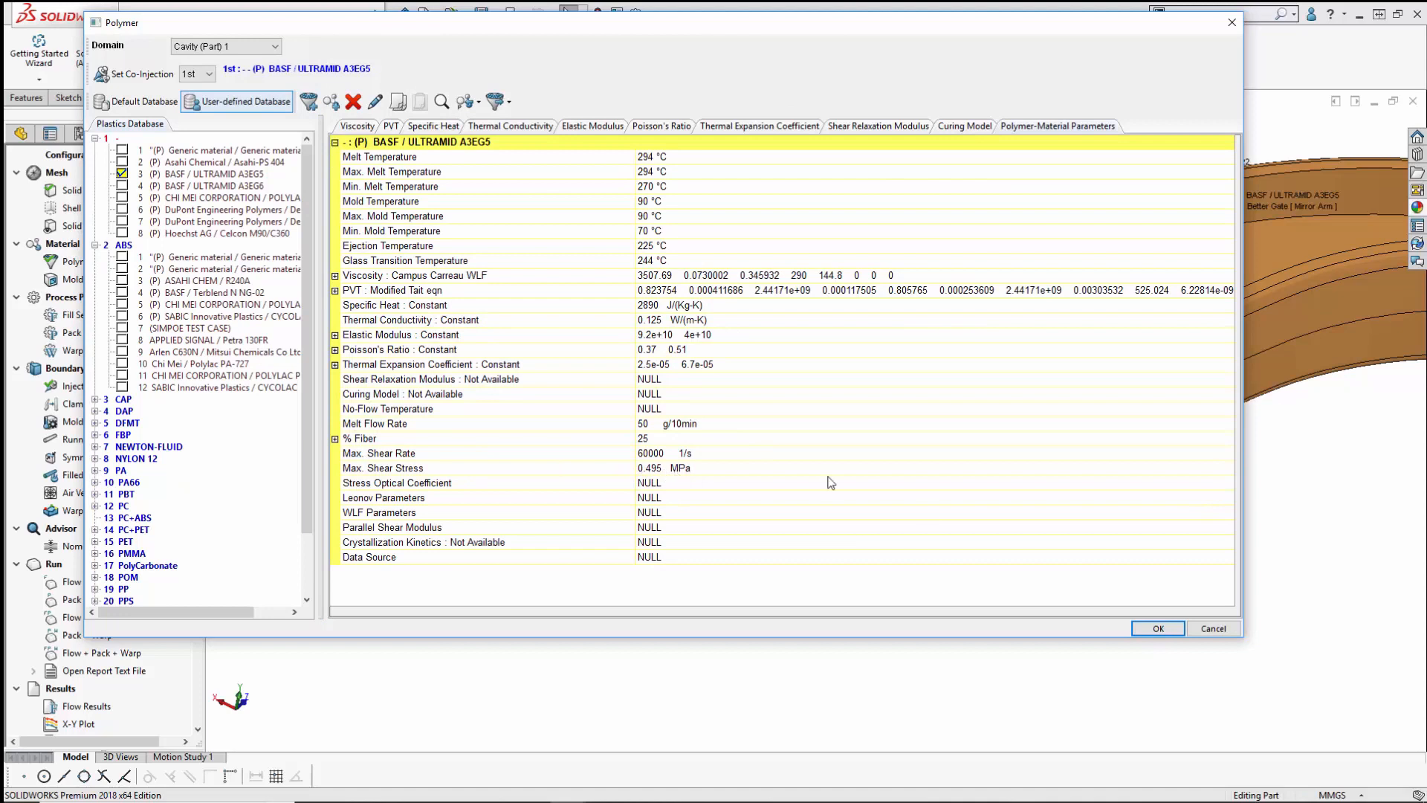
{"action": "left_click", "coordinate": [1202, 630]}
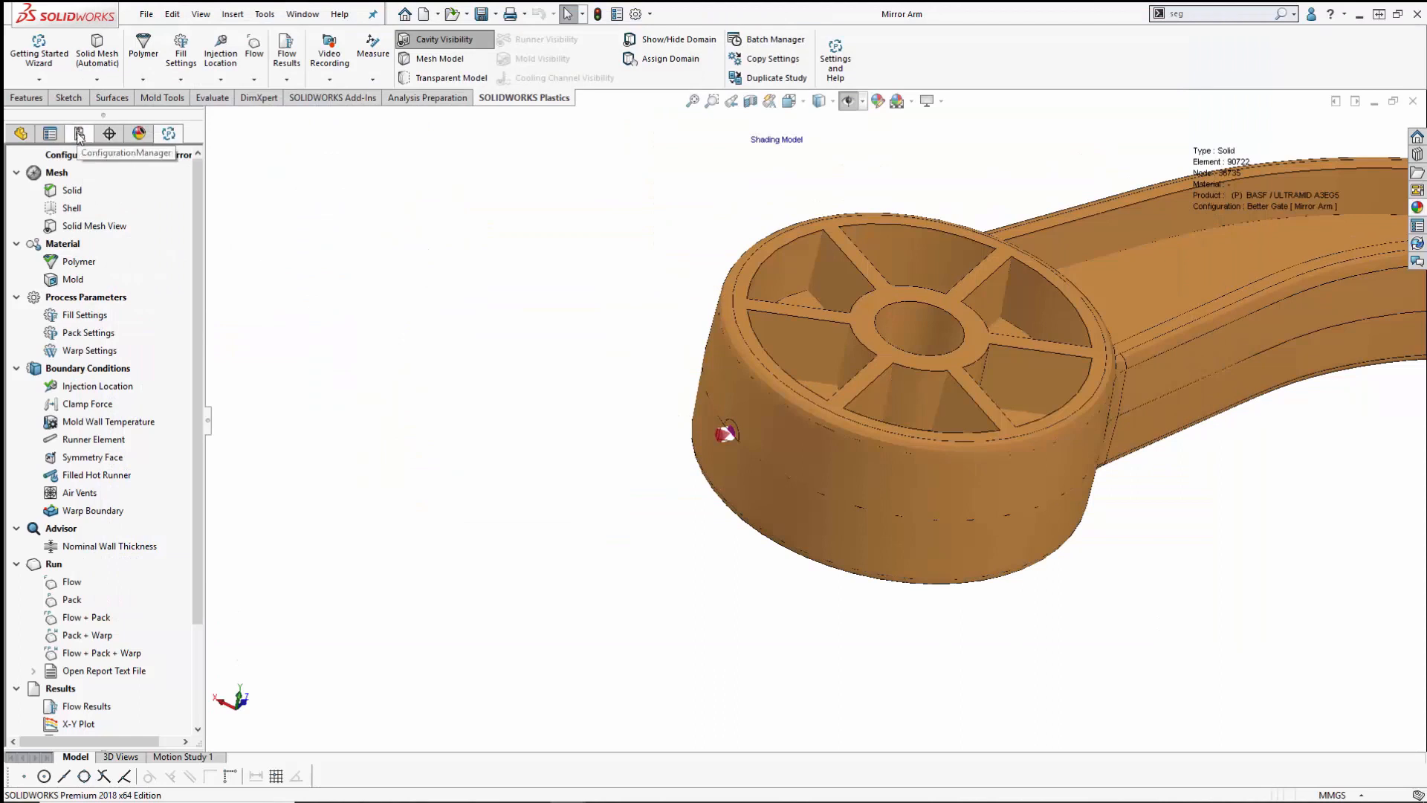
Step: Activate the Reduce Shear configuration and reload its SOLIDWORKS Plastics project
{"action": "scroll", "coordinate": [771, 445], "scroll_direction": "down", "scroll_amount": 3}
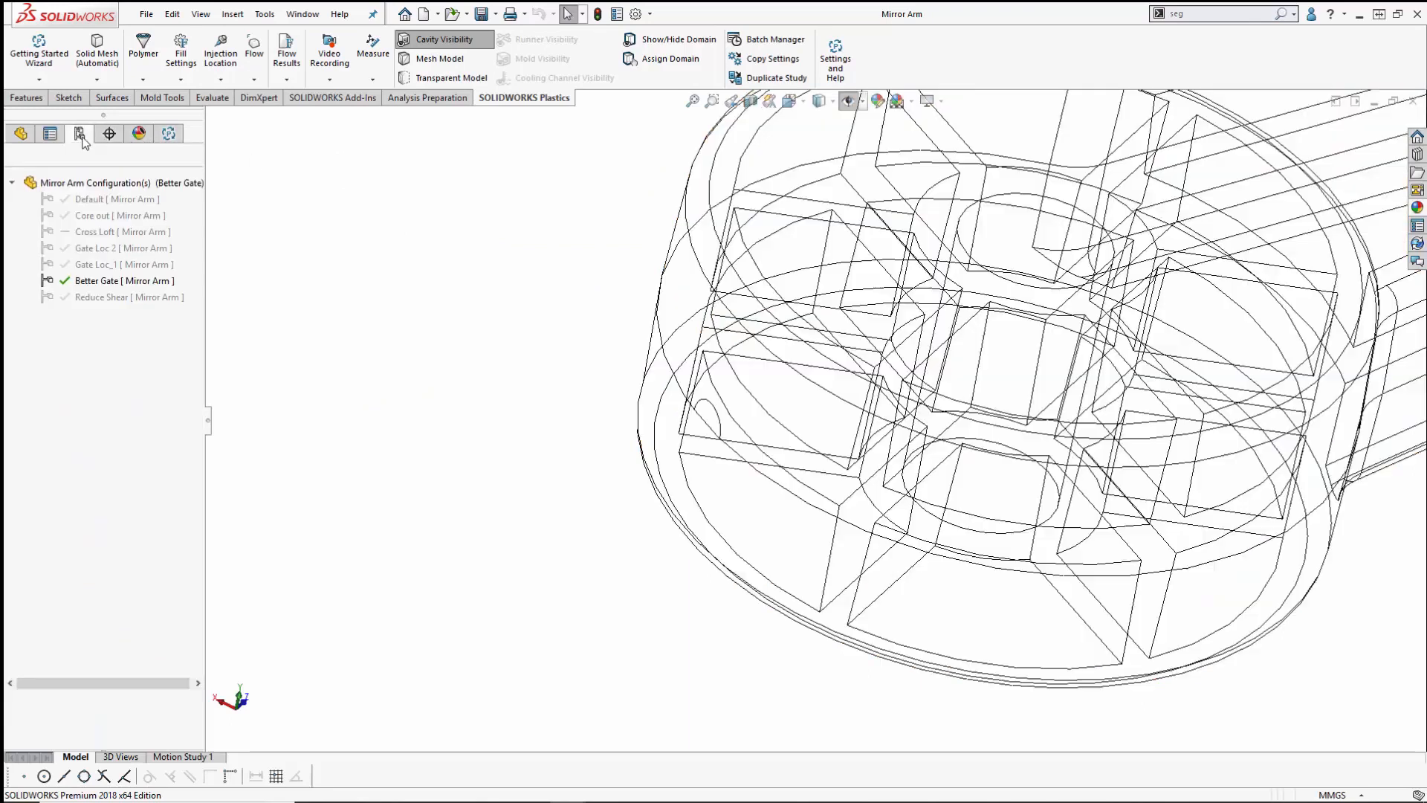
{"action": "left_click", "coordinate": [80, 134]}
{"action": "double_click", "coordinate": [101, 296]}
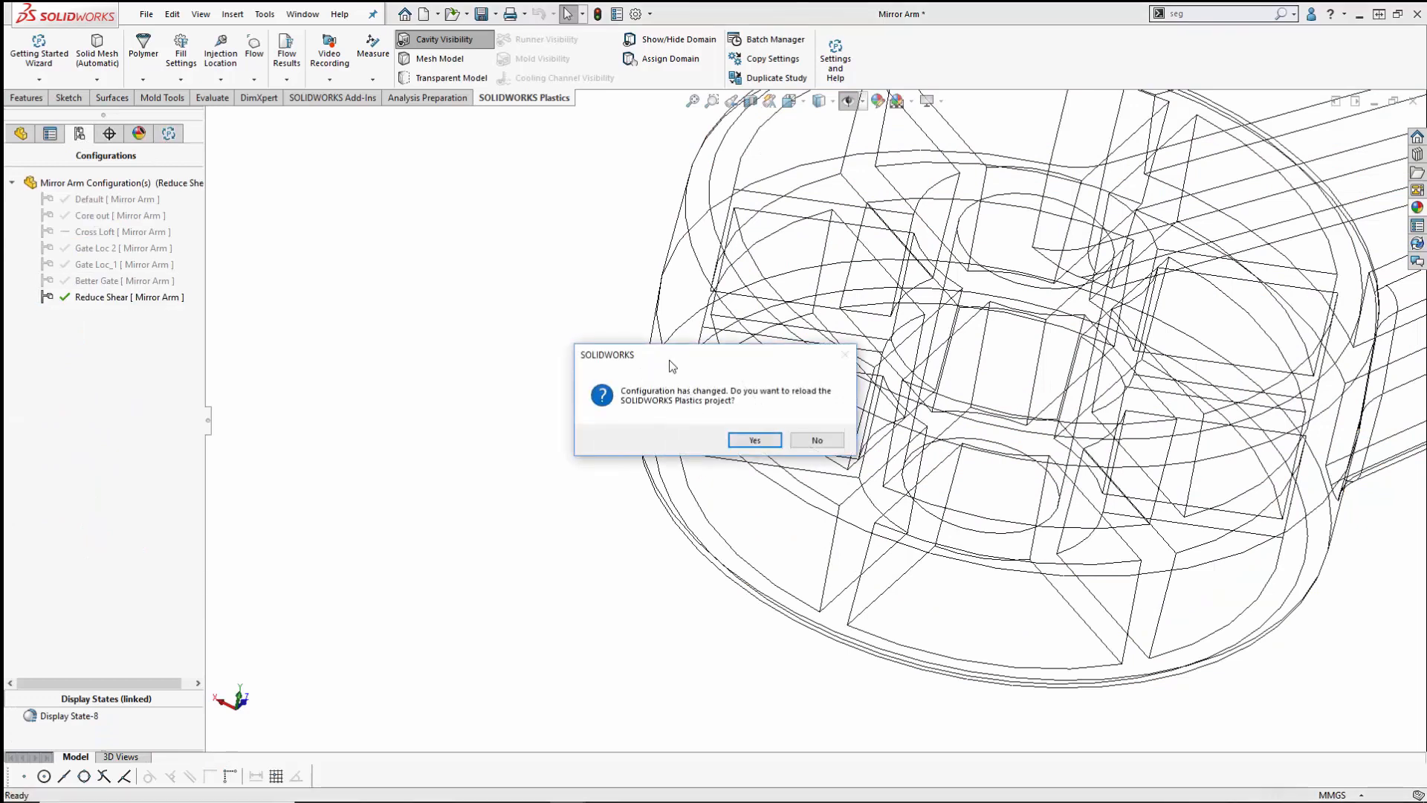
{"action": "left_click", "coordinate": [755, 441]}
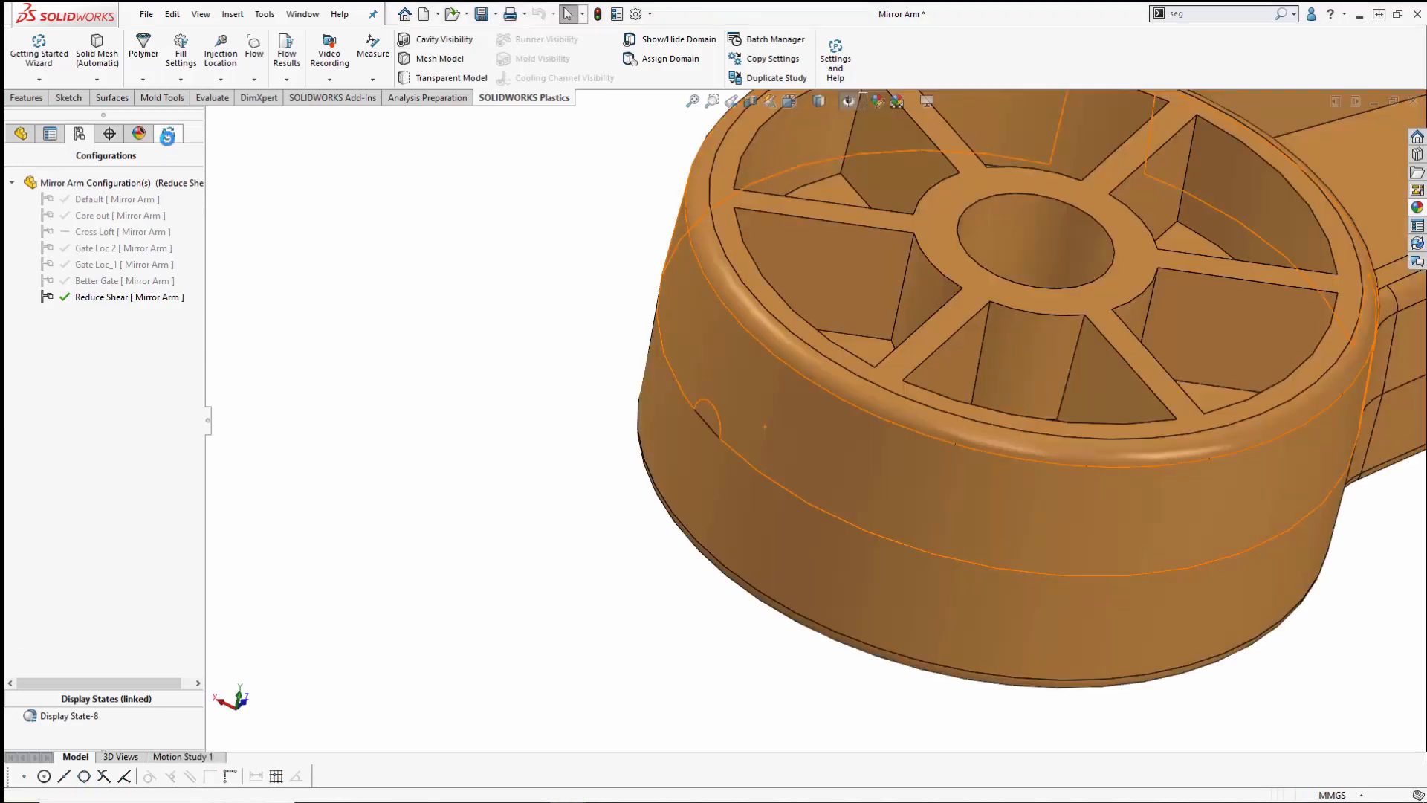
Step: Display the mesh model of the Reduce Shear configuration and examine it around the hub's injection location and along the arm
{"action": "scroll", "coordinate": [463, 472], "scroll_direction": "up", "scroll_amount": 3}
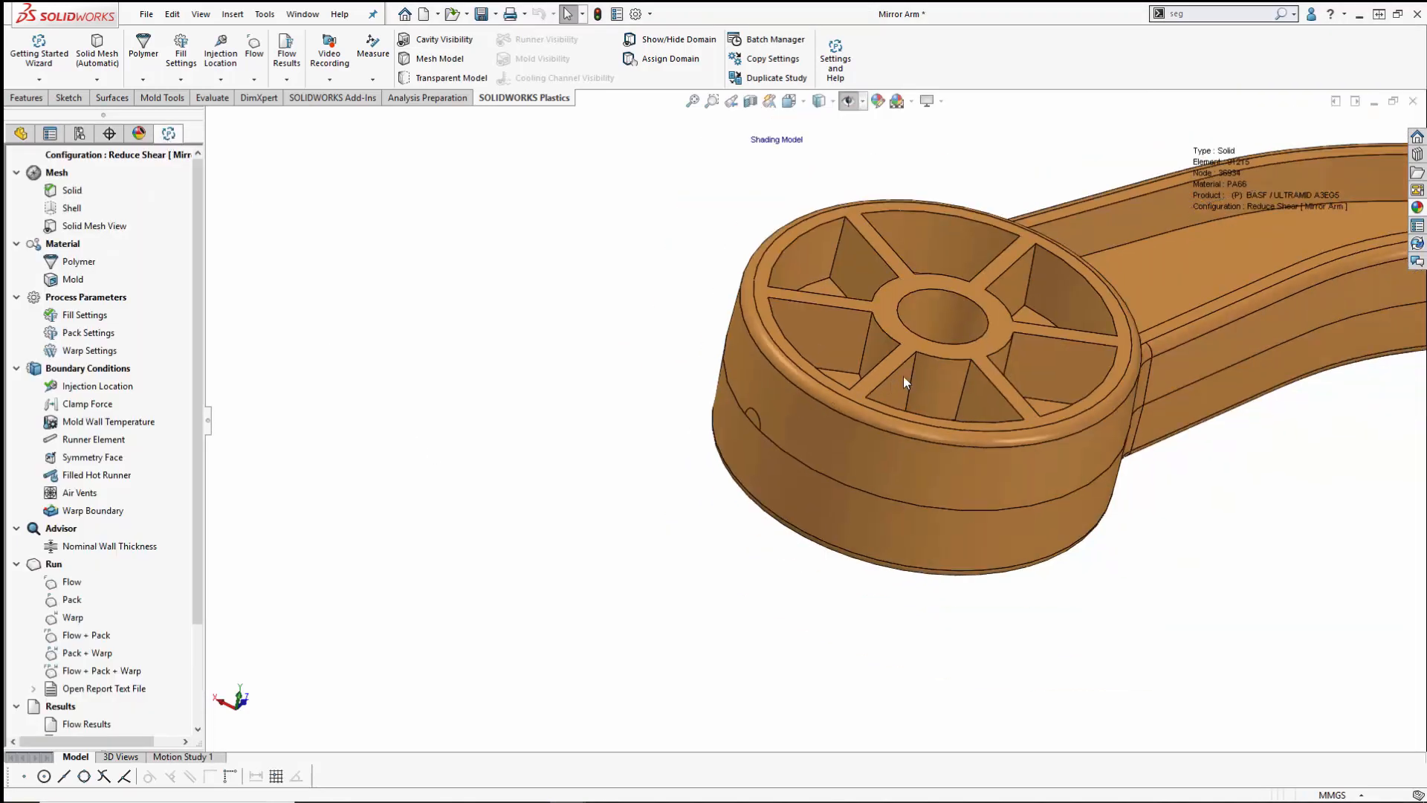
{"action": "scroll", "coordinate": [902, 377], "scroll_direction": "down", "scroll_amount": 1}
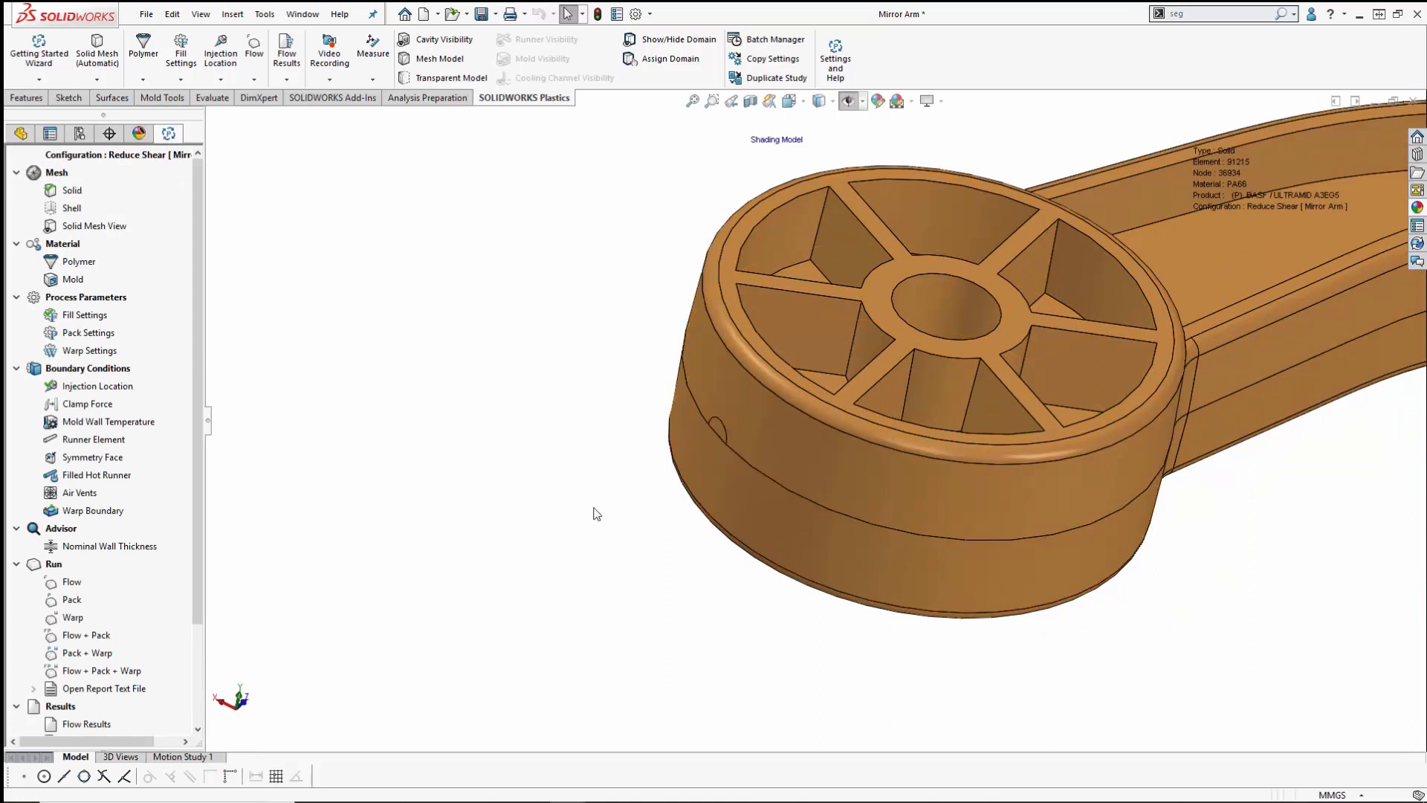
{"action": "left_click", "coordinate": [454, 59]}
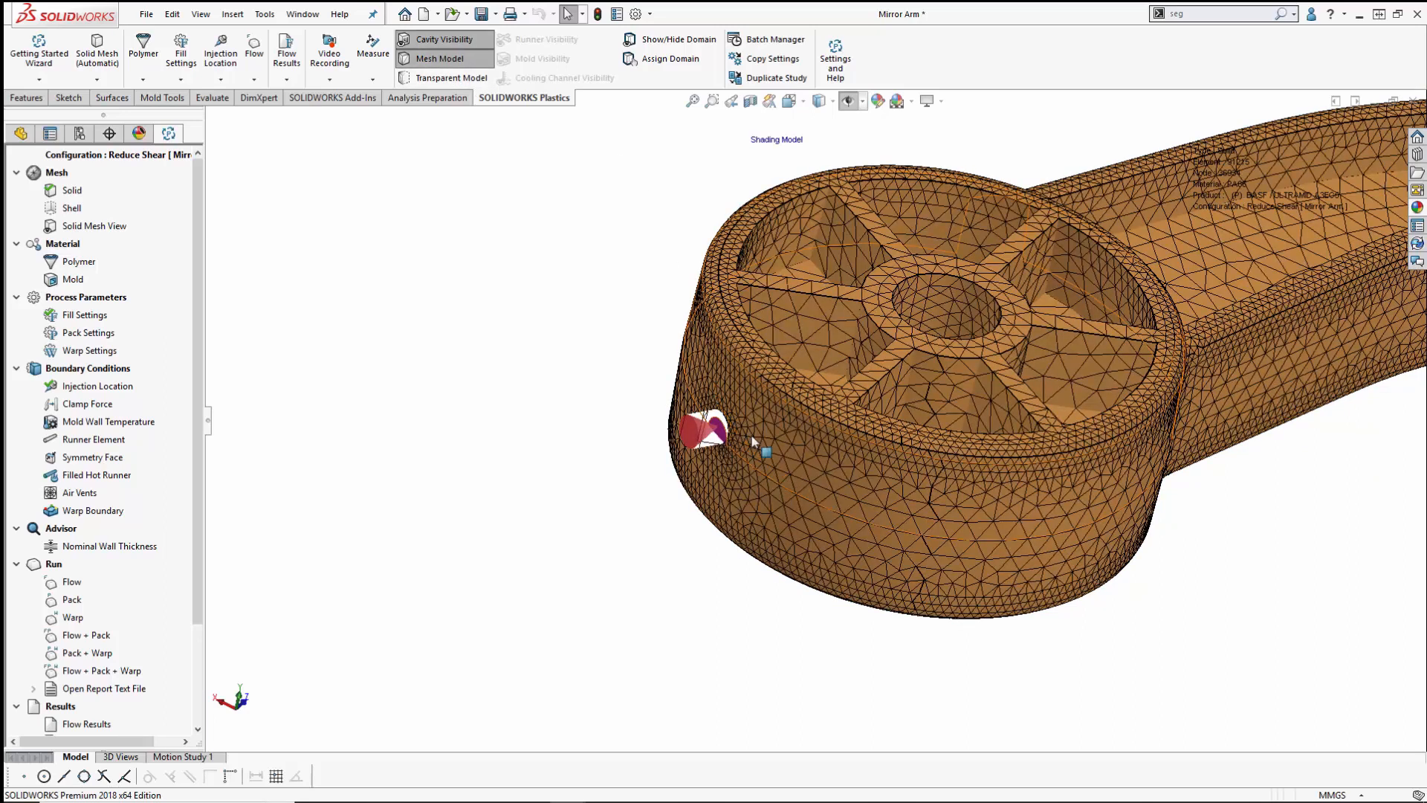
{"action": "scroll", "coordinate": [710, 429], "scroll_direction": "down", "scroll_amount": 3}
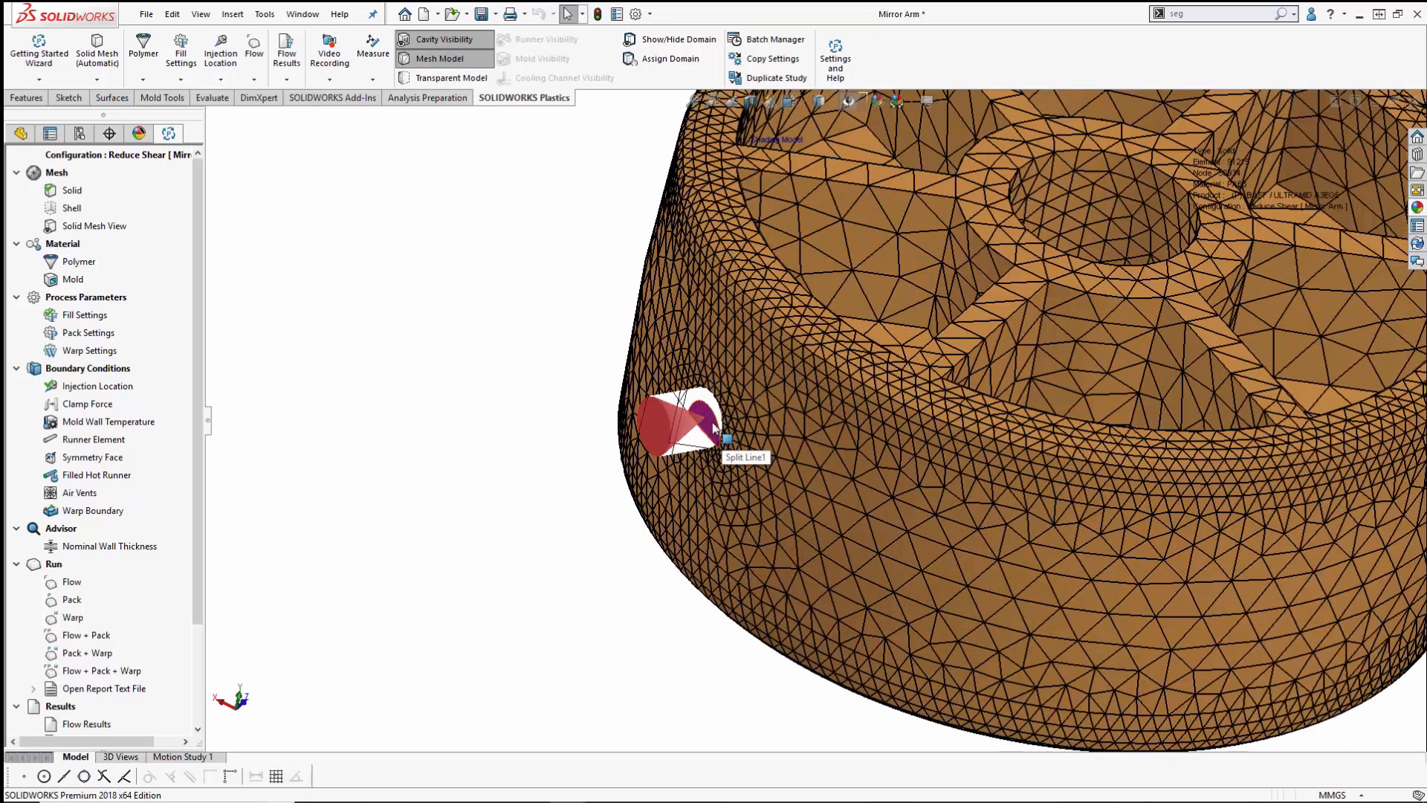
{"action": "scroll", "coordinate": [631, 481], "scroll_direction": "up", "scroll_amount": 5}
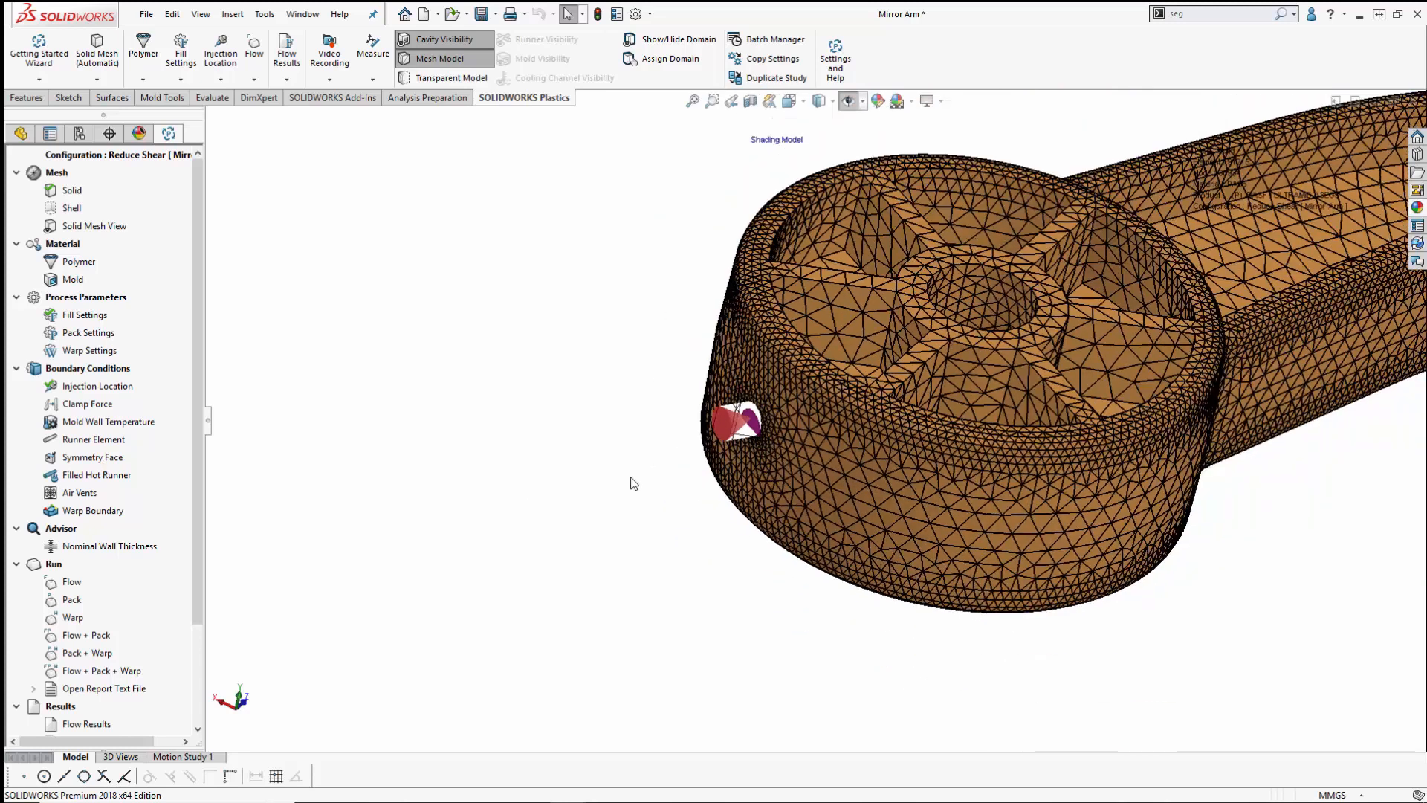
{"action": "scroll", "coordinate": [1223, 395], "scroll_direction": "up", "scroll_amount": 2}
{"action": "scroll", "coordinate": [1126, 327], "scroll_direction": "down", "scroll_amount": 2}
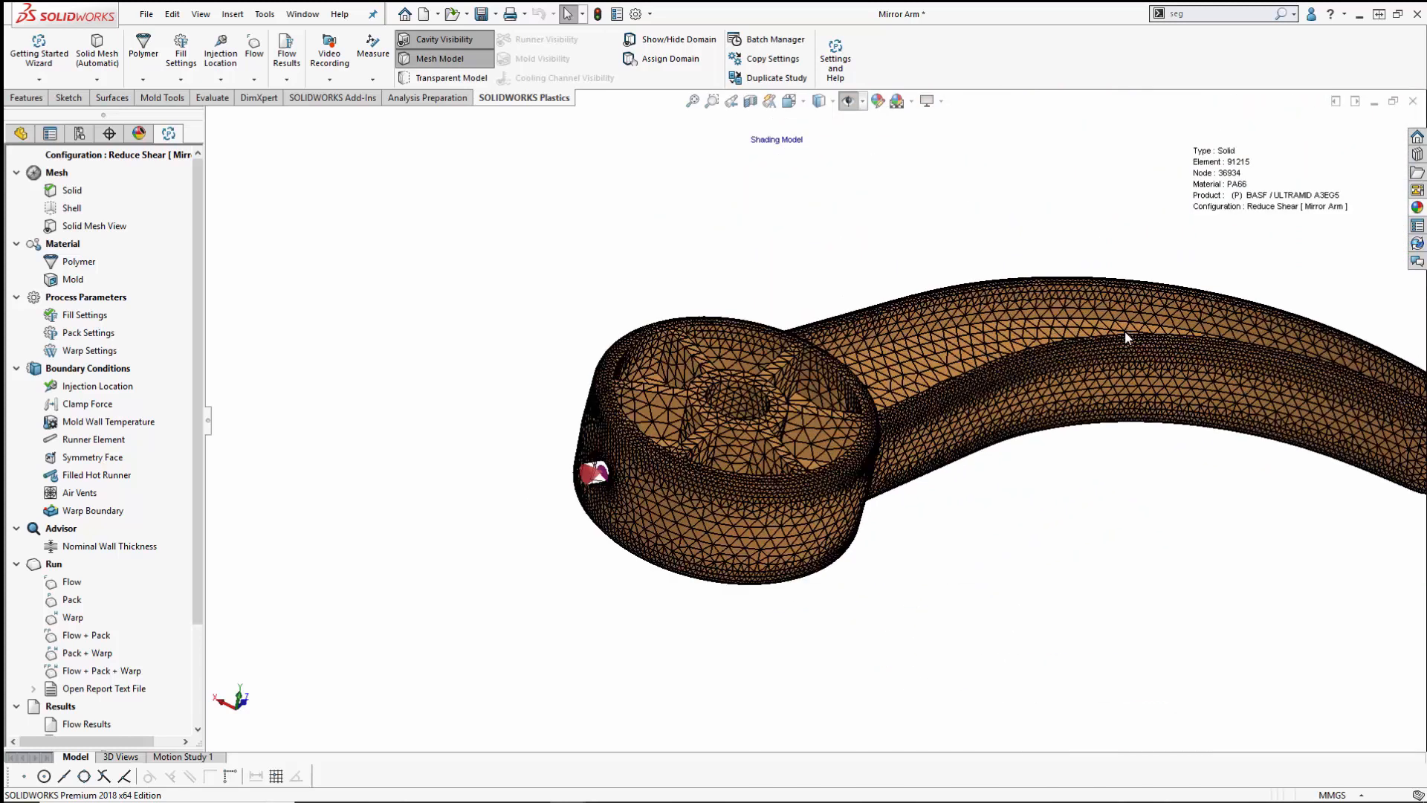
{"action": "scroll", "coordinate": [1122, 342], "scroll_direction": "up", "scroll_amount": 2}
{"action": "scroll", "coordinate": [1086, 444], "scroll_direction": "down", "scroll_amount": 2}
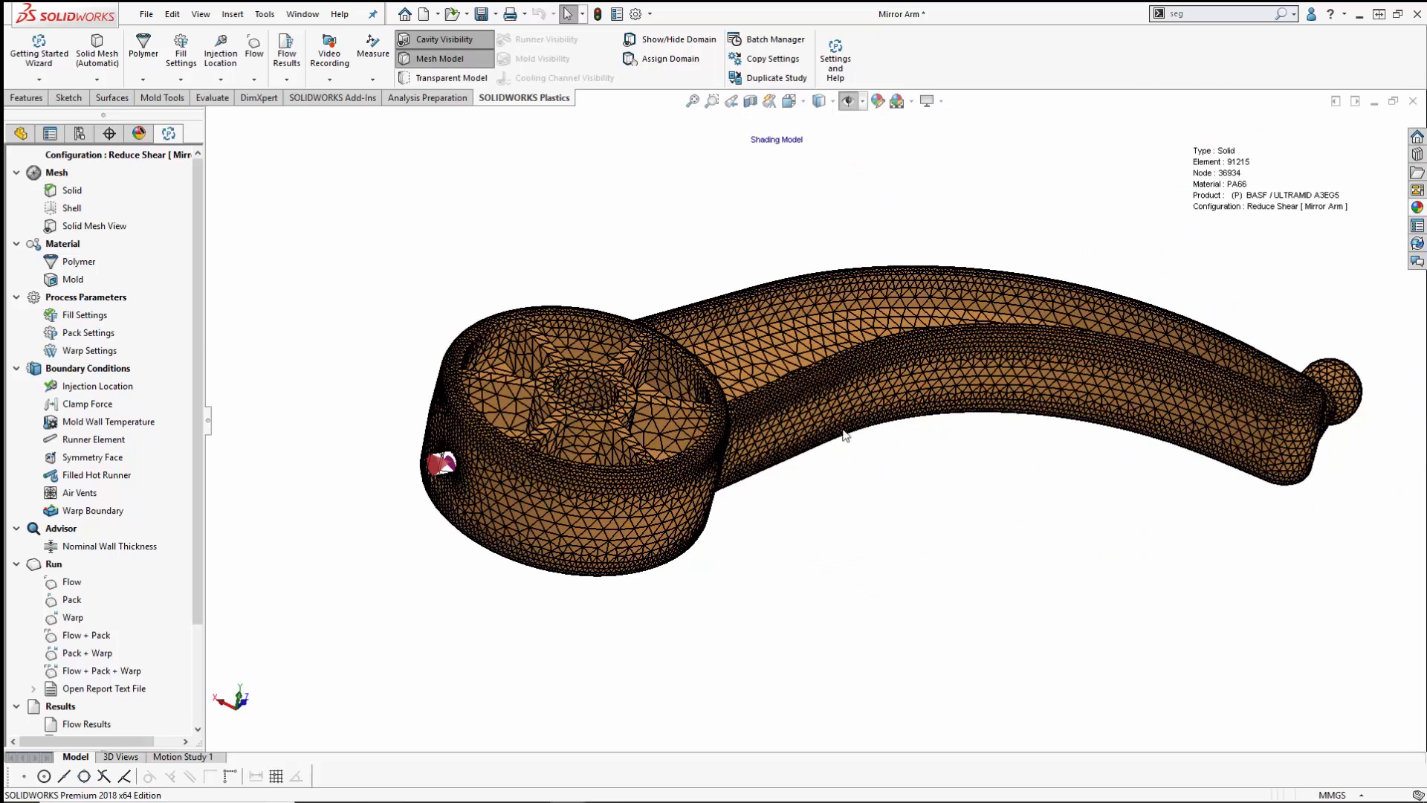
{"action": "scroll", "coordinate": [476, 471], "scroll_direction": "down", "scroll_amount": 2}
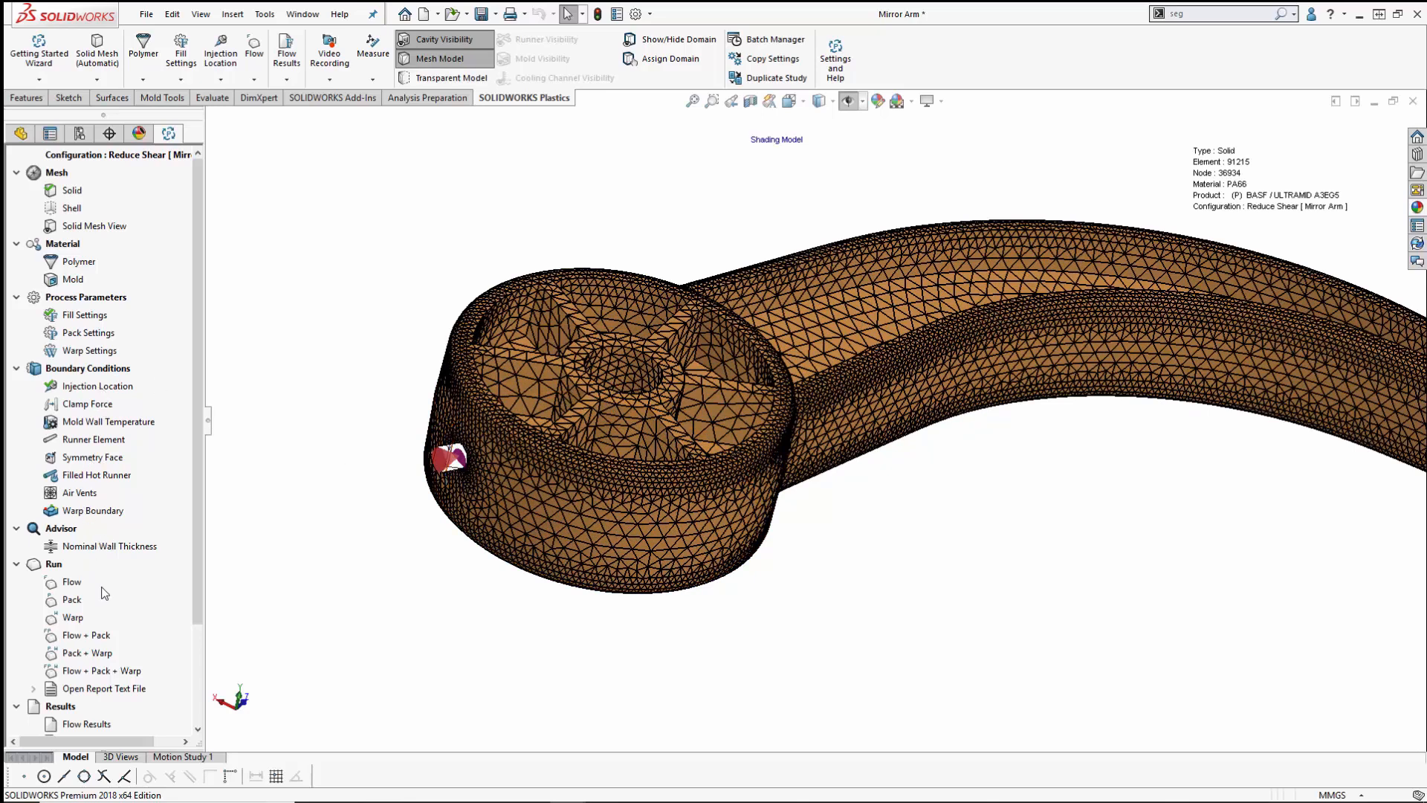
Step: Inspect the Shear Stress at End of Fill plot in the flow results of the Reduce Shear configuration, and close the results
{"action": "scroll", "coordinate": [104, 594], "scroll_direction": "down", "scroll_amount": 3}
{"action": "left_click", "coordinate": [85, 601]}
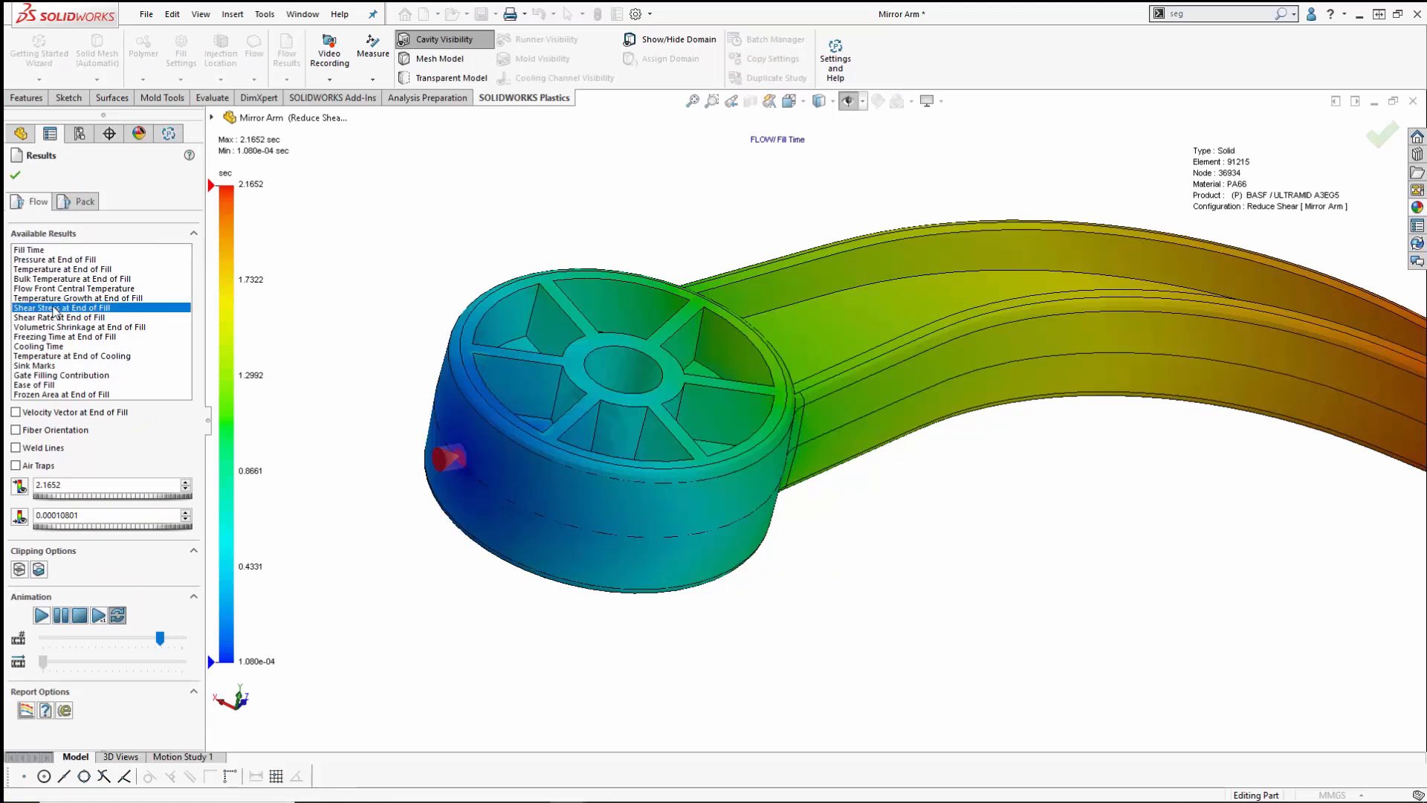
{"action": "left_click", "coordinate": [55, 308]}
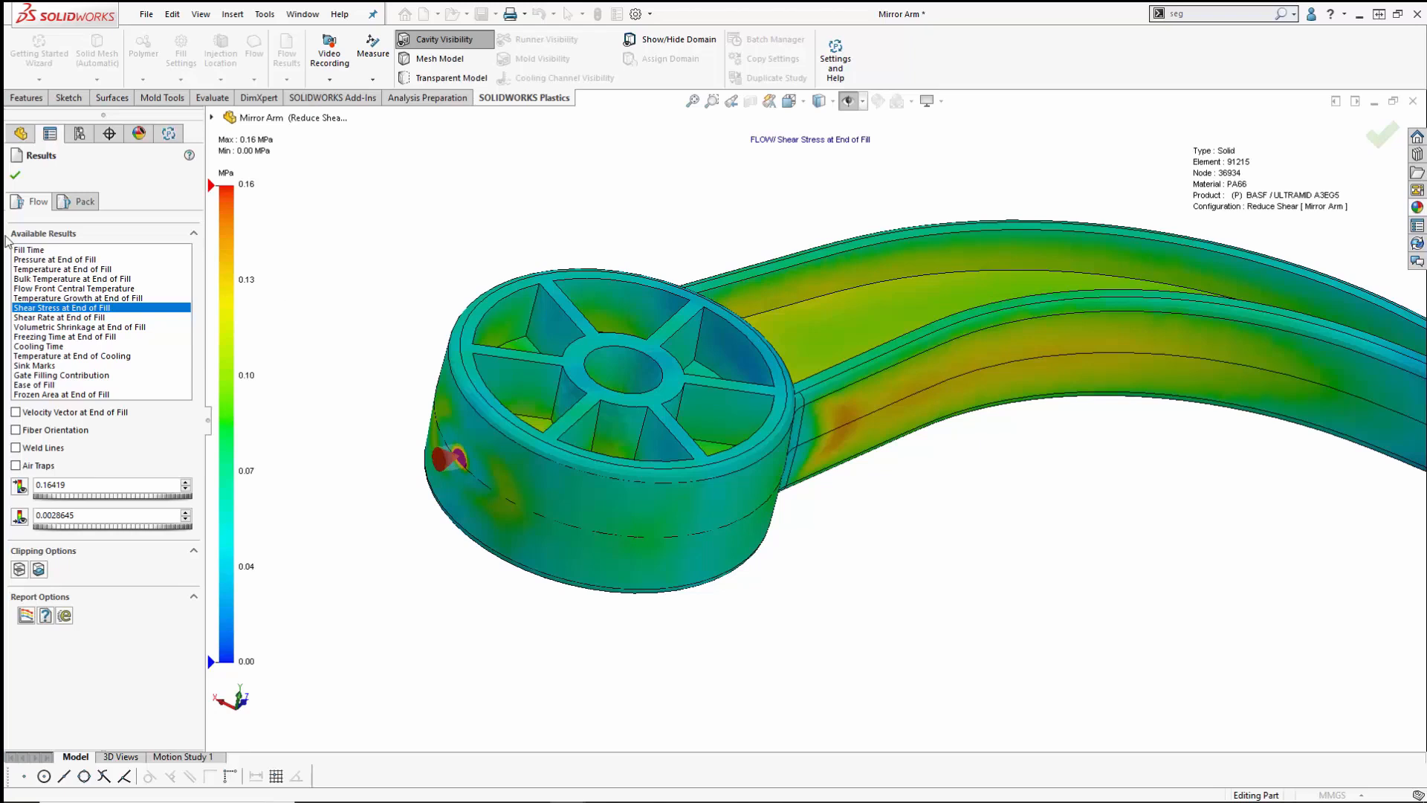
{"action": "left_click", "coordinate": [15, 177]}
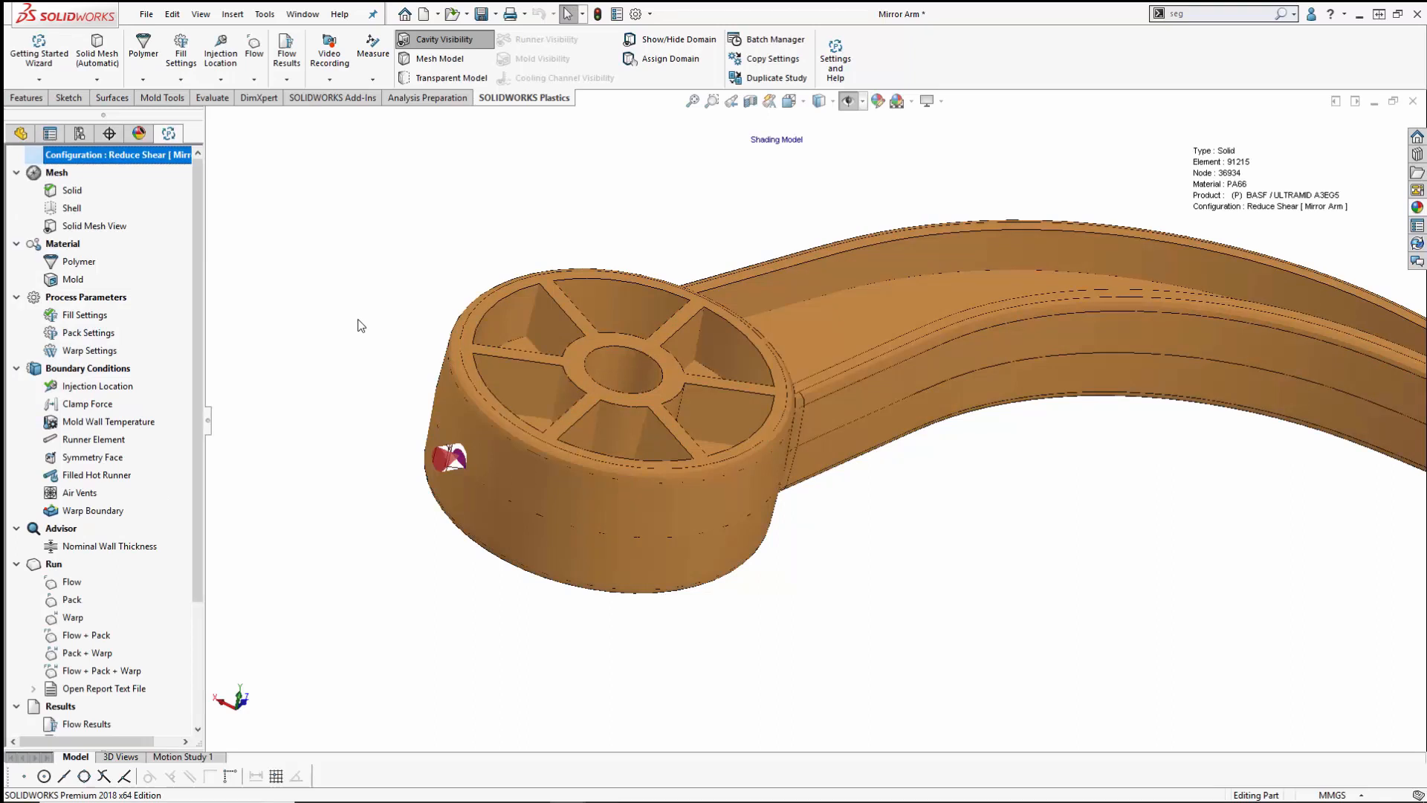
Step: Reopen the flow results of the Reduce Shear configuration and show weld lines and air traps on the Fill Time plot
{"action": "scroll", "coordinate": [189, 357], "scroll_direction": "down", "scroll_amount": 3}
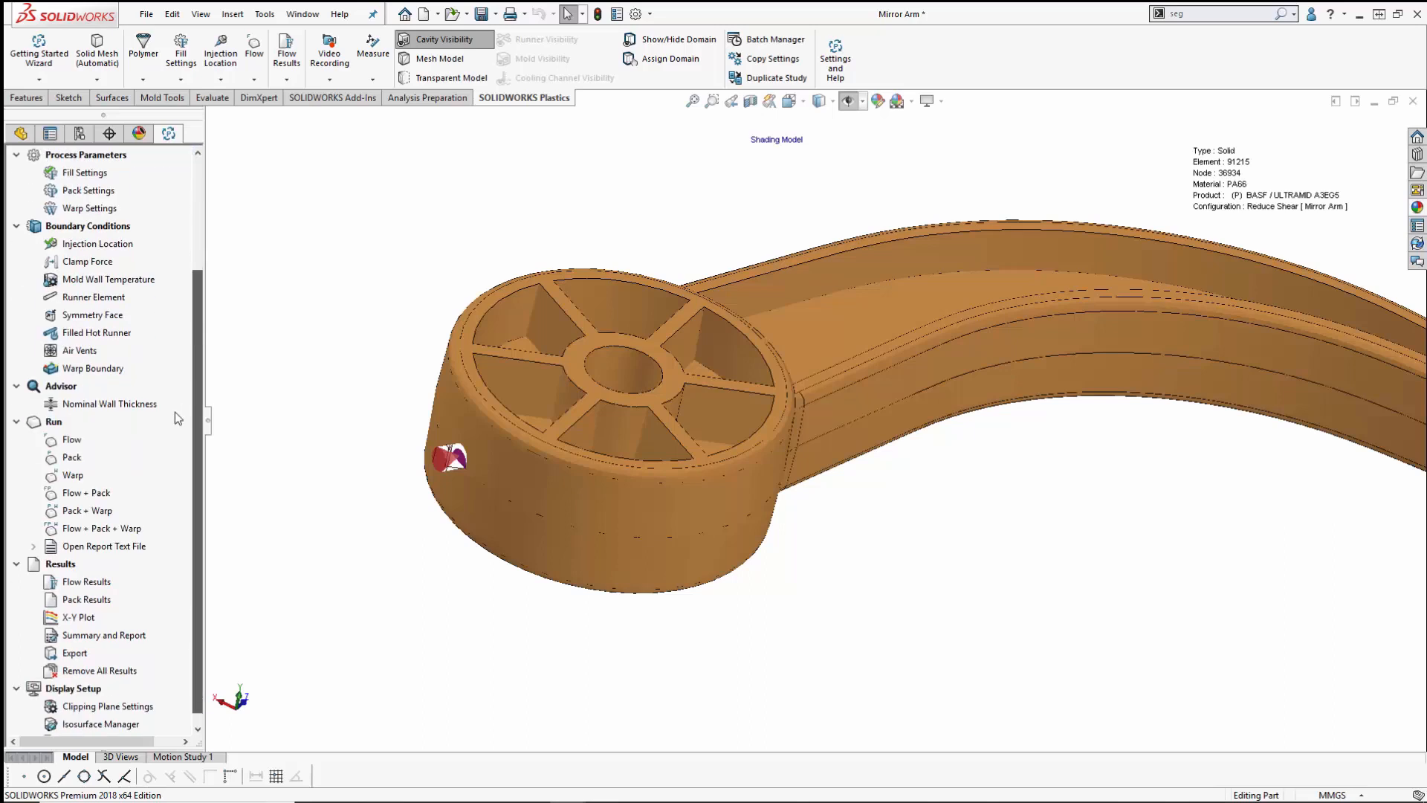
{"action": "left_click", "coordinate": [94, 587]}
{"action": "right_click", "coordinate": [95, 585]}
{"action": "left_click", "coordinate": [116, 593]}
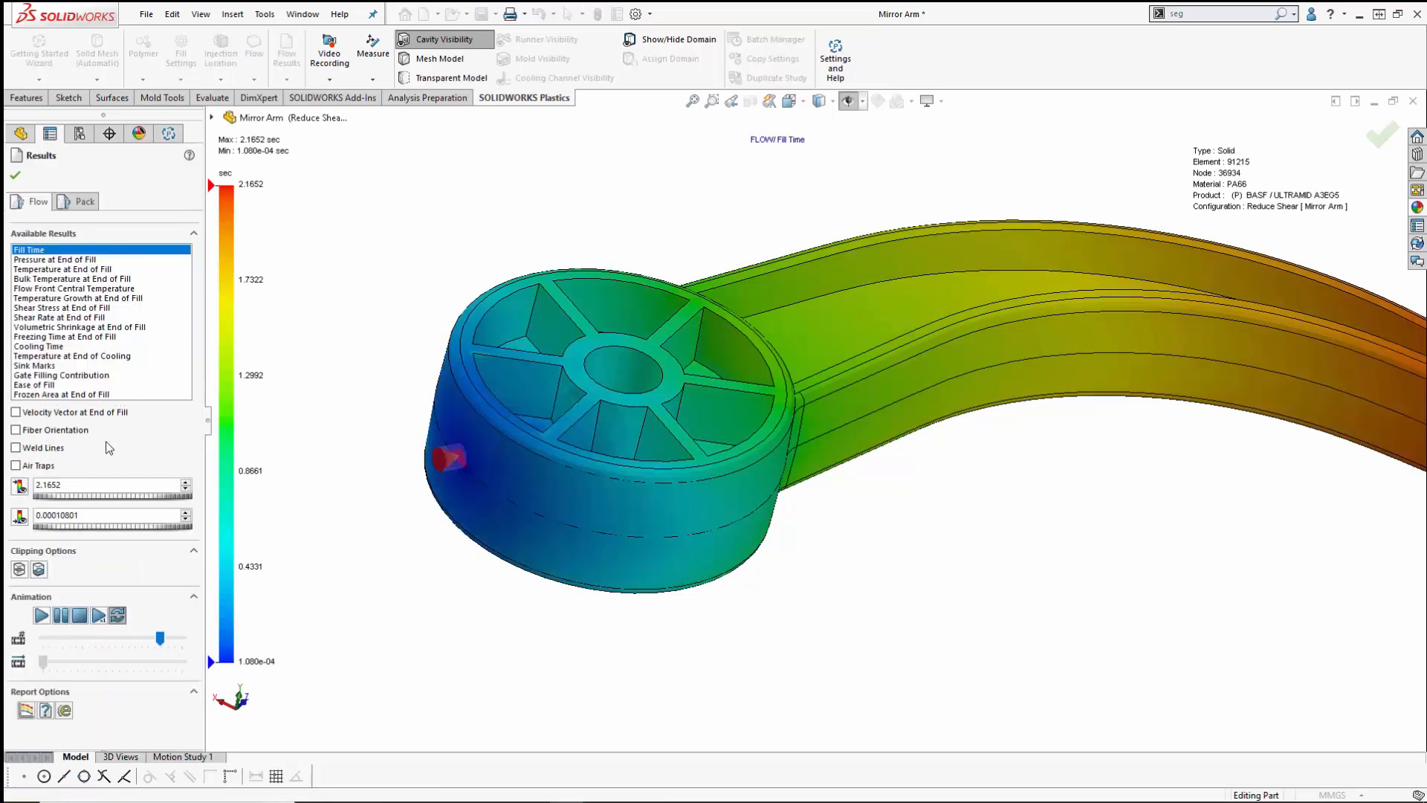
{"action": "left_click", "coordinate": [16, 448]}
{"action": "left_click", "coordinate": [15, 465]}
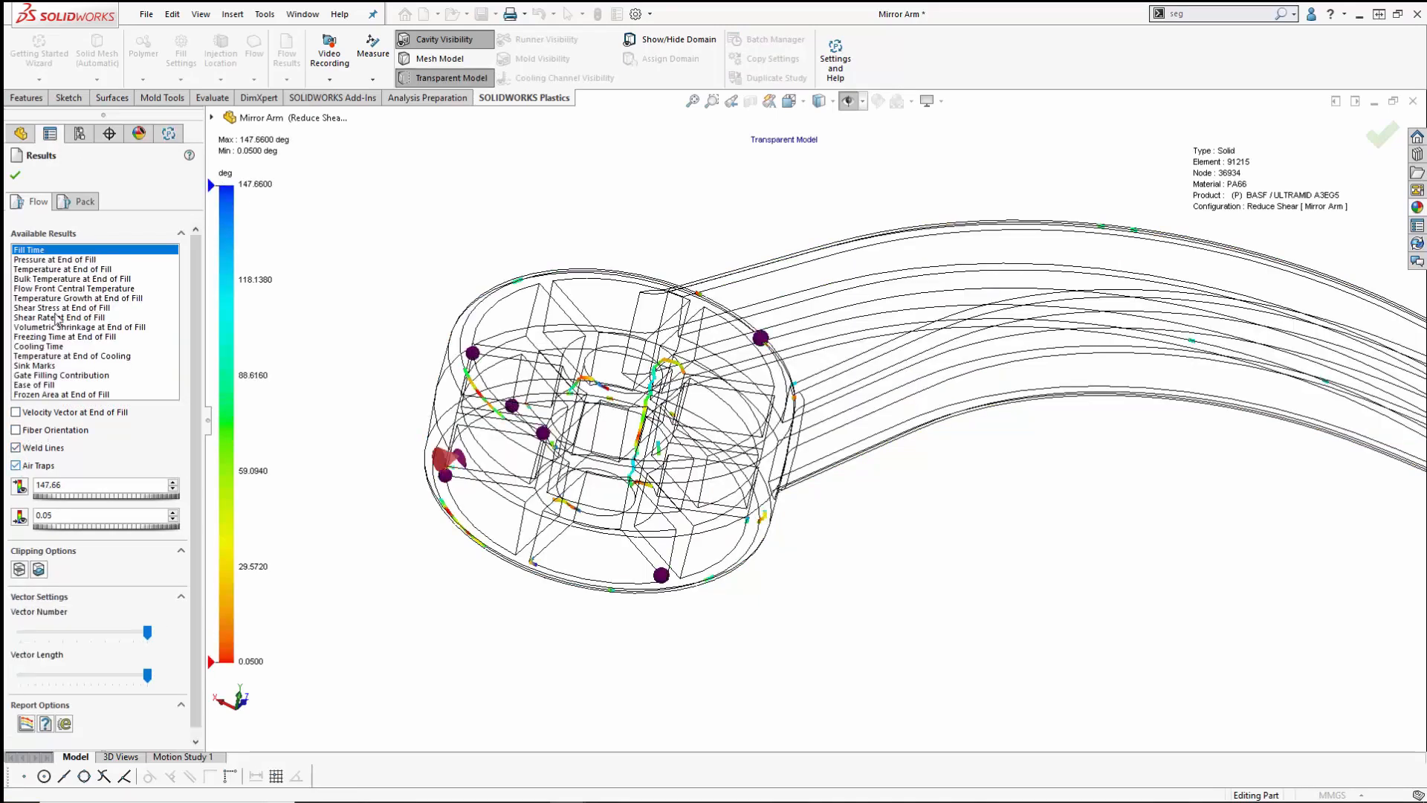
{"action": "left_click", "coordinate": [37, 250]}
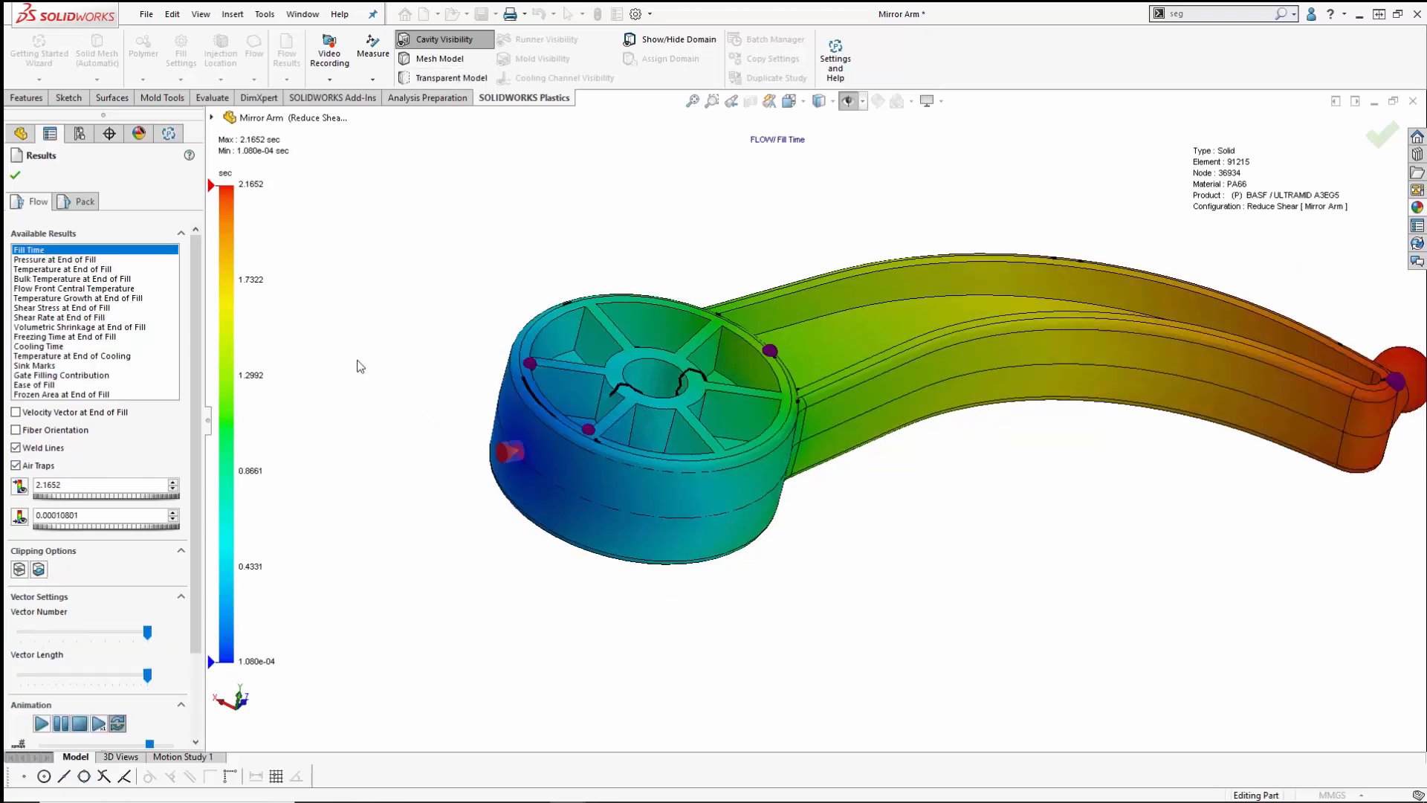
Step: Examine the weld lines and air traps around the hub's center bore, ribs and rim
{"action": "middle_click_drag", "start_coordinate": [604, 460], "coordinate": [560, 580]}
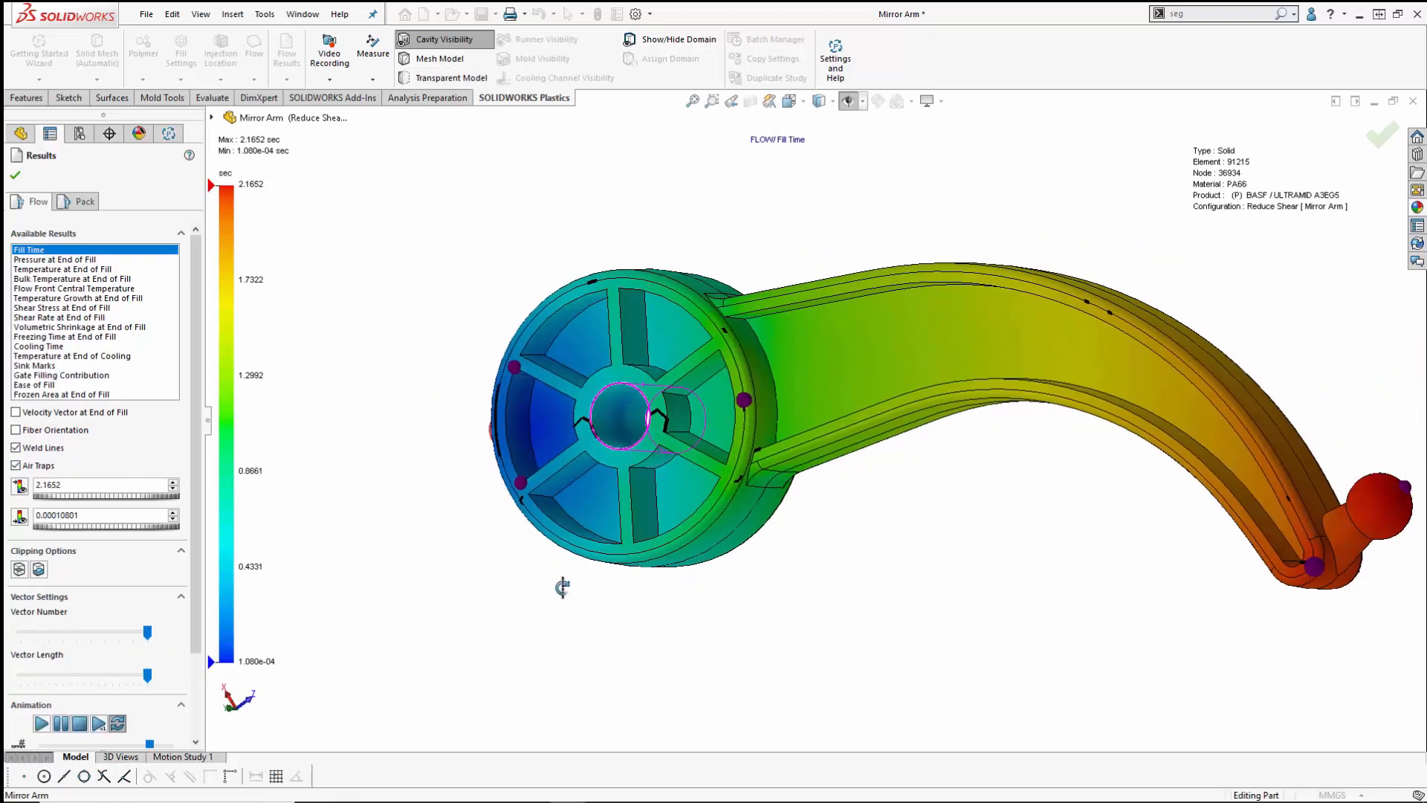
{"action": "scroll", "coordinate": [643, 454], "scroll_direction": "down", "scroll_amount": 3}
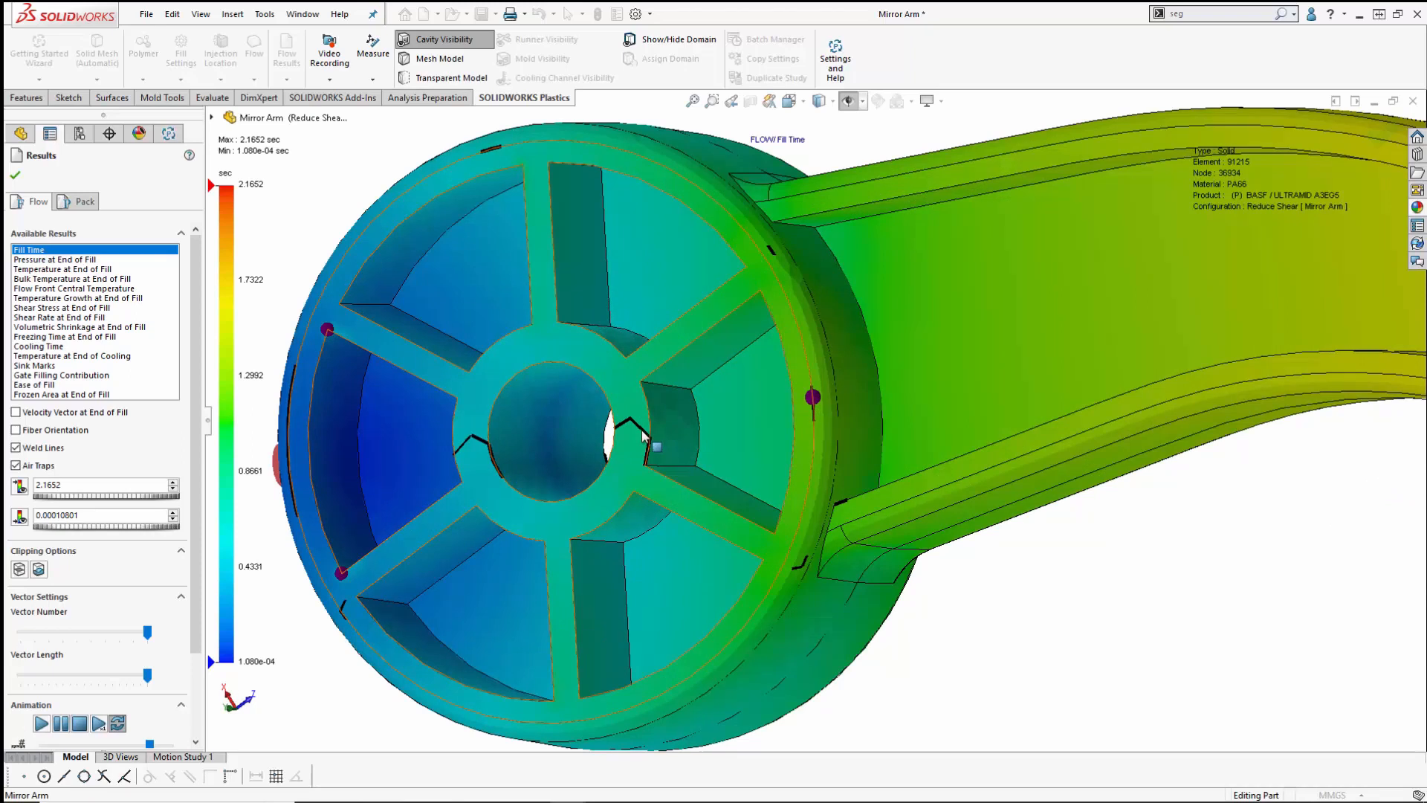
{"action": "scroll", "coordinate": [641, 438], "scroll_direction": "up", "scroll_amount": 2}
{"action": "middle_click_drag", "start_coordinate": [643, 446], "coordinate": [706, 340]}
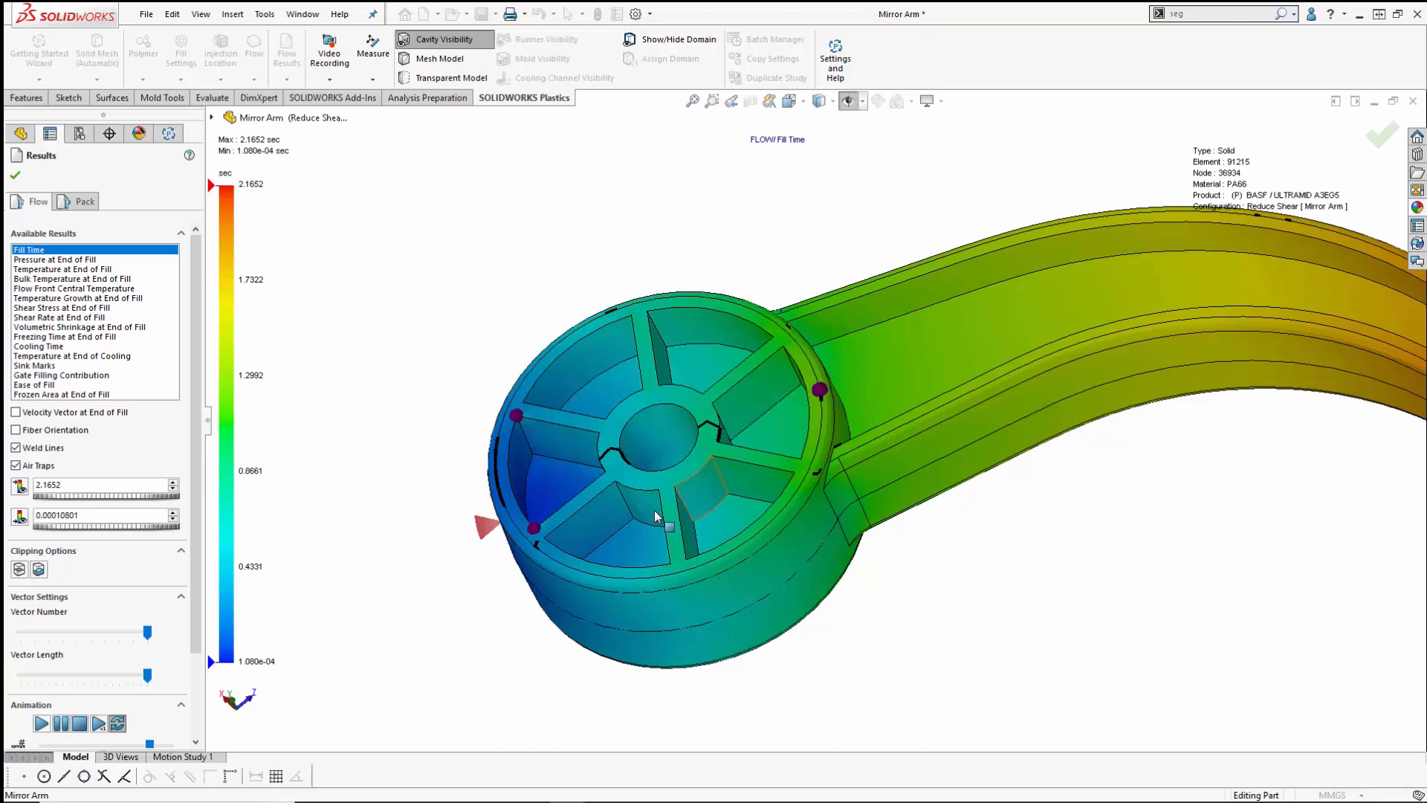
Step: Examine the air traps and weld lines at the far end of the arm and on the ball from several angles
{"action": "key", "text": "f"}
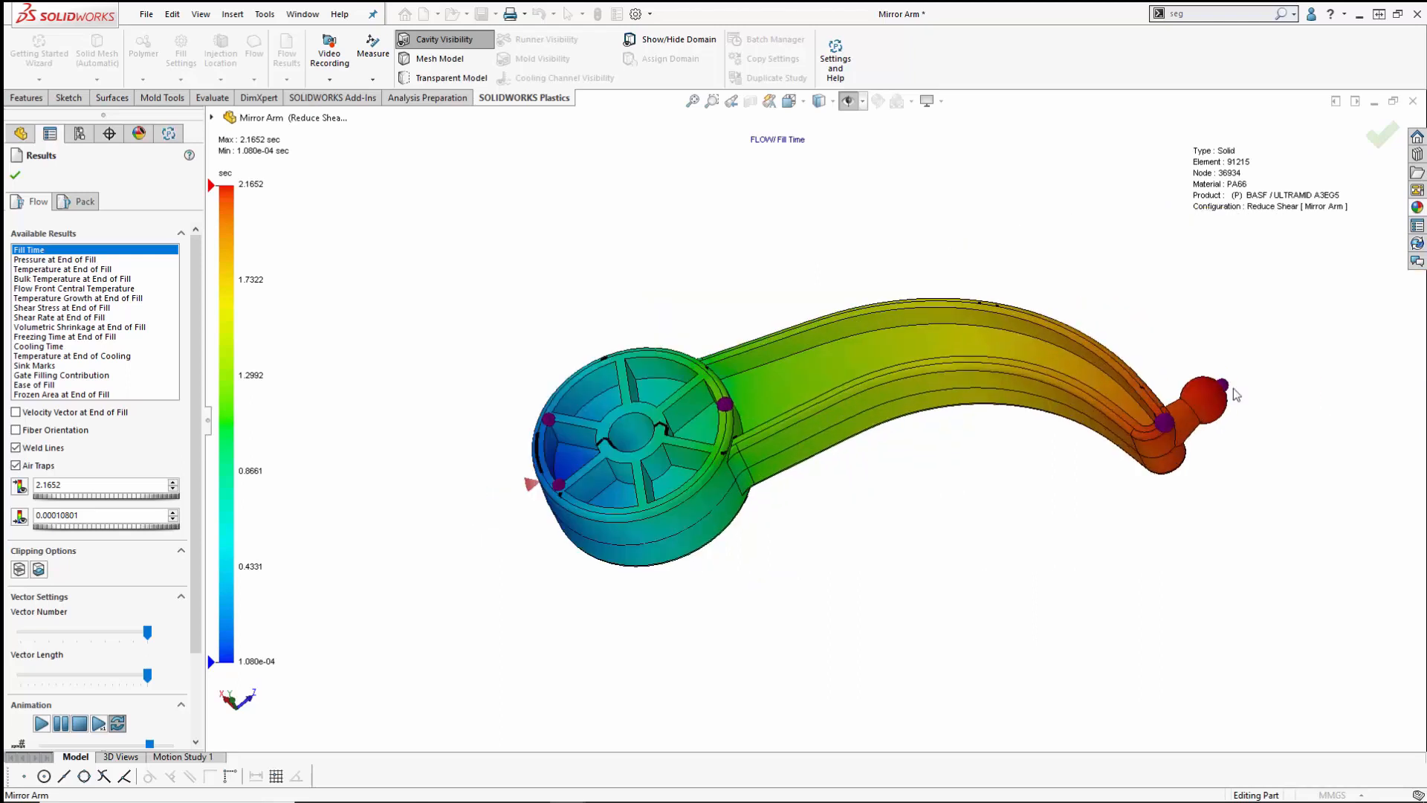
{"action": "middle_click_drag", "start_coordinate": [1193, 487], "coordinate": [1228, 448]}
{"action": "scroll", "coordinate": [1135, 428], "scroll_direction": "down", "scroll_amount": 1}
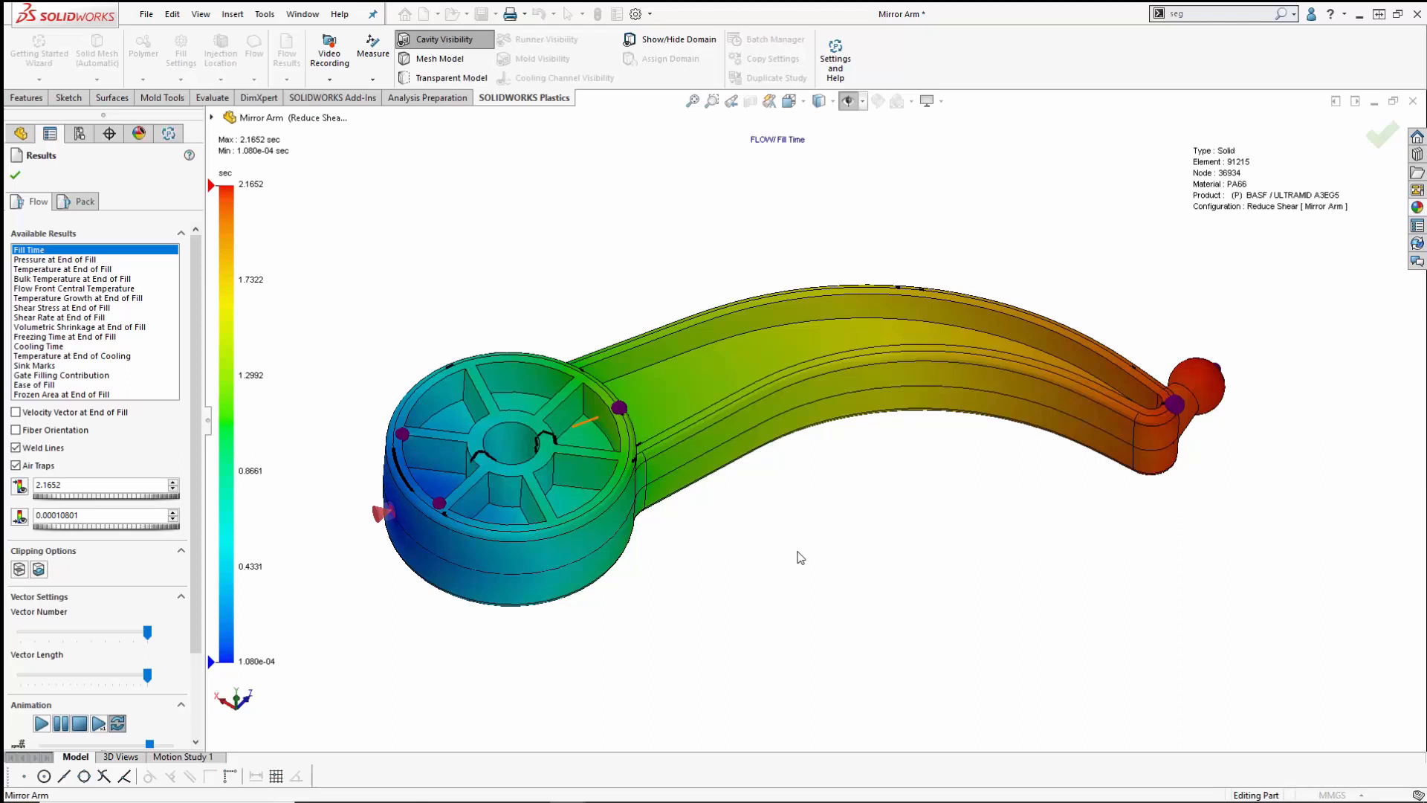
{"action": "middle_click_drag", "start_coordinate": [1114, 482], "coordinate": [944, 606]}
{"action": "scroll", "coordinate": [1083, 455], "scroll_direction": "down", "scroll_amount": 5}
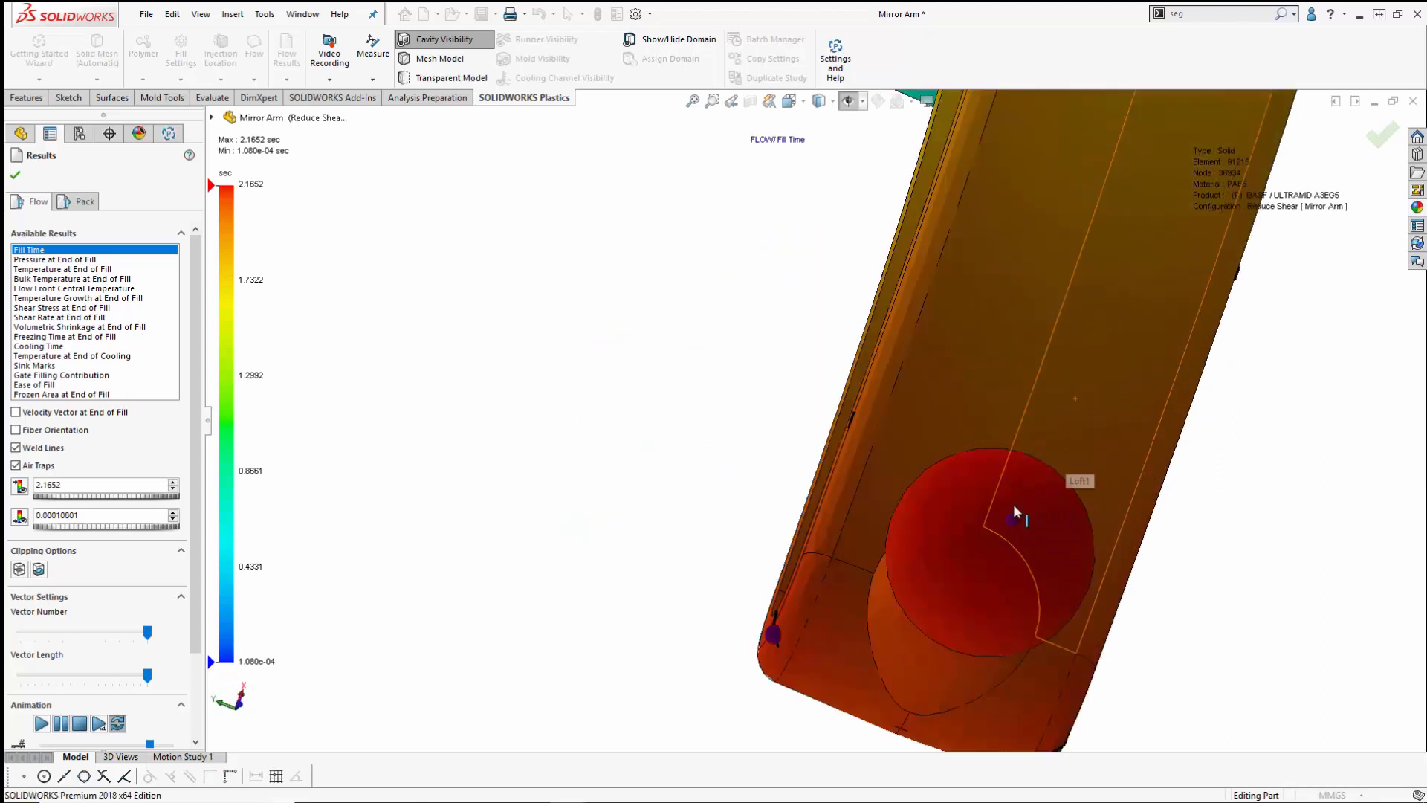
{"action": "scroll", "coordinate": [1016, 529], "scroll_direction": "up", "scroll_amount": 5}
{"action": "middle_click_drag", "start_coordinate": [1019, 542], "coordinate": [1075, 355]}
{"action": "scroll", "coordinate": [1075, 355], "scroll_direction": "down", "scroll_amount": 3}
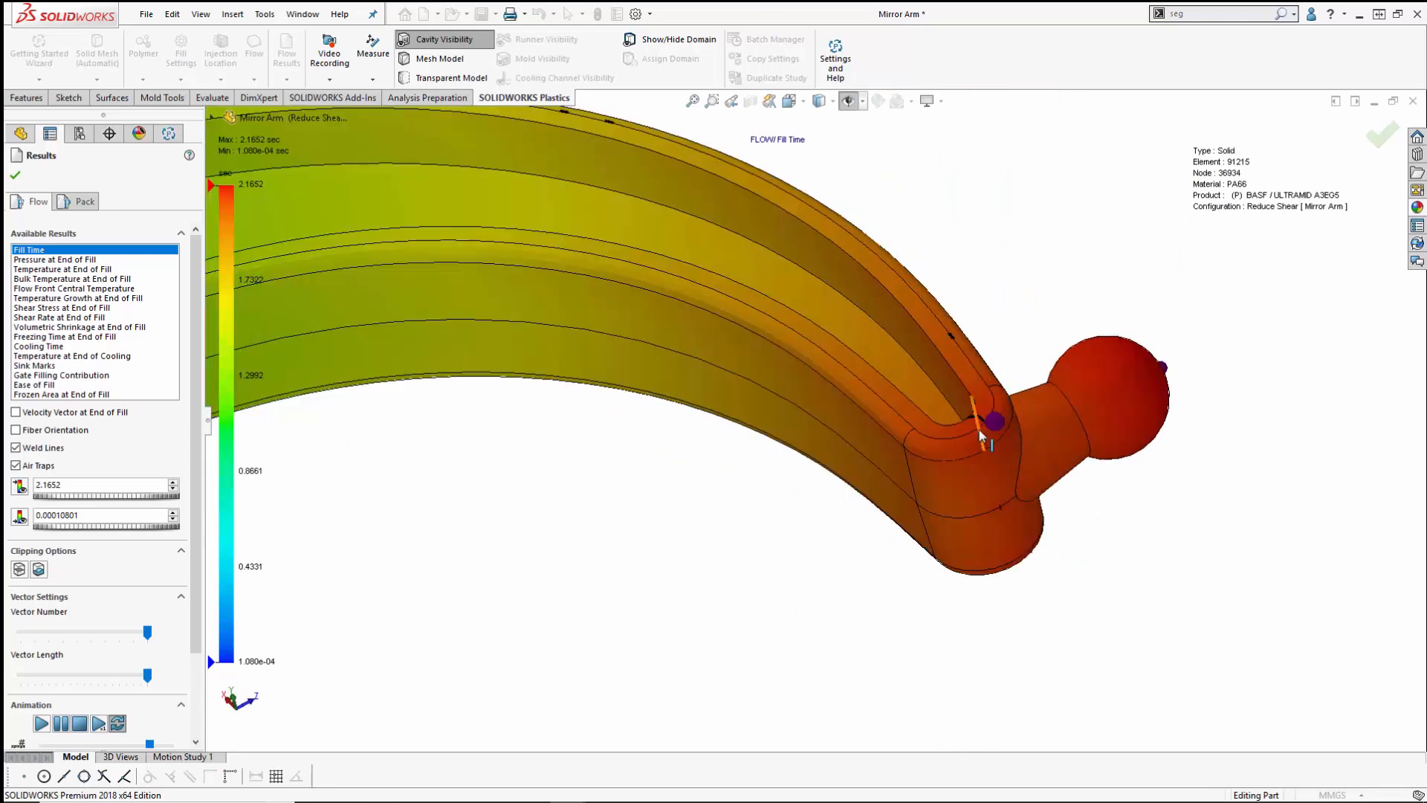
{"action": "scroll", "coordinate": [985, 426], "scroll_direction": "up", "scroll_amount": 7}
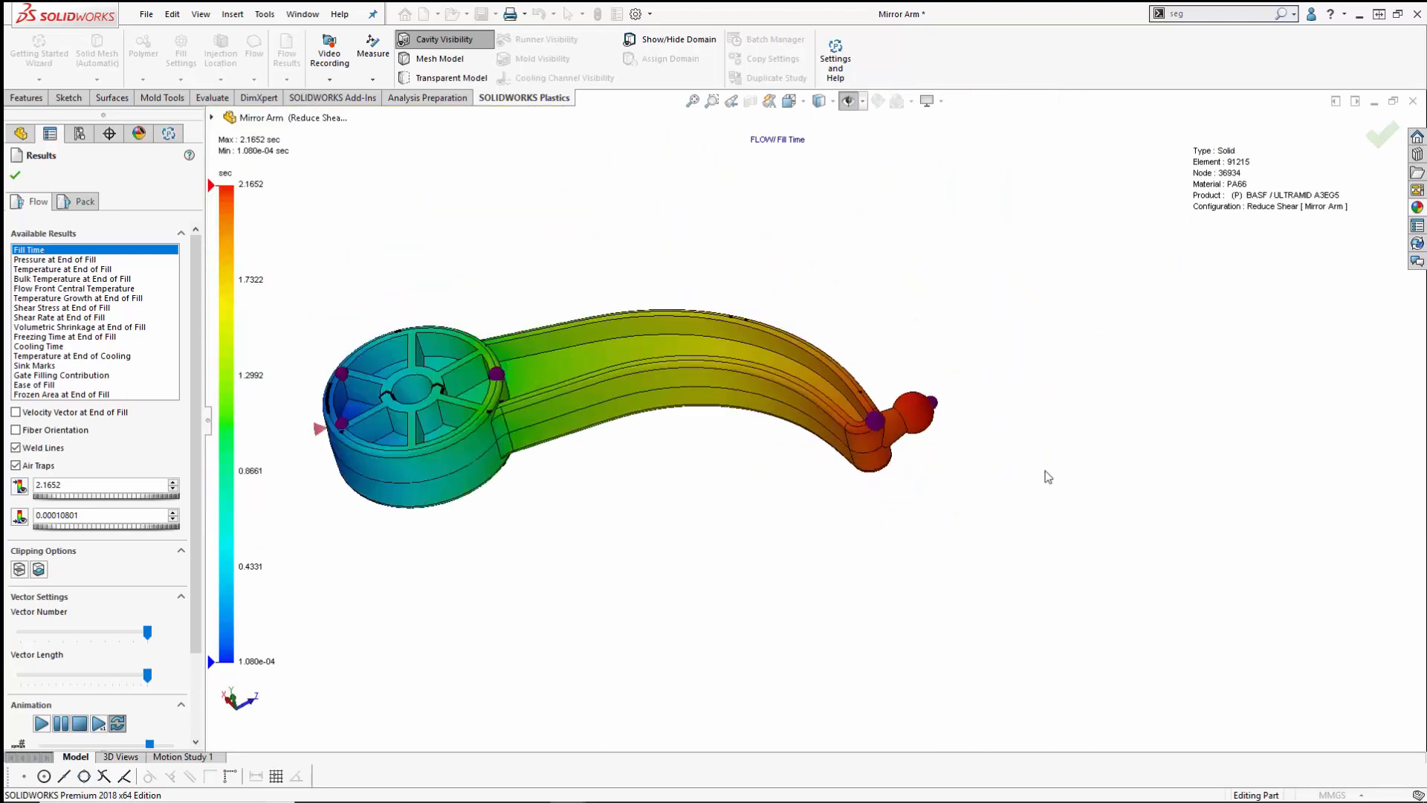
{"action": "scroll", "coordinate": [624, 415], "scroll_direction": "down", "scroll_amount": 2}
{"action": "middle_click_drag", "start_coordinate": [742, 565], "coordinate": [768, 514]}
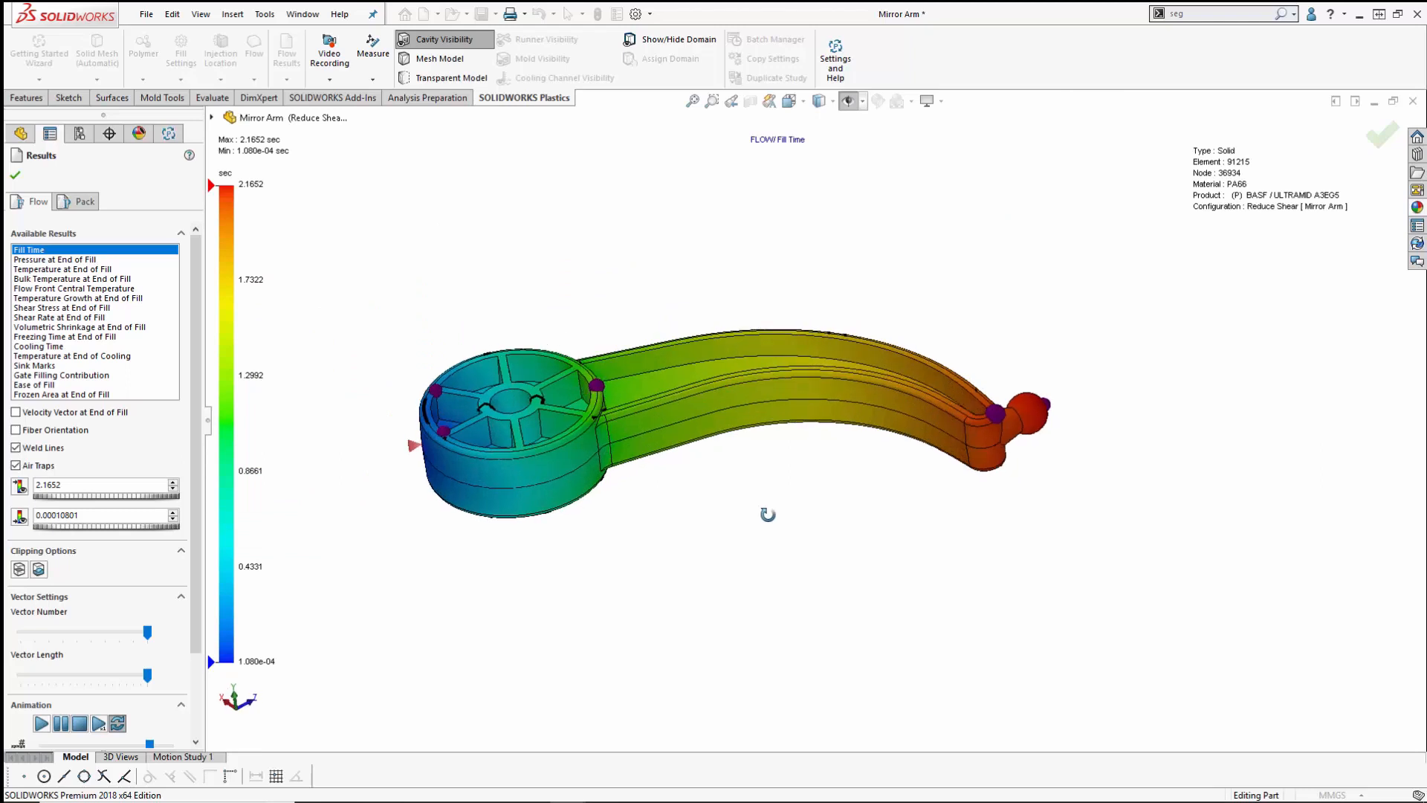
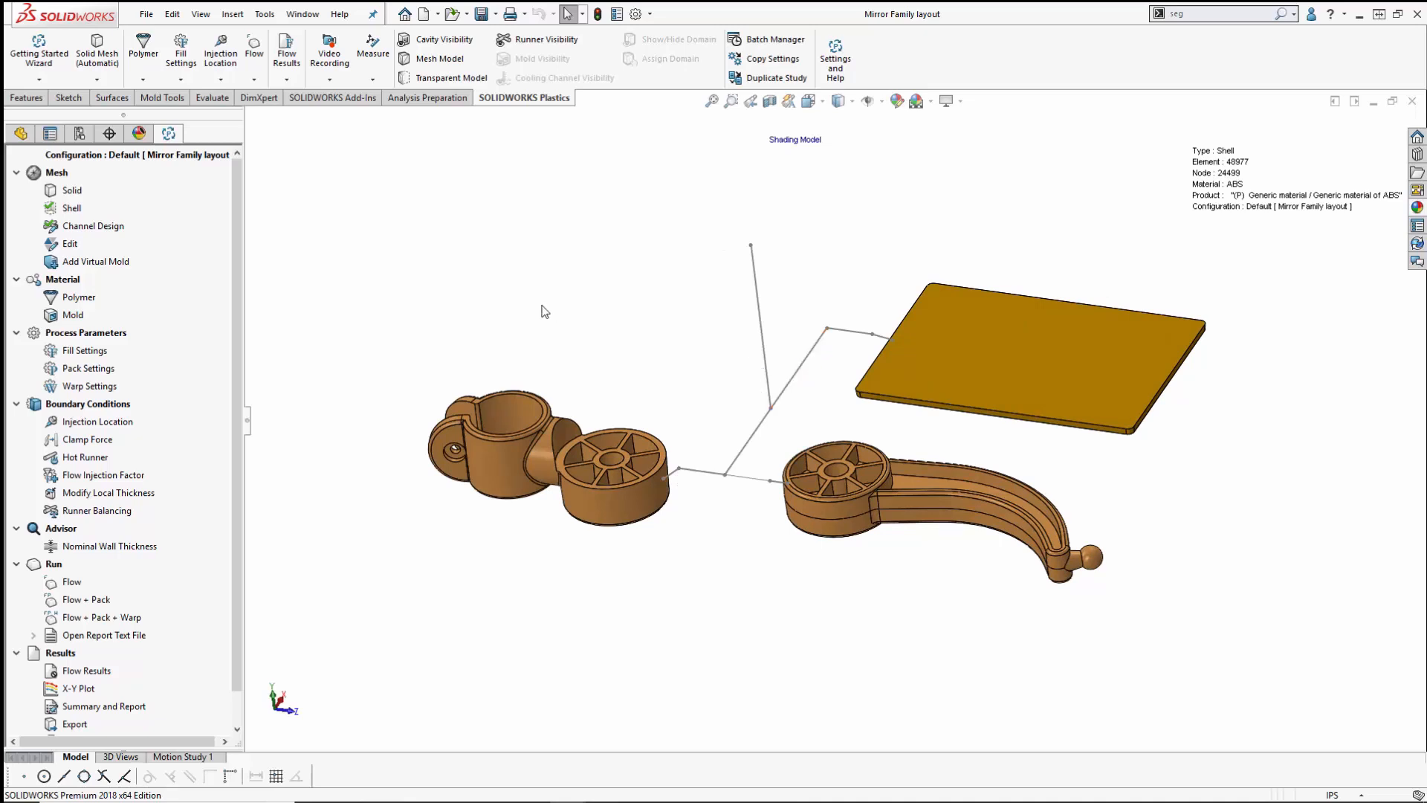
Step: Display the mesh of the Mirror Family layout, and open Channel Design with the type set to Runner
{"action": "left_click", "coordinate": [445, 61]}
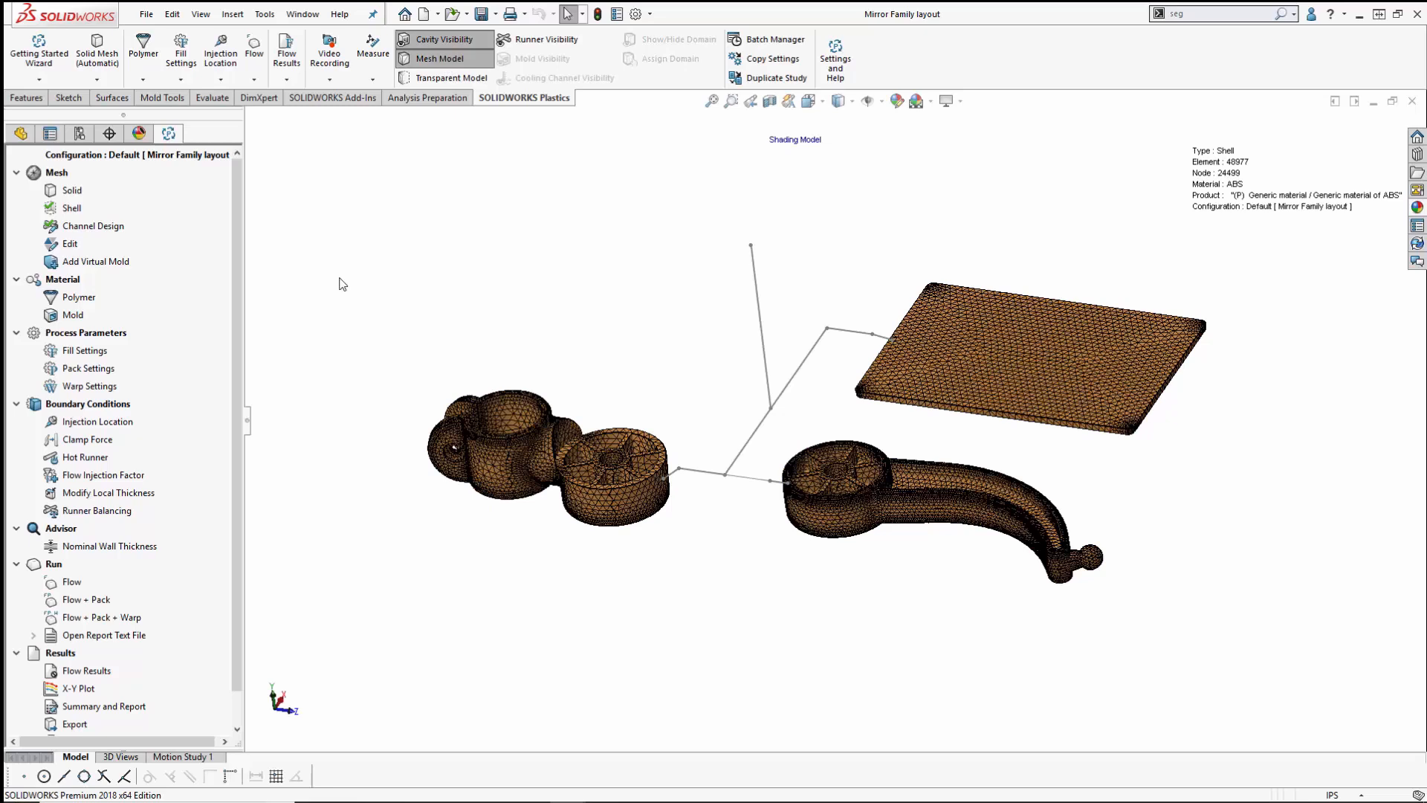
{"action": "left_click", "coordinate": [93, 226]}
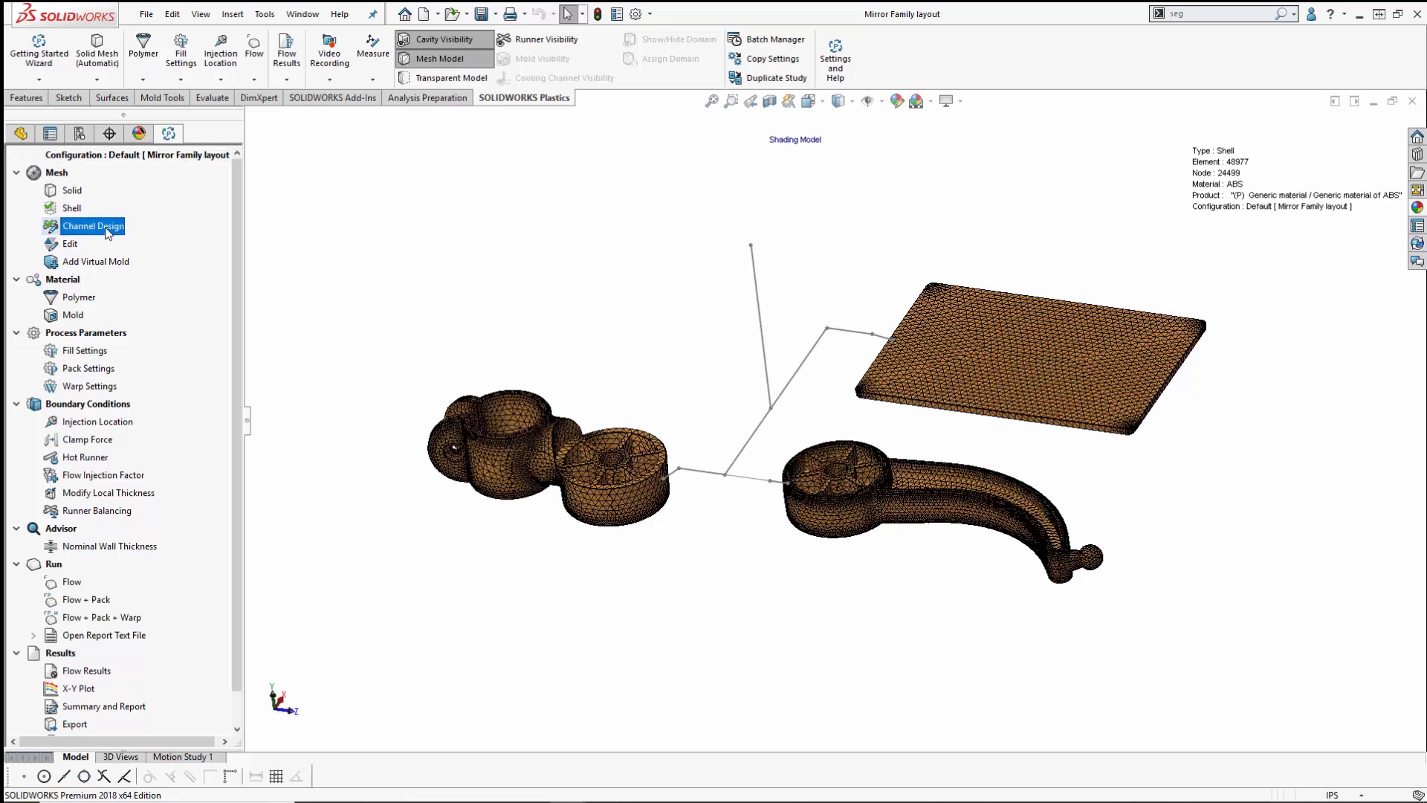
{"action": "double_click", "coordinate": [107, 233]}
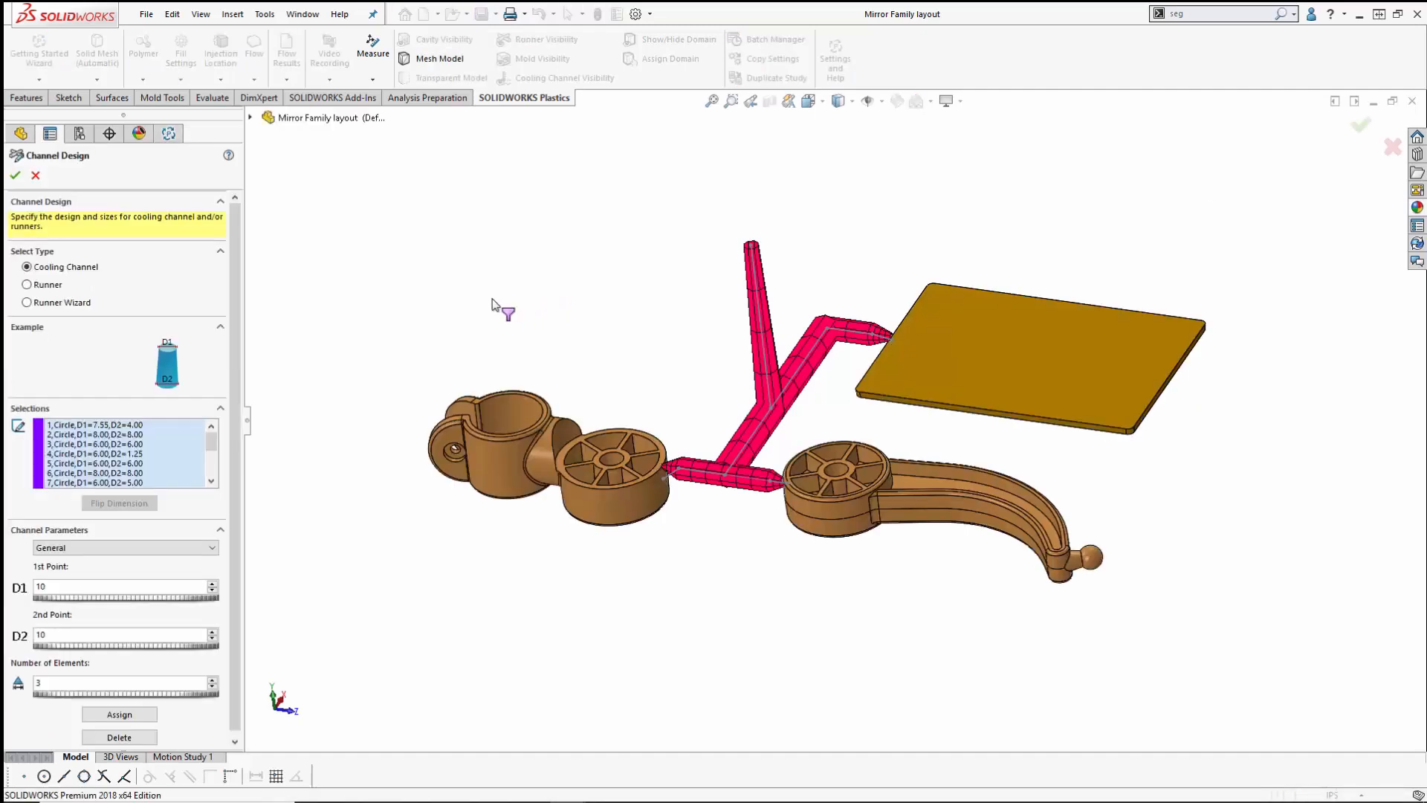
{"action": "left_click", "coordinate": [51, 288]}
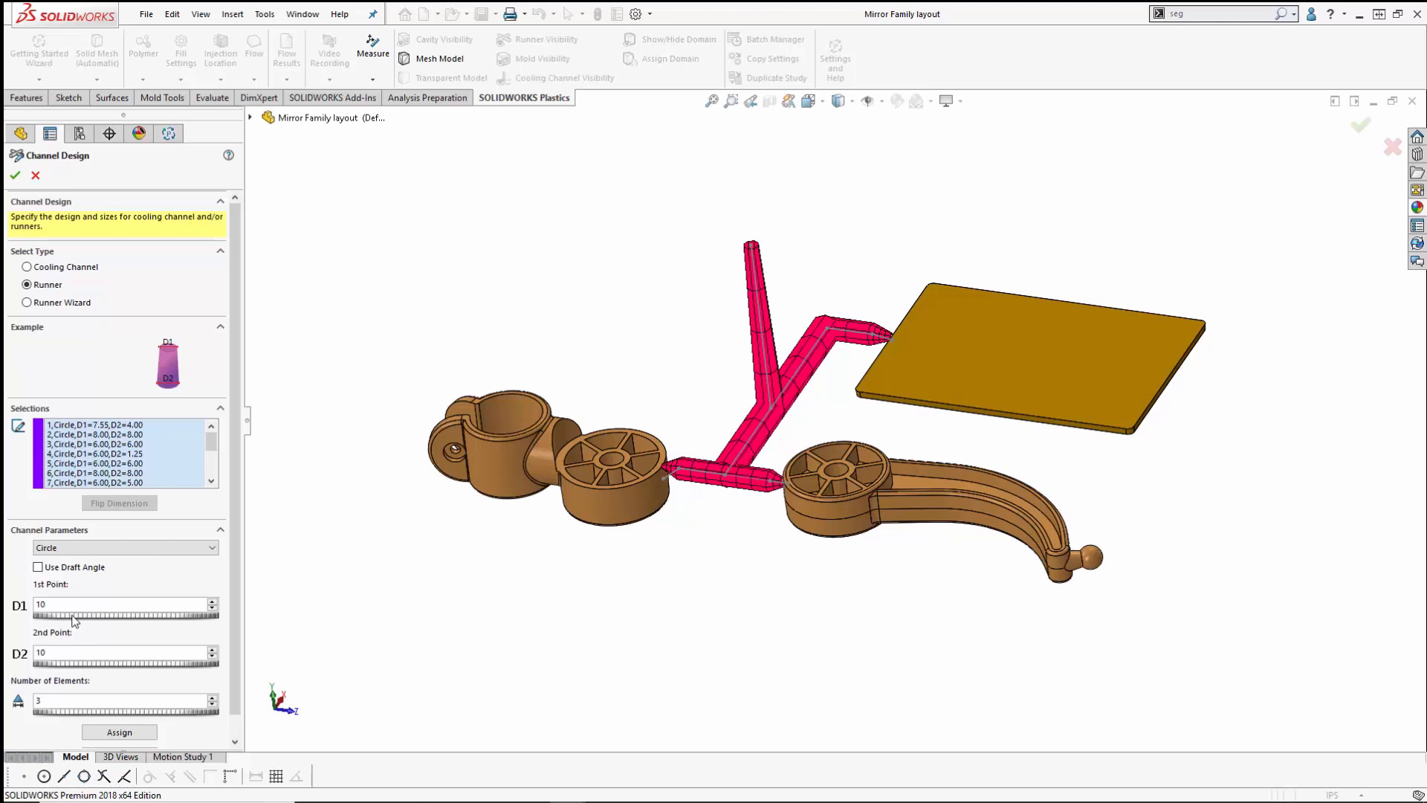
Step: Select the first runner channel, the vertical sprue, and check its draft angle option
{"action": "left_click", "coordinate": [110, 426]}
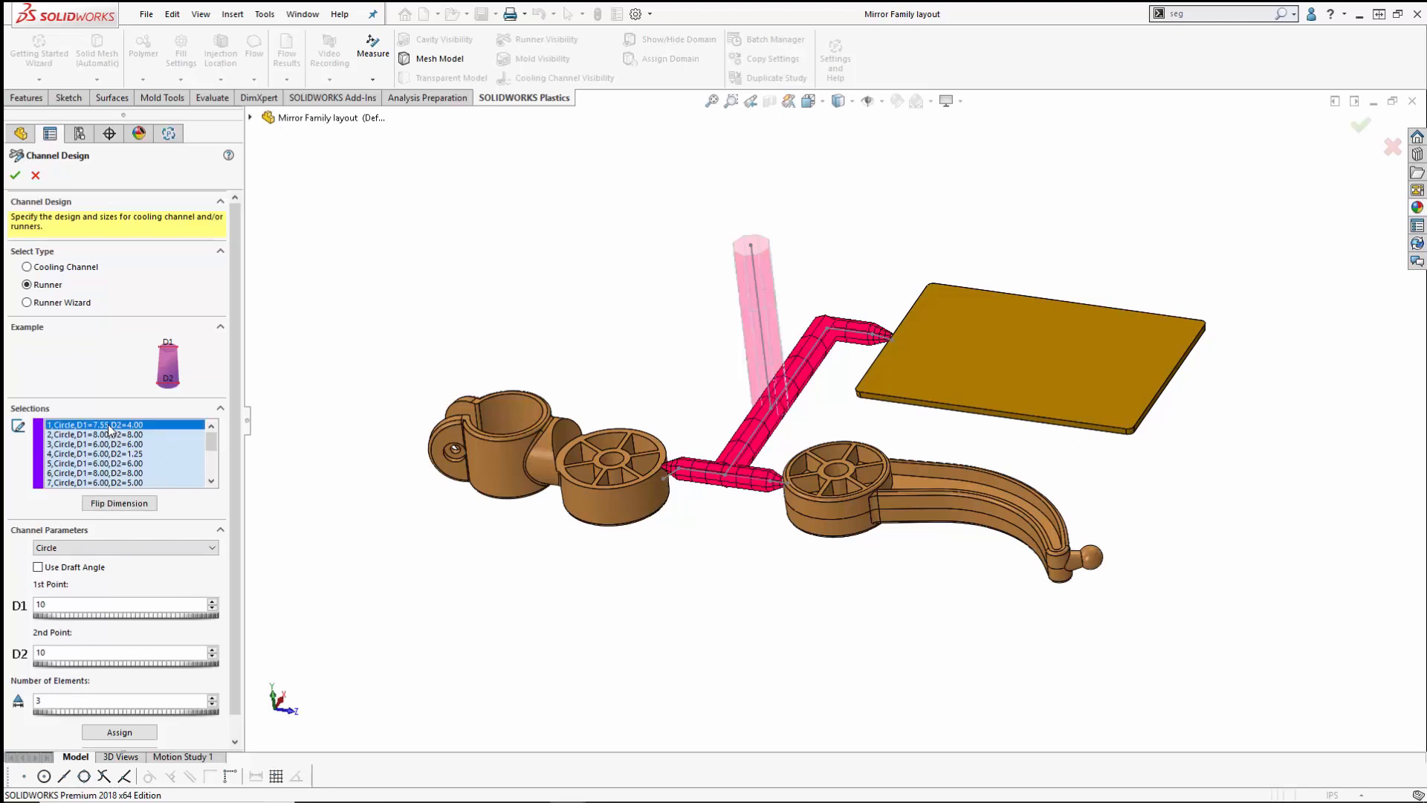
{"action": "left_click", "coordinate": [95, 570]}
{"action": "left_click", "coordinate": [95, 569]}
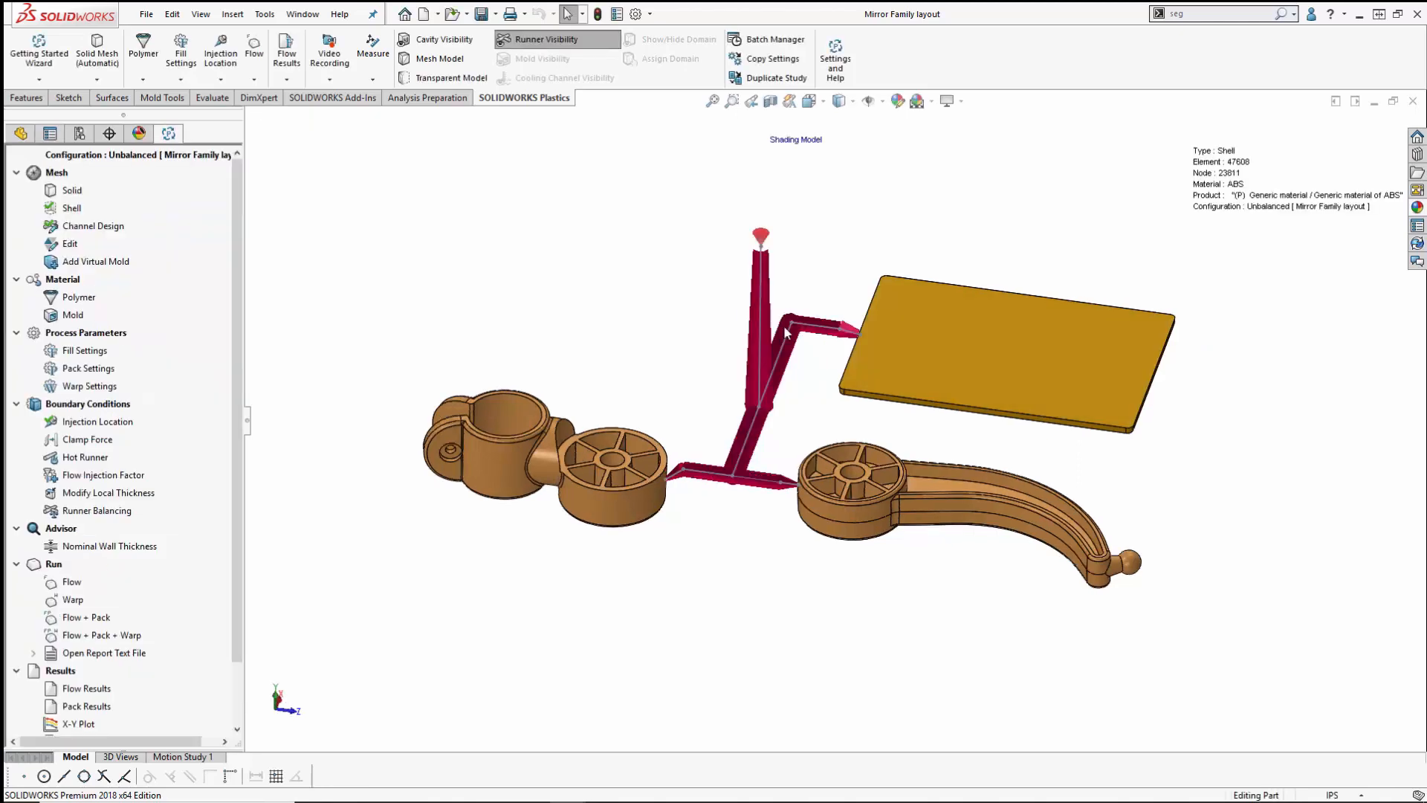
Step: Inspect the sprue and runner branches of the Unbalanced configuration, and open its flow results on the Fill Time plot
{"action": "scroll", "coordinate": [816, 343], "scroll_direction": "down", "scroll_amount": 3}
{"action": "scroll", "coordinate": [817, 328], "scroll_direction": "down", "scroll_amount": 2}
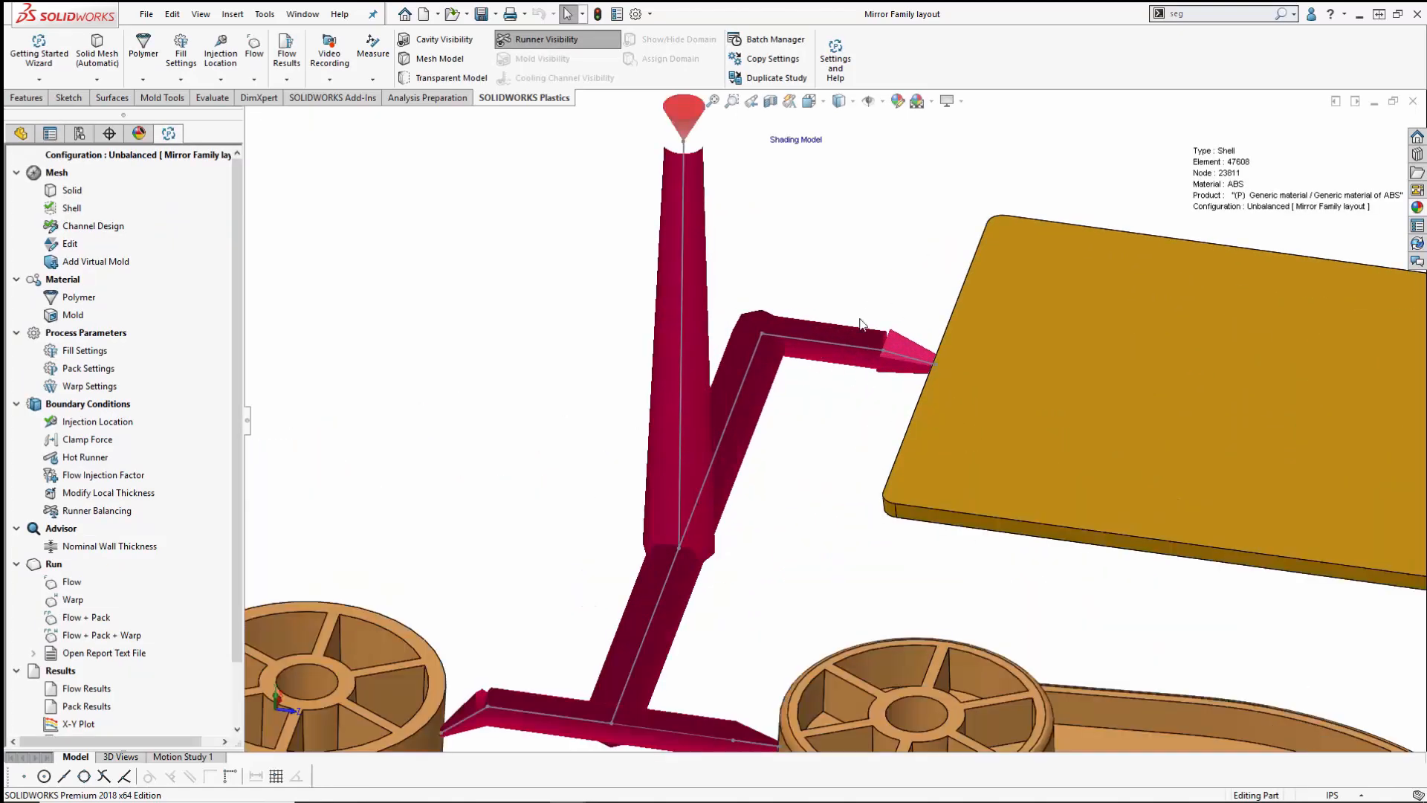
{"action": "scroll", "coordinate": [730, 420], "scroll_direction": "up", "scroll_amount": 3}
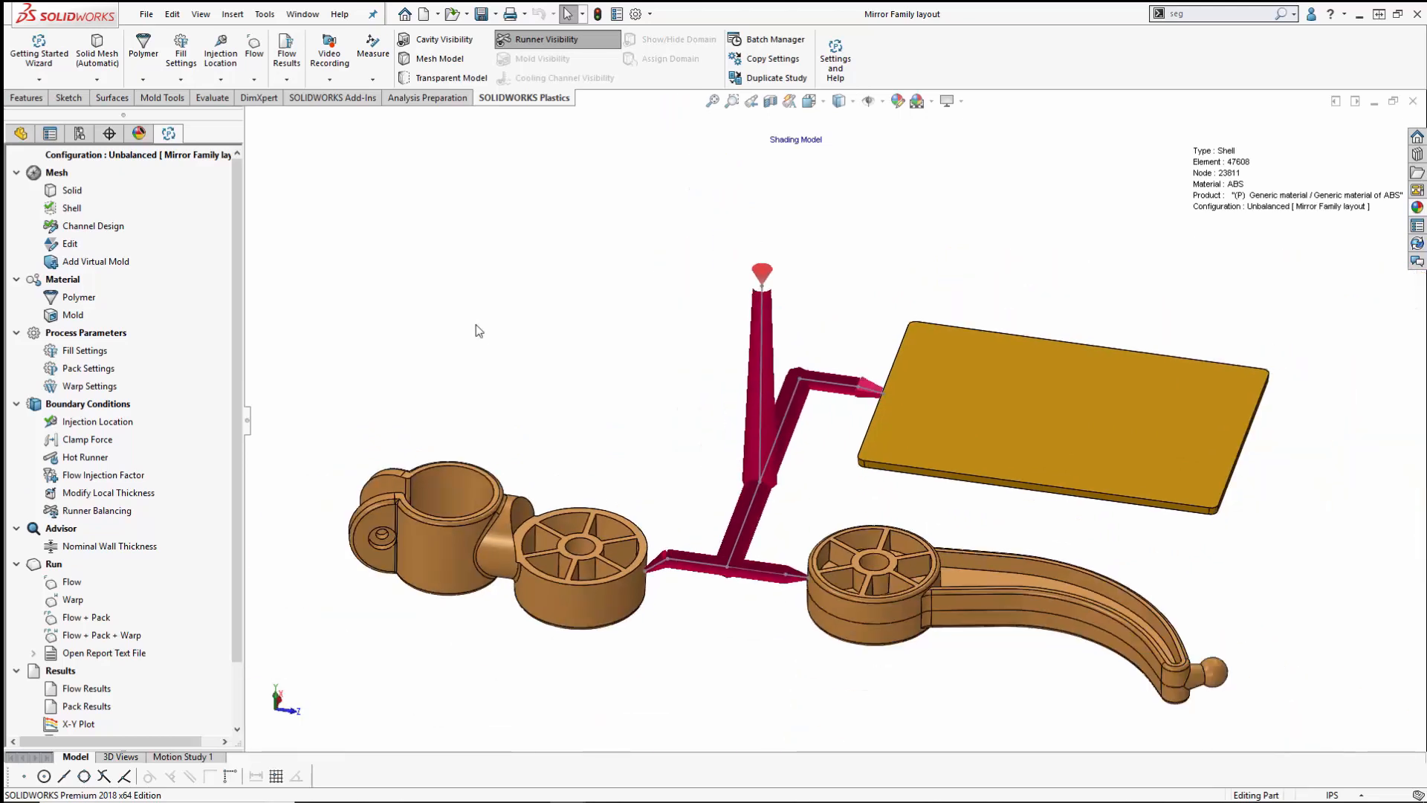
{"action": "middle_click_drag", "start_coordinate": [476, 324], "coordinate": [438, 324]}
{"action": "left_click_drag", "start_coordinate": [238, 319], "coordinate": [220, 506]}
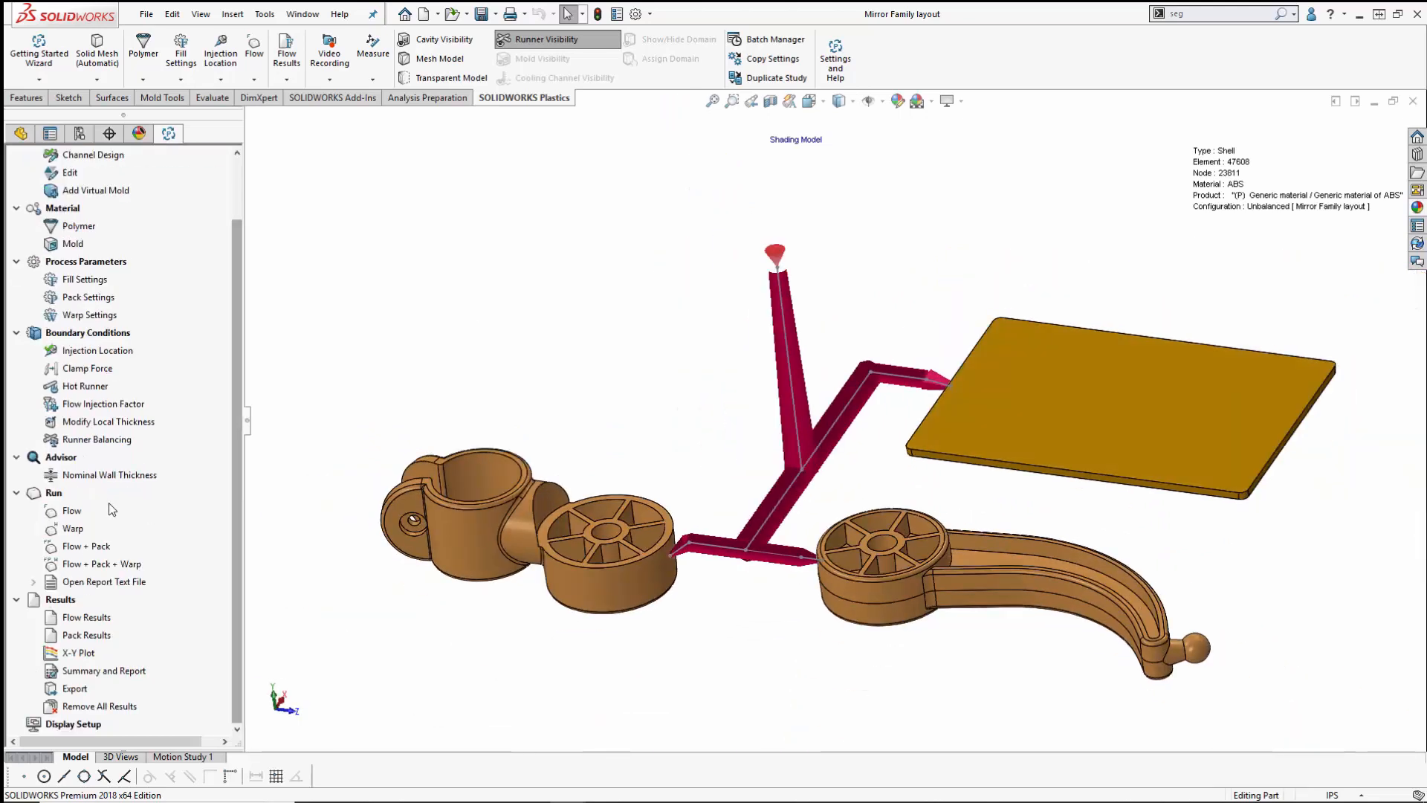
{"action": "double_click", "coordinate": [83, 618]}
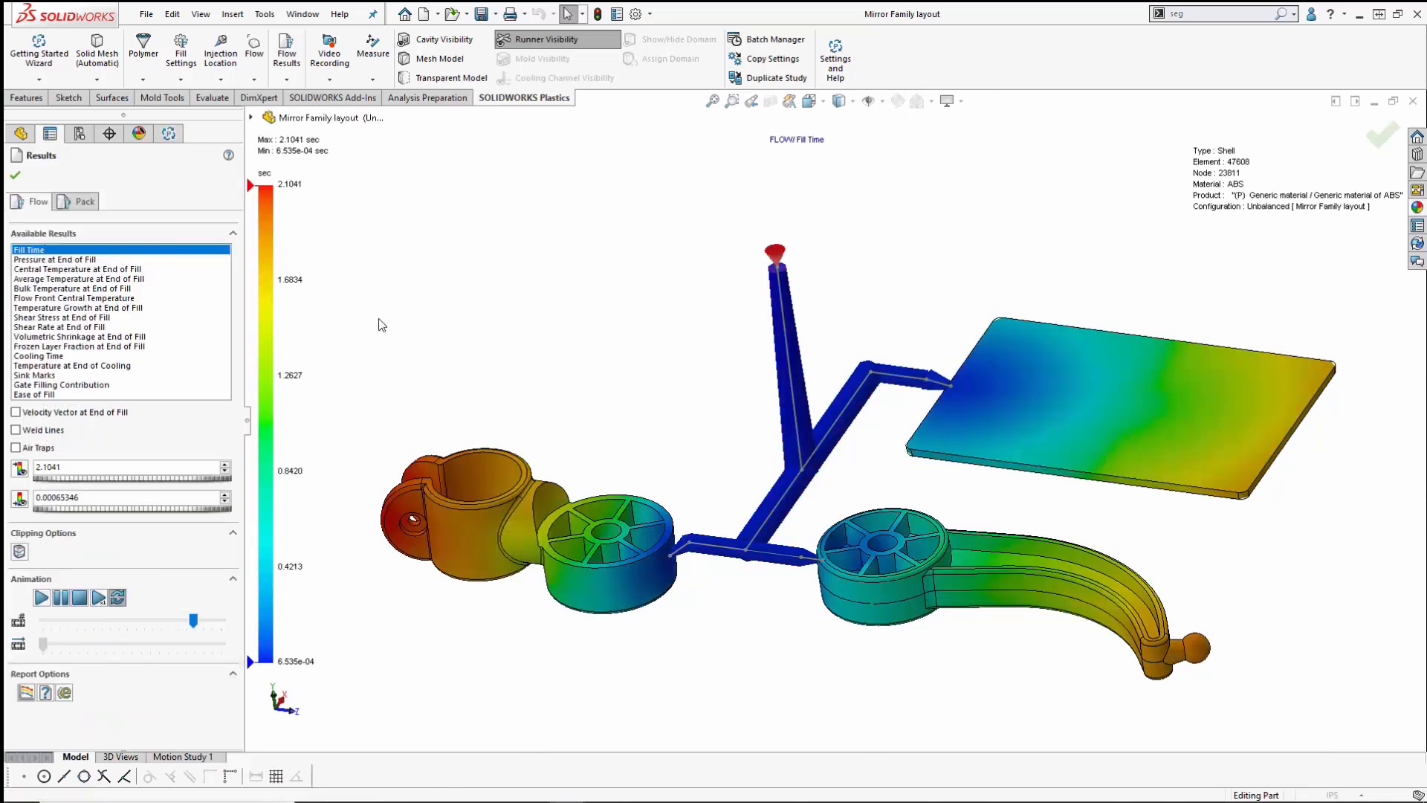
Step: Lower the upper limit of the Fill Time plot in small increments to below 1.9 s to compare how the three cavities fill
{"action": "left_click", "coordinate": [225, 471]}
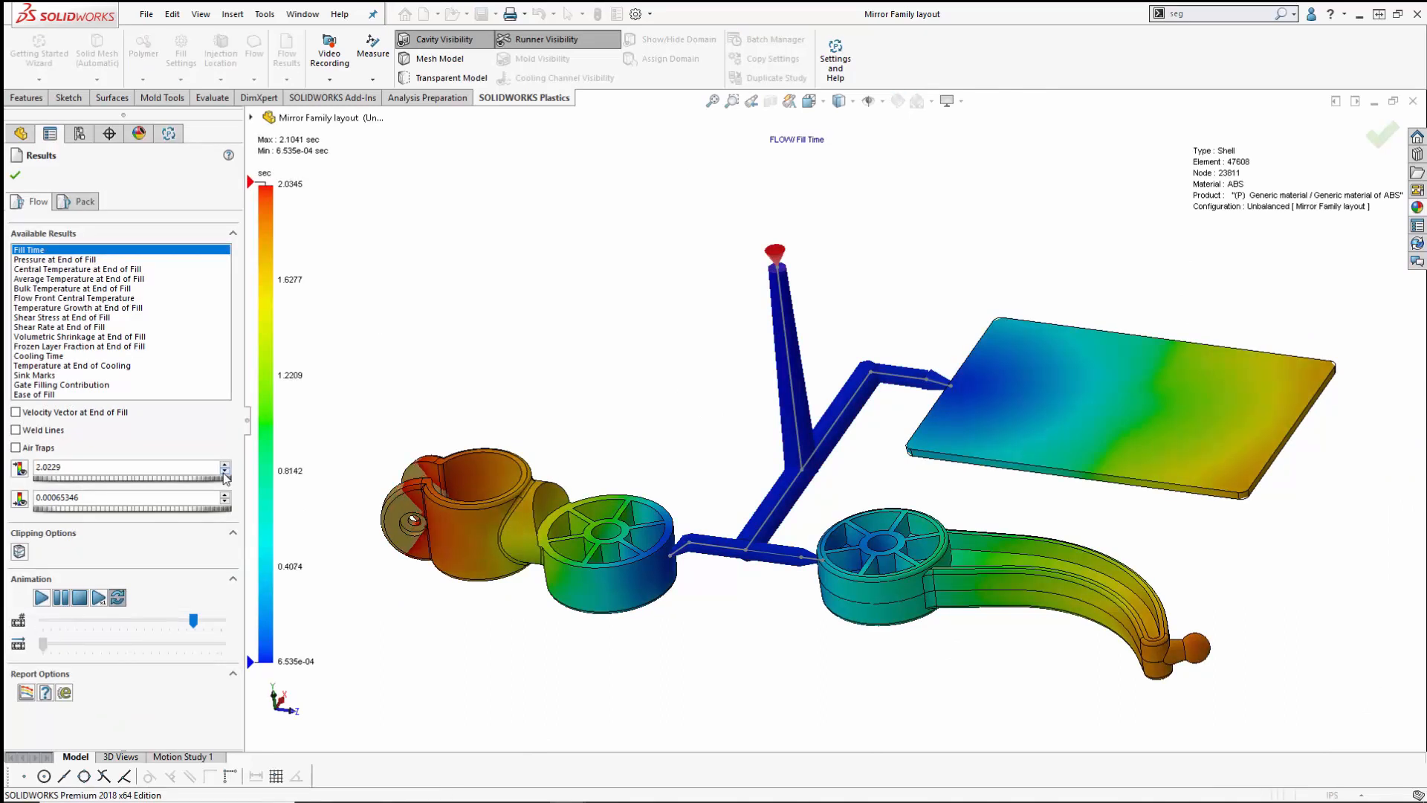
{"action": "left_click", "coordinate": [224, 471]}
{"action": "left_click", "coordinate": [225, 472]}
{"action": "left_click", "coordinate": [225, 475]}
{"action": "left_click", "coordinate": [225, 465]}
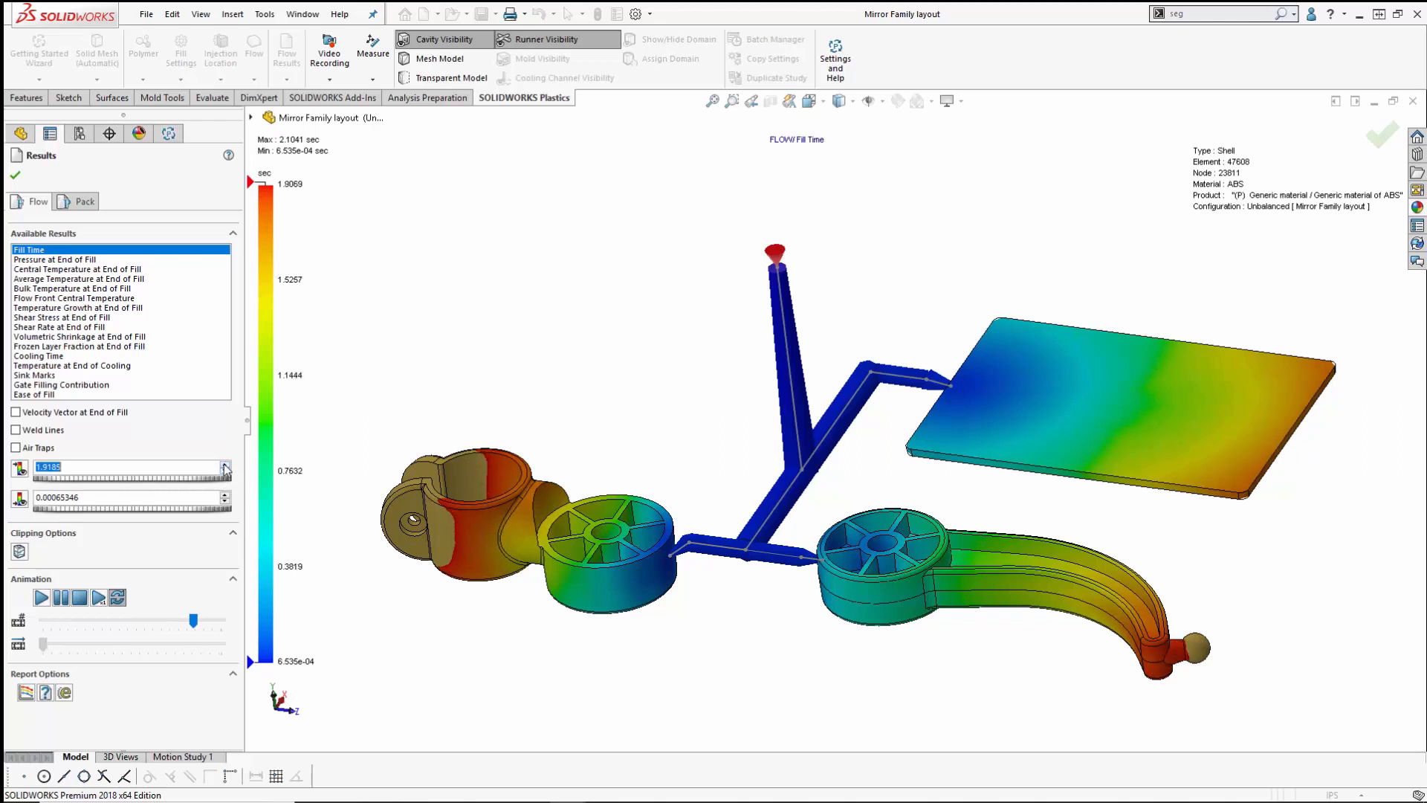
{"action": "left_click", "coordinate": [225, 466]}
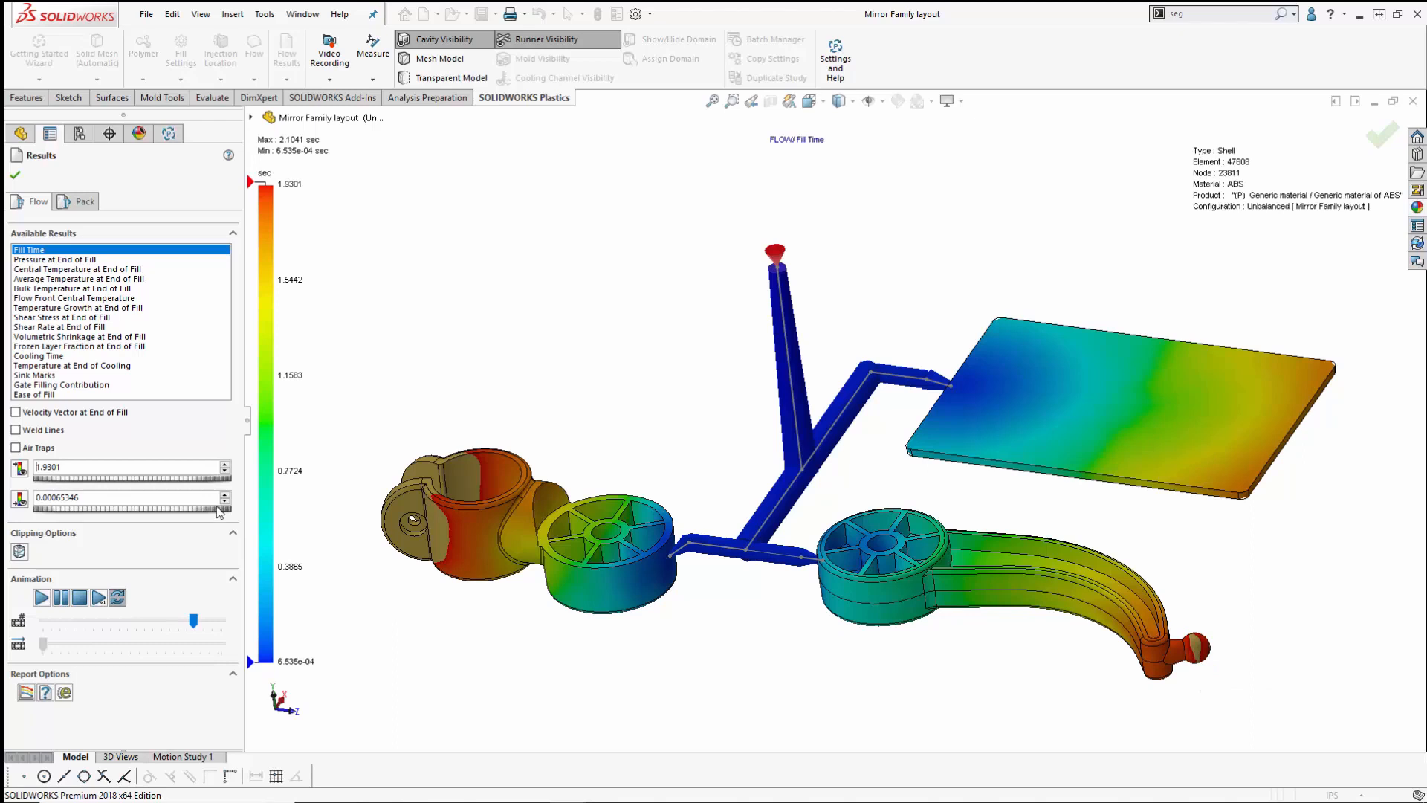
{"action": "left_click", "coordinate": [225, 472]}
{"action": "left_click", "coordinate": [224, 472]}
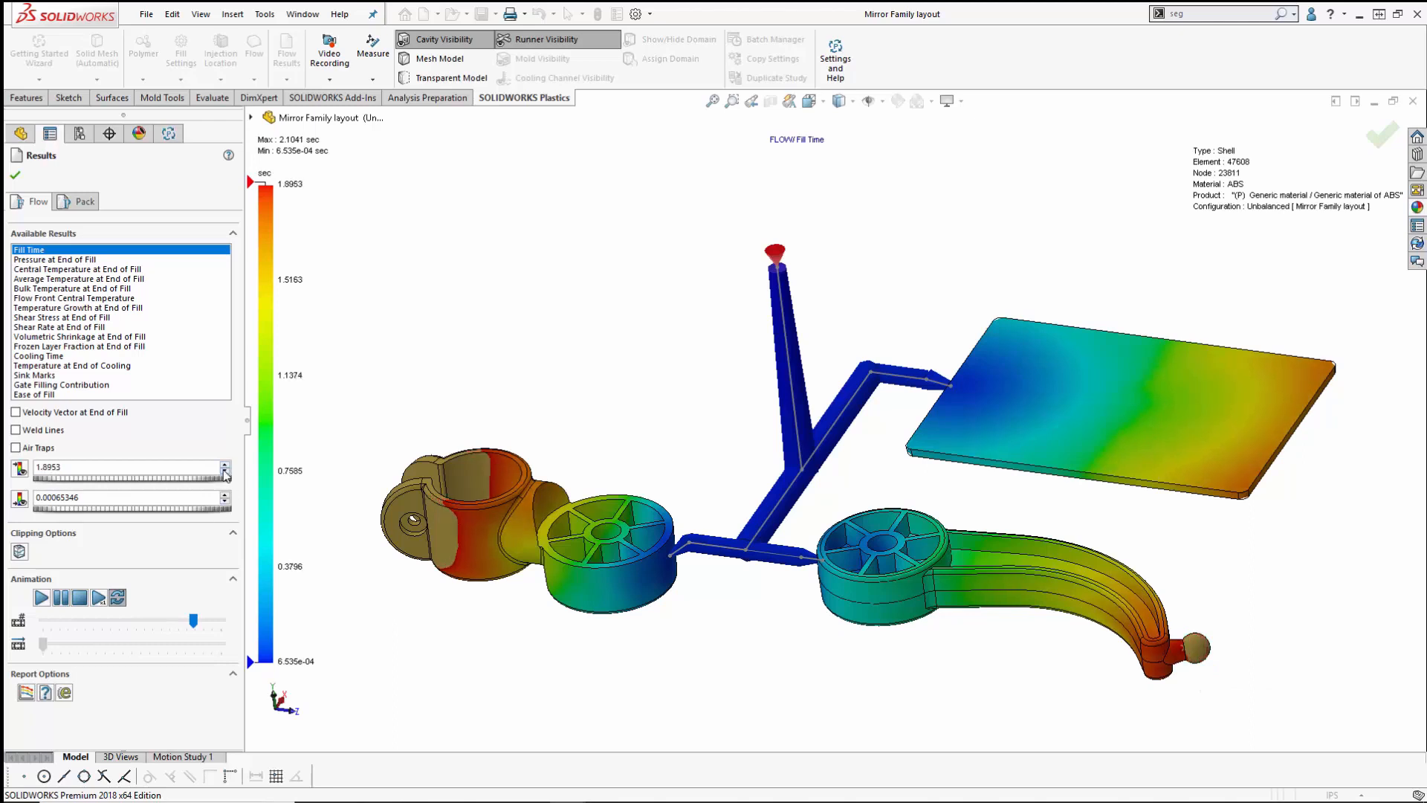
{"action": "left_click", "coordinate": [225, 472]}
{"action": "left_click", "coordinate": [225, 472]}
{"action": "left_click", "coordinate": [225, 472]}
{"action": "left_click", "coordinate": [225, 472]}
Step: View the Pressure at End of Fill plot, and examine the Sink Marks plot around the clamp part's ring and connecting neck
{"action": "left_click", "coordinate": [87, 259]}
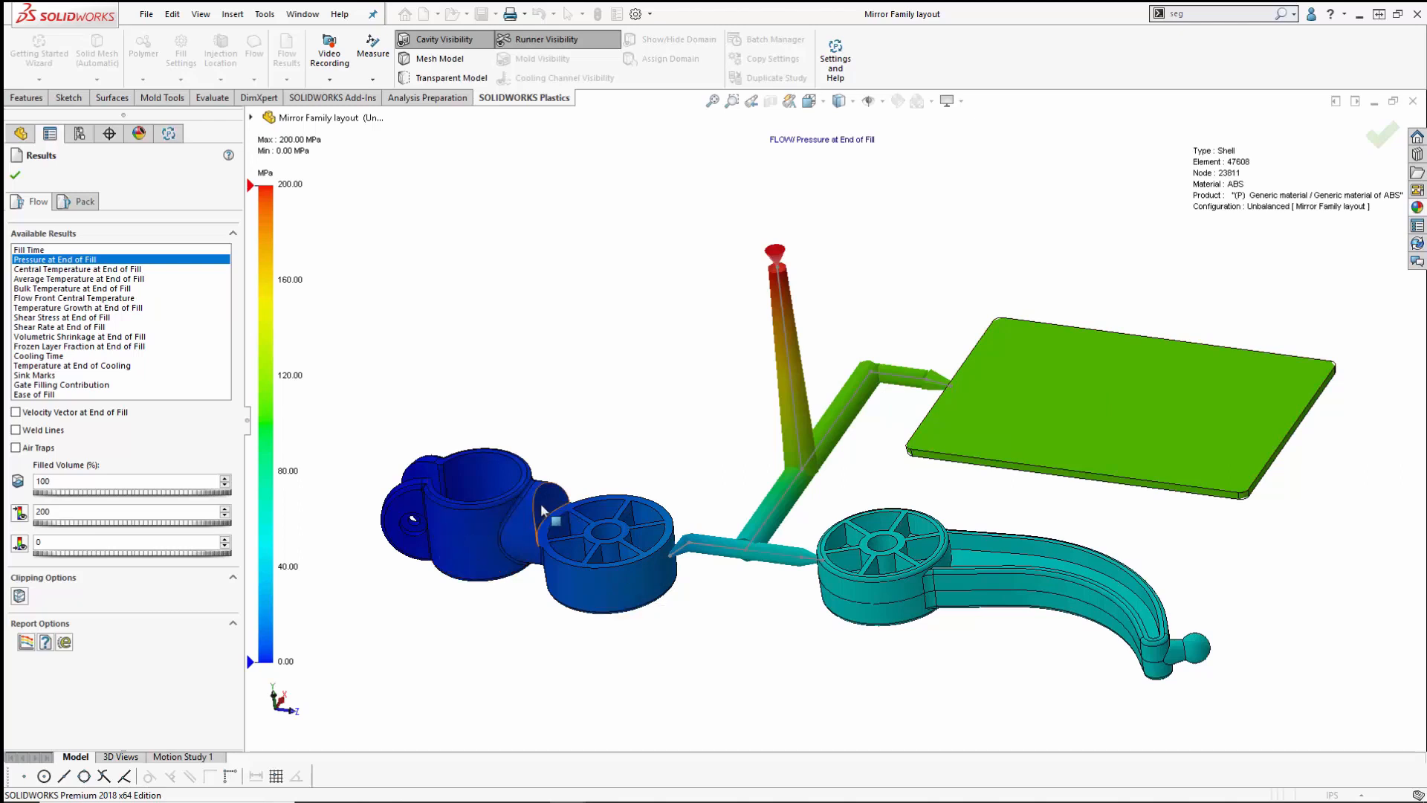
{"action": "left_click", "coordinate": [33, 375]}
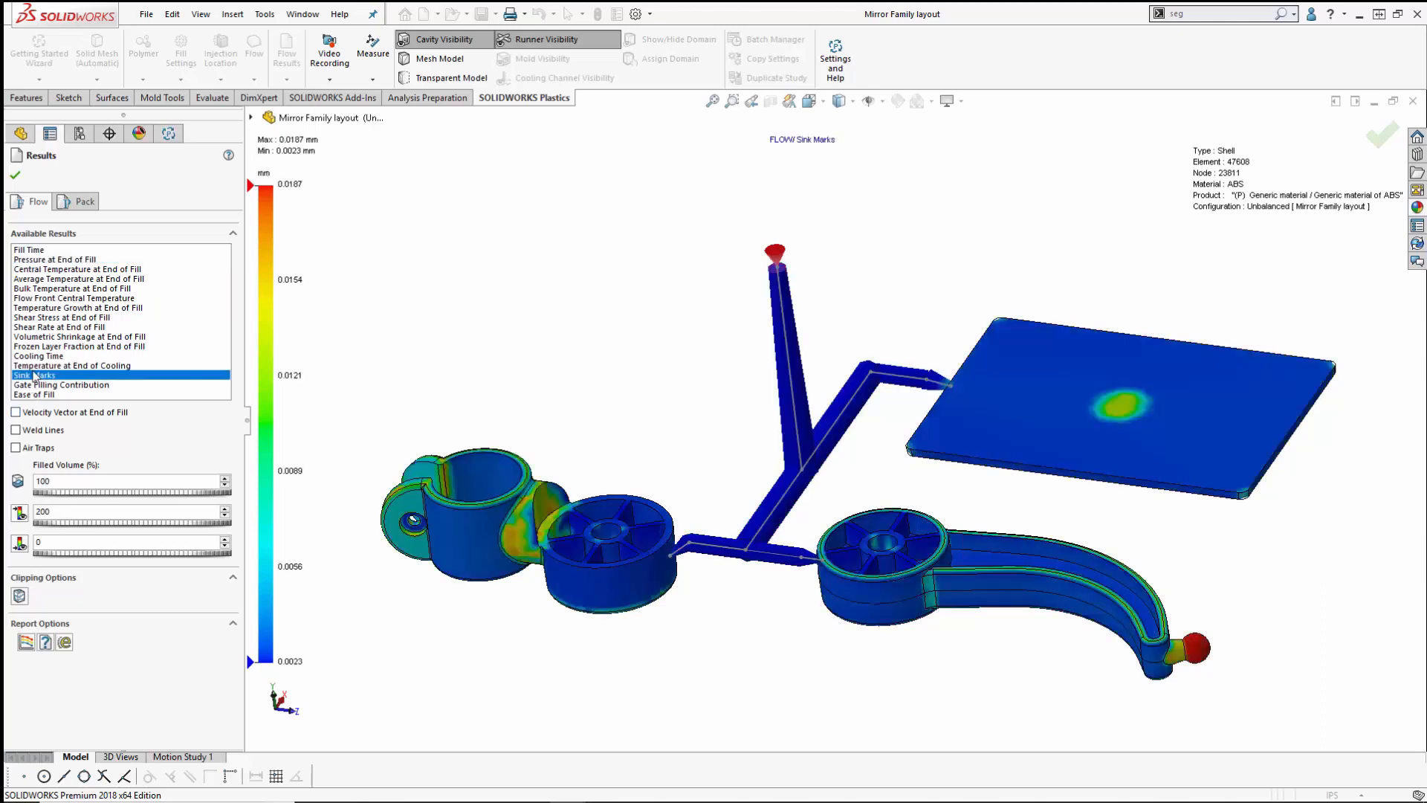
{"action": "middle_click_drag", "start_coordinate": [396, 483], "coordinate": [483, 617]}
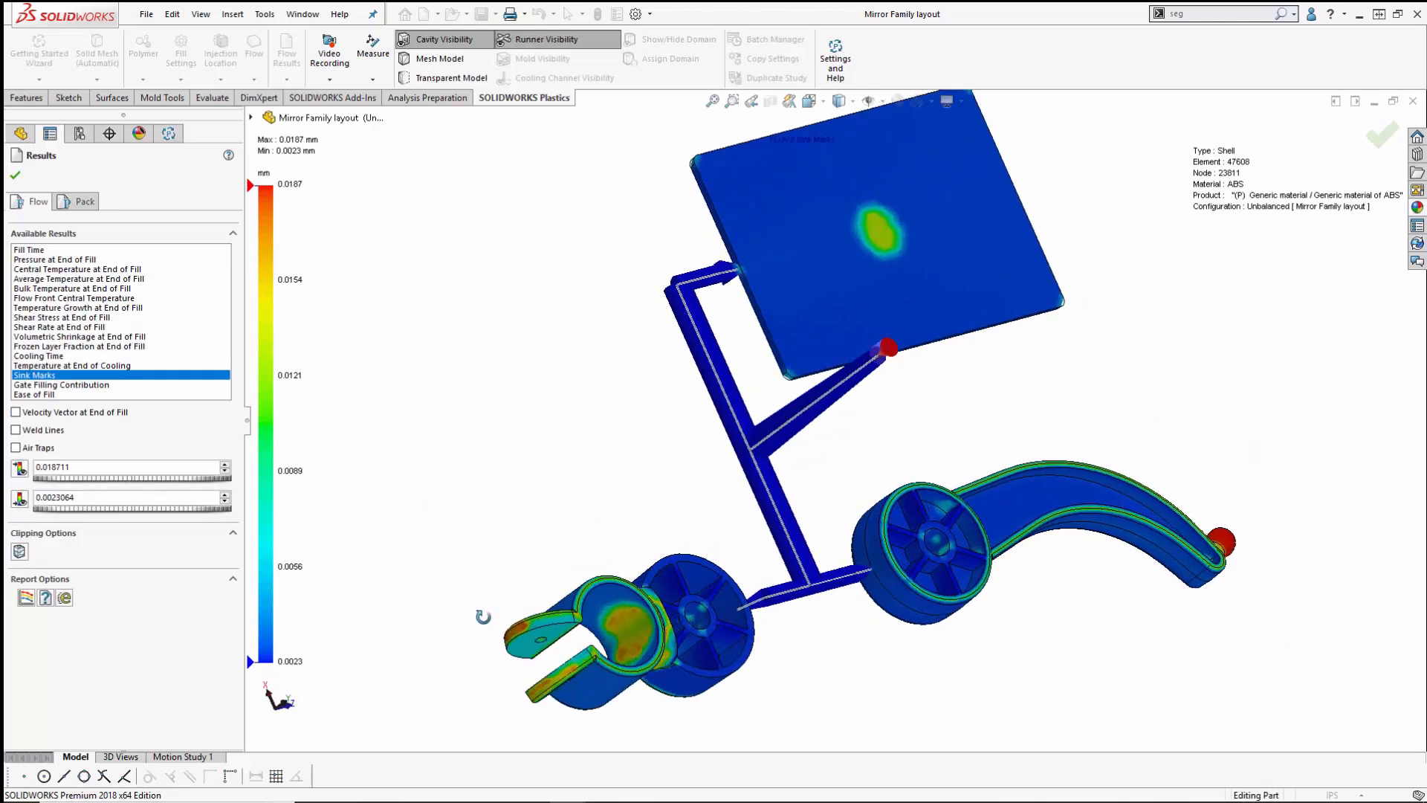
{"action": "scroll", "coordinate": [558, 647], "scroll_direction": "down", "scroll_amount": 5}
{"action": "middle_click_drag", "start_coordinate": [632, 554], "coordinate": [715, 560]}
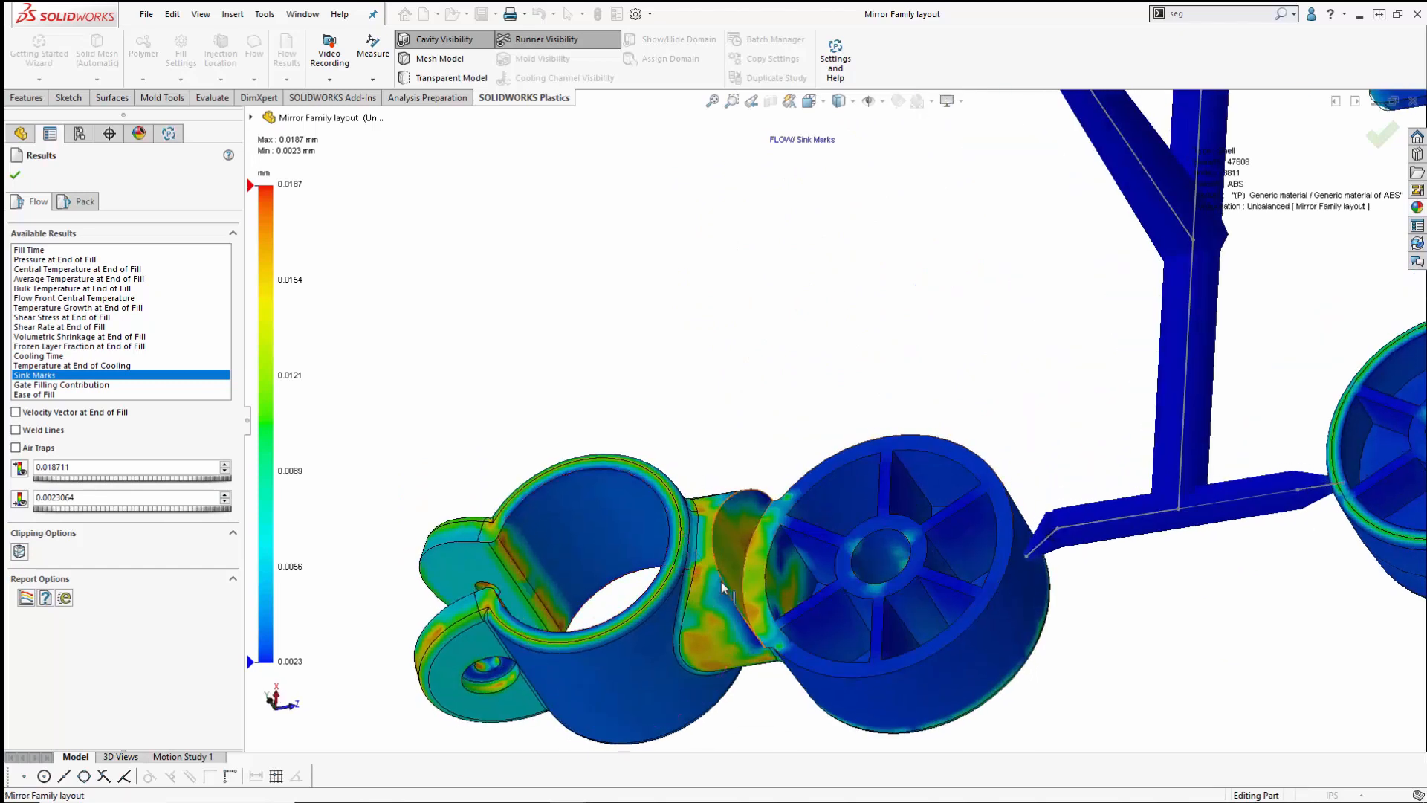
Step: Examine the sink marks on the mirror plate and across the whole layout, and close the results
{"action": "scroll", "coordinate": [747, 583], "scroll_direction": "up", "scroll_amount": 8}
{"action": "middle_click_drag", "start_coordinate": [1084, 372], "coordinate": [973, 356]}
{"action": "scroll", "coordinate": [1027, 360], "scroll_direction": "down", "scroll_amount": 2}
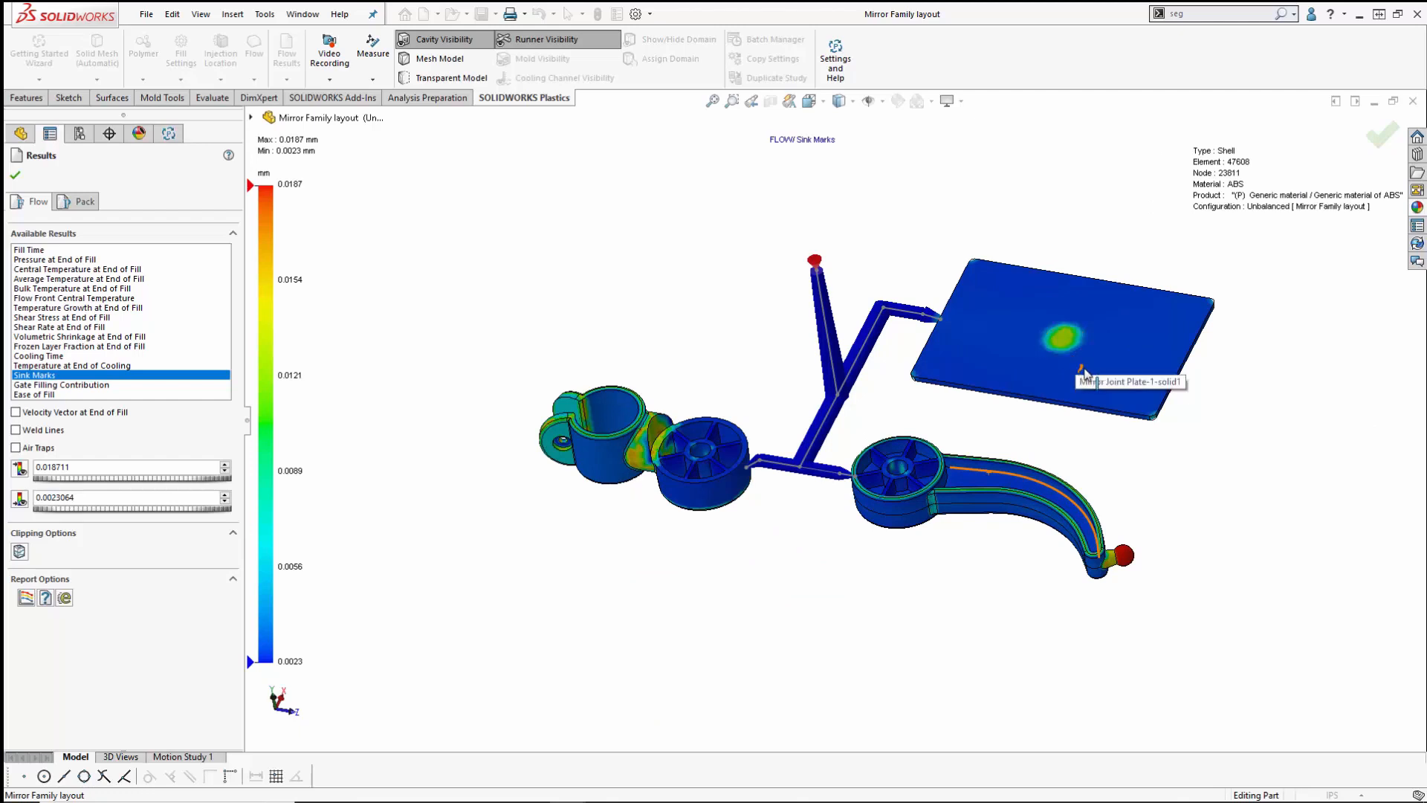
{"action": "scroll", "coordinate": [1084, 375], "scroll_direction": "down", "scroll_amount": 2}
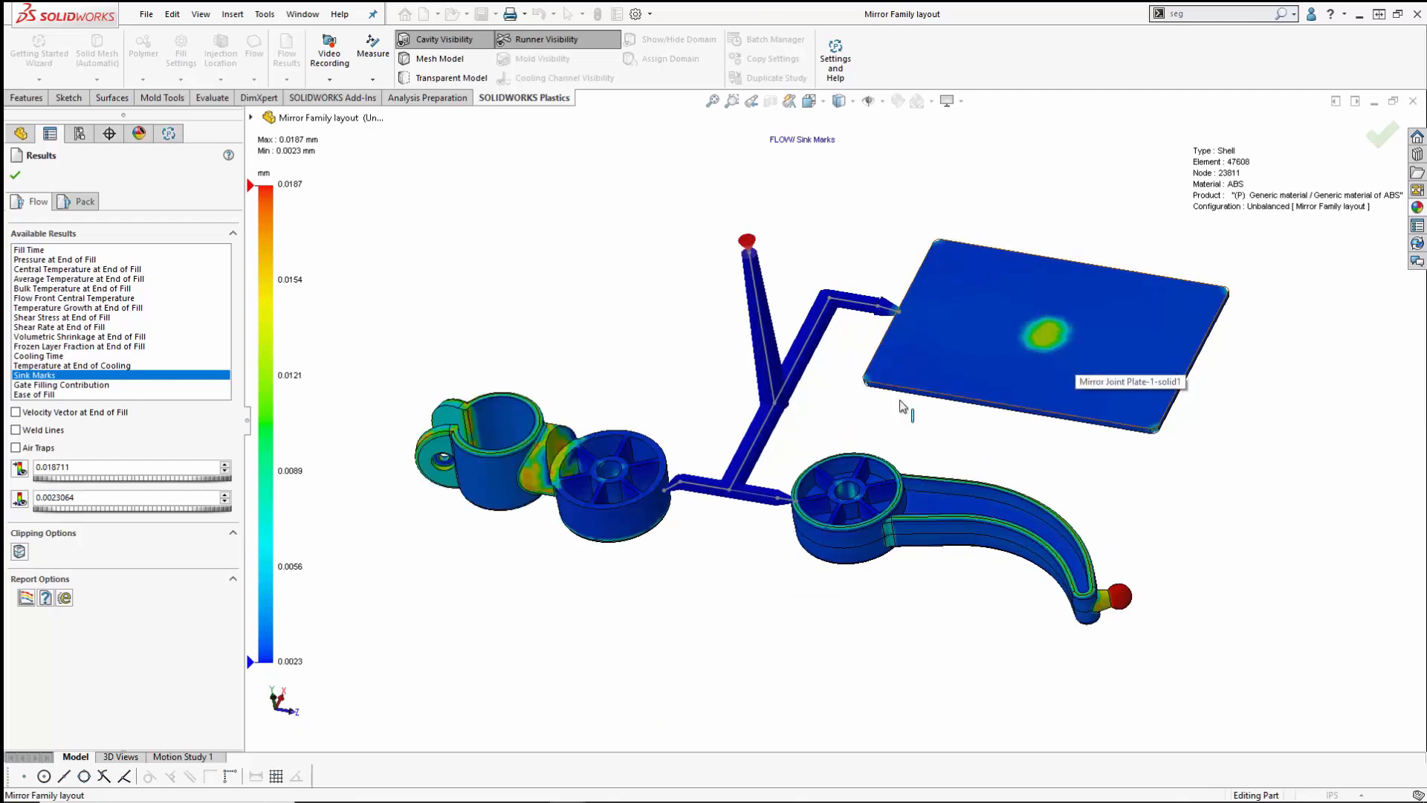
{"action": "left_click", "coordinate": [15, 175]}
Step: Open Runner Balancing for the Unbalanced configuration and turn on the thickness distribution
{"action": "left_click", "coordinate": [97, 511]}
{"action": "left_click", "coordinate": [112, 518]}
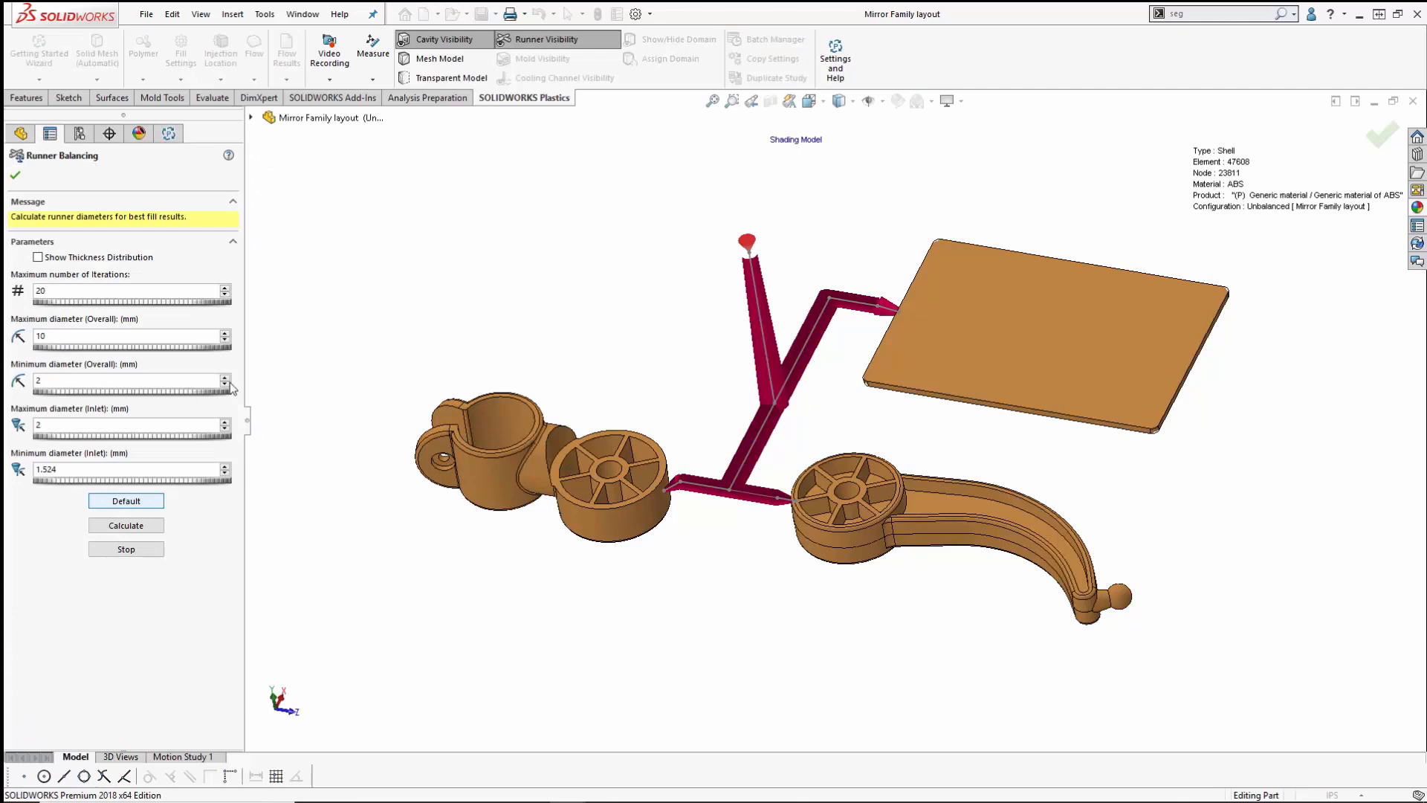
{"action": "left_click", "coordinate": [38, 257]}
Step: Read the diameters labelled along the sprue and the branch to the mirror plate, and close Runner Balancing
{"action": "scroll", "coordinate": [770, 327], "scroll_direction": "down", "scroll_amount": 1}
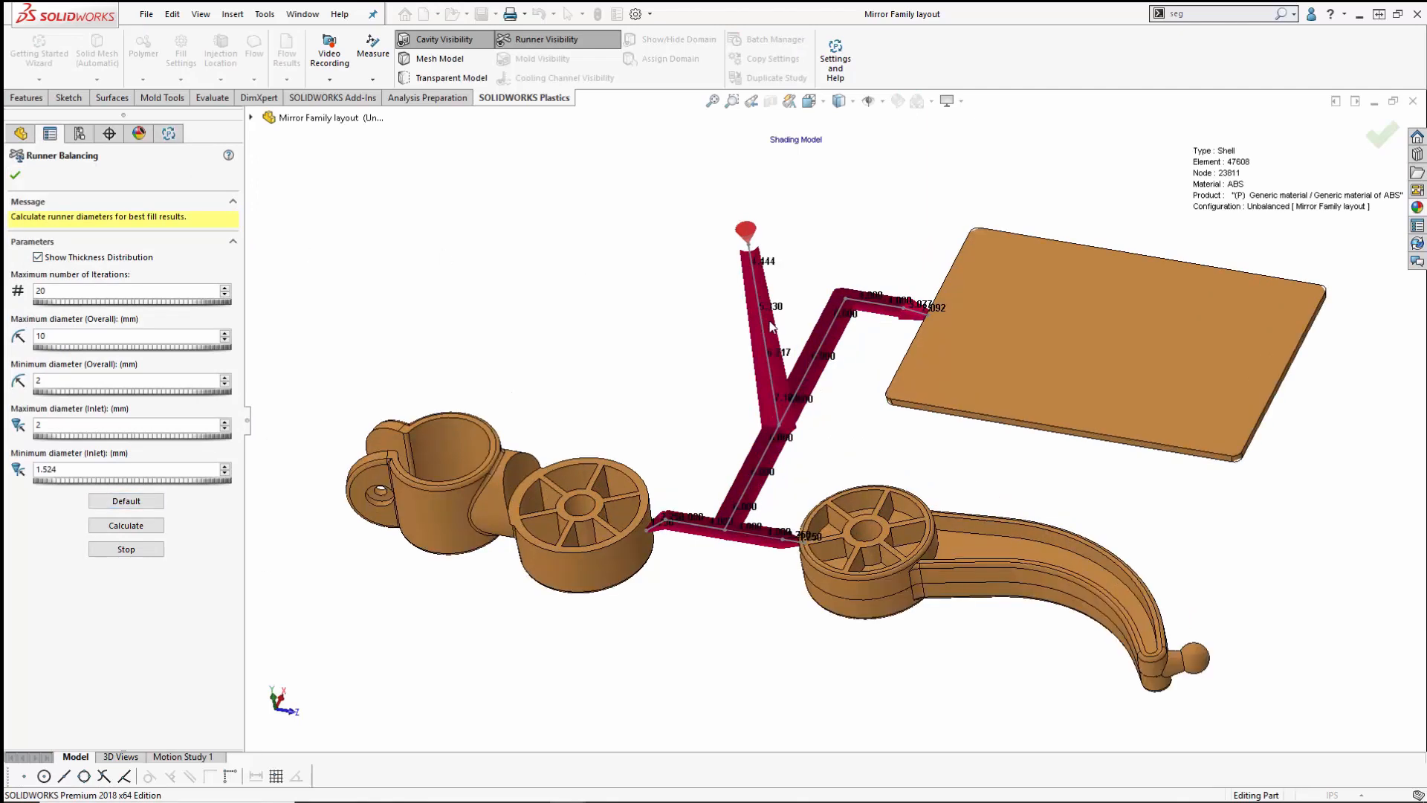
{"action": "scroll", "coordinate": [840, 361], "scroll_direction": "down", "scroll_amount": 3}
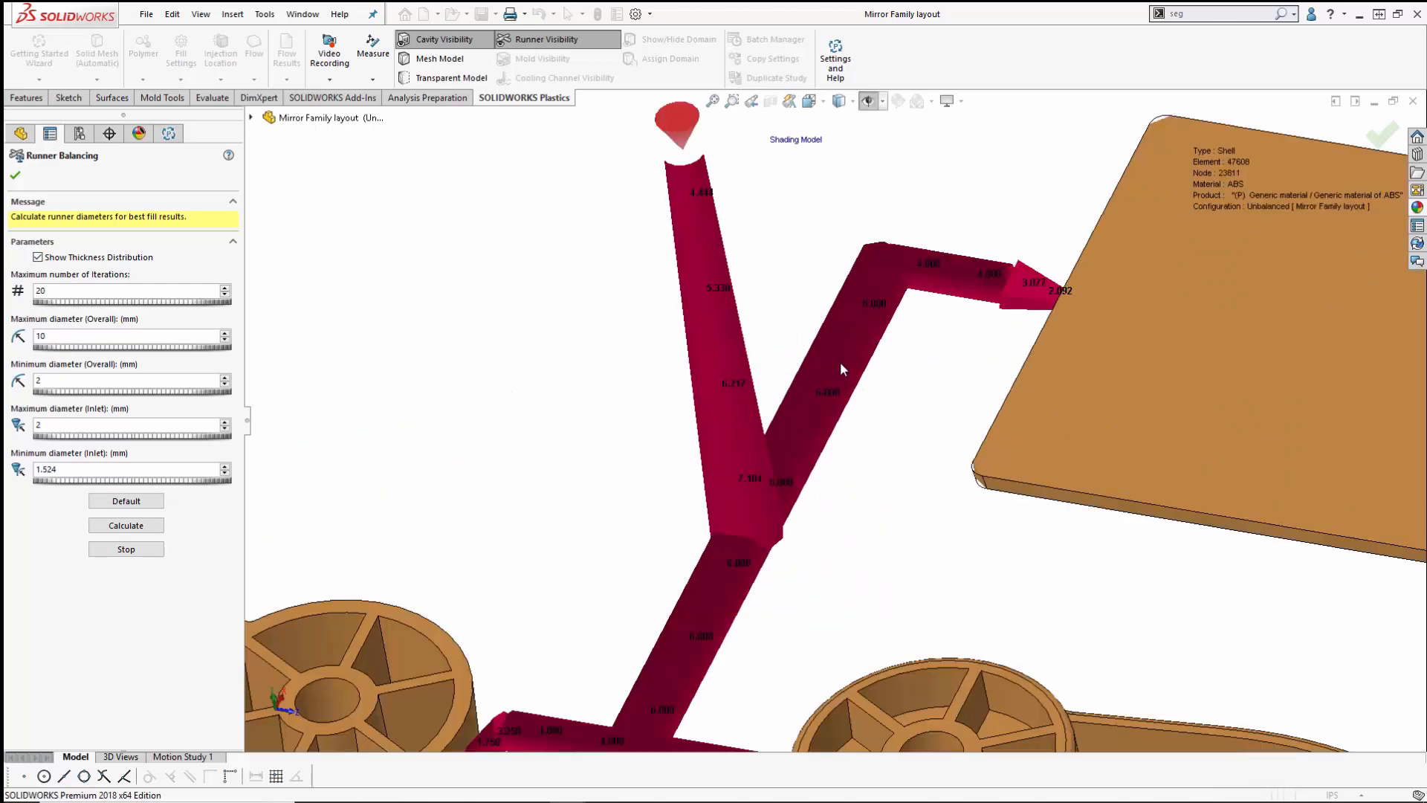
{"action": "scroll", "coordinate": [863, 332], "scroll_direction": "down", "scroll_amount": 3}
{"action": "scroll", "coordinate": [799, 446], "scroll_direction": "down", "scroll_amount": 2}
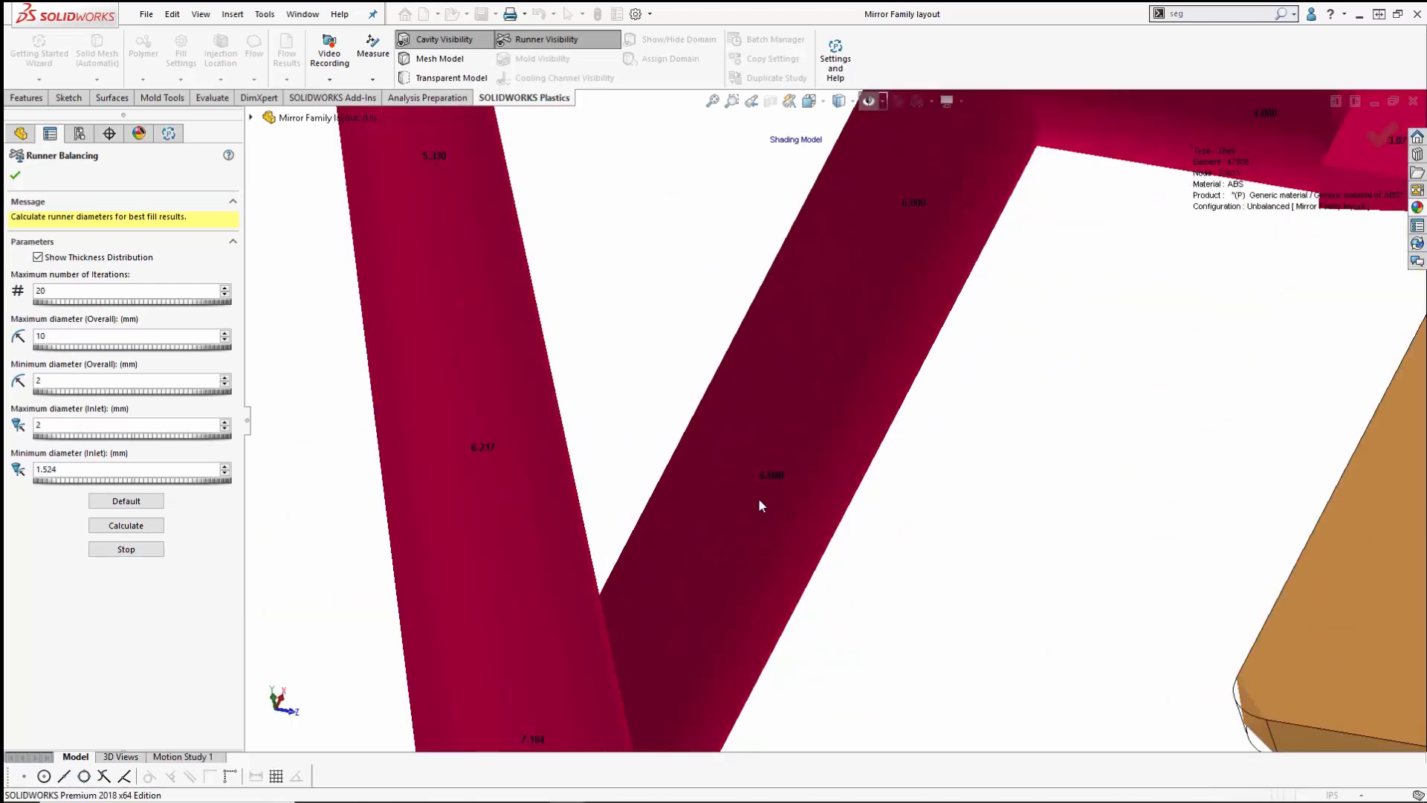
{"action": "scroll", "coordinate": [766, 494], "scroll_direction": "up", "scroll_amount": 1}
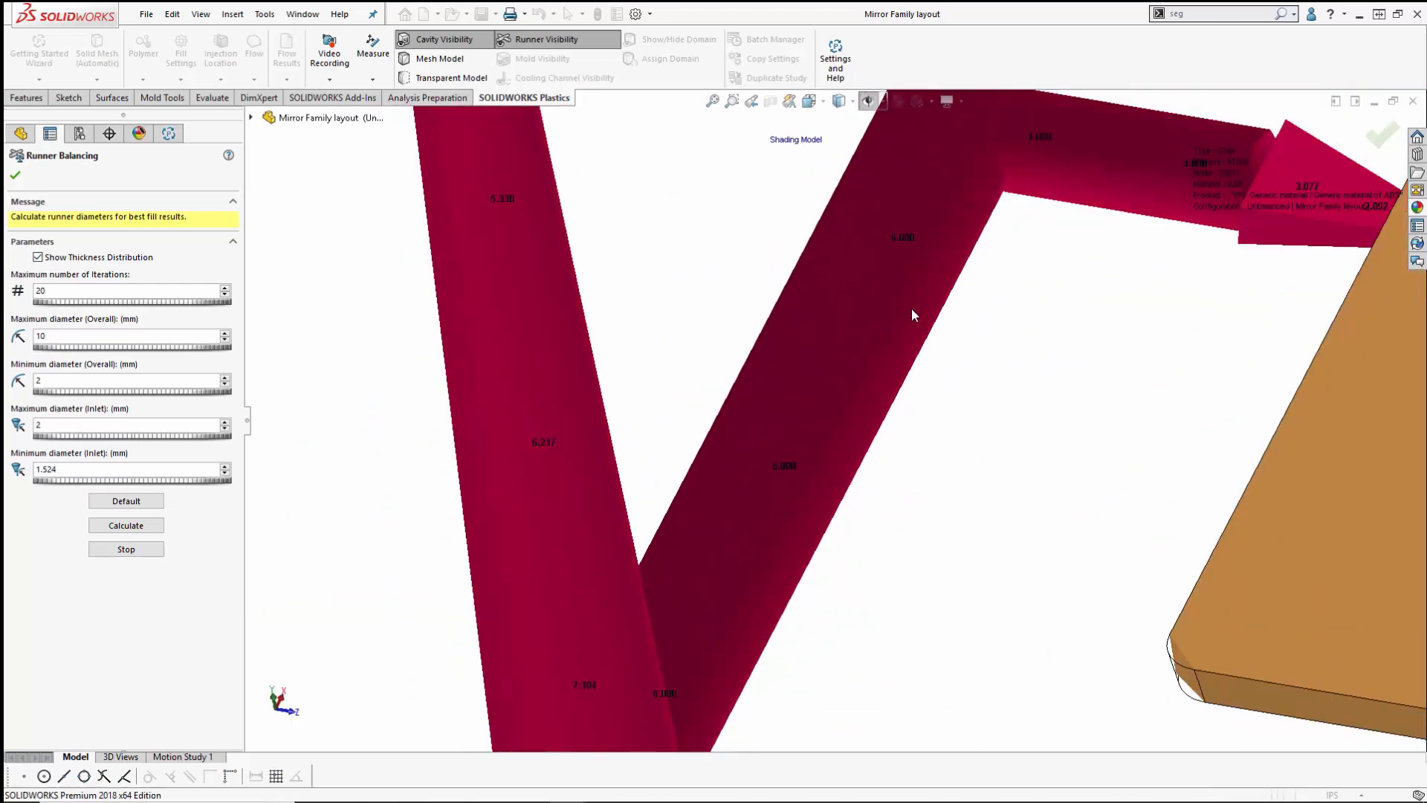
{"action": "scroll", "coordinate": [963, 220], "scroll_direction": "up", "scroll_amount": 3}
{"action": "scroll", "coordinate": [1004, 257], "scroll_direction": "up", "scroll_amount": 6}
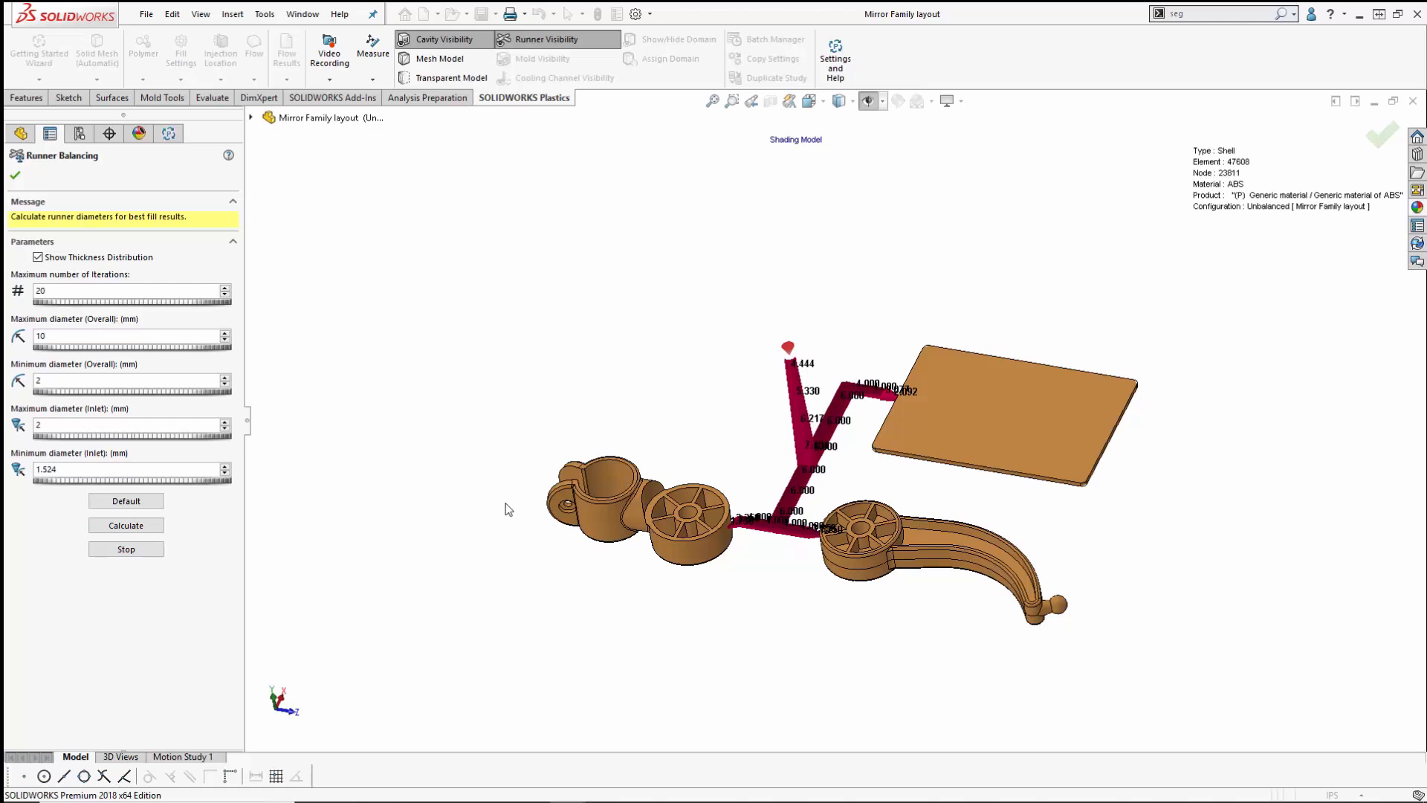
{"action": "left_click", "coordinate": [15, 175]}
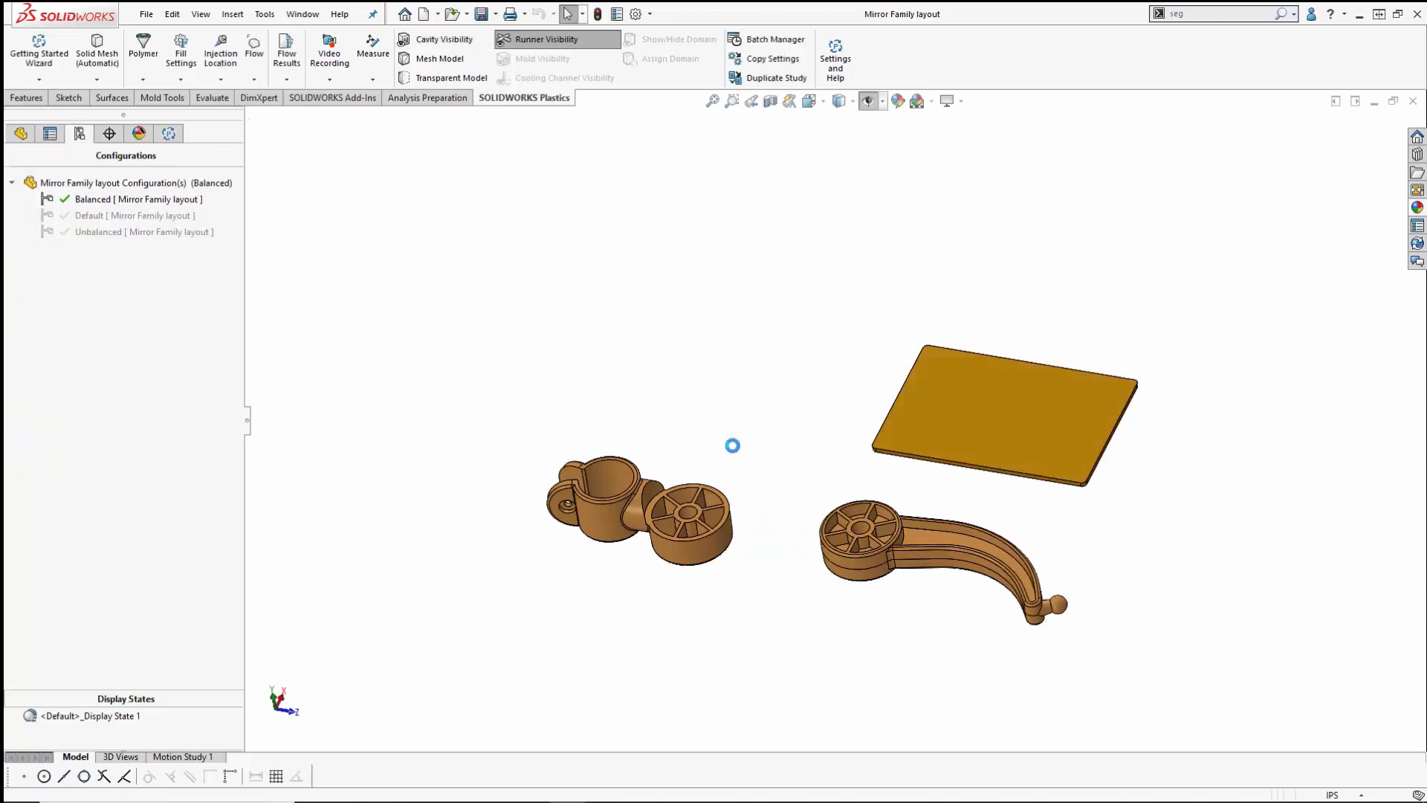
Step: Show the plastics study of the Balanced configuration and examine its sprue and the runner branches feeding the three parts
{"action": "left_click", "coordinate": [168, 134]}
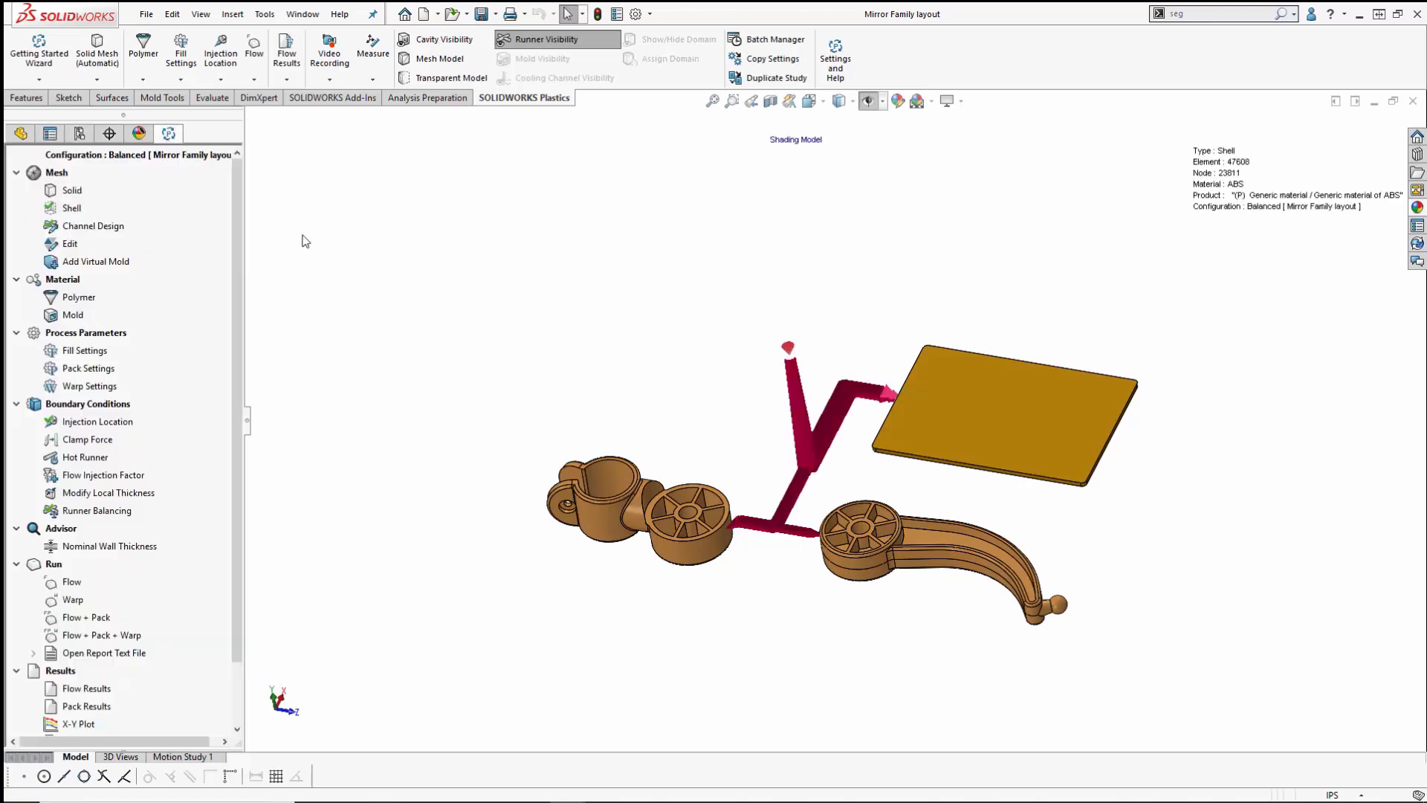
{"action": "scroll", "coordinate": [837, 457], "scroll_direction": "down", "scroll_amount": 5}
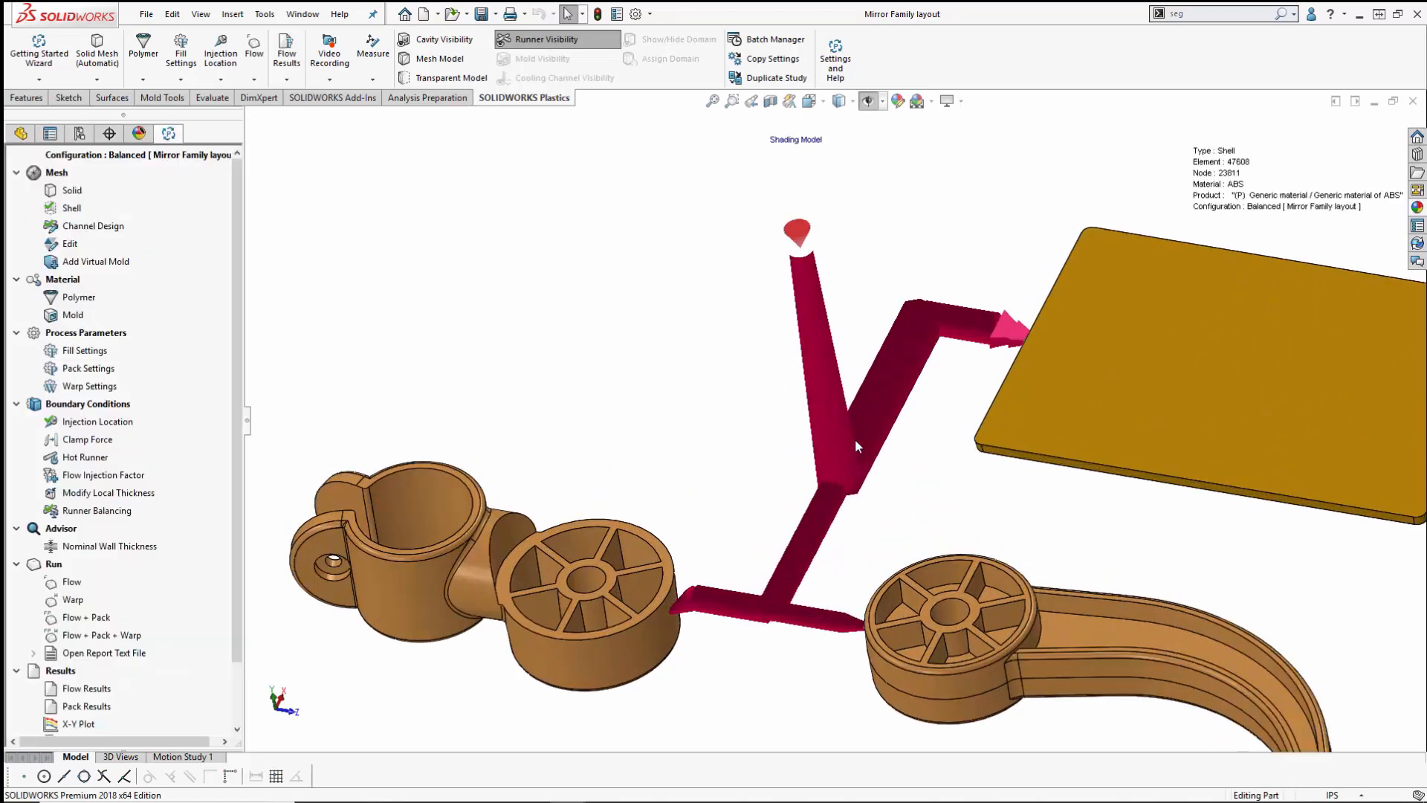
{"action": "scroll", "coordinate": [996, 335], "scroll_direction": "down", "scroll_amount": 2}
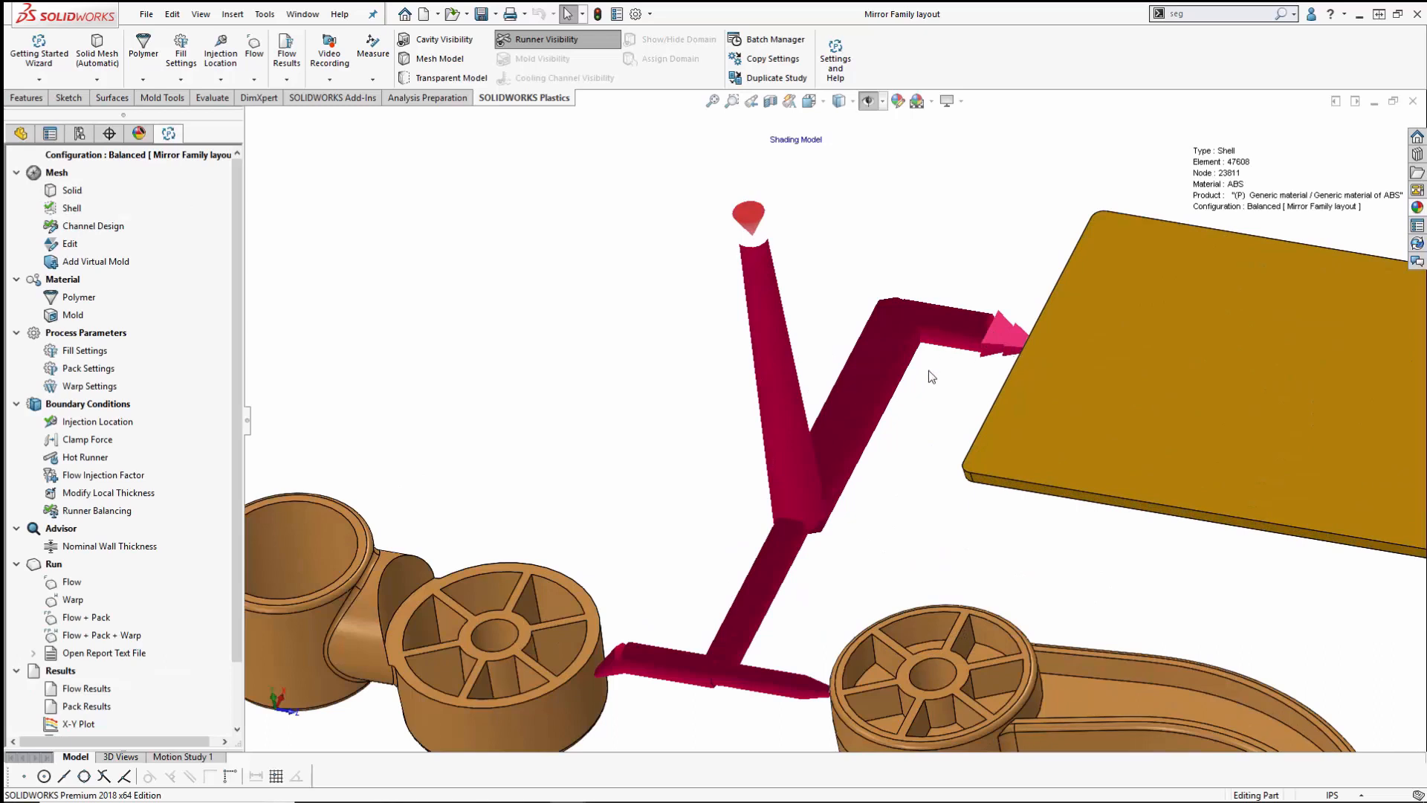
{"action": "middle_click_drag", "start_coordinate": [939, 336], "coordinate": [951, 321]}
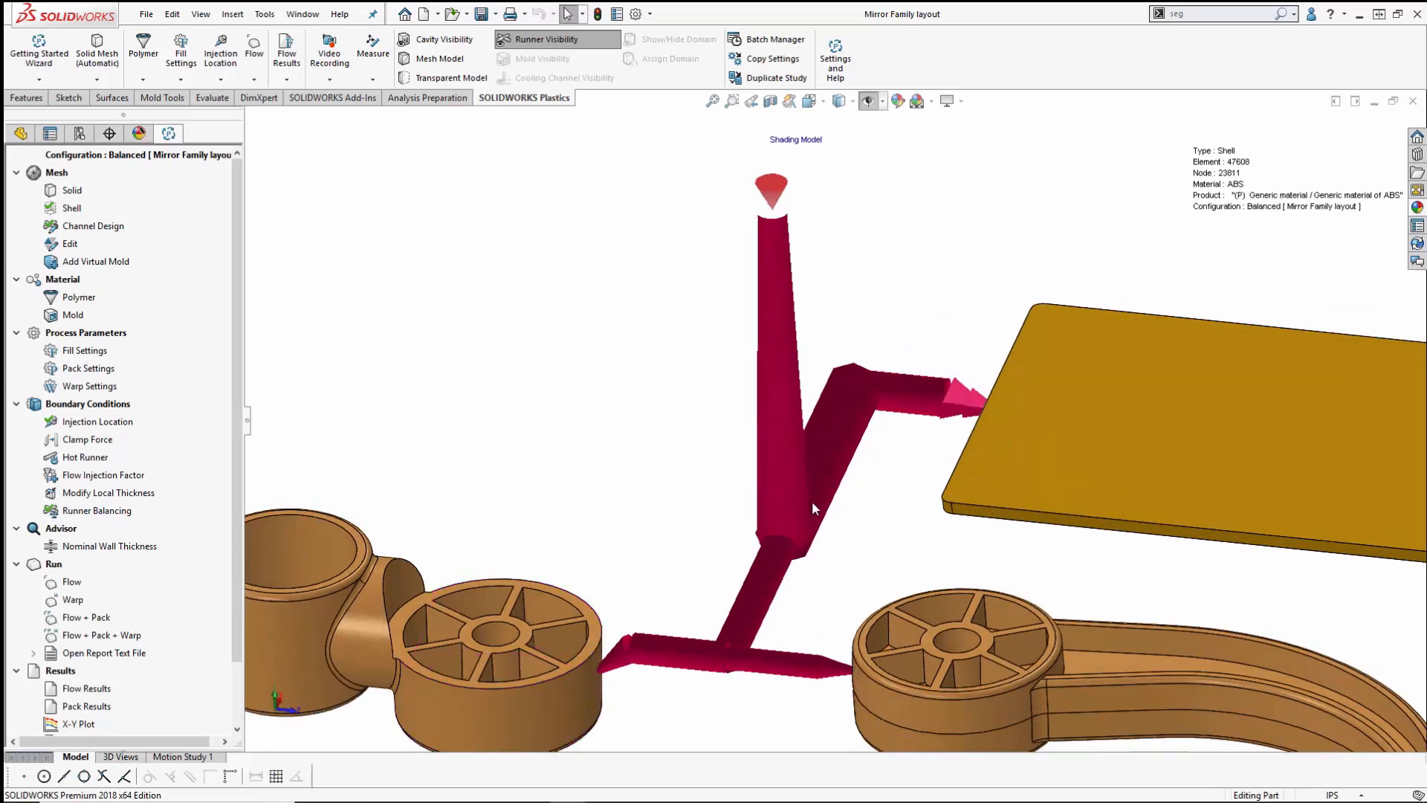
{"action": "scroll", "coordinate": [909, 420], "scroll_direction": "up", "scroll_amount": 2}
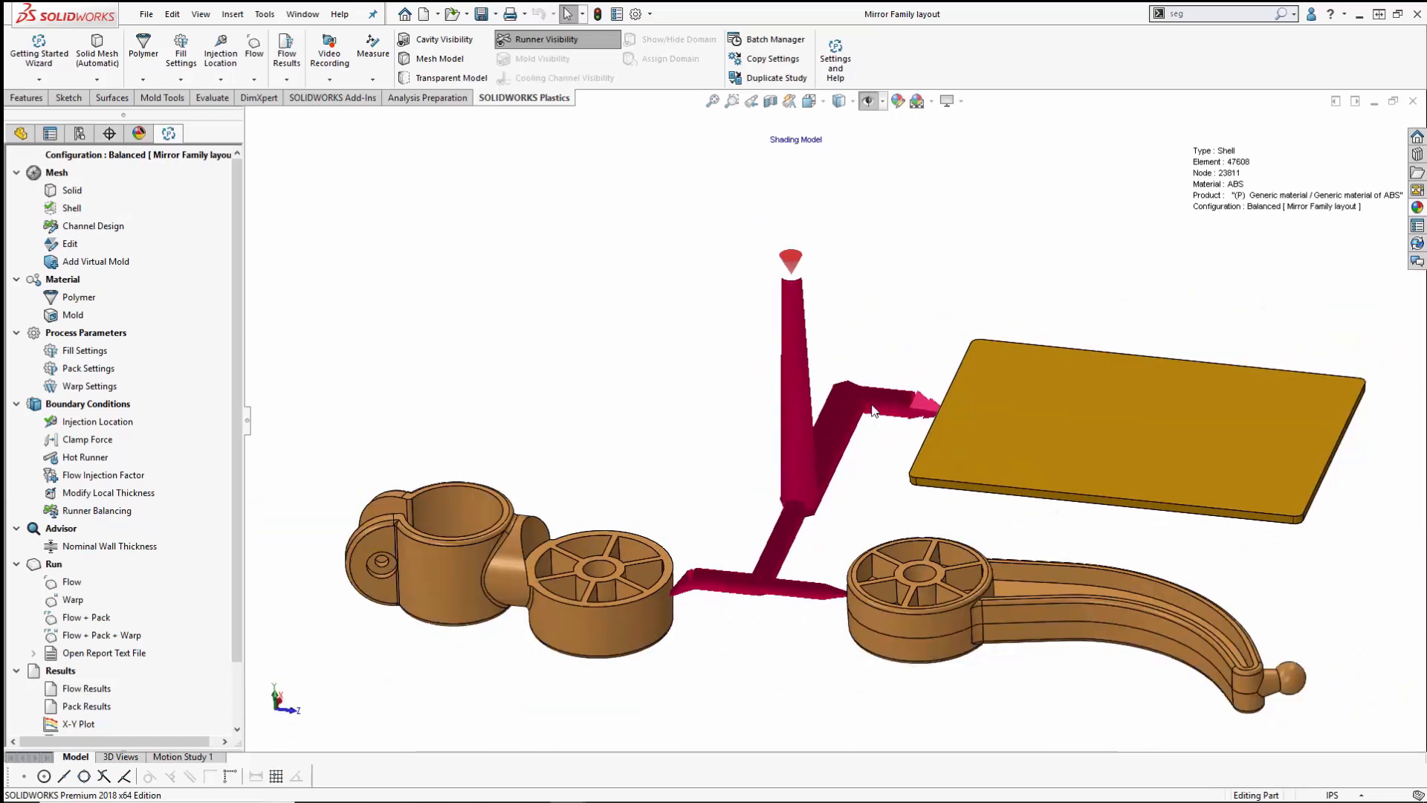
{"action": "scroll", "coordinate": [873, 411], "scroll_direction": "up", "scroll_amount": 3}
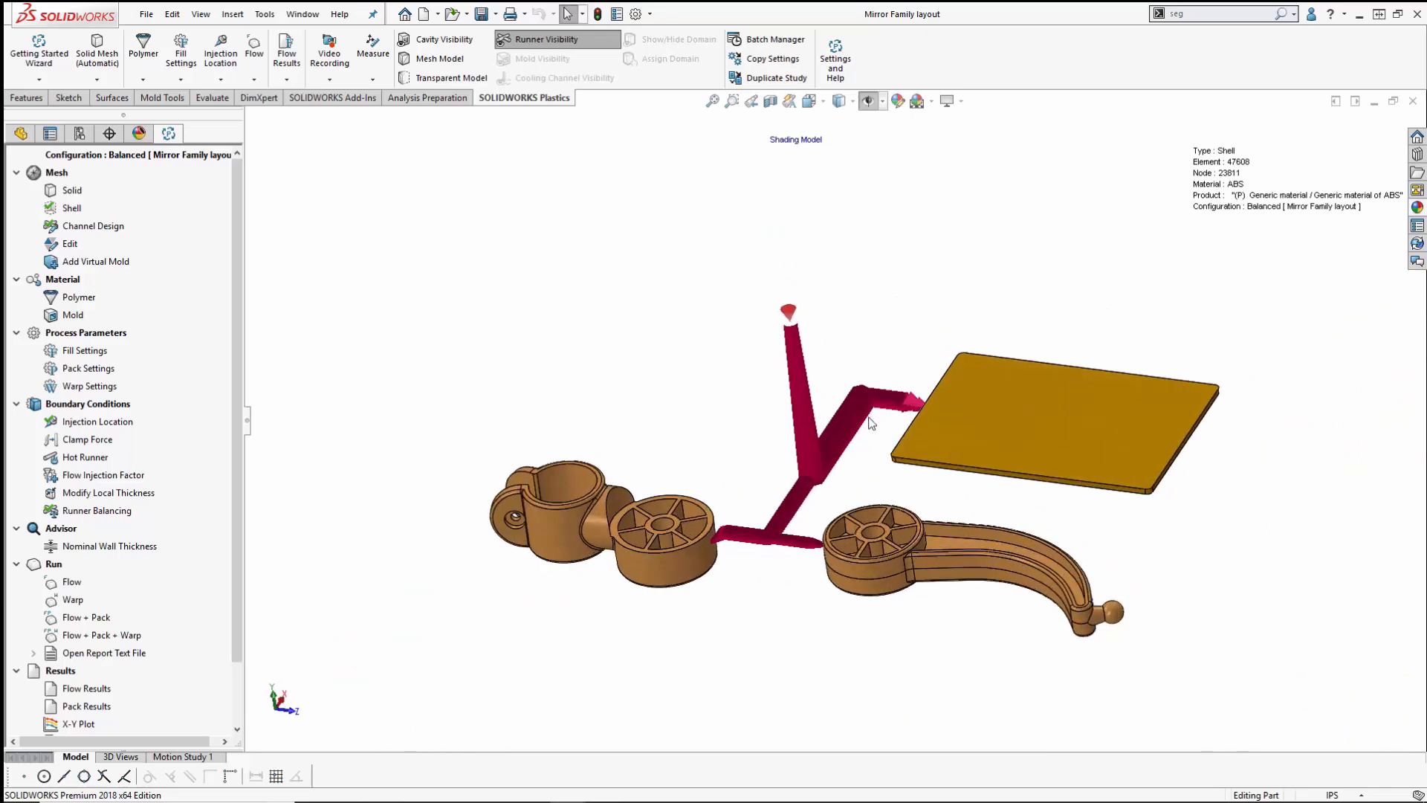
{"action": "scroll", "coordinate": [813, 504], "scroll_direction": "down", "scroll_amount": 1}
{"action": "scroll", "coordinate": [813, 504], "scroll_direction": "down", "scroll_amount": 1}
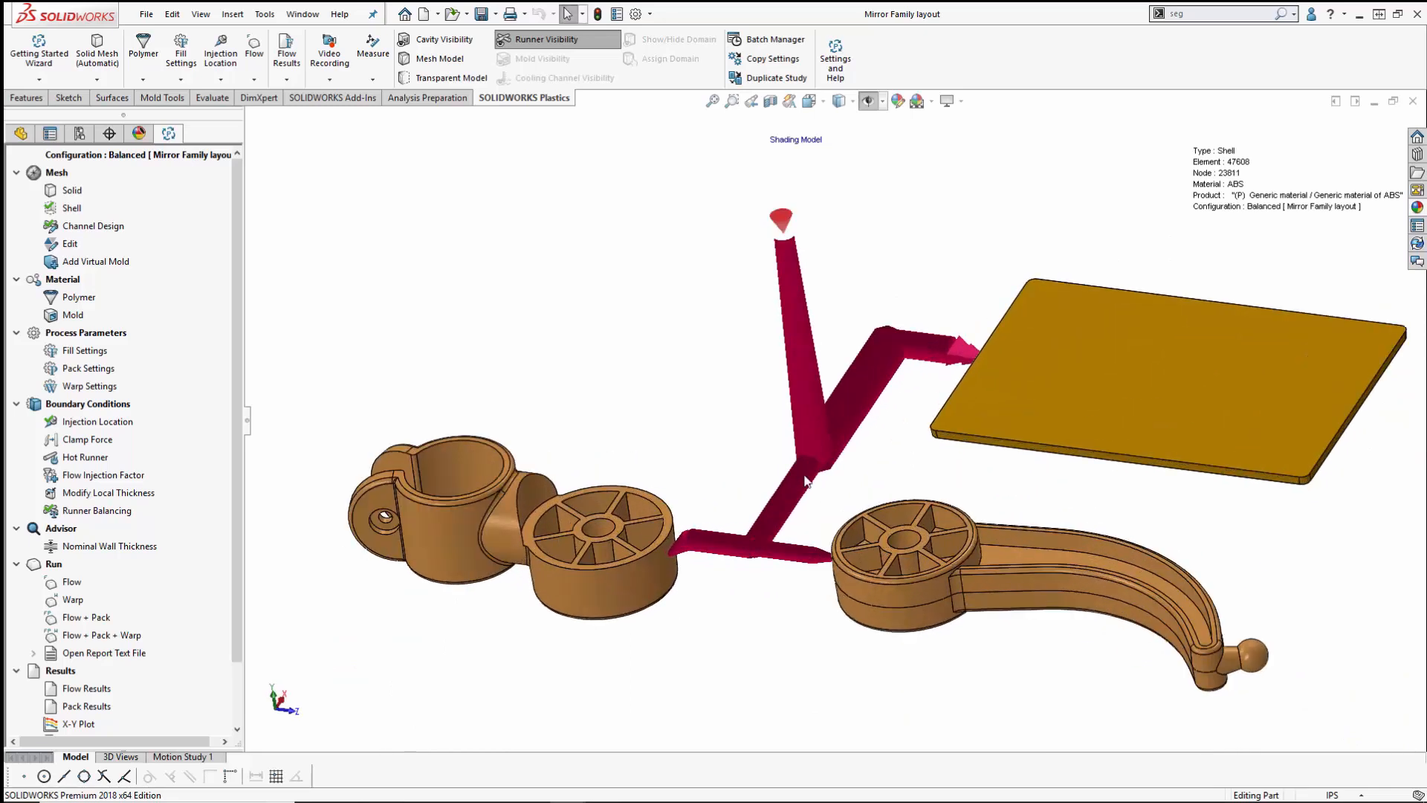
{"action": "scroll", "coordinate": [811, 545], "scroll_direction": "up", "scroll_amount": 3}
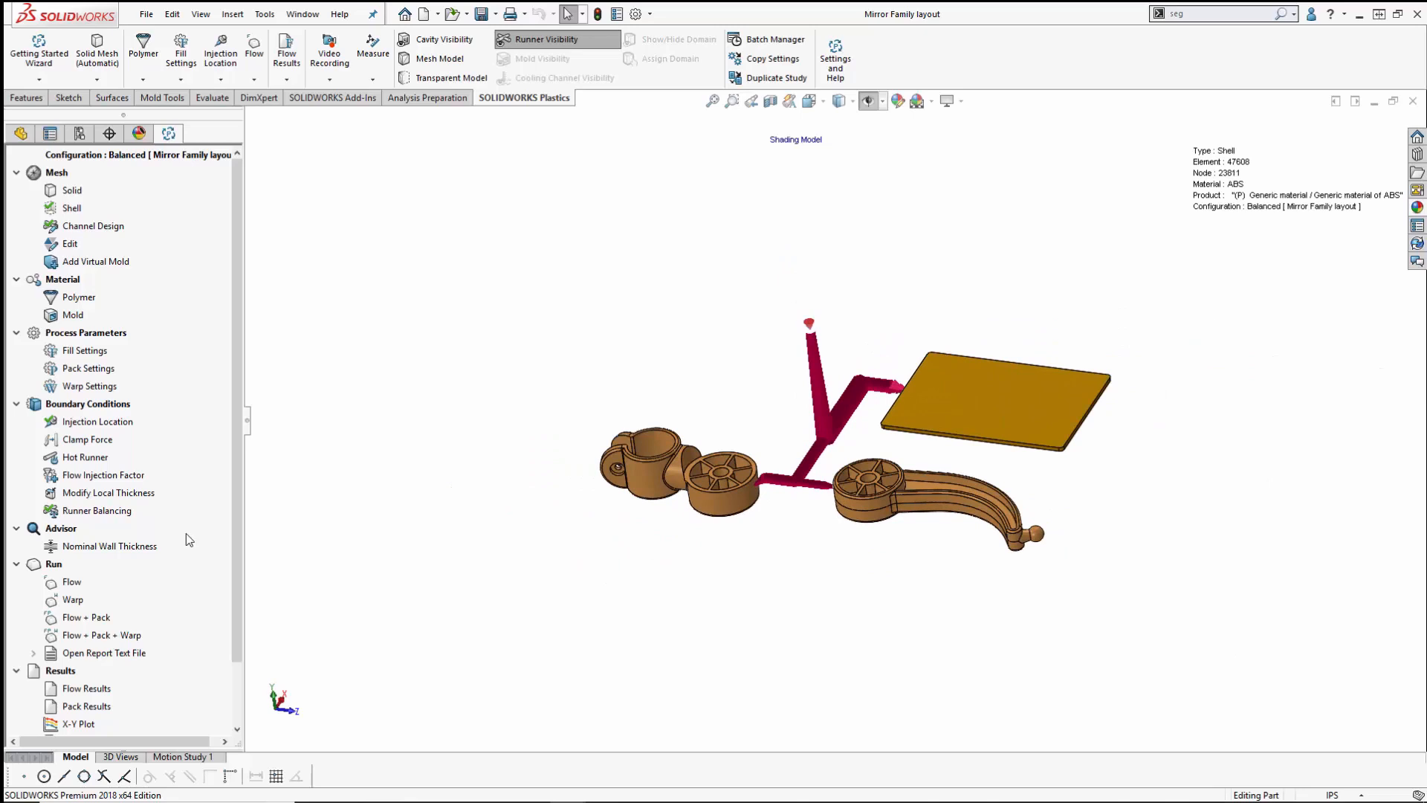
Step: Open the flow results of the Balanced configuration and examine the Fill Time across the three parts
{"action": "scroll", "coordinate": [234, 484], "scroll_direction": "down", "scroll_amount": 2}
{"action": "left_click", "coordinate": [102, 620]}
{"action": "left_click", "coordinate": [113, 627]}
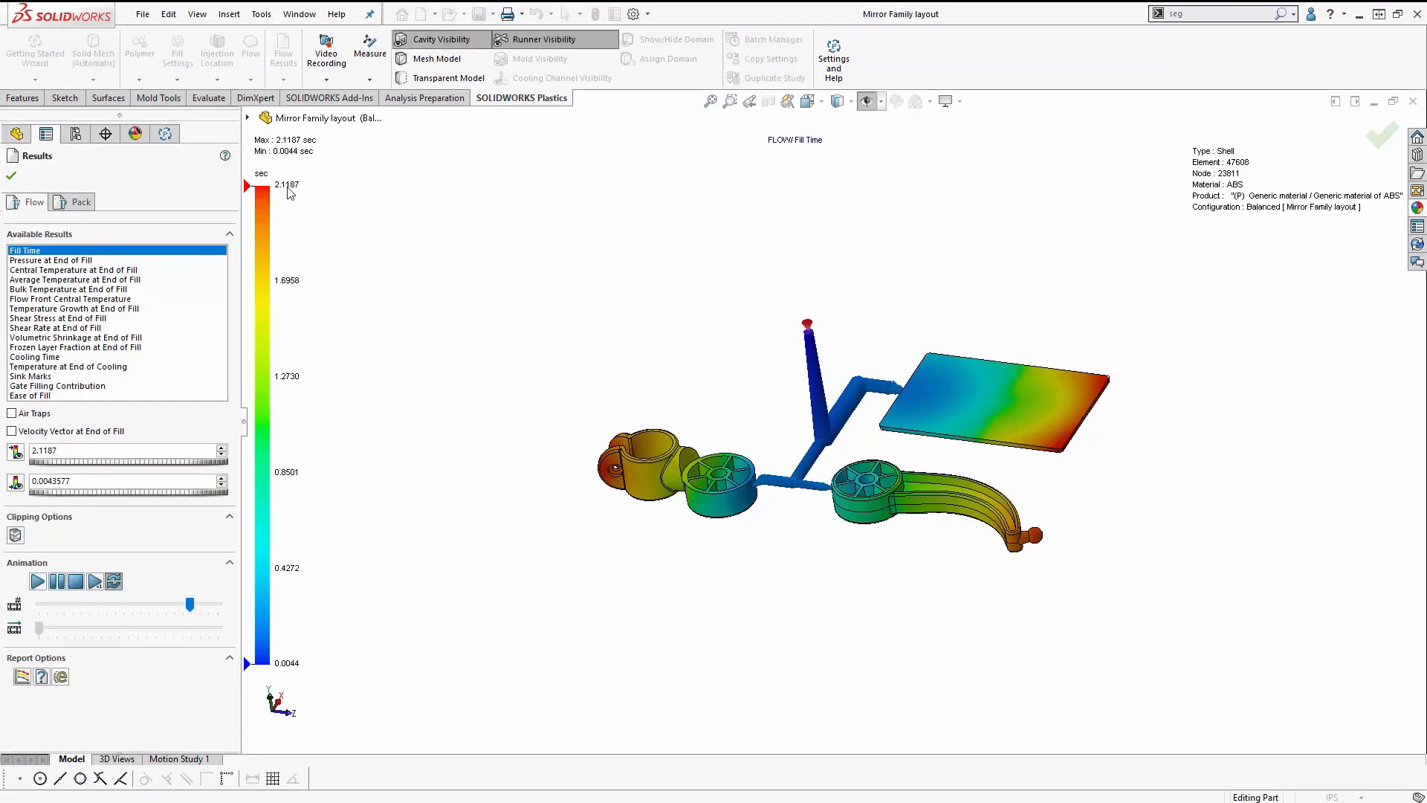
{"action": "middle_click_drag", "start_coordinate": [464, 519], "coordinate": [509, 539]}
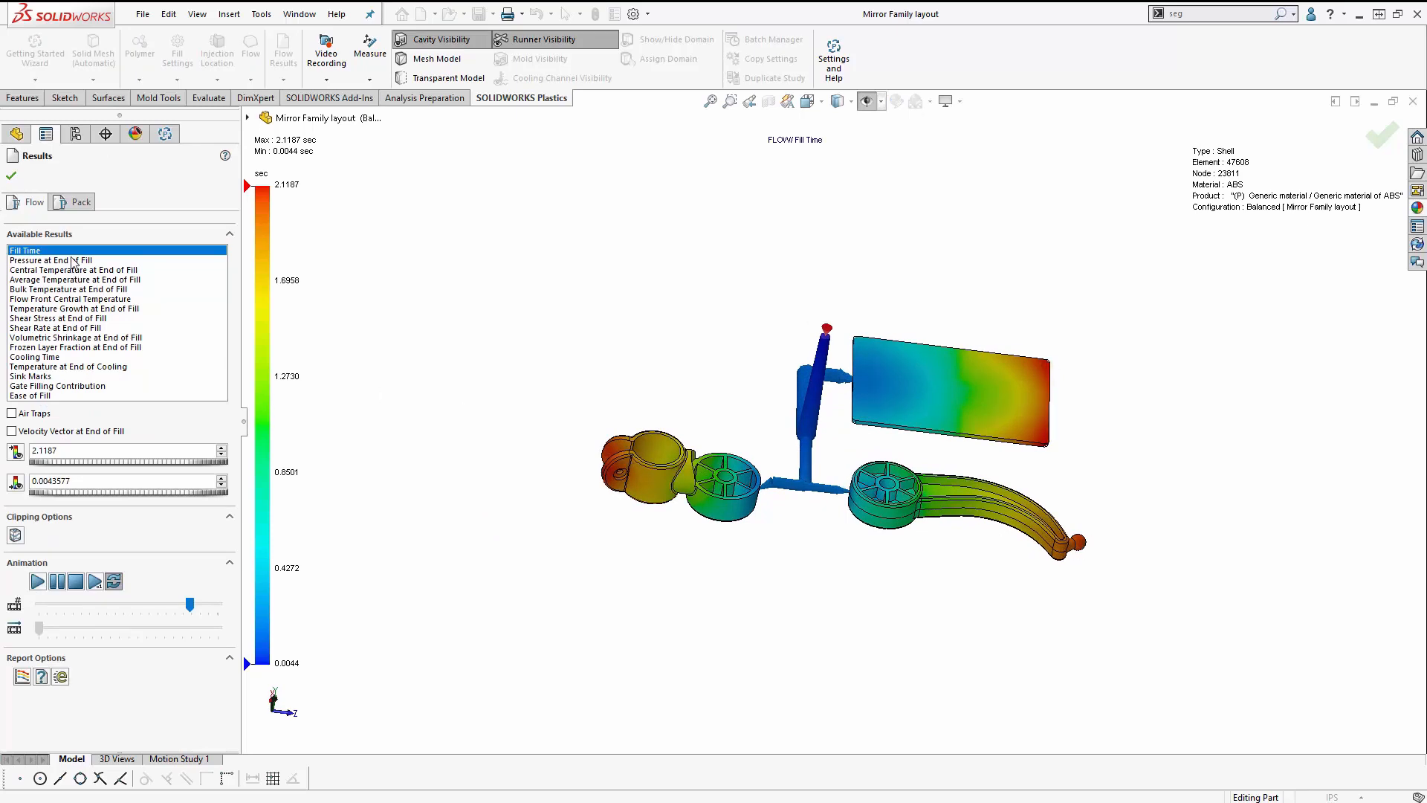
Step: Show the Pressure at End of Fill result, examine it from the sprue to the three parts, and close the results
{"action": "left_click", "coordinate": [74, 260]}
{"action": "middle_click_drag", "start_coordinate": [611, 507], "coordinate": [547, 532]}
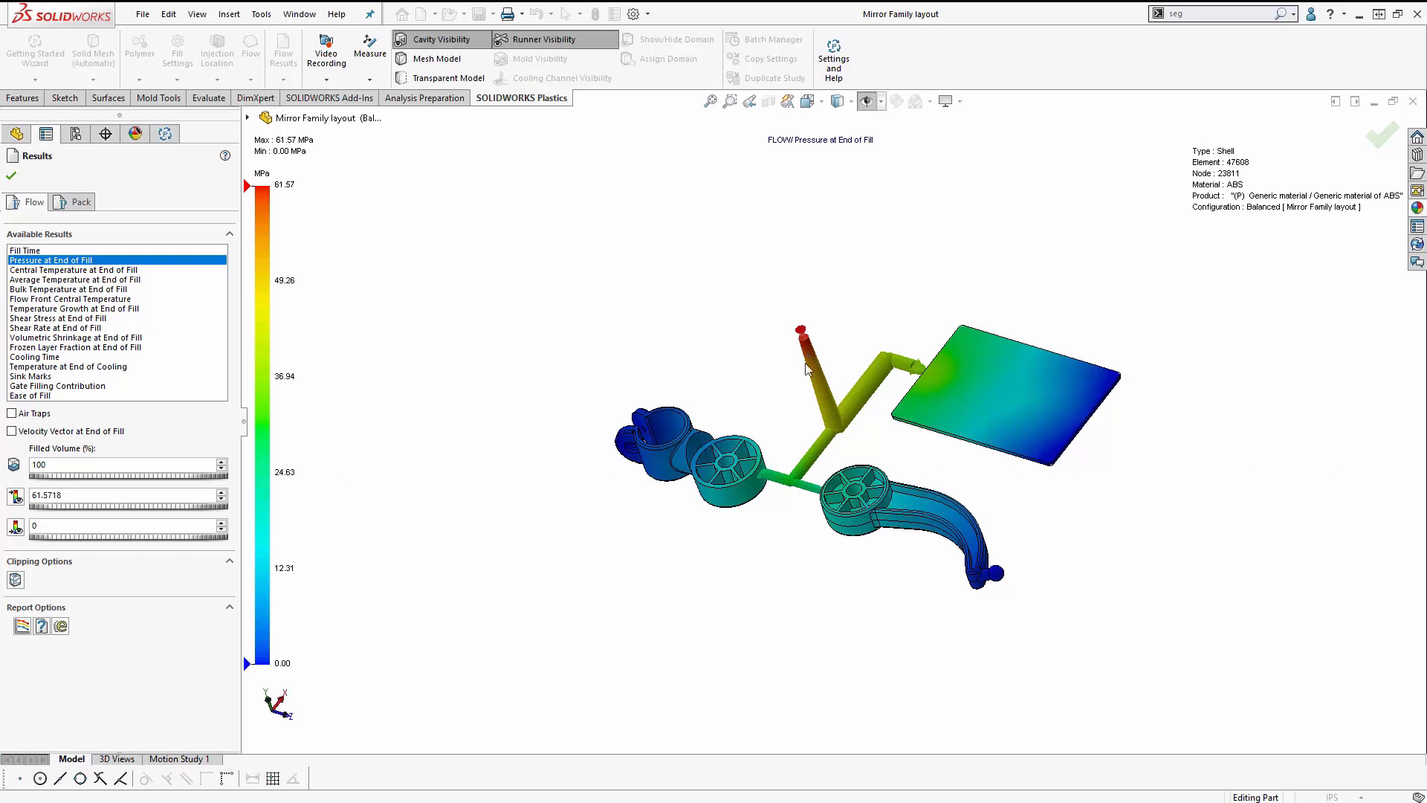
{"action": "middle_click_drag", "start_coordinate": [774, 583], "coordinate": [797, 540]}
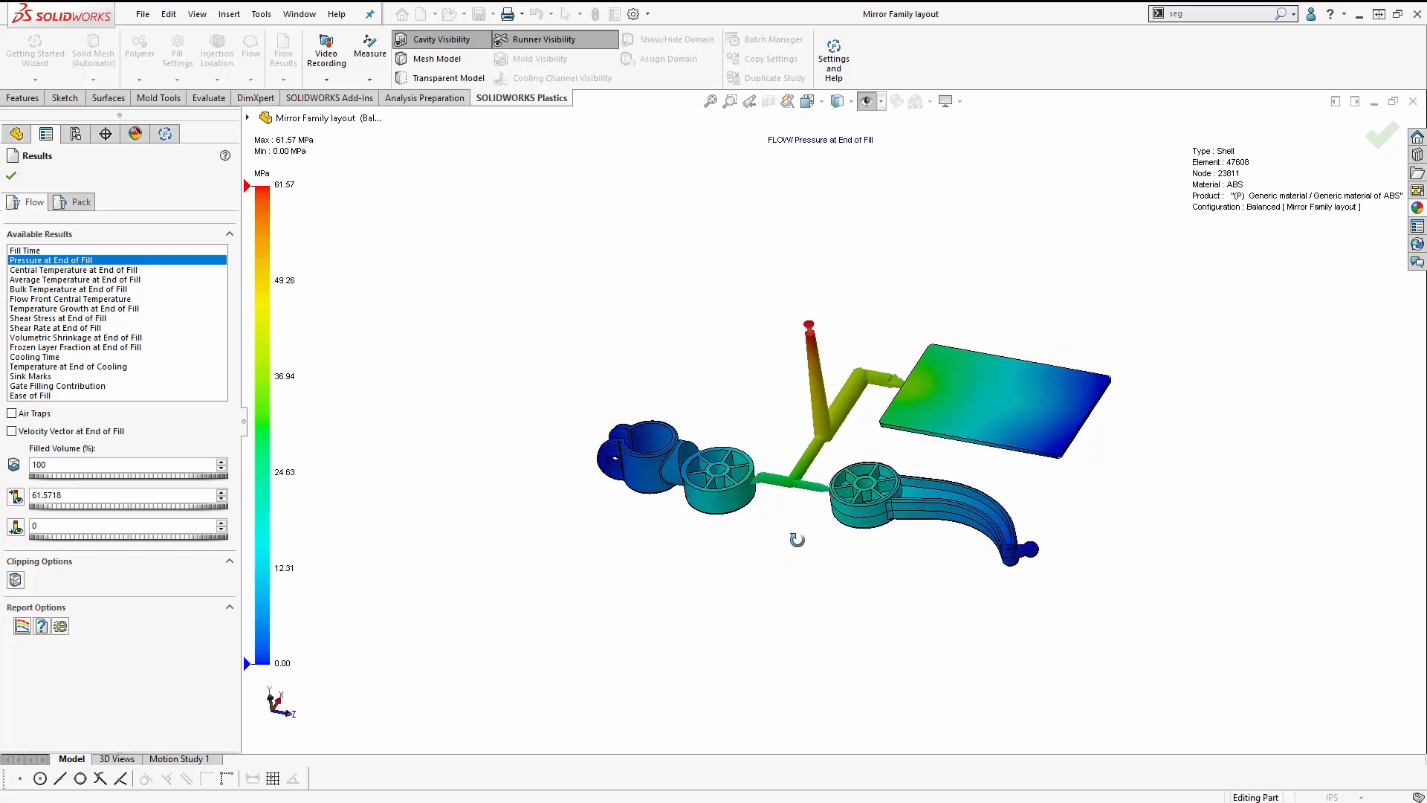
{"action": "scroll", "coordinate": [849, 436], "scroll_direction": "down", "scroll_amount": 2}
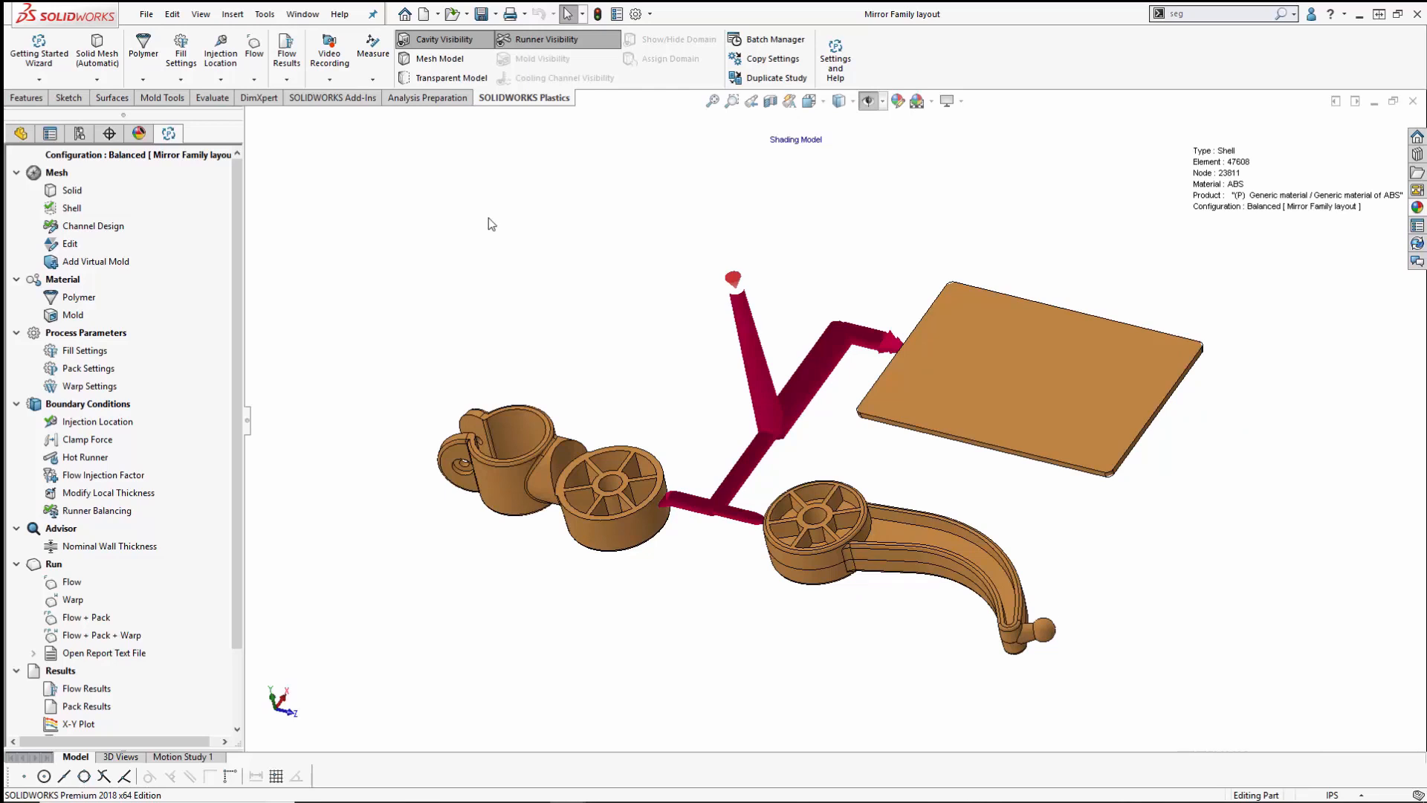
Step: Switch to the Mirror Family Solid document and view the plastics study of its Vent configuration
{"action": "key", "text": "ctrl+Tab"}
{"action": "left_click", "coordinate": [812, 412]}
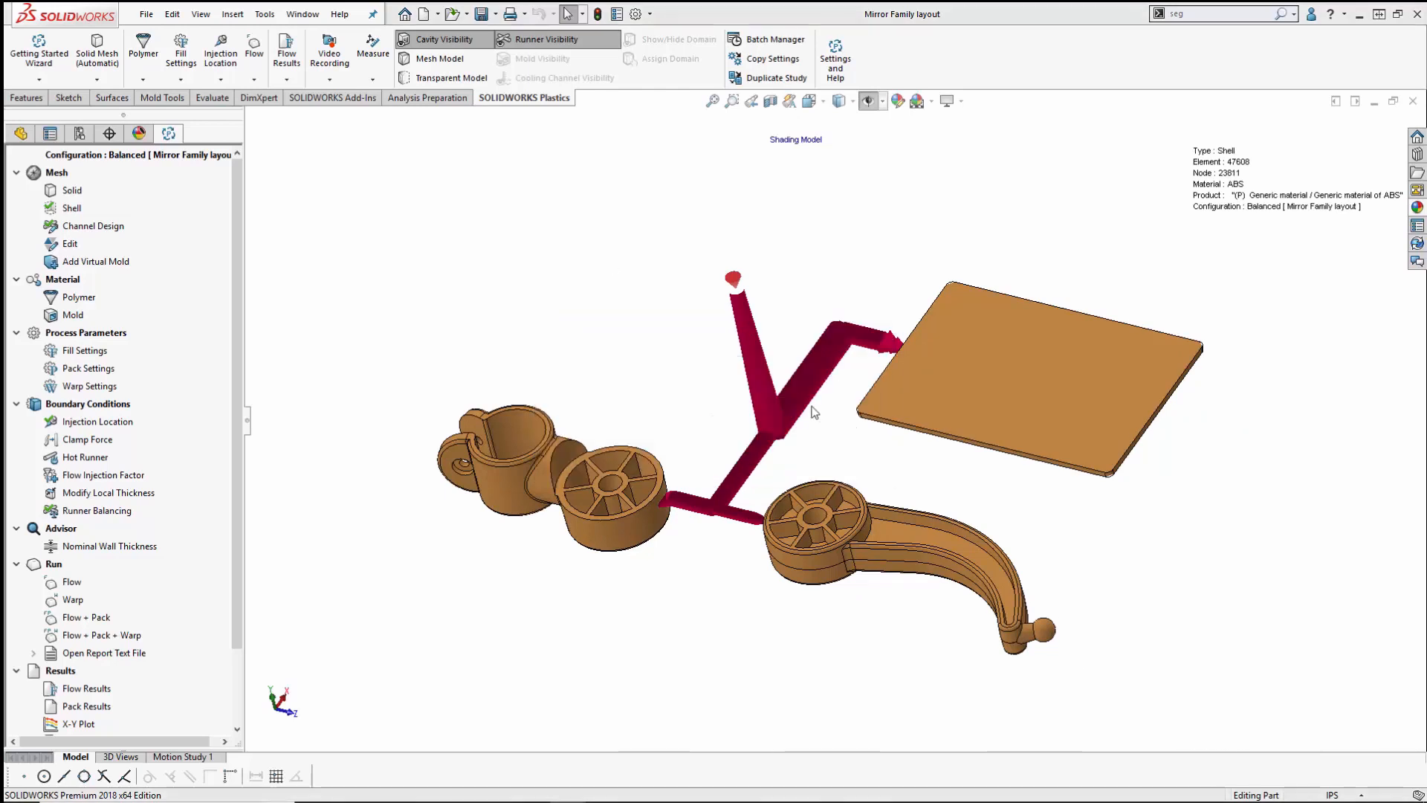
{"action": "middle_click_drag", "start_coordinate": [813, 413], "coordinate": [1126, 368]}
{"action": "key", "text": "f"}
{"action": "middle_click_drag", "start_coordinate": [989, 398], "coordinate": [499, 353]}
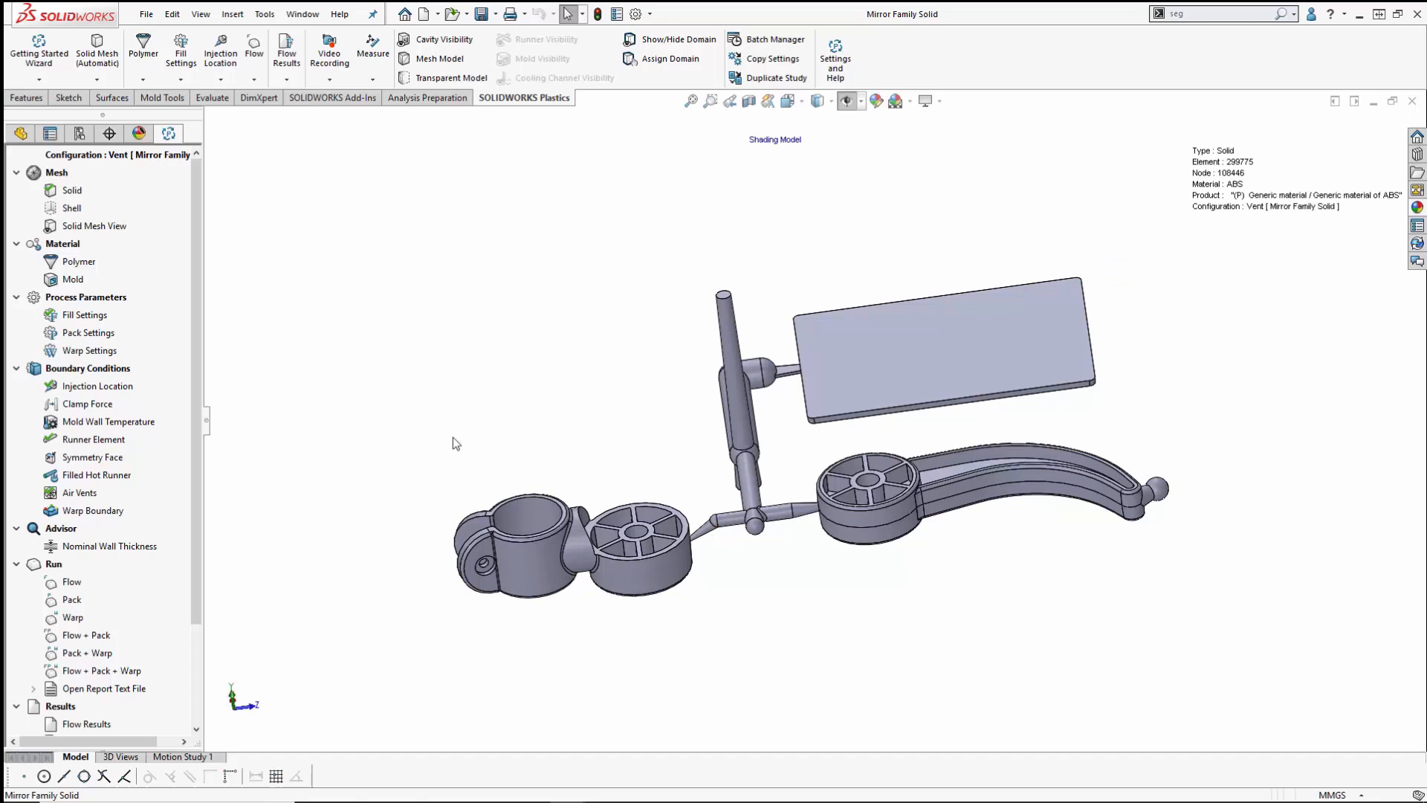
{"action": "left_click_drag", "start_coordinate": [196, 186], "coordinate": [214, 163]}
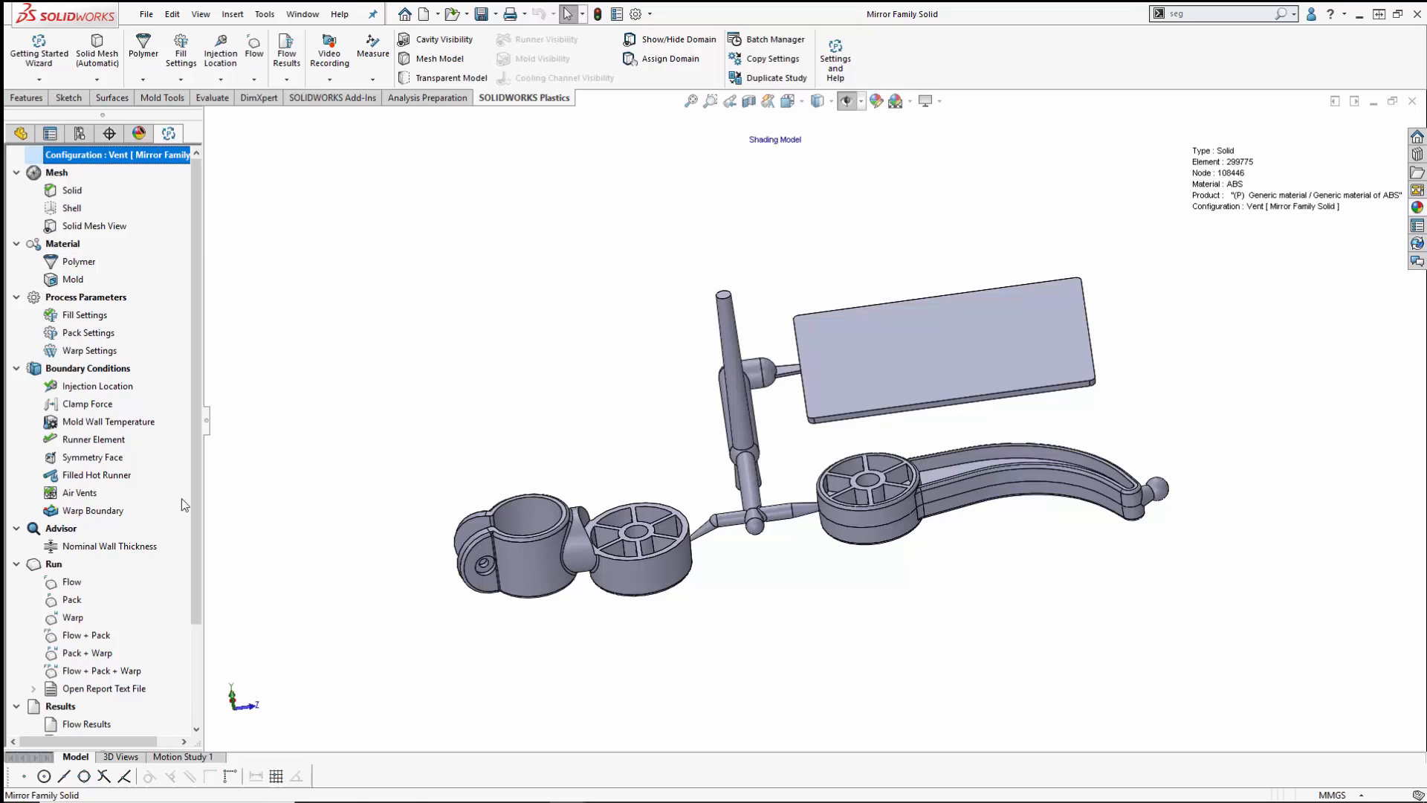
Step: Open the Air Vents settings and examine the vent locations at the runner end and on the split clamp
{"action": "double_click", "coordinate": [87, 492]}
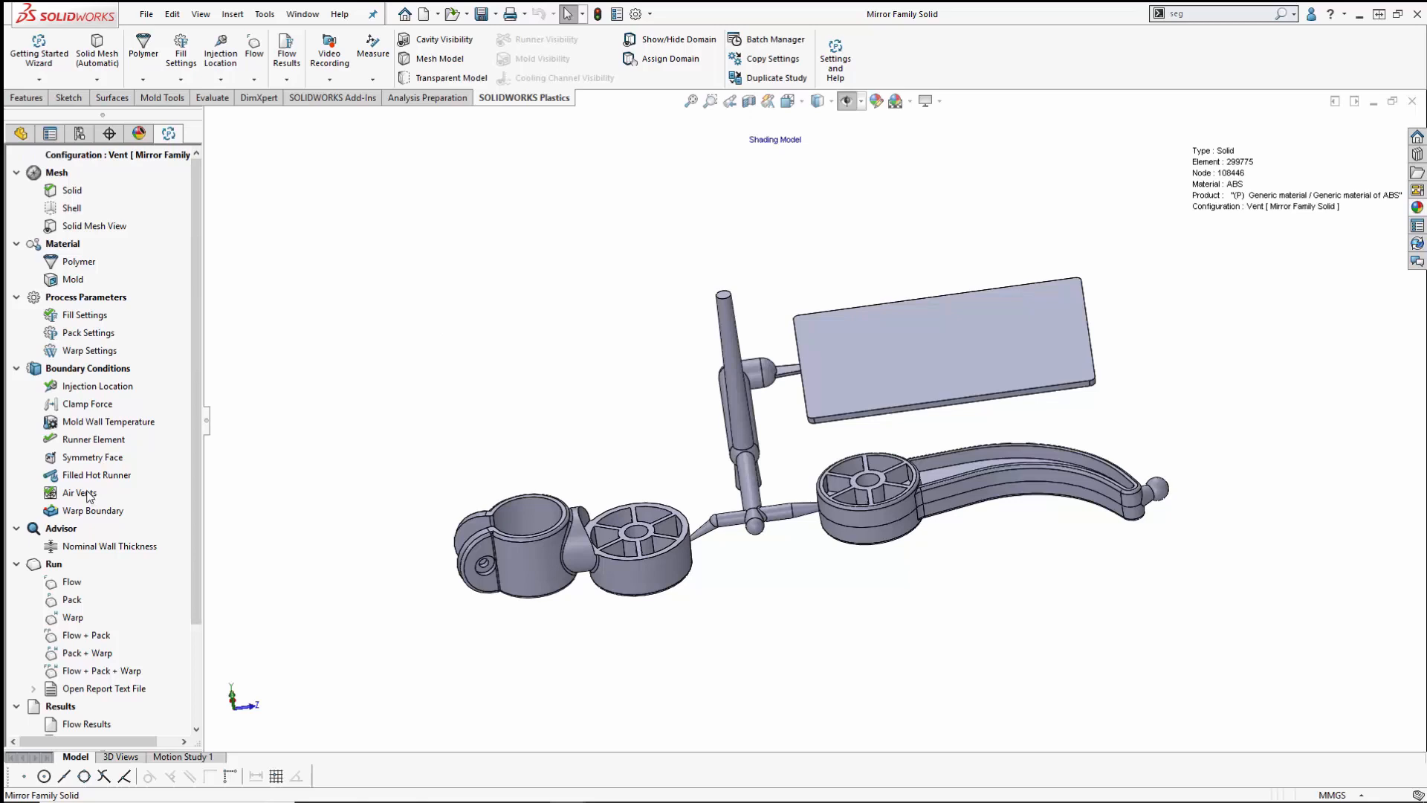
{"action": "right_click", "coordinate": [89, 494]}
{"action": "left_click", "coordinate": [149, 502]}
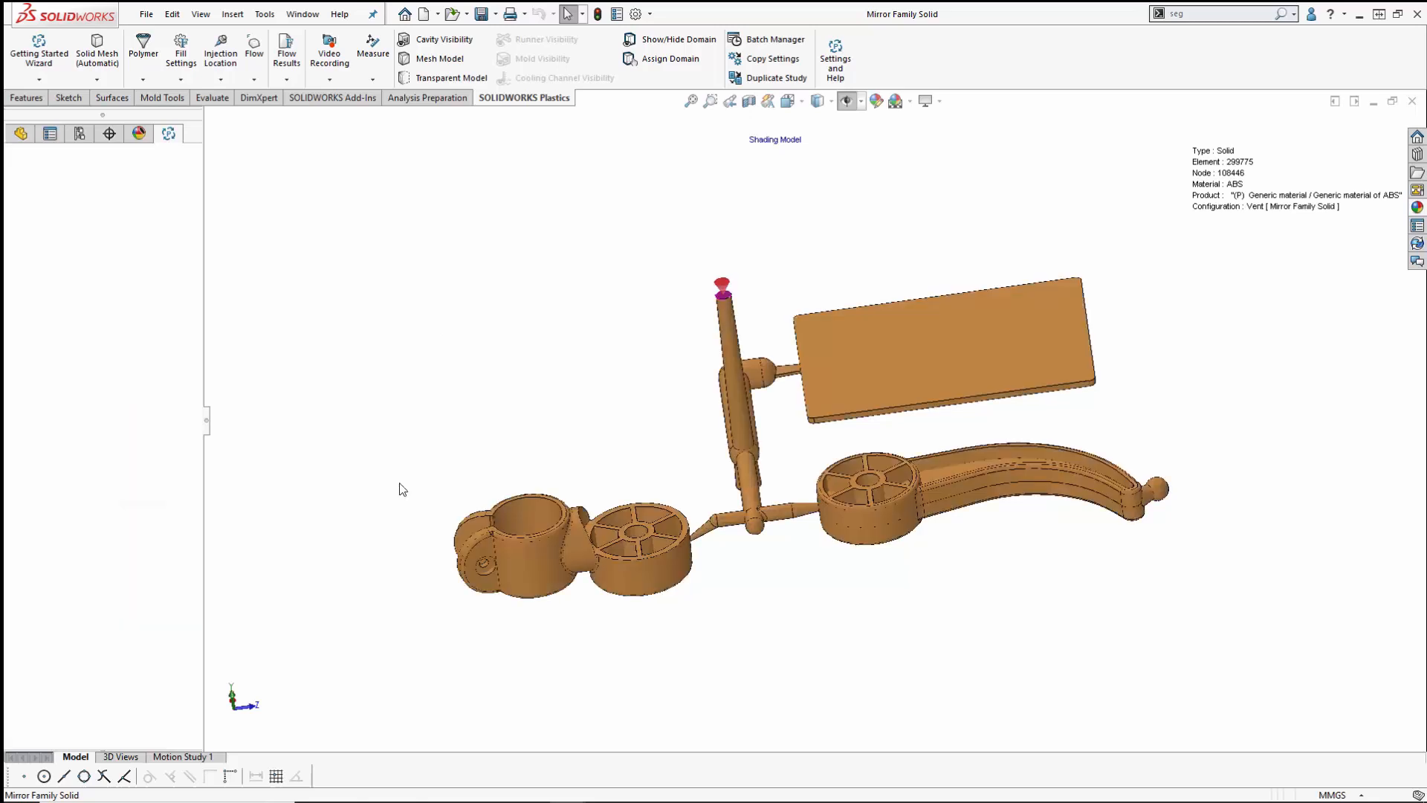
{"action": "scroll", "coordinate": [756, 521], "scroll_direction": "up", "scroll_amount": 2}
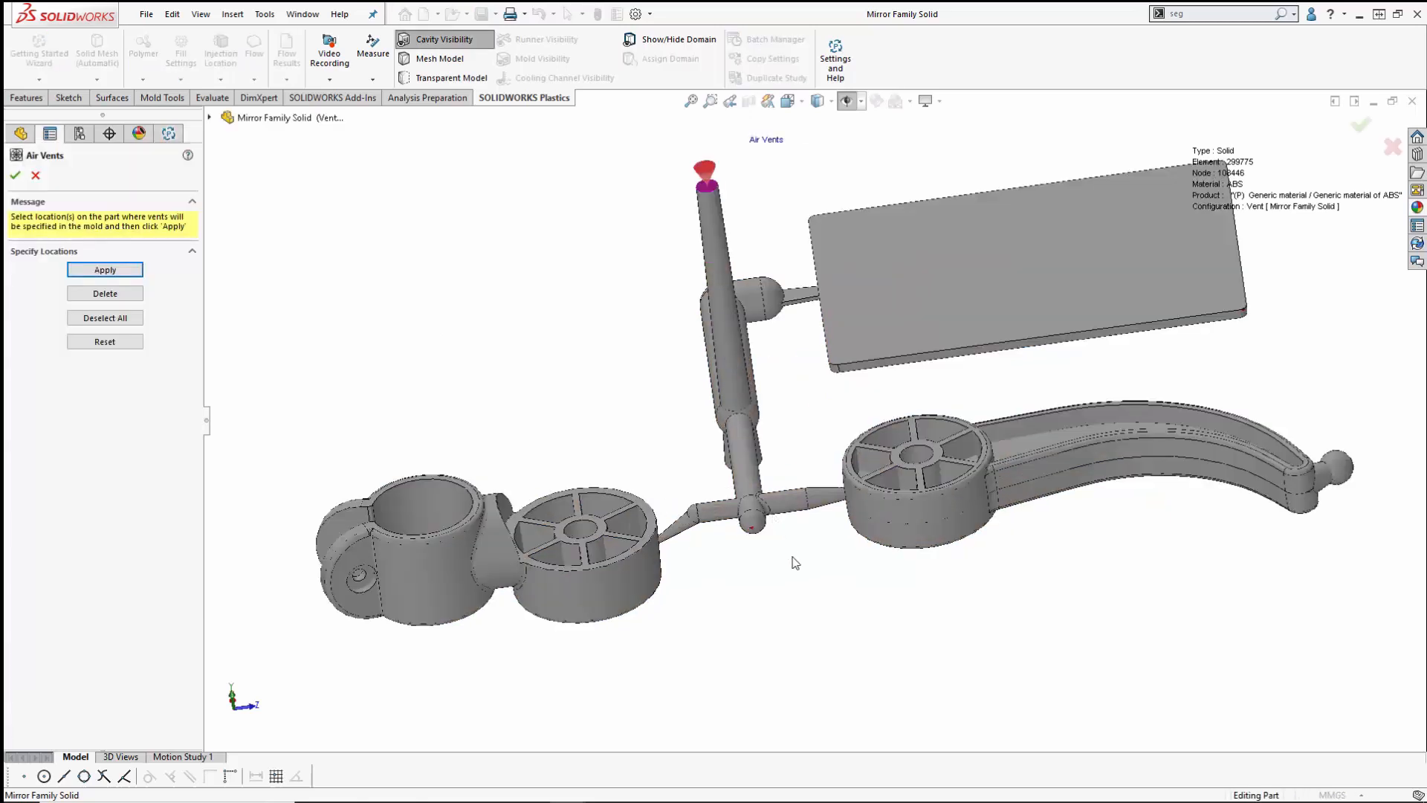
{"action": "scroll", "coordinate": [756, 532], "scroll_direction": "up", "scroll_amount": 4}
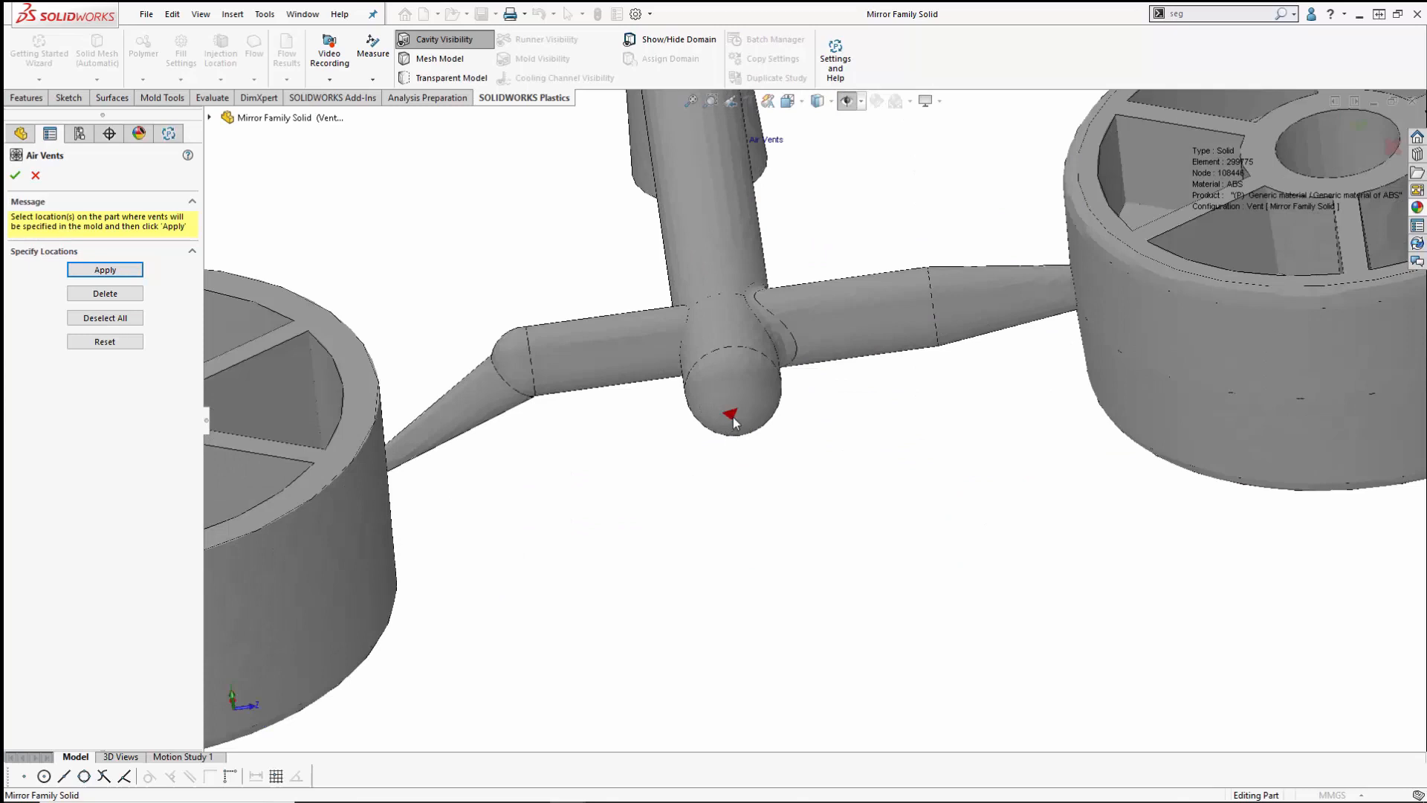
{"action": "scroll", "coordinate": [751, 474], "scroll_direction": "down", "scroll_amount": 8}
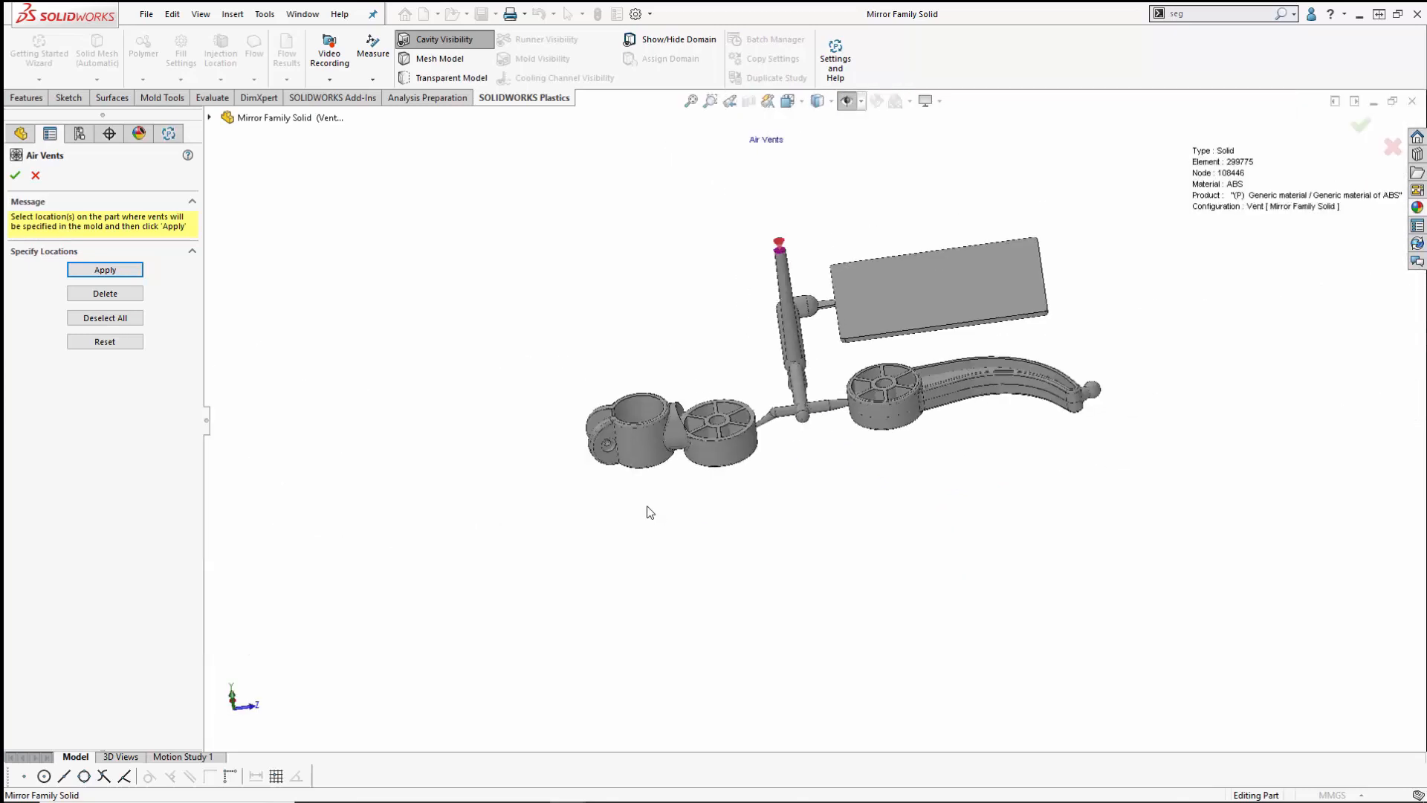
{"action": "middle_click_drag", "start_coordinate": [651, 512], "coordinate": [743, 478]}
{"action": "scroll", "coordinate": [828, 436], "scroll_direction": "up", "scroll_amount": 6}
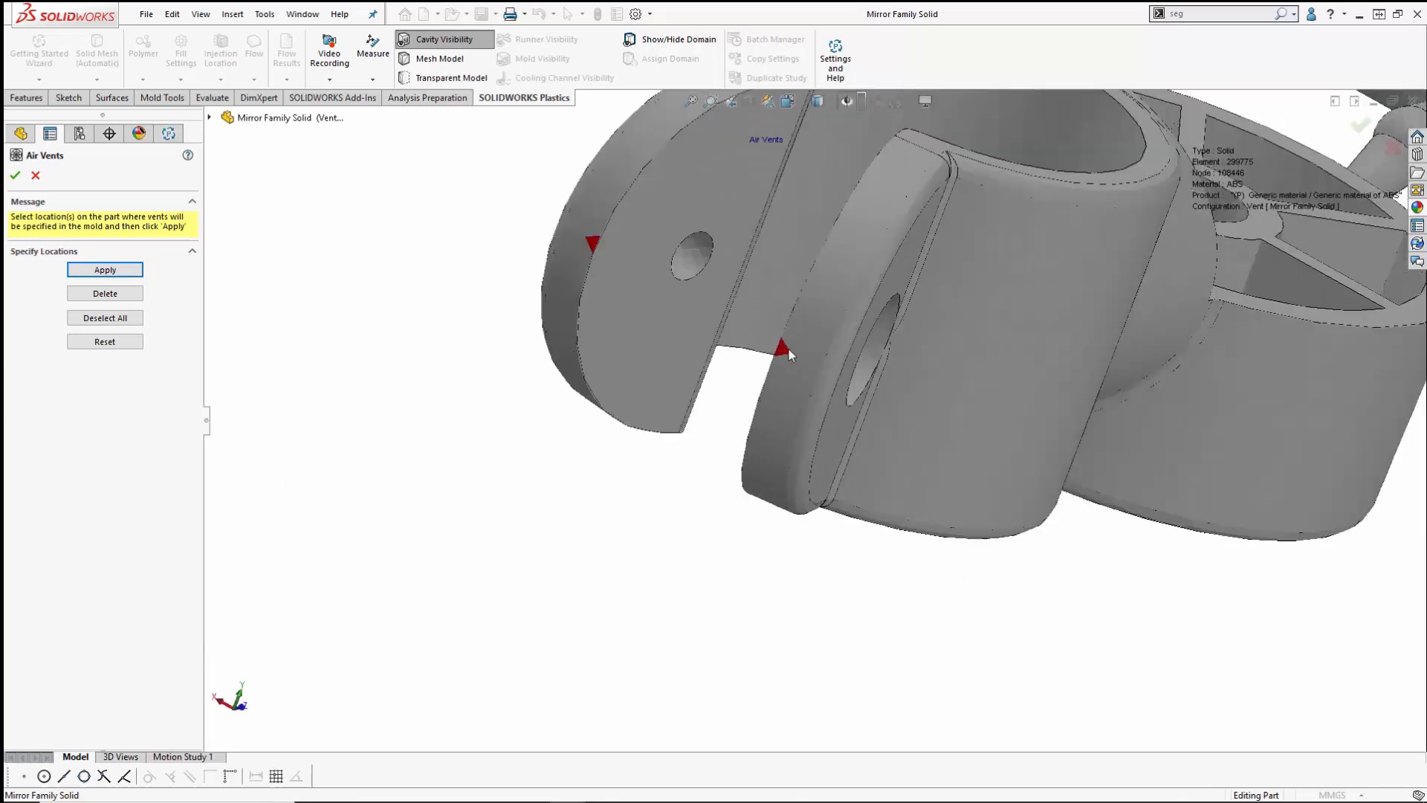
{"action": "scroll", "coordinate": [918, 488], "scroll_direction": "down", "scroll_amount": 8}
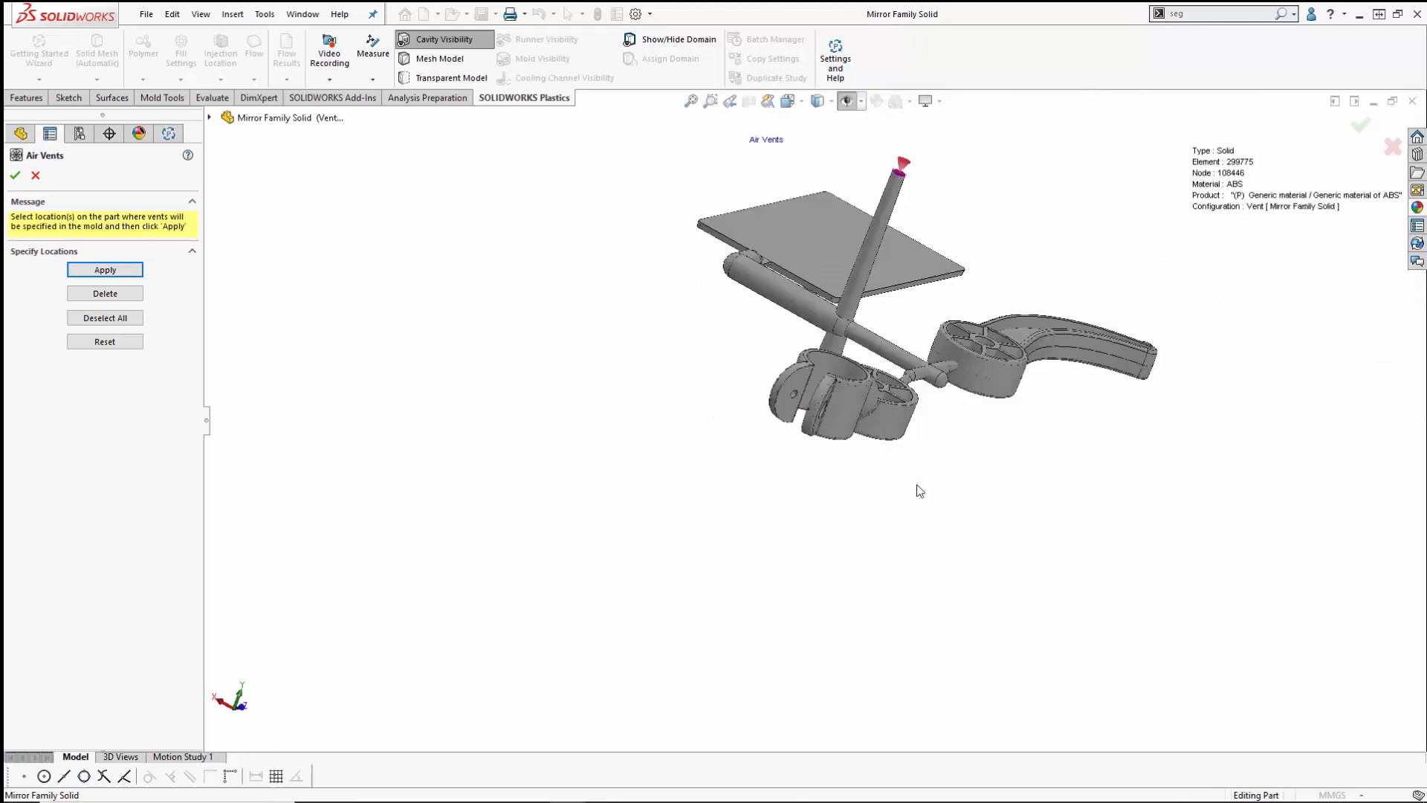
Step: Examine the other vent locations across the family layout and accept the Air Vents settings
{"action": "middle_click_drag", "start_coordinate": [965, 478], "coordinate": [895, 443]}
{"action": "scroll", "coordinate": [872, 355], "scroll_direction": "up", "scroll_amount": 2}
{"action": "middle_click_drag", "start_coordinate": [1014, 465], "coordinate": [979, 442]}
{"action": "scroll", "coordinate": [688, 503], "scroll_direction": "up", "scroll_amount": 6}
{"action": "scroll", "coordinate": [691, 504], "scroll_direction": "down", "scroll_amount": 8}
{"action": "scroll", "coordinate": [867, 342], "scroll_direction": "up", "scroll_amount": 4}
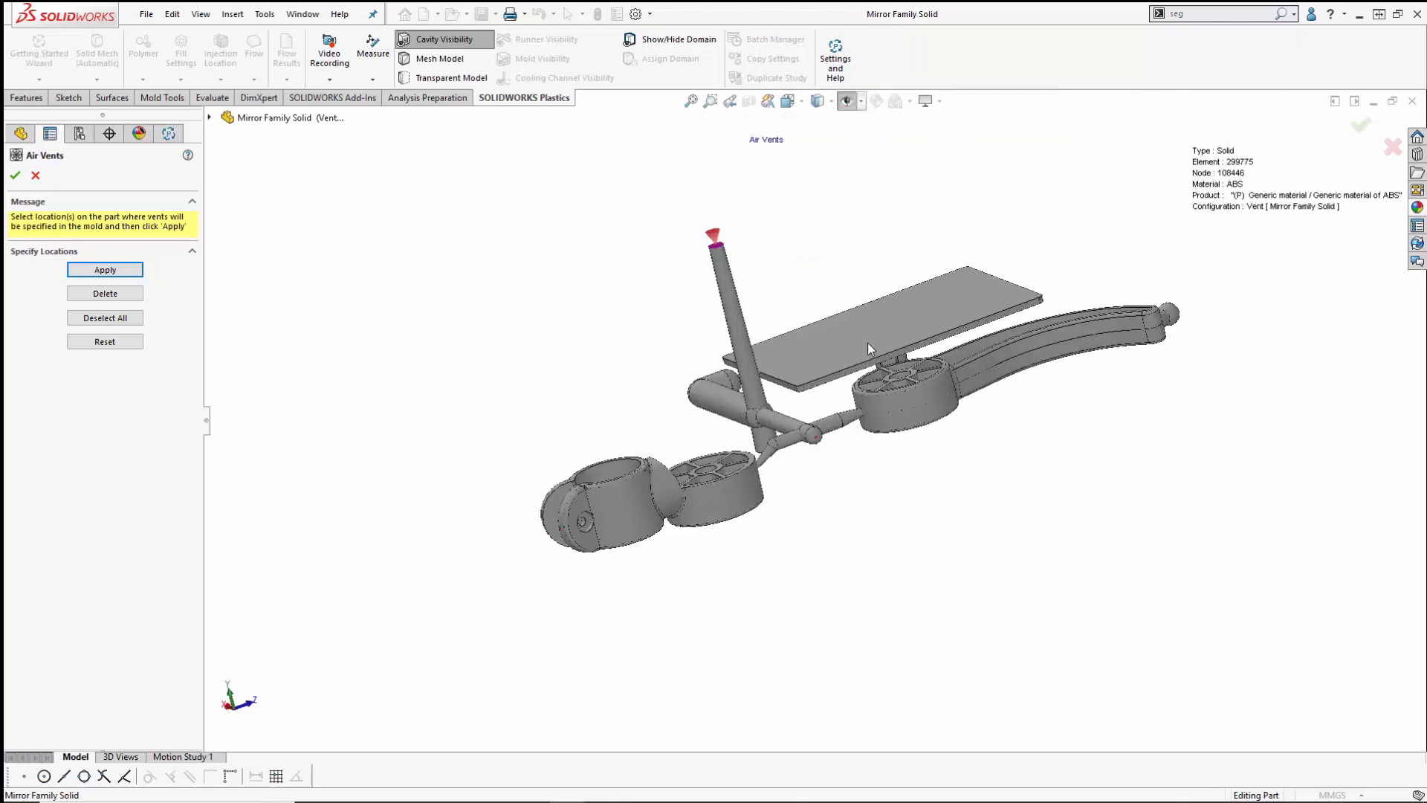
{"action": "left_click", "coordinate": [15, 177]}
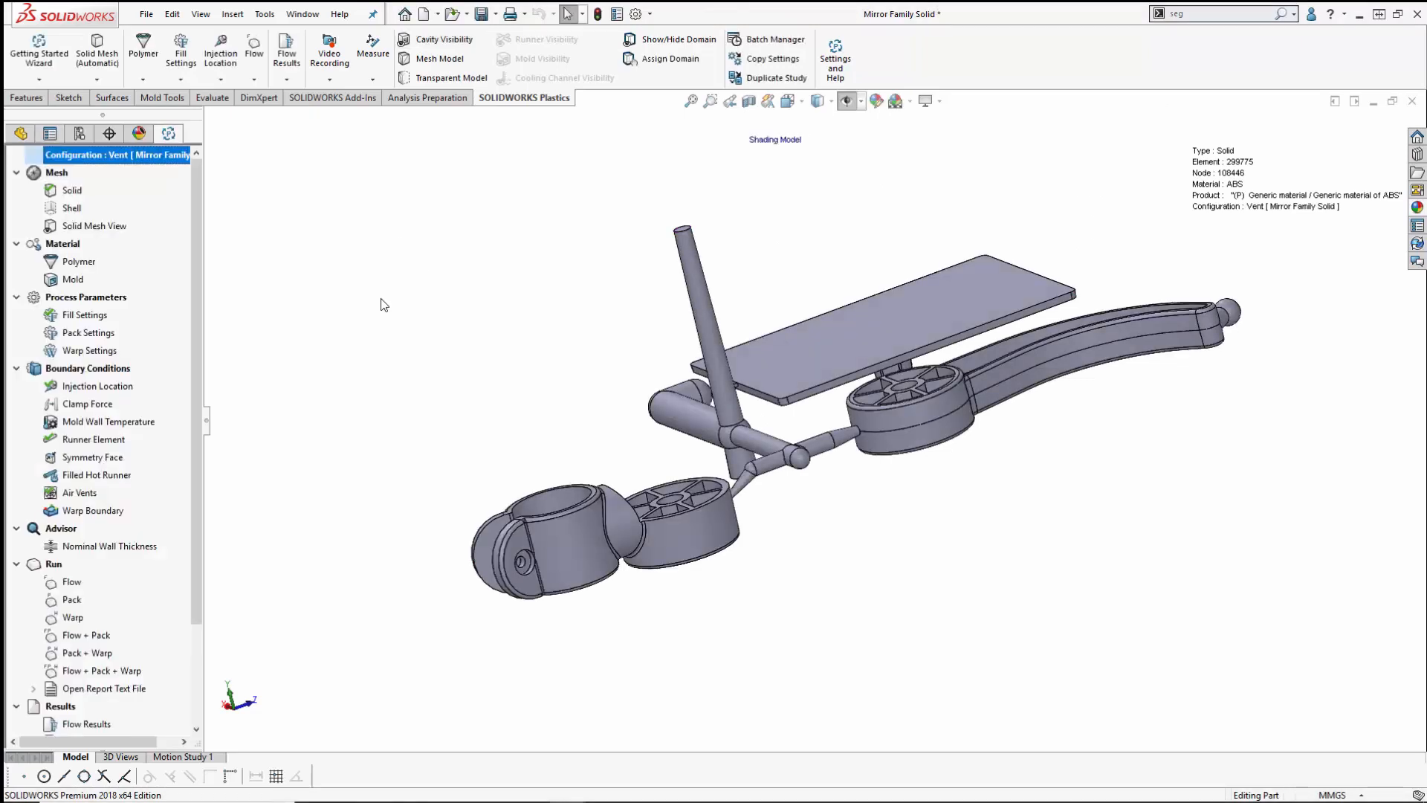
Step: Open the Fill Settings, review the Venting Analysis cavity air pressure and temperature, and cancel the settings
{"action": "left_click", "coordinate": [93, 316]}
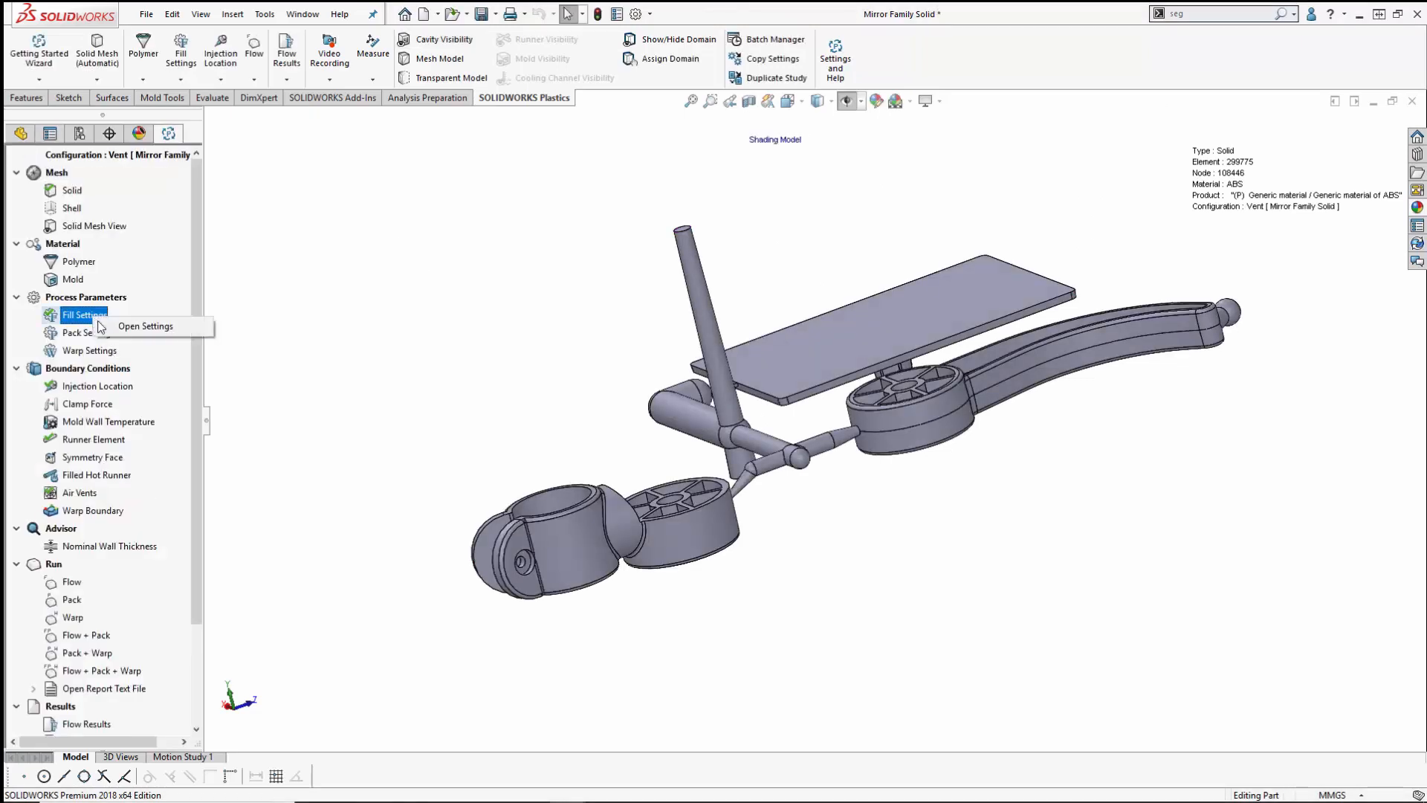
{"action": "left_click", "coordinate": [145, 326]}
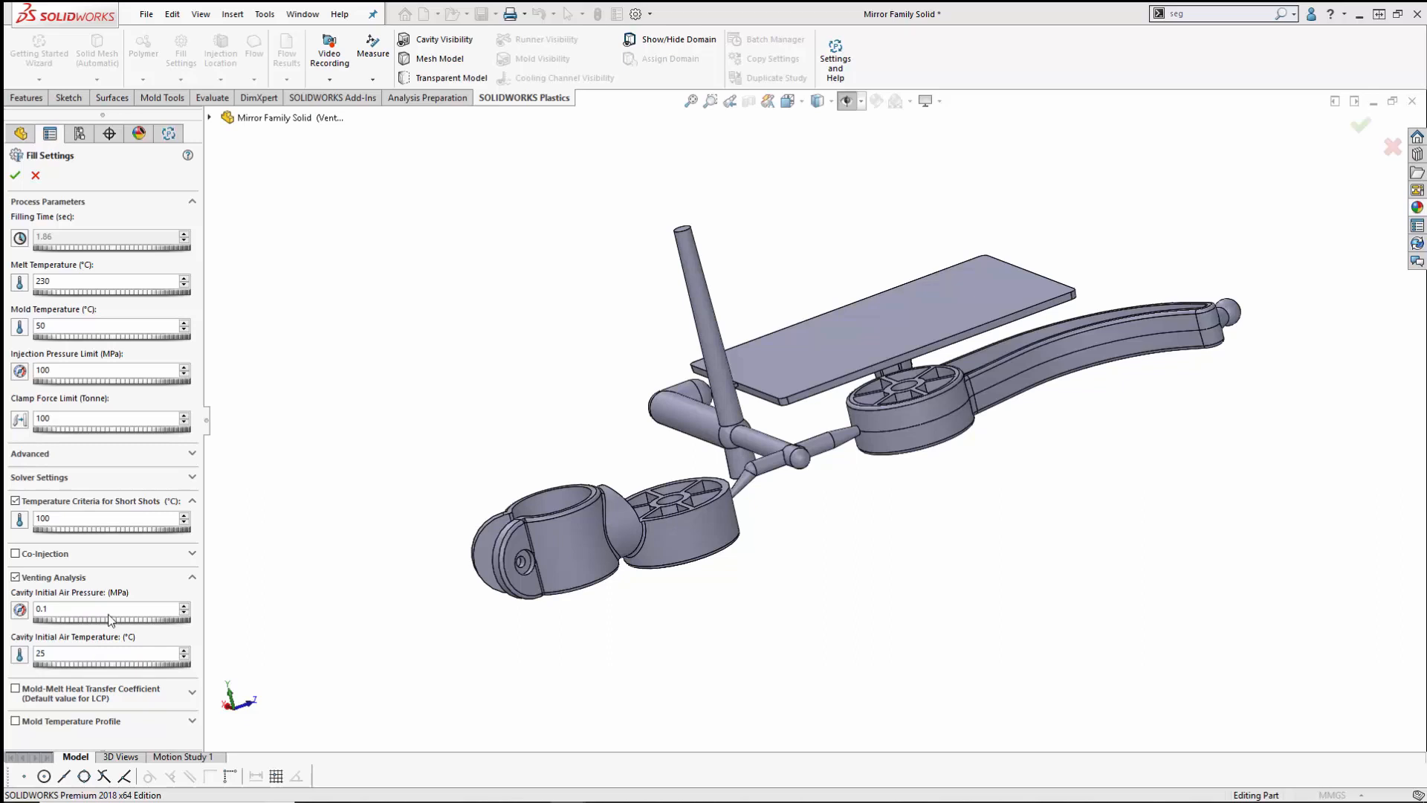
{"action": "left_click", "coordinate": [33, 177]}
Step: Show the Venting Pressure flow result and examine the tips of the slotted boss beneath the mirror plate
{"action": "scroll", "coordinate": [81, 601], "scroll_direction": "down", "scroll_amount": 4}
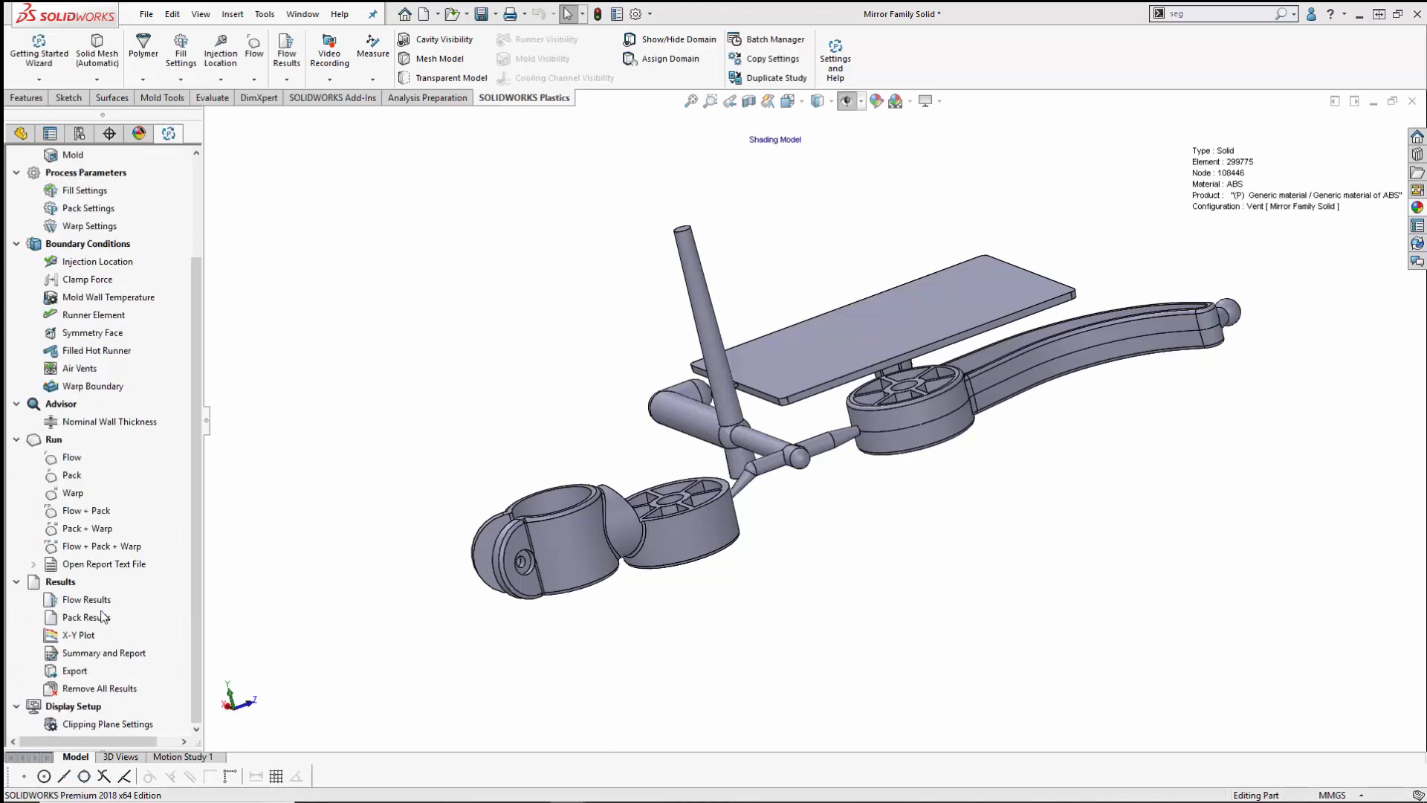
{"action": "double_click", "coordinate": [84, 601]}
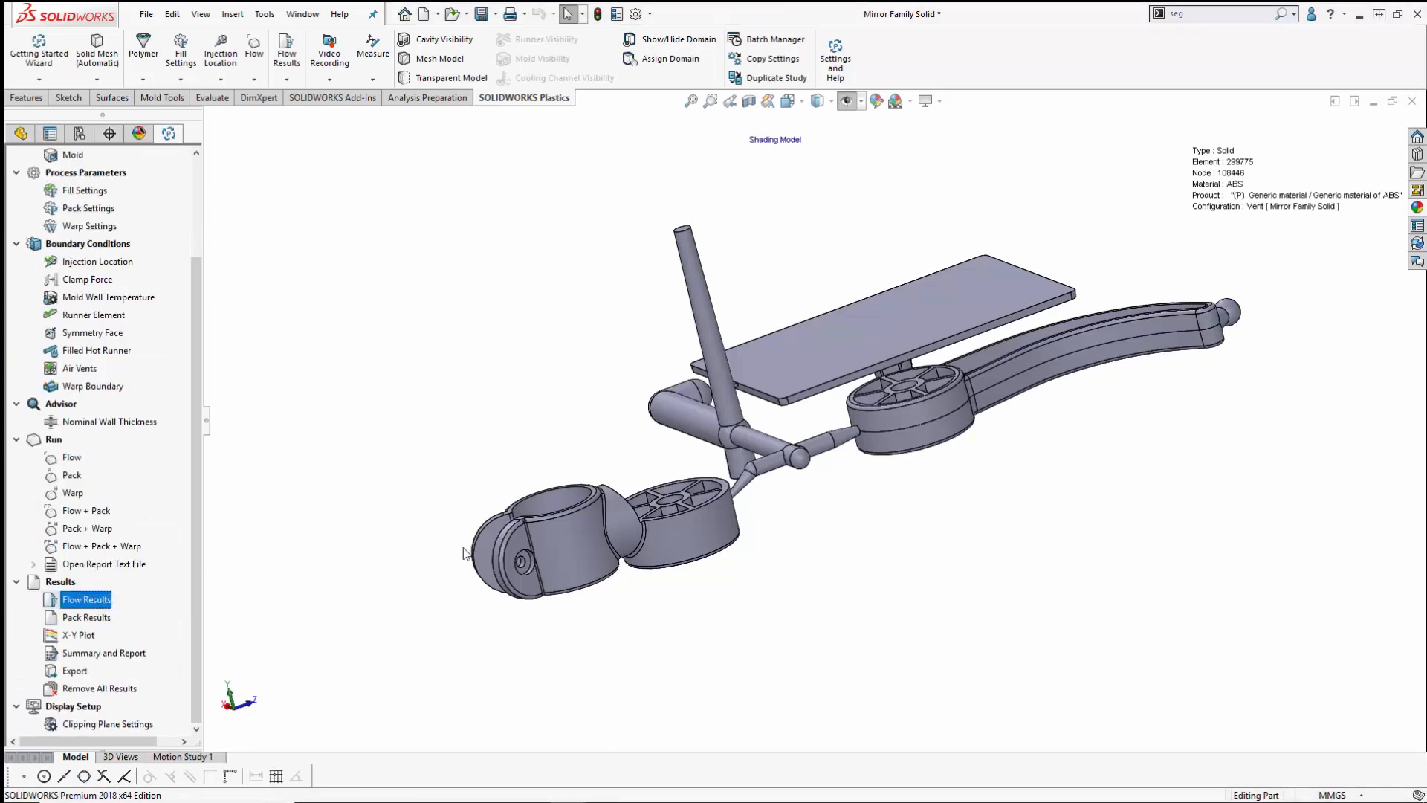
{"action": "left_click", "coordinate": [57, 347]}
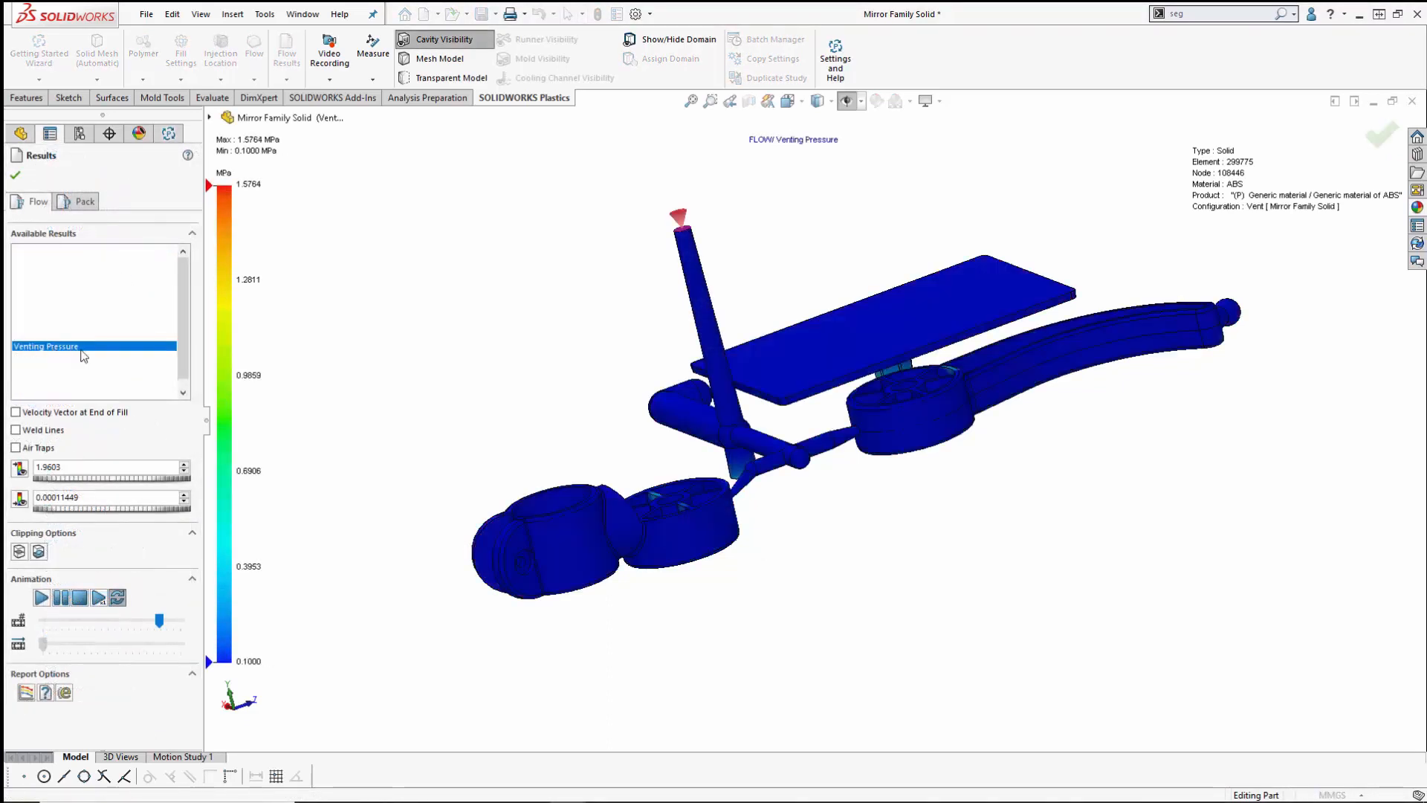
{"action": "scroll", "coordinate": [766, 545], "scroll_direction": "down", "scroll_amount": 3}
{"action": "middle_click_drag", "start_coordinate": [799, 494], "coordinate": [746, 338]}
{"action": "scroll", "coordinate": [1099, 550], "scroll_direction": "down", "scroll_amount": 4}
{"action": "scroll", "coordinate": [1210, 572], "scroll_direction": "down", "scroll_amount": 5}
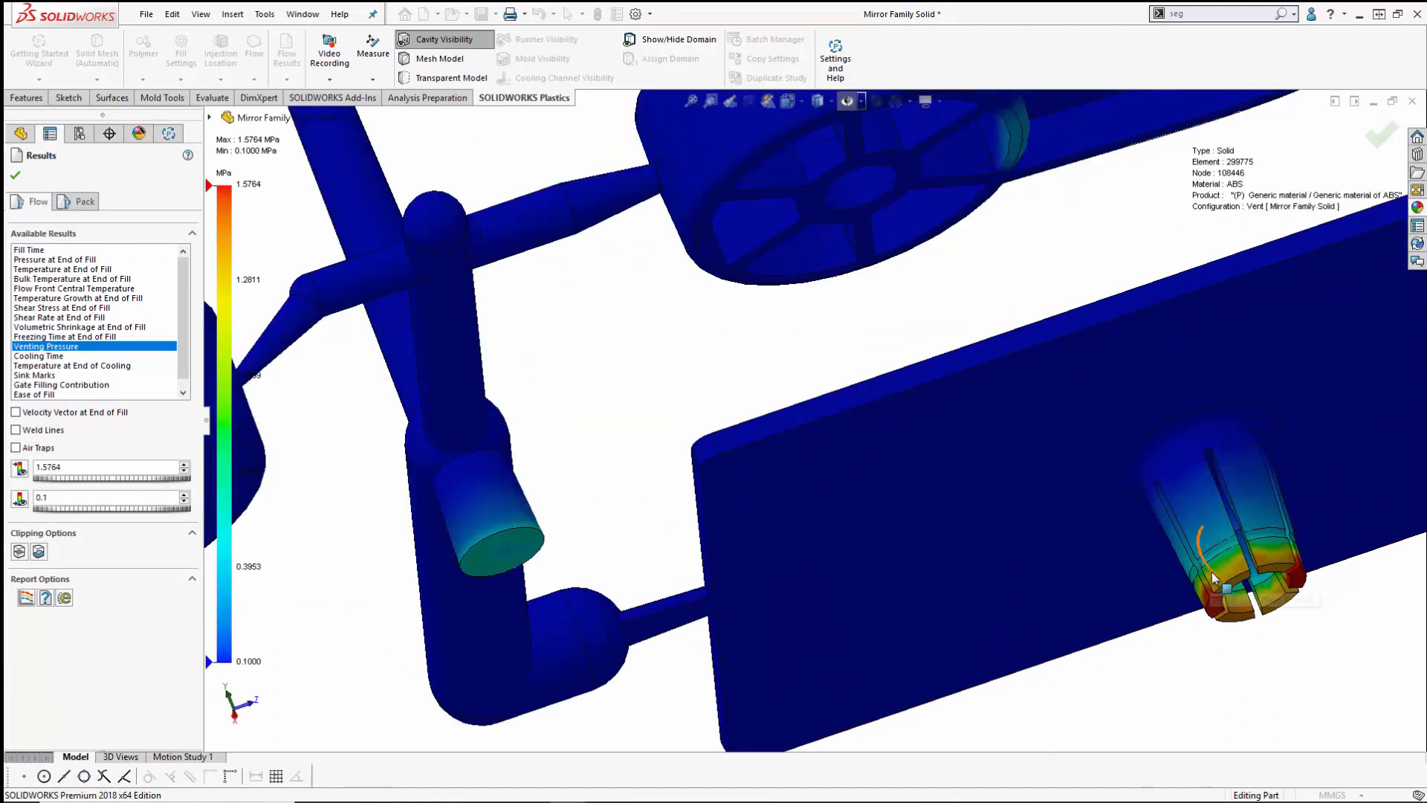
{"action": "scroll", "coordinate": [1210, 572], "scroll_direction": "down", "scroll_amount": 5}
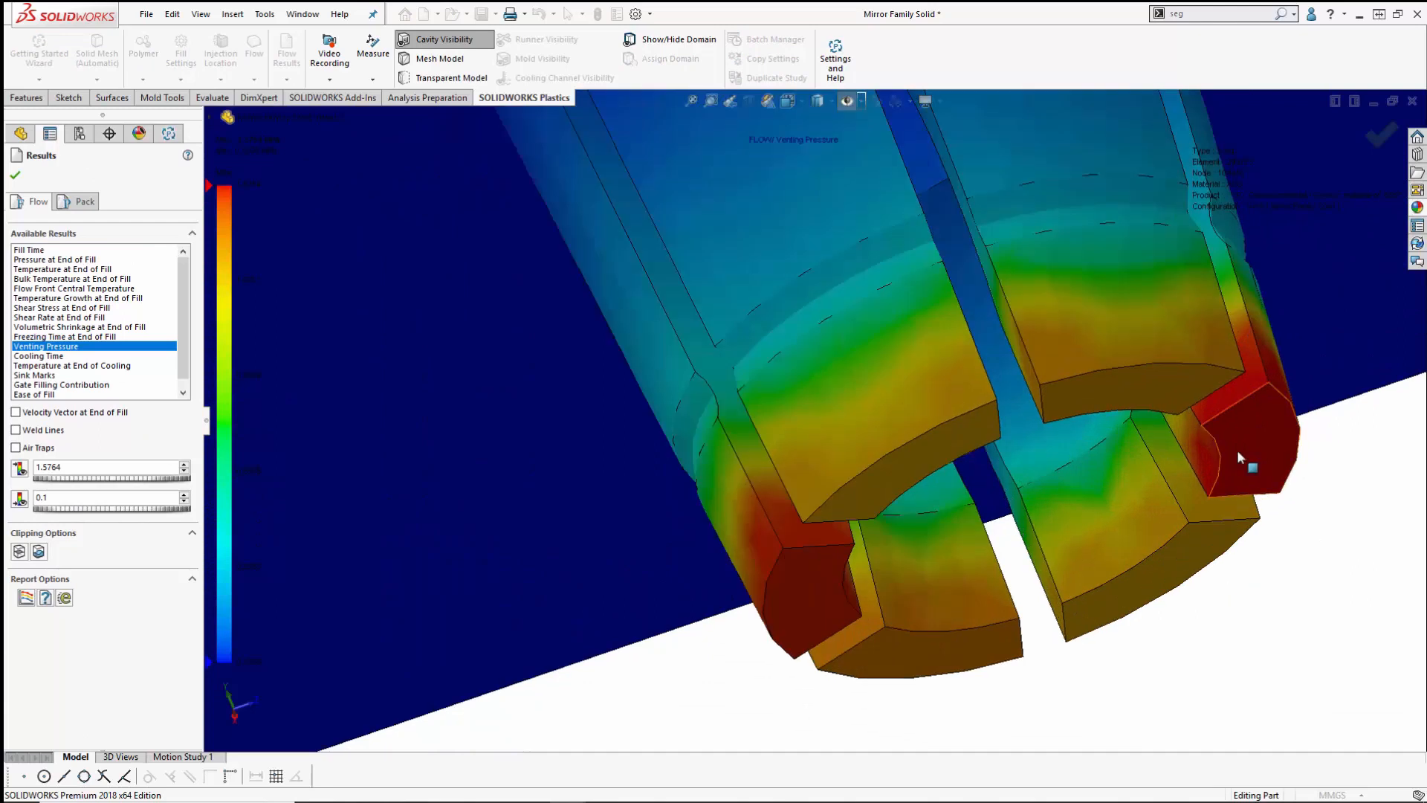
{"action": "scroll", "coordinate": [1260, 444], "scroll_direction": "up", "scroll_amount": 10}
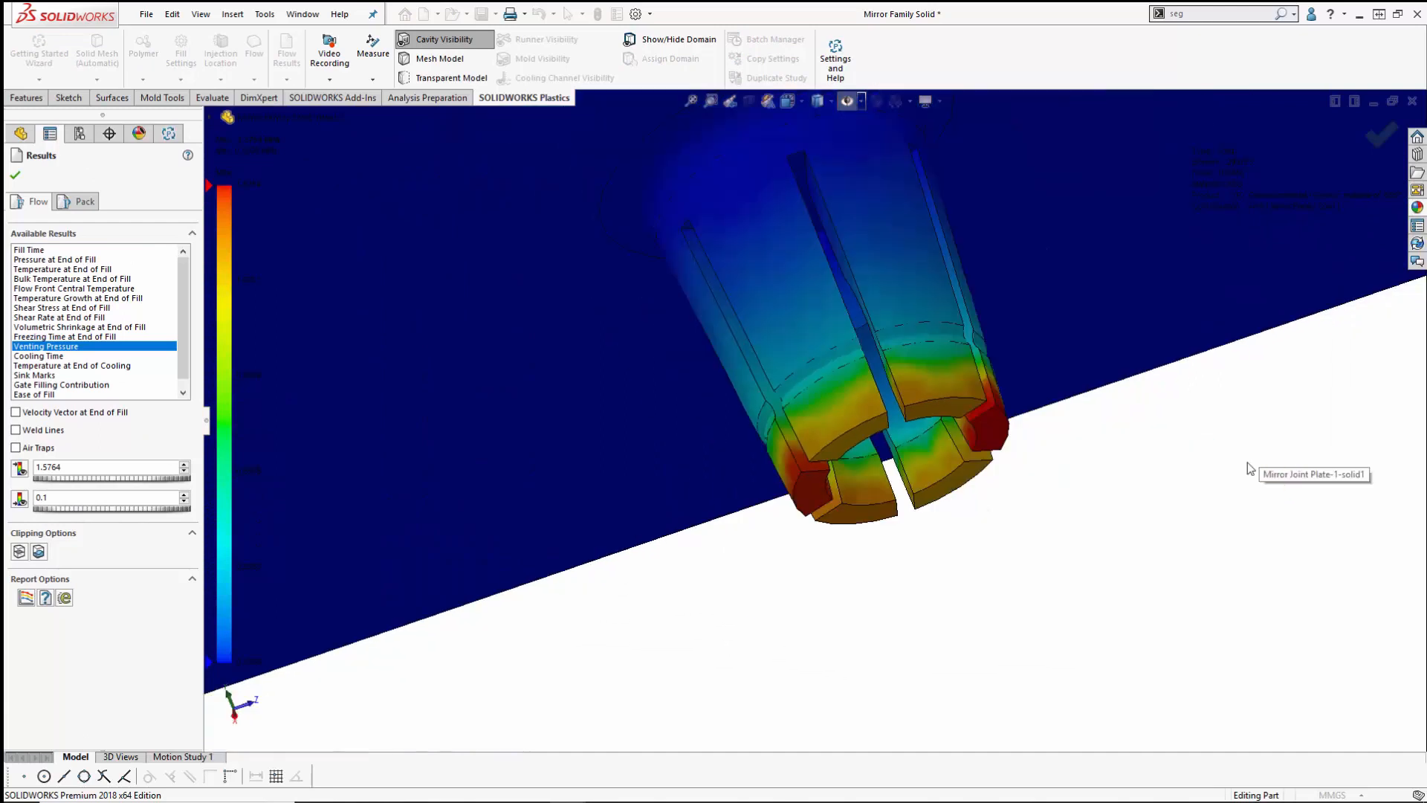
Step: Examine the venting pressure along the slotted boss from the side and up close at its end segments
{"action": "middle_click_drag", "start_coordinate": [984, 461], "coordinate": [975, 538]}
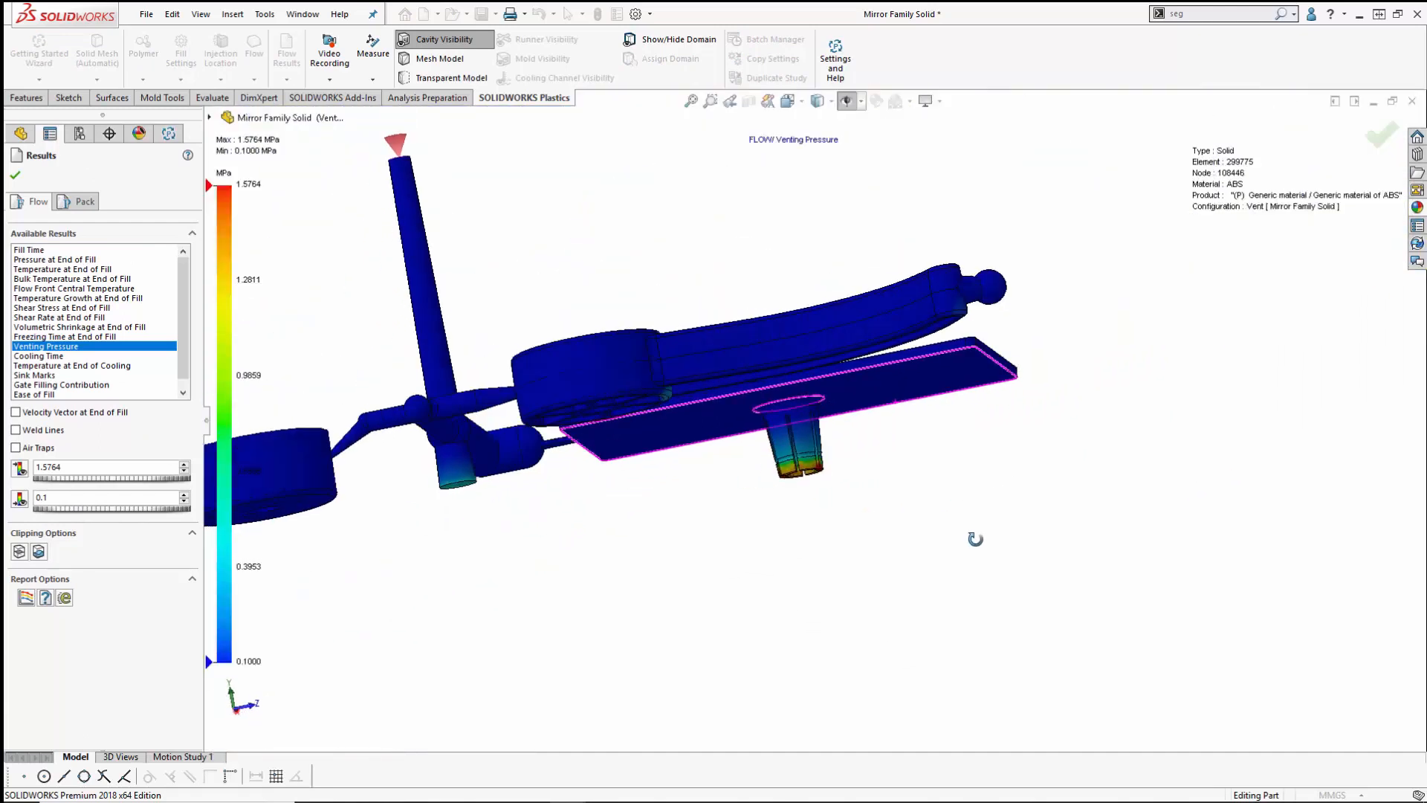
{"action": "scroll", "coordinate": [800, 448], "scroll_direction": "down", "scroll_amount": 6}
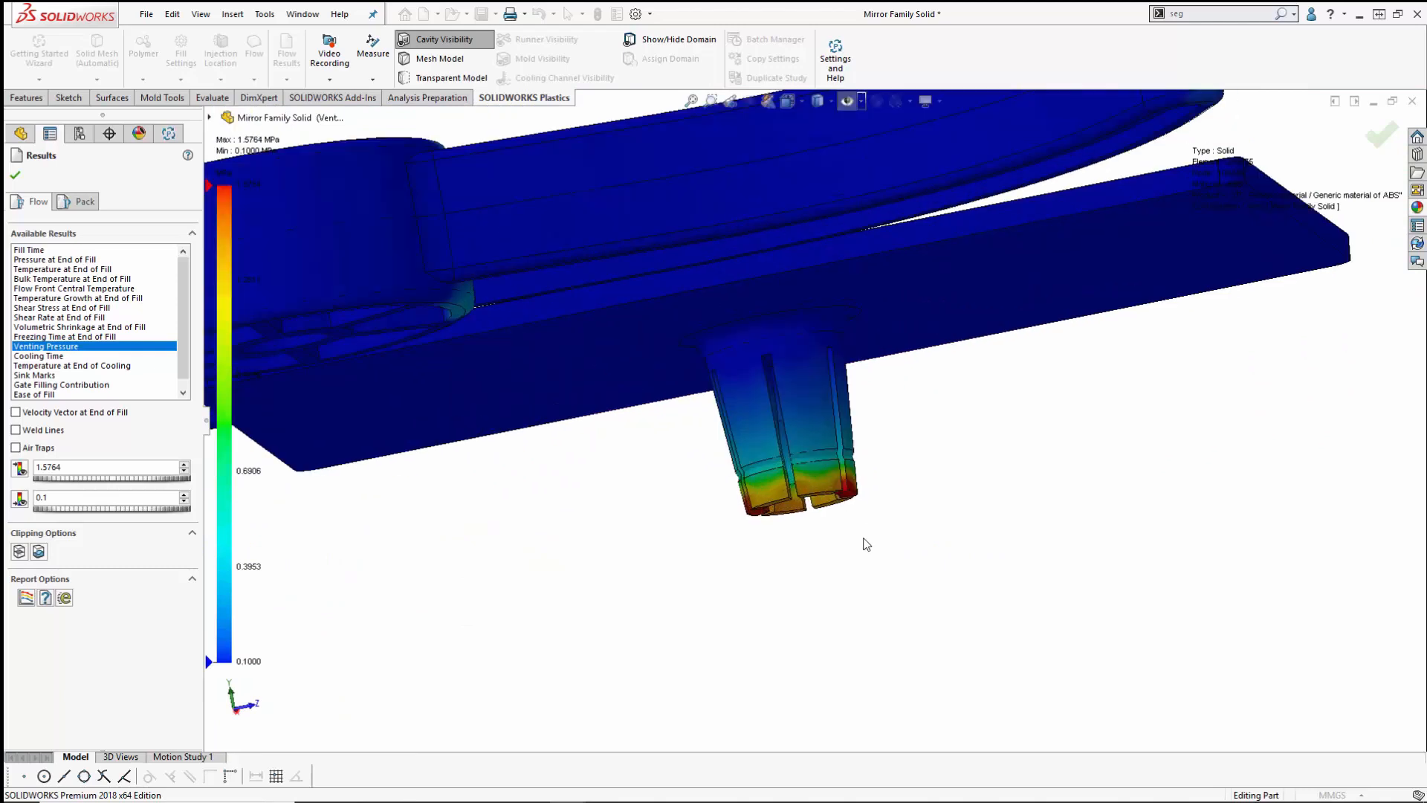
{"action": "scroll", "coordinate": [863, 537], "scroll_direction": "down", "scroll_amount": 2}
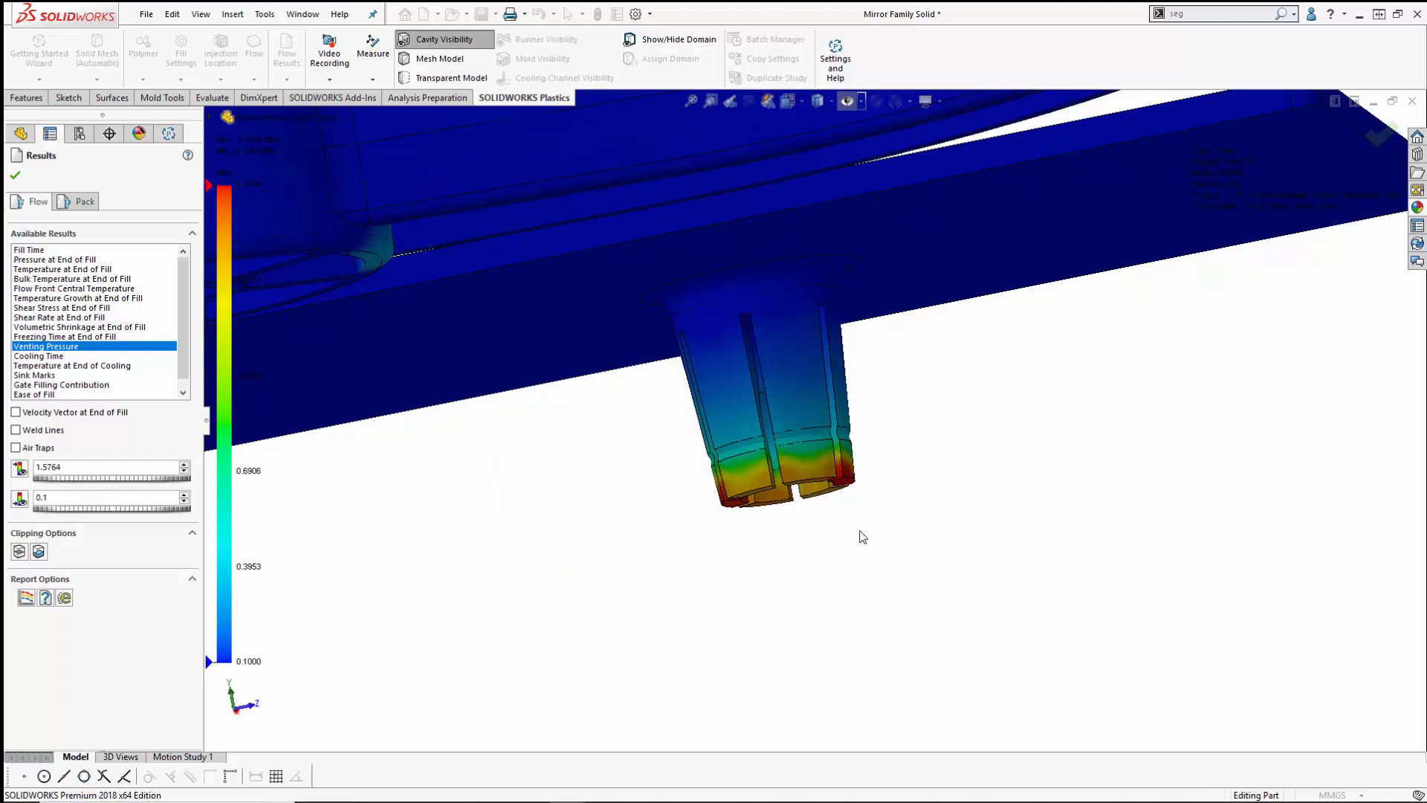
{"action": "scroll", "coordinate": [848, 511], "scroll_direction": "down", "scroll_amount": 4}
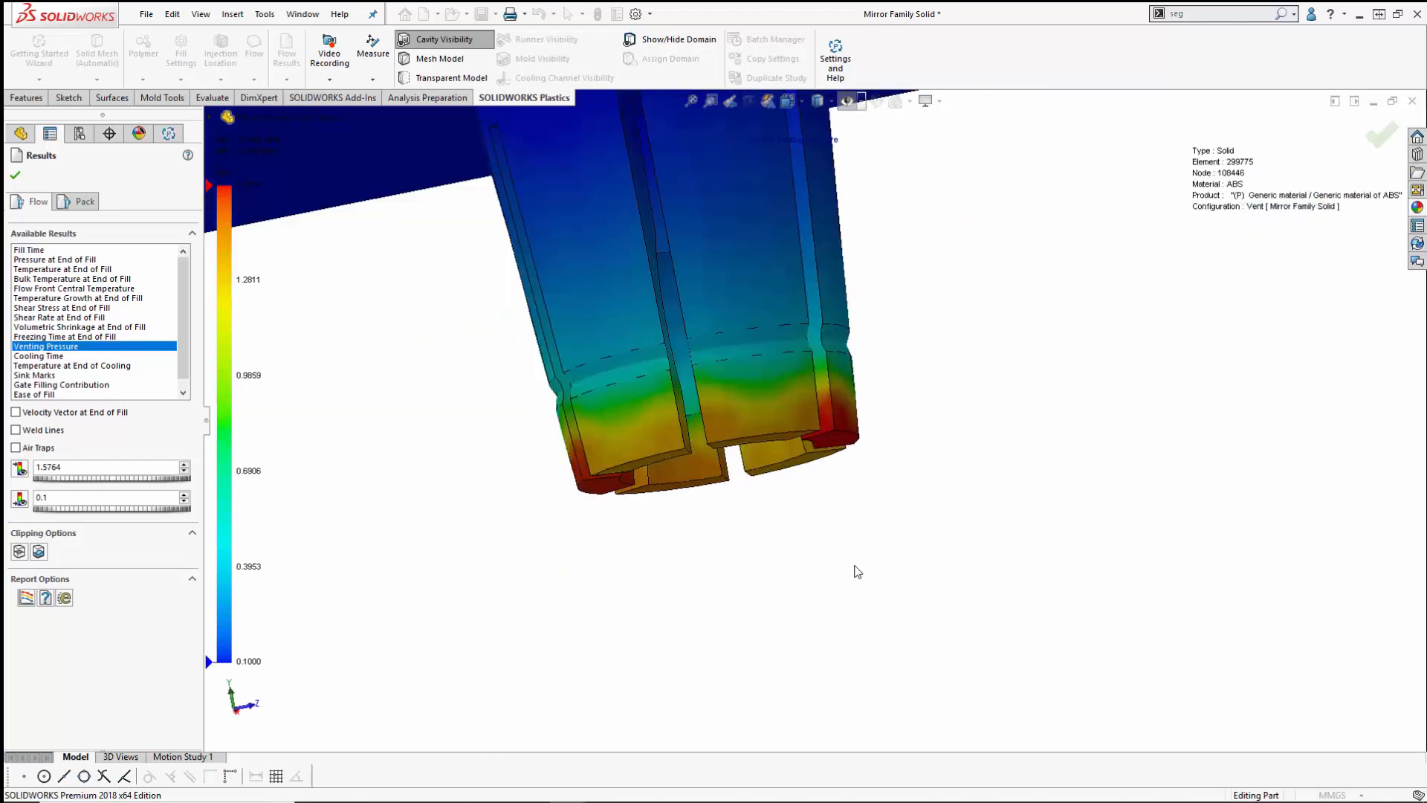
{"action": "scroll", "coordinate": [880, 510], "scroll_direction": "down", "scroll_amount": 5}
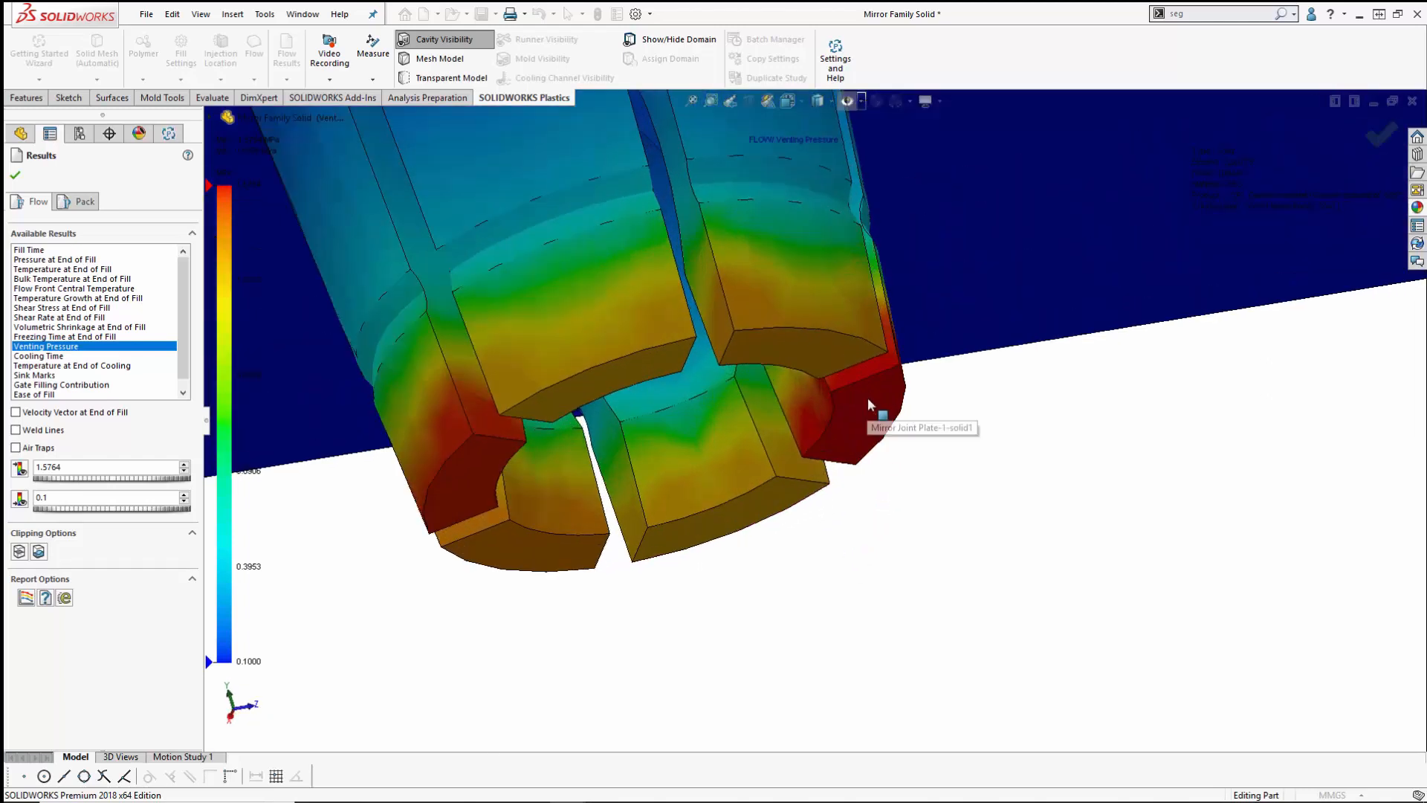
{"action": "scroll", "coordinate": [870, 417], "scroll_direction": "up", "scroll_amount": 4}
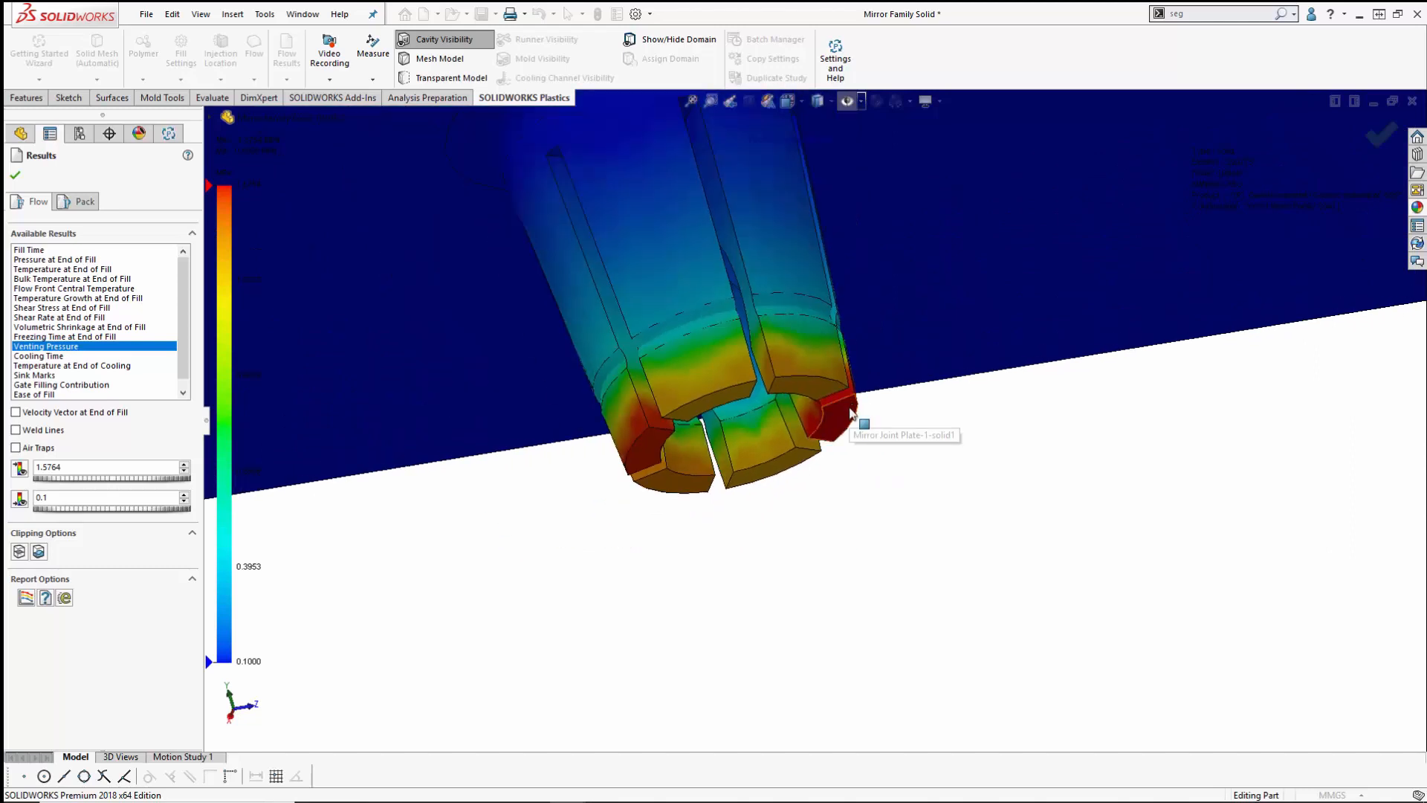
{"action": "scroll", "coordinate": [851, 439], "scroll_direction": "up", "scroll_amount": 7}
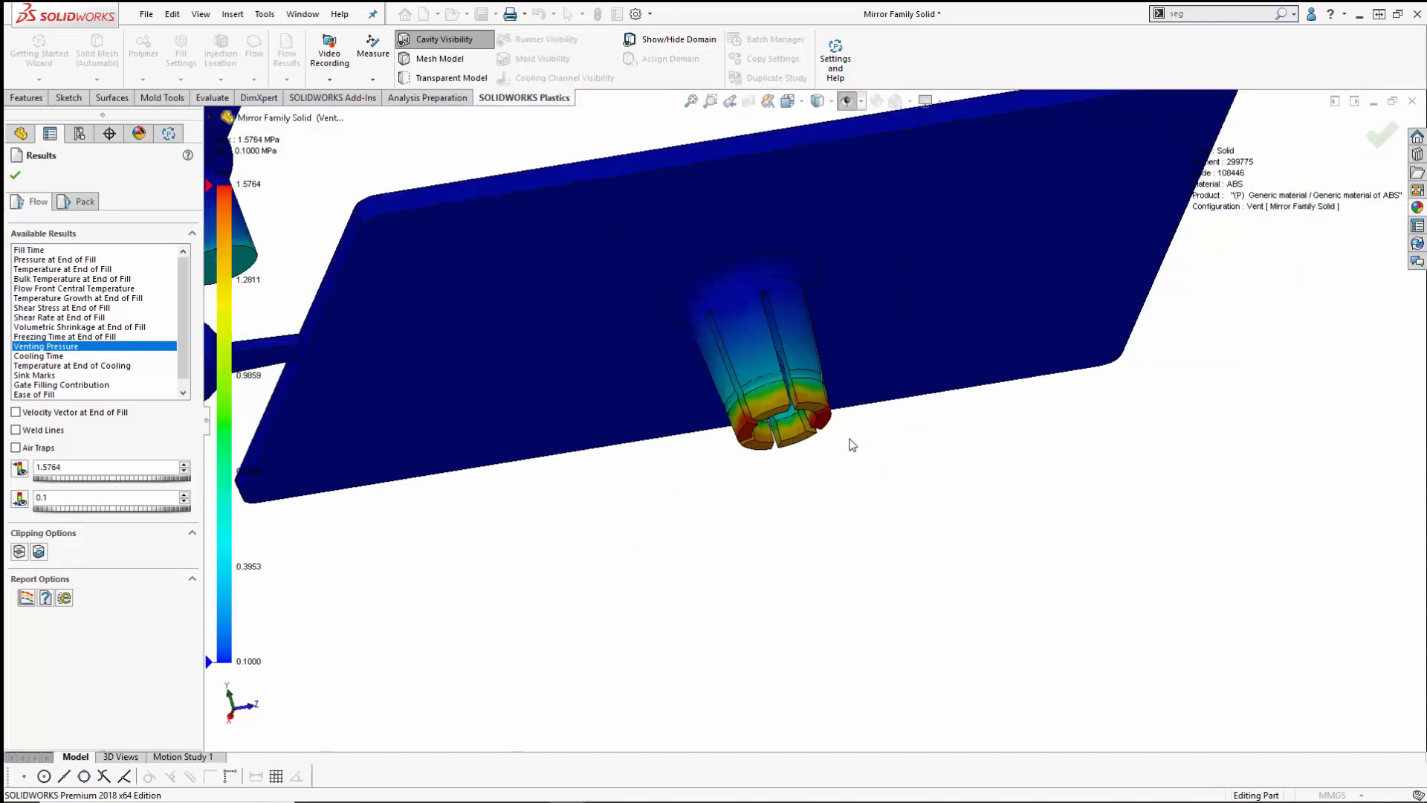
Step: Examine the Venting Pressure result over the whole family layout from the side and from above
{"action": "middle_click_drag", "start_coordinate": [848, 449], "coordinate": [815, 553]}
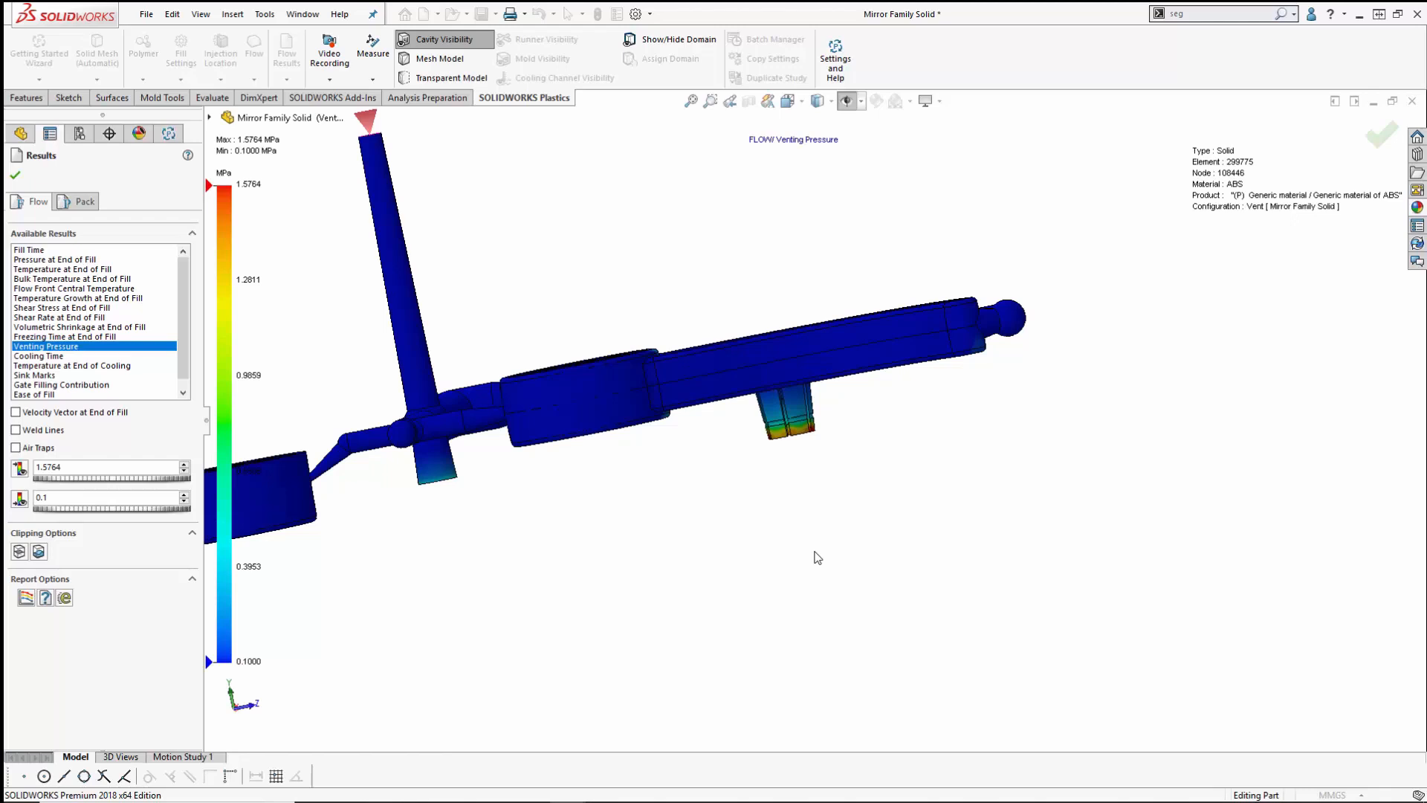
{"action": "middle_click_drag", "start_coordinate": [817, 557], "coordinate": [752, 439]}
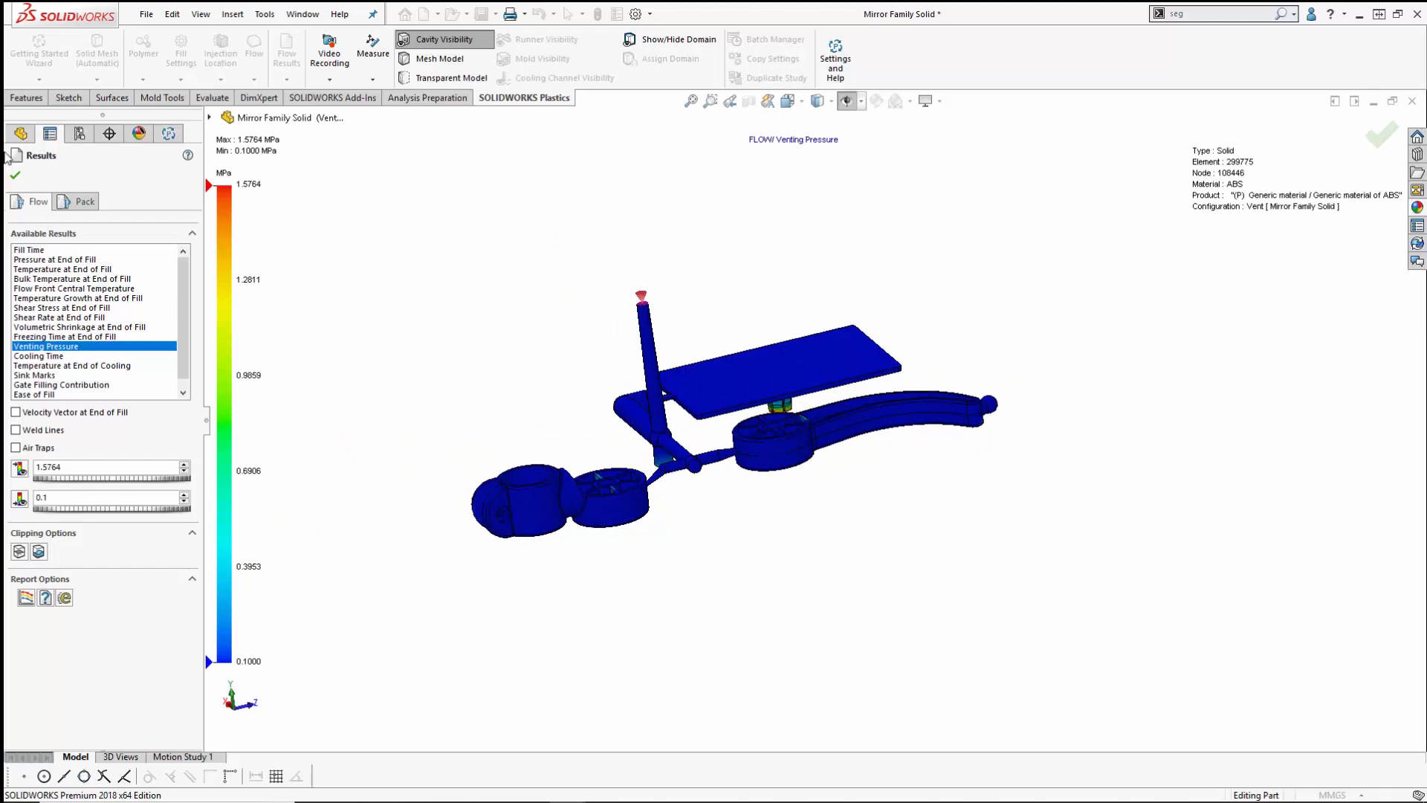
{"action": "middle_click_drag", "start_coordinate": [413, 380], "coordinate": [371, 494]}
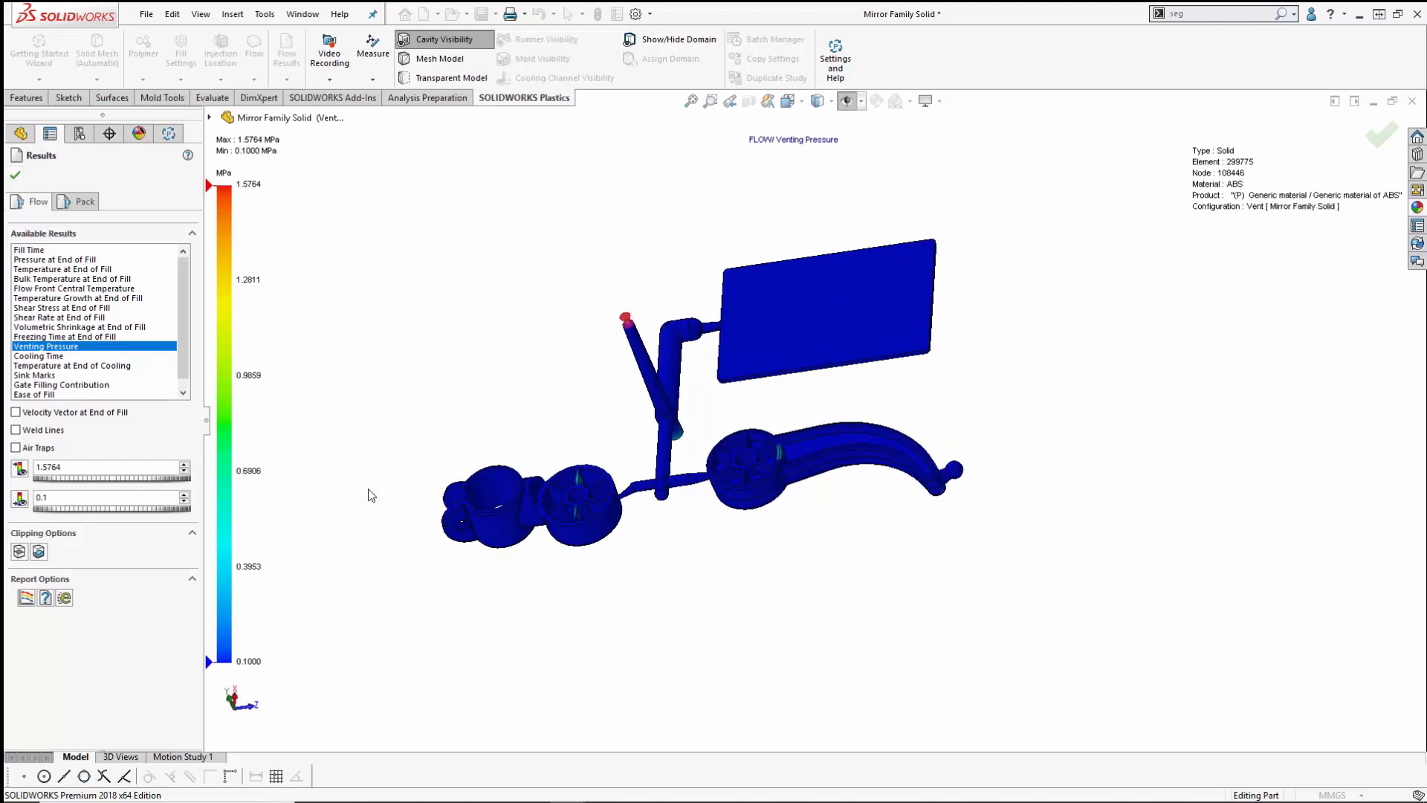
Step: Close the results, activate the Cool configuration, and reload its SOLIDWORKS Plastics project
{"action": "left_click", "coordinate": [15, 177]}
{"action": "left_click", "coordinate": [79, 135]}
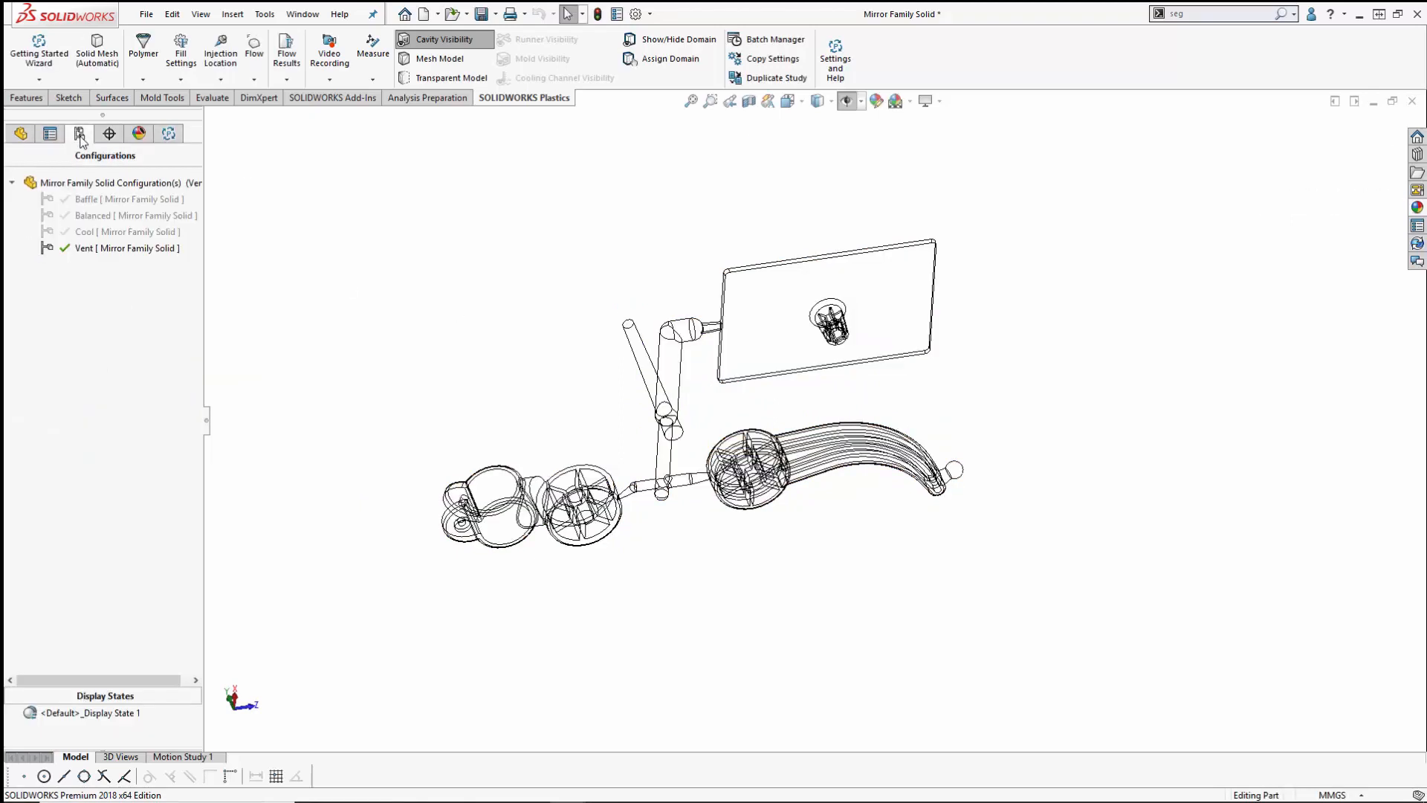
{"action": "right_click", "coordinate": [88, 236]}
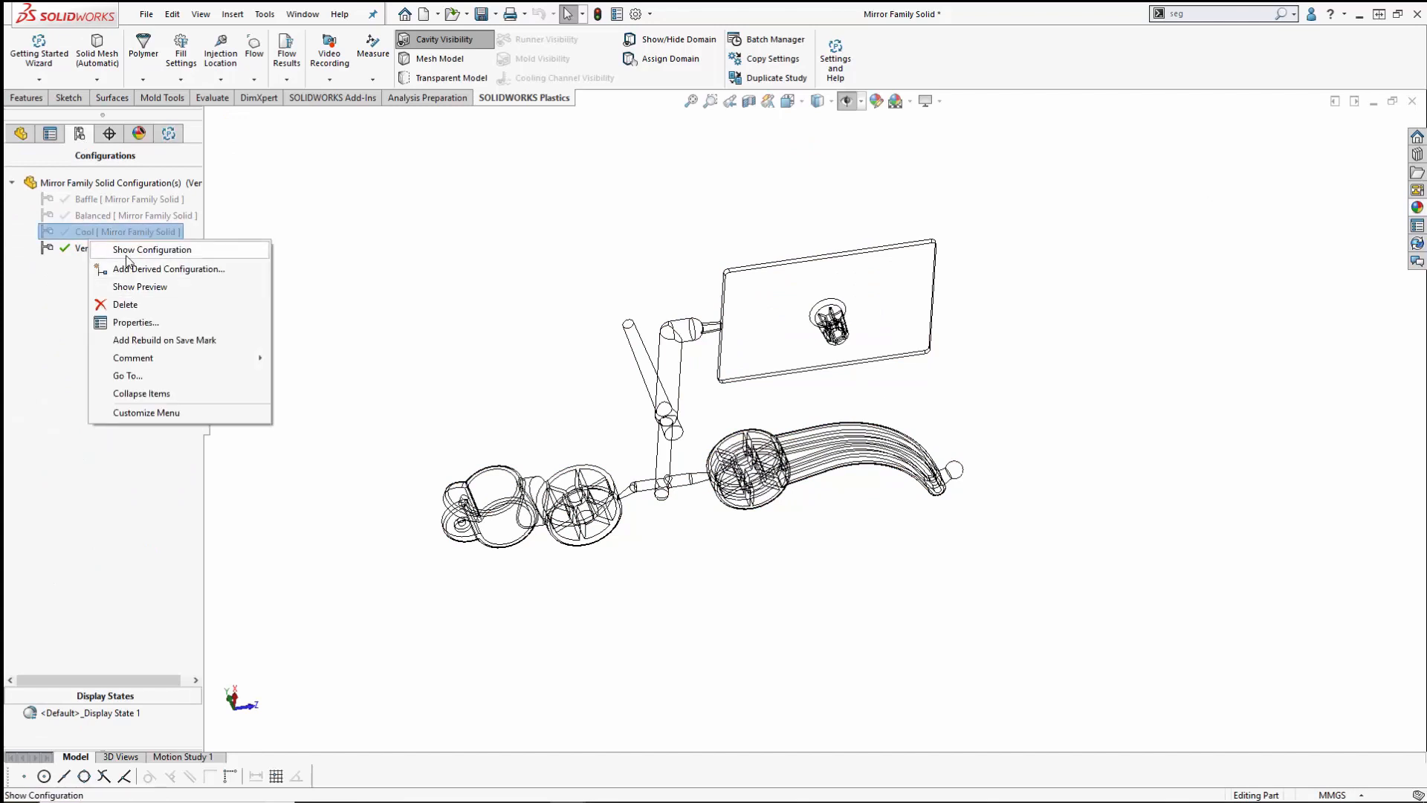
{"action": "left_click", "coordinate": [80, 232]}
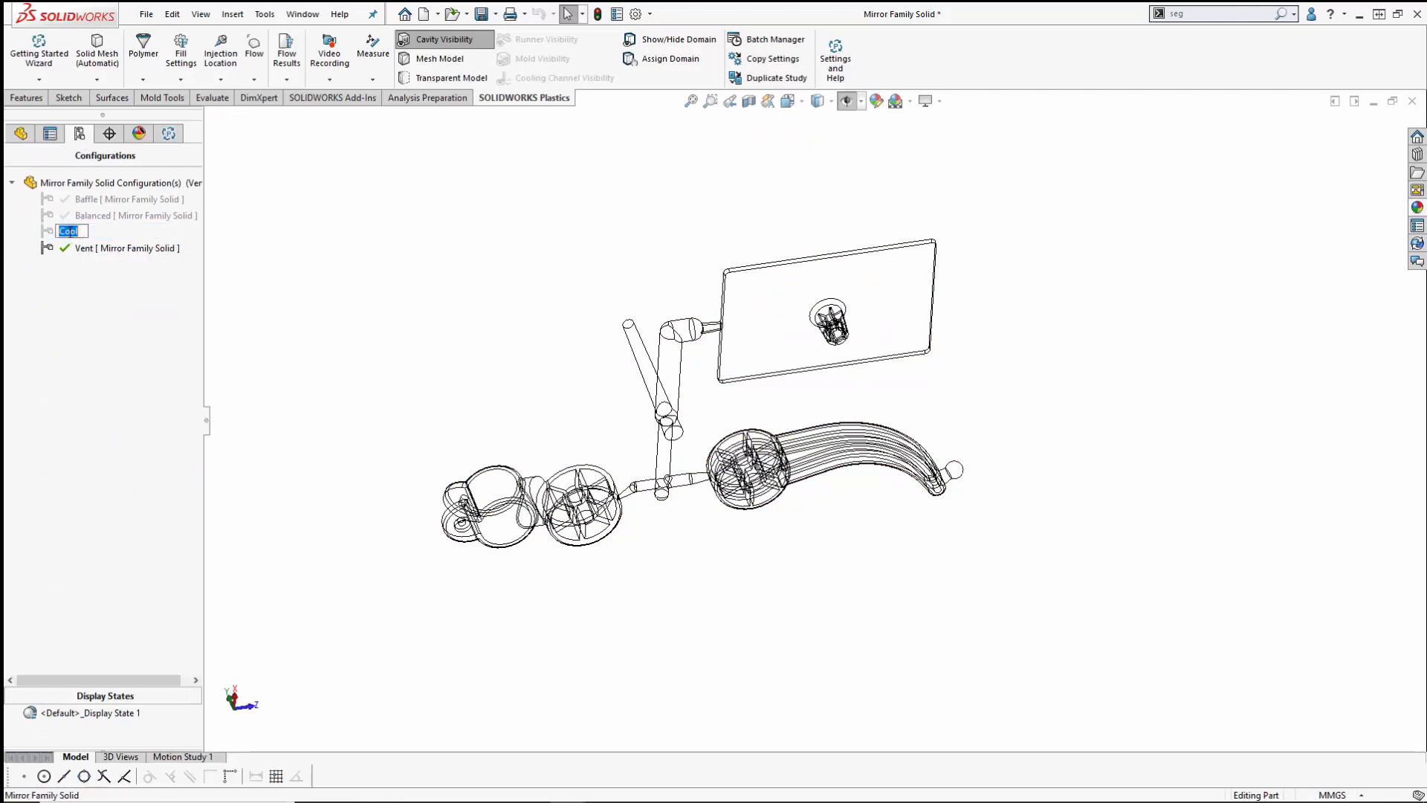
{"action": "double_click", "coordinate": [46, 233]}
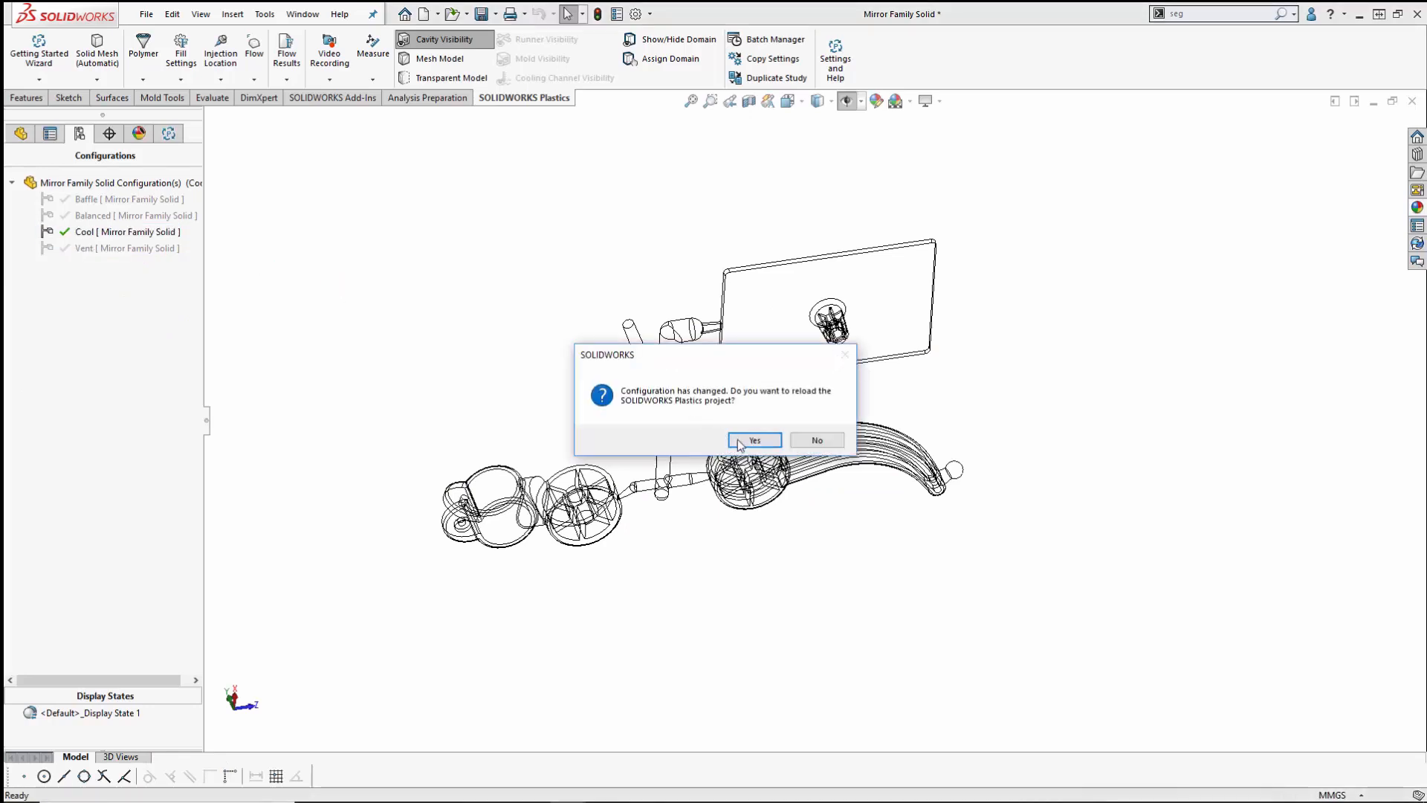
{"action": "left_click", "coordinate": [736, 437]}
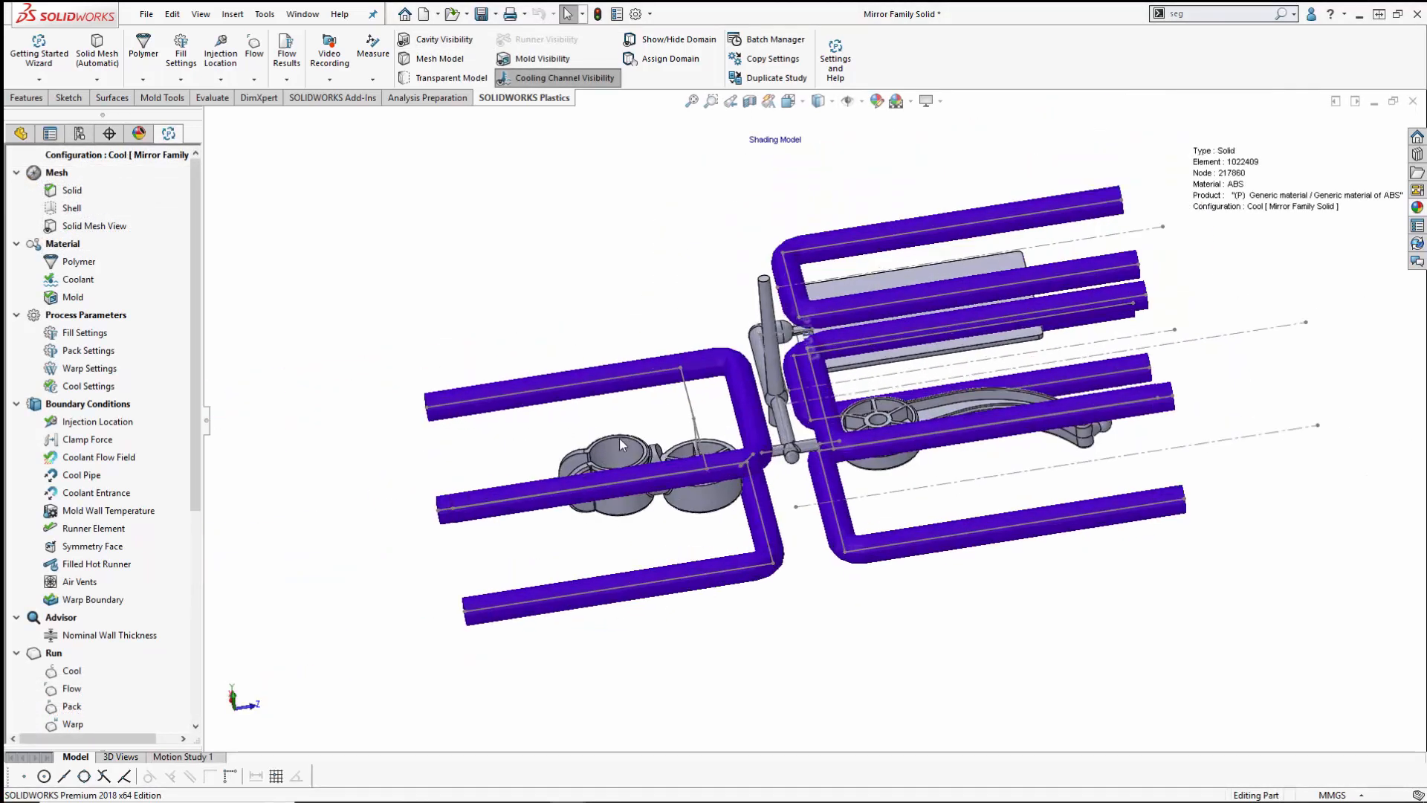
Step: Display the mold volume around the mirror parts and their cooling channels
{"action": "middle_click_drag", "start_coordinate": [653, 498], "coordinate": [975, 491]}
{"action": "scroll", "coordinate": [977, 492], "scroll_direction": "up", "scroll_amount": 2}
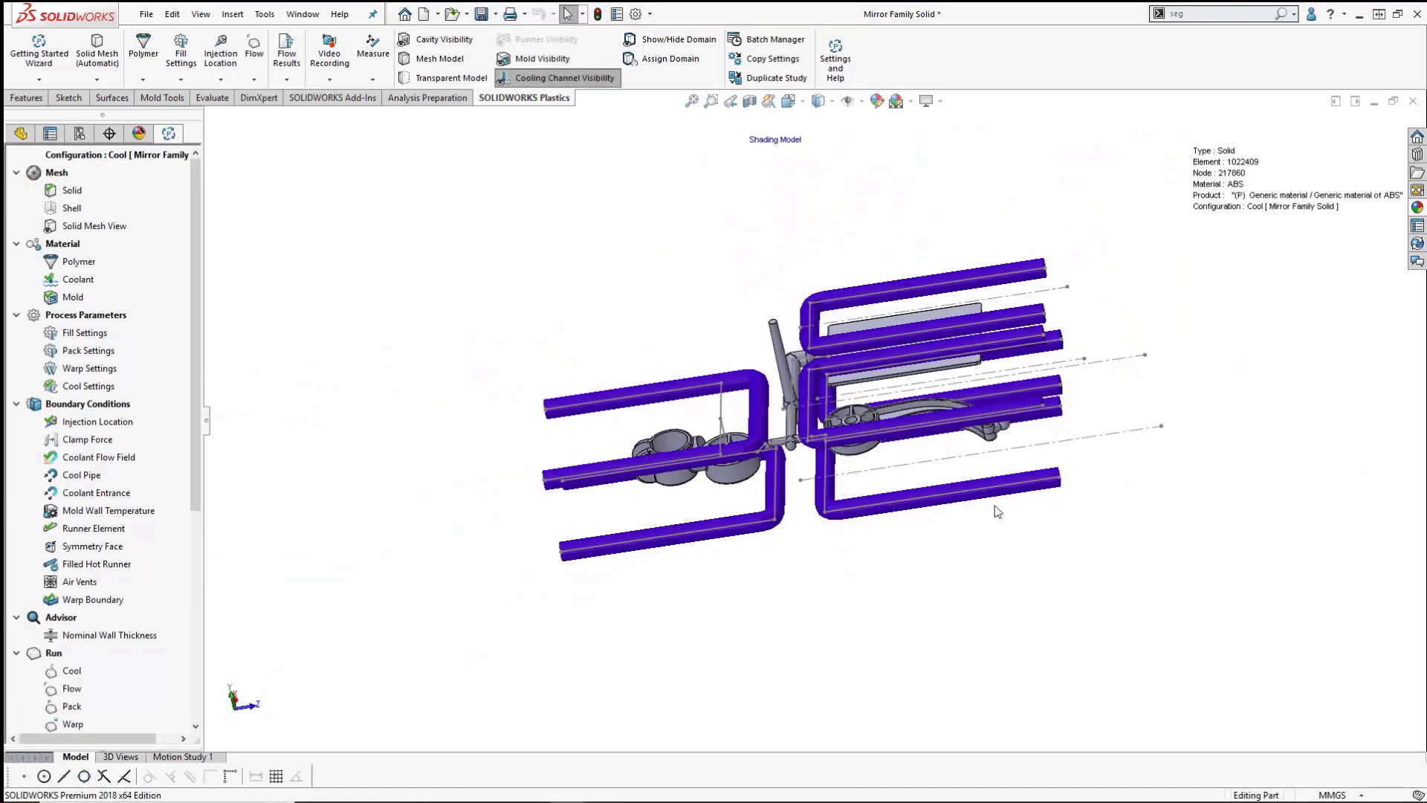
{"action": "scroll", "coordinate": [995, 506], "scroll_direction": "down", "scroll_amount": 2}
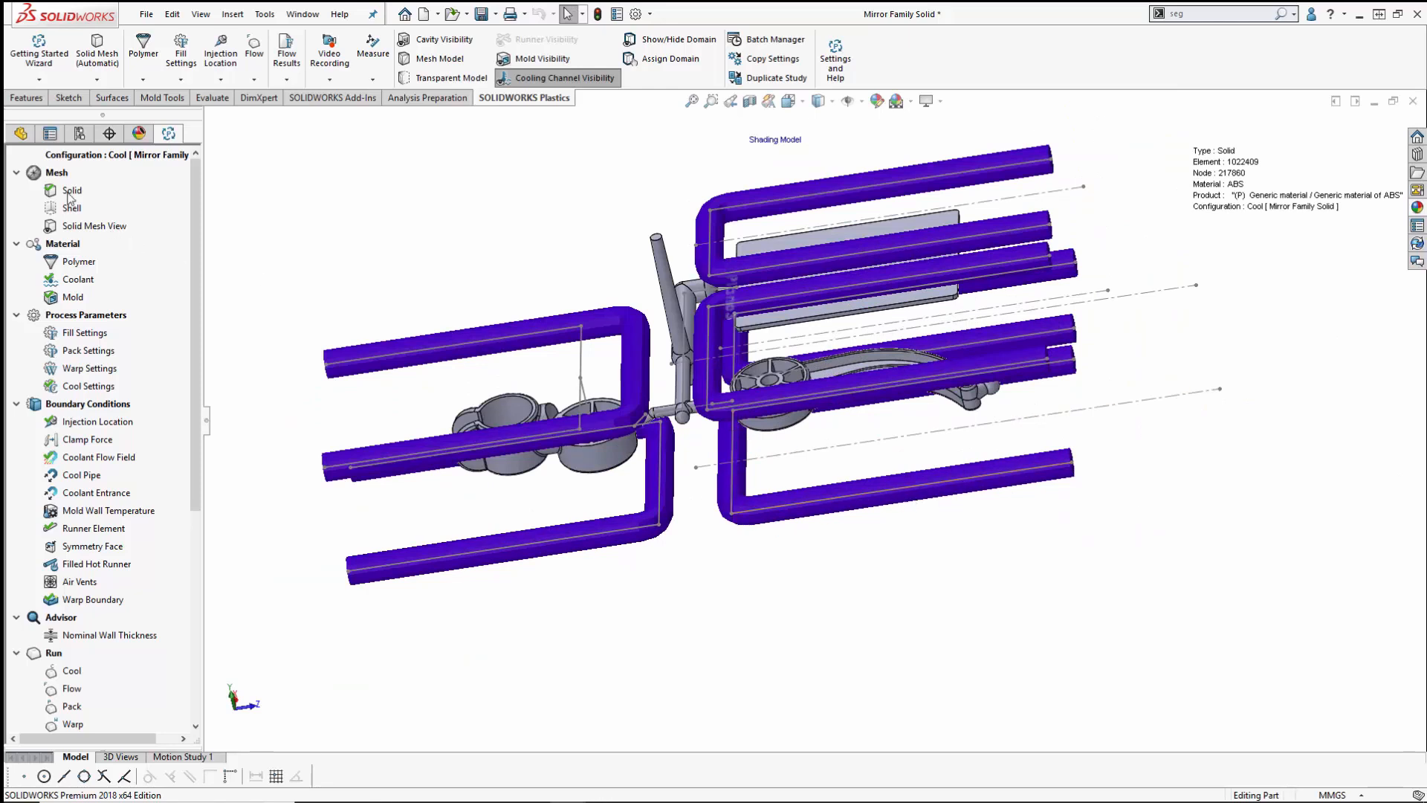
{"action": "left_click", "coordinate": [539, 61]}
{"action": "middle_click_drag", "start_coordinate": [577, 305], "coordinate": [684, 252]}
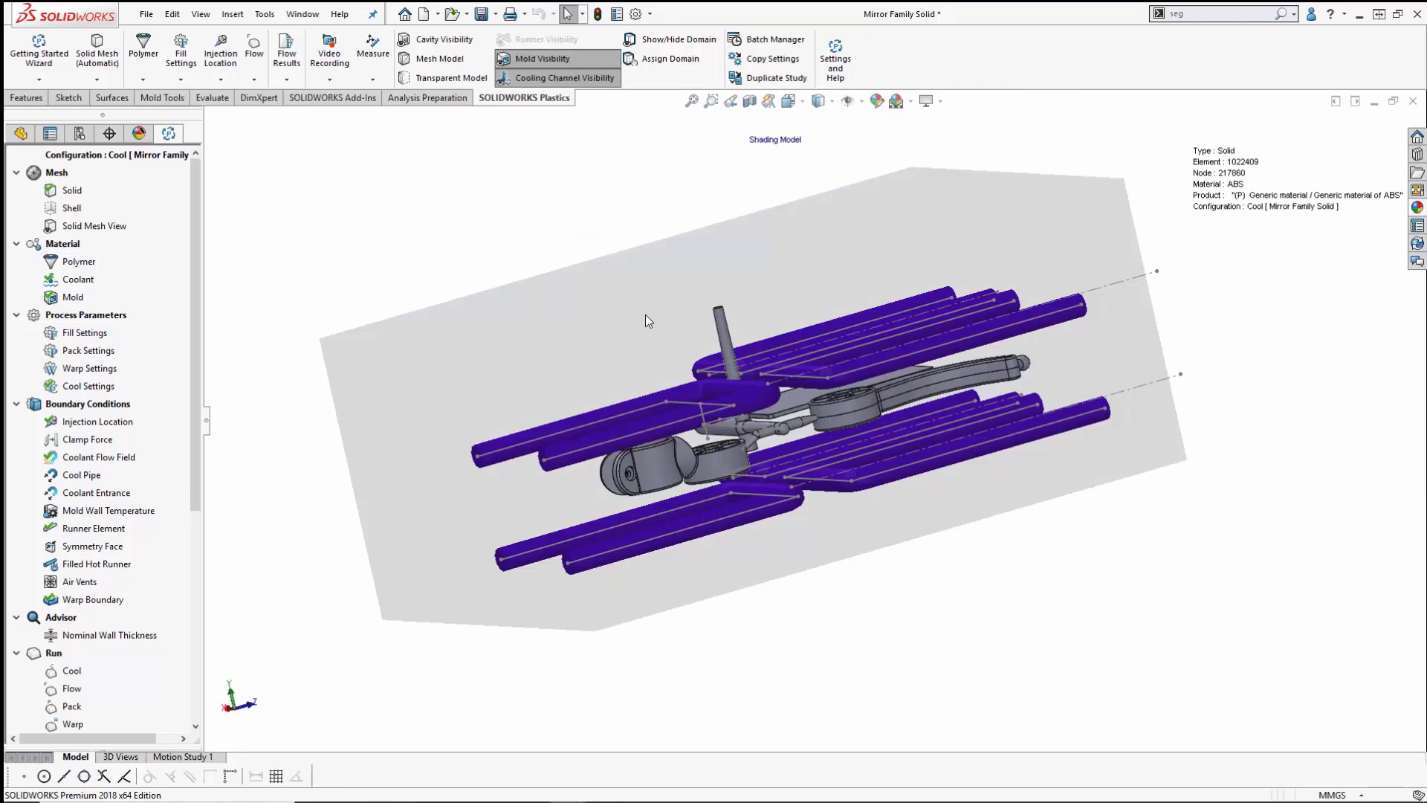
Step: Examine the cooling channels above and below the parts inside the mold, and hide the sketch lines and other reference items
{"action": "scroll", "coordinate": [731, 411], "scroll_direction": "down", "scroll_amount": 3}
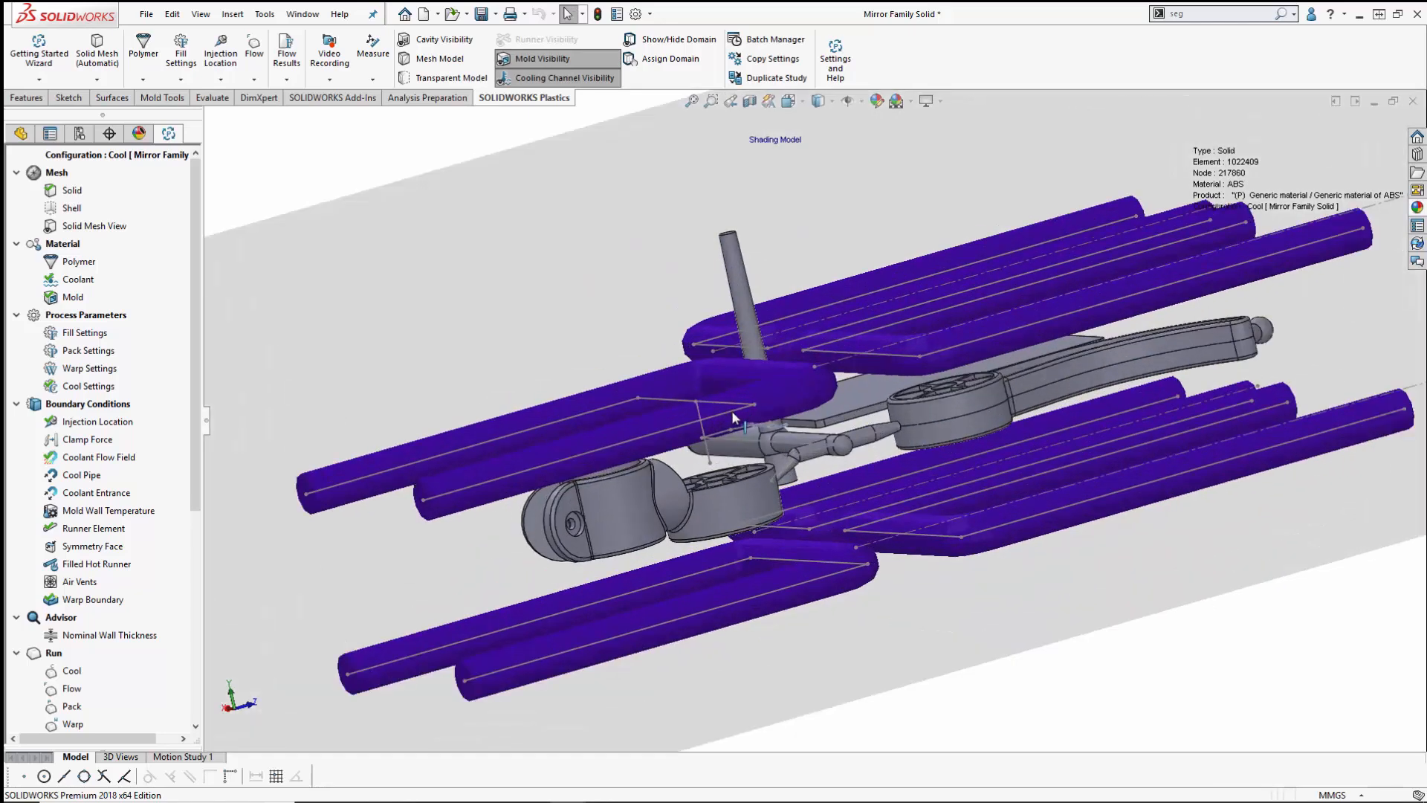
{"action": "middle_click_drag", "start_coordinate": [731, 411], "coordinate": [717, 431]}
{"action": "scroll", "coordinate": [716, 431], "scroll_direction": "down", "scroll_amount": 2}
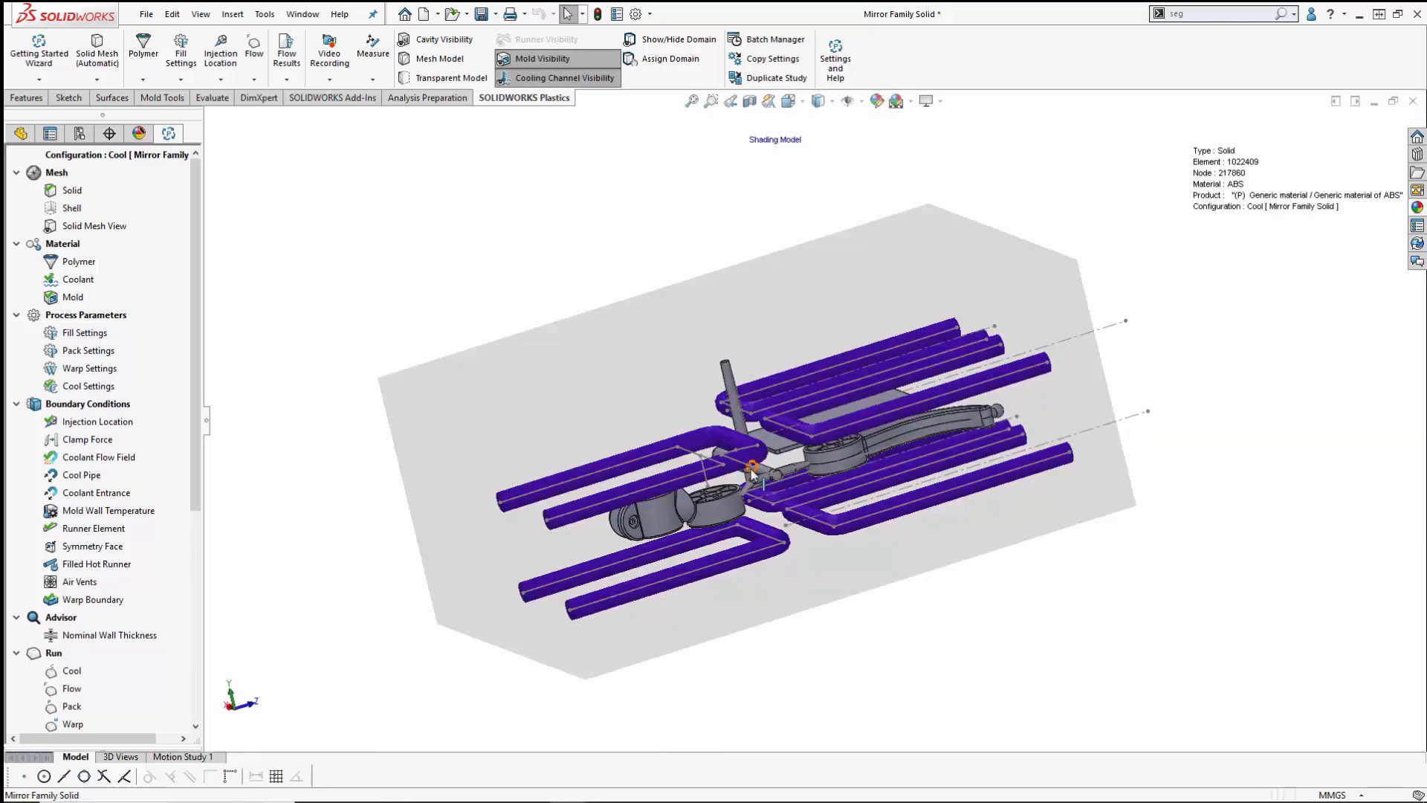
{"action": "scroll", "coordinate": [863, 448], "scroll_direction": "up", "scroll_amount": 3}
{"action": "middle_click_drag", "start_coordinate": [864, 447], "coordinate": [1020, 372]}
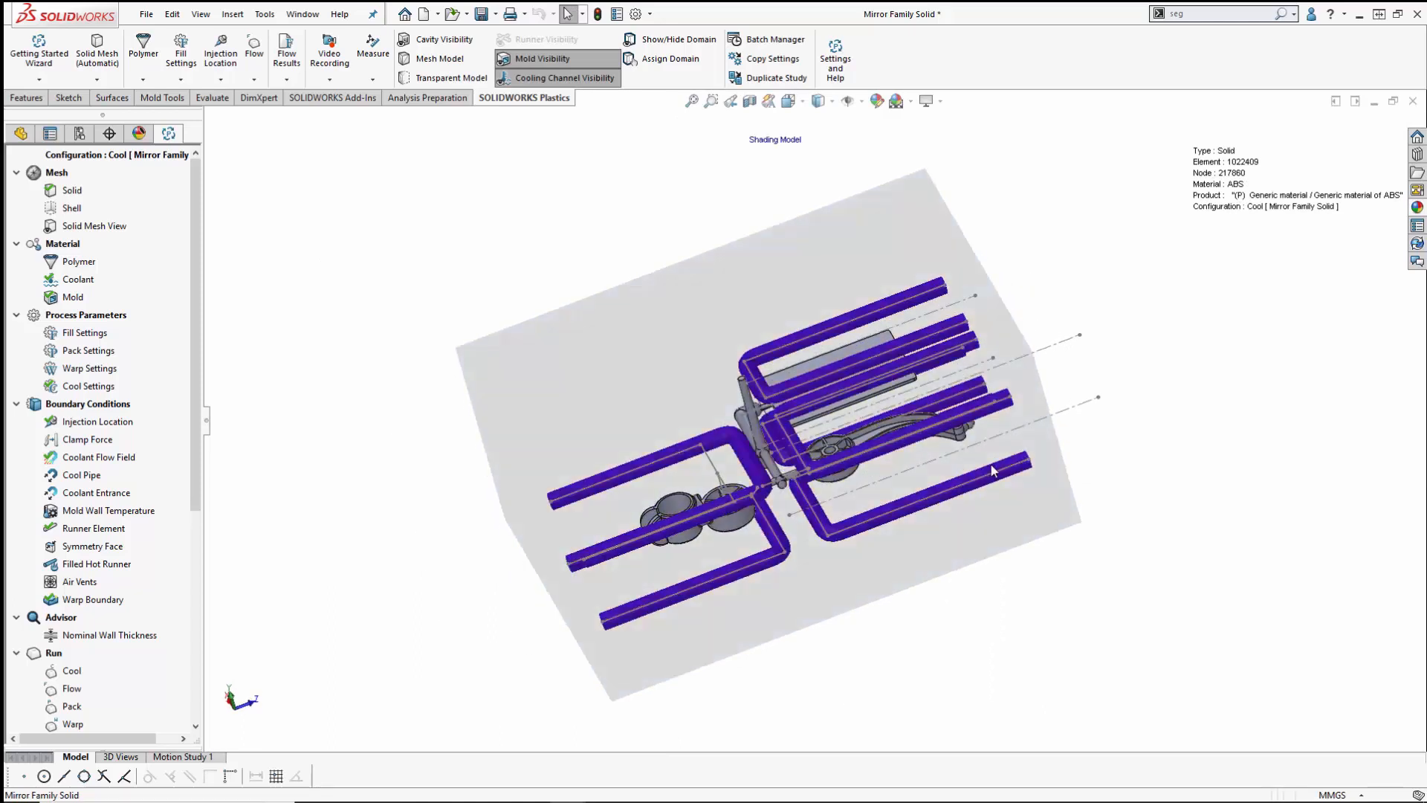
{"action": "left_click", "coordinate": [847, 101]}
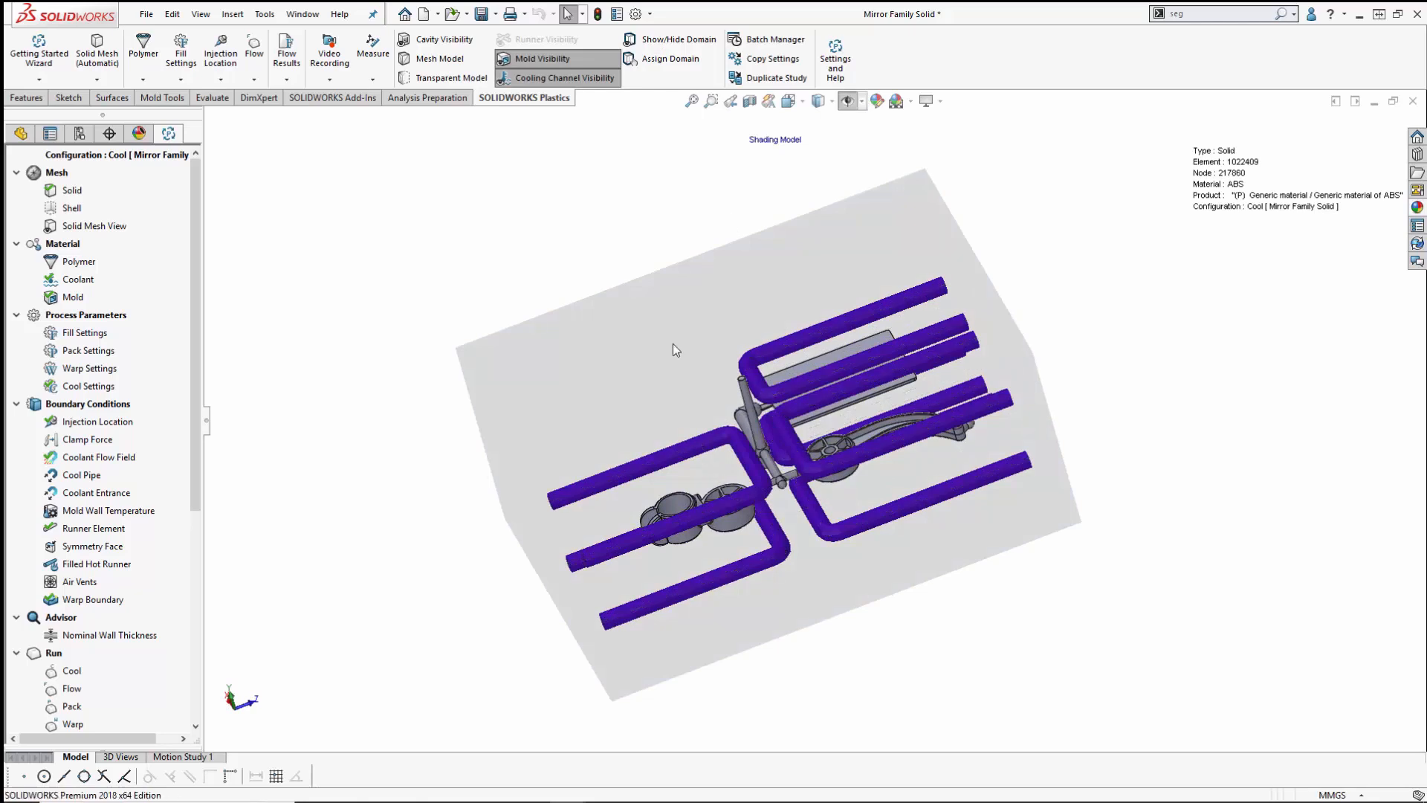
{"action": "middle_click_drag", "start_coordinate": [707, 454], "coordinate": [755, 423]}
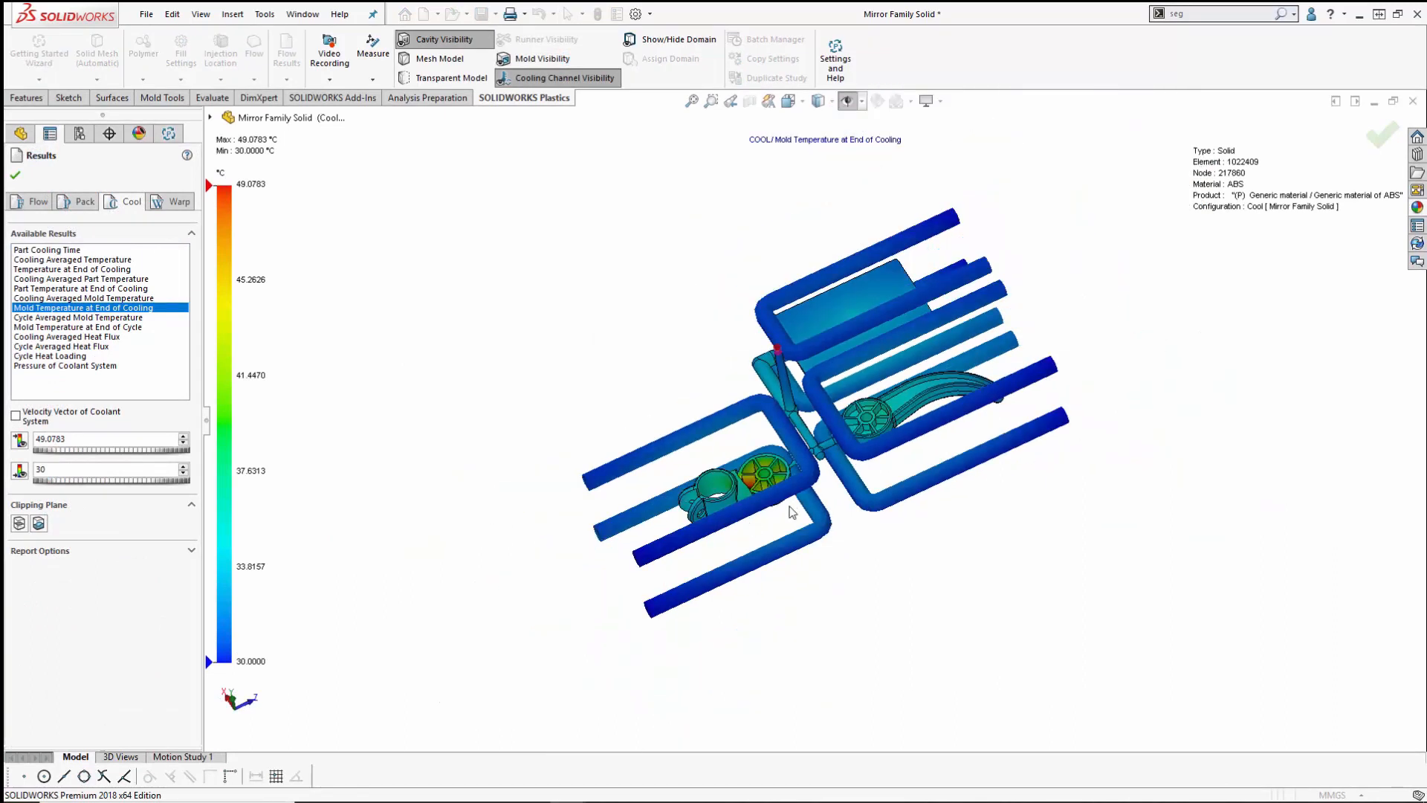
Step: Examine the Mold Temperature at End of Cooling result around the mirror bracket's ribbed hub
{"action": "middle_click_drag", "start_coordinate": [743, 587], "coordinate": [778, 602]}
{"action": "scroll", "coordinate": [747, 480], "scroll_direction": "down", "scroll_amount": 8}
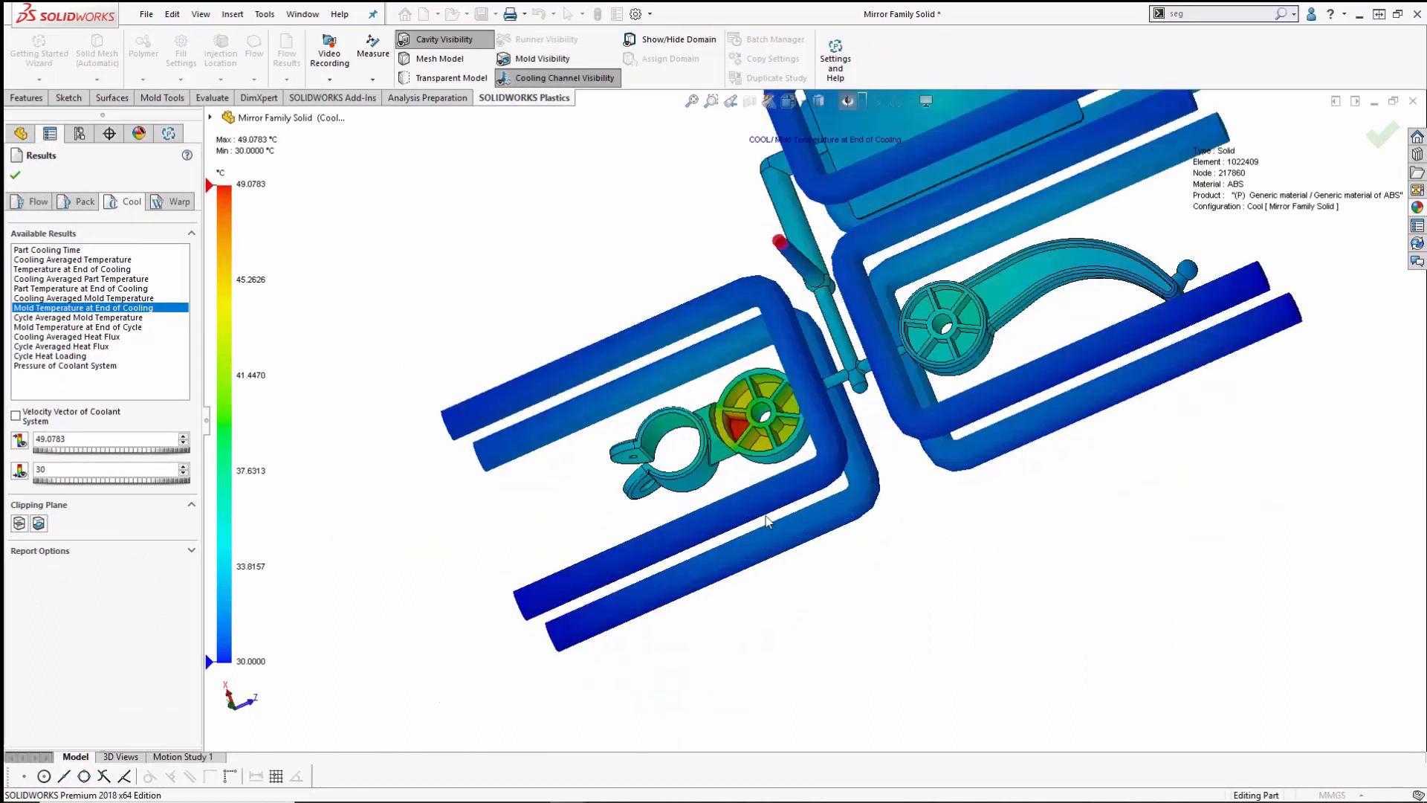
{"action": "scroll", "coordinate": [753, 412], "scroll_direction": "up", "scroll_amount": 8}
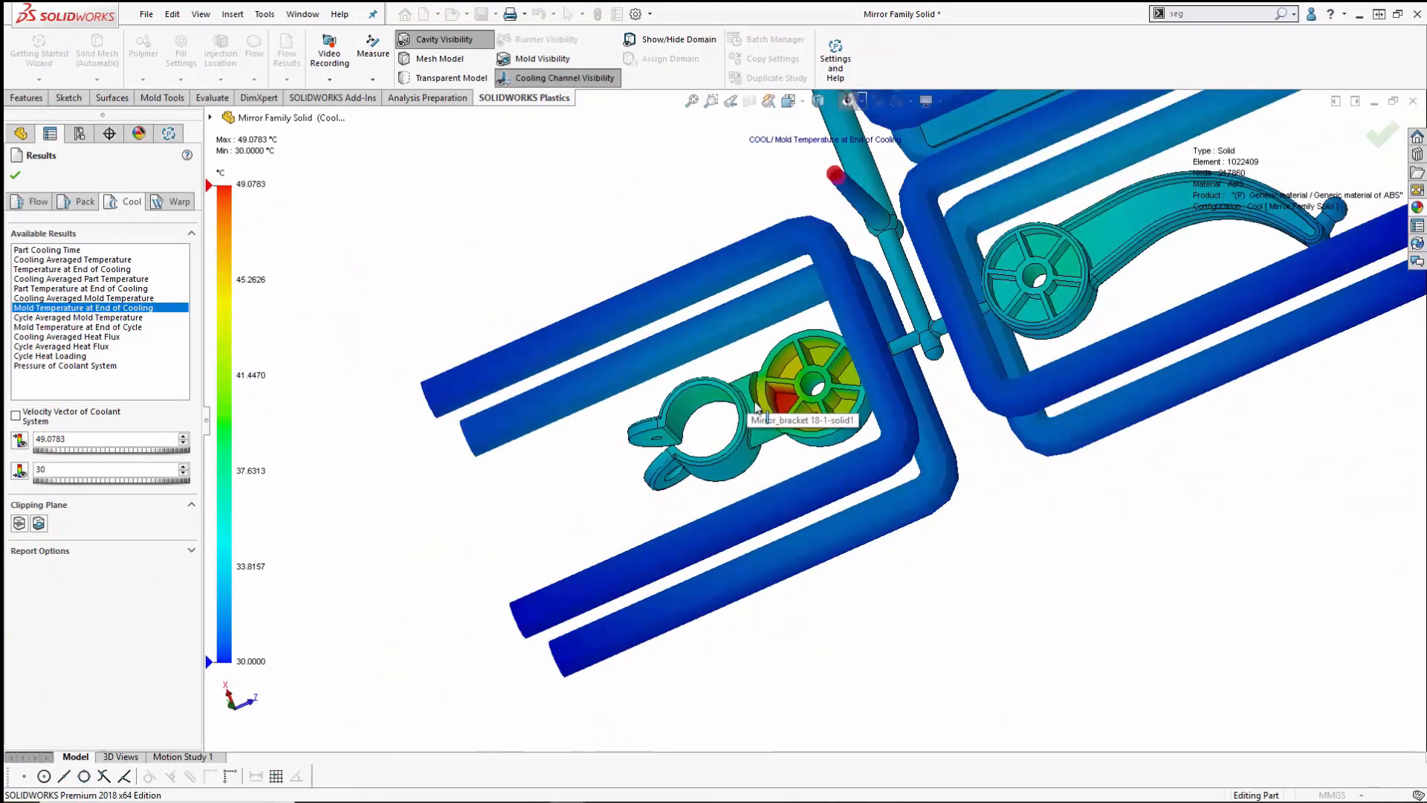
Step: Measure the mold temperature difference between the hottest pocket in the bracket's ribbed hub and the outer wall of its clamp ring
{"action": "left_click", "coordinate": [370, 46]}
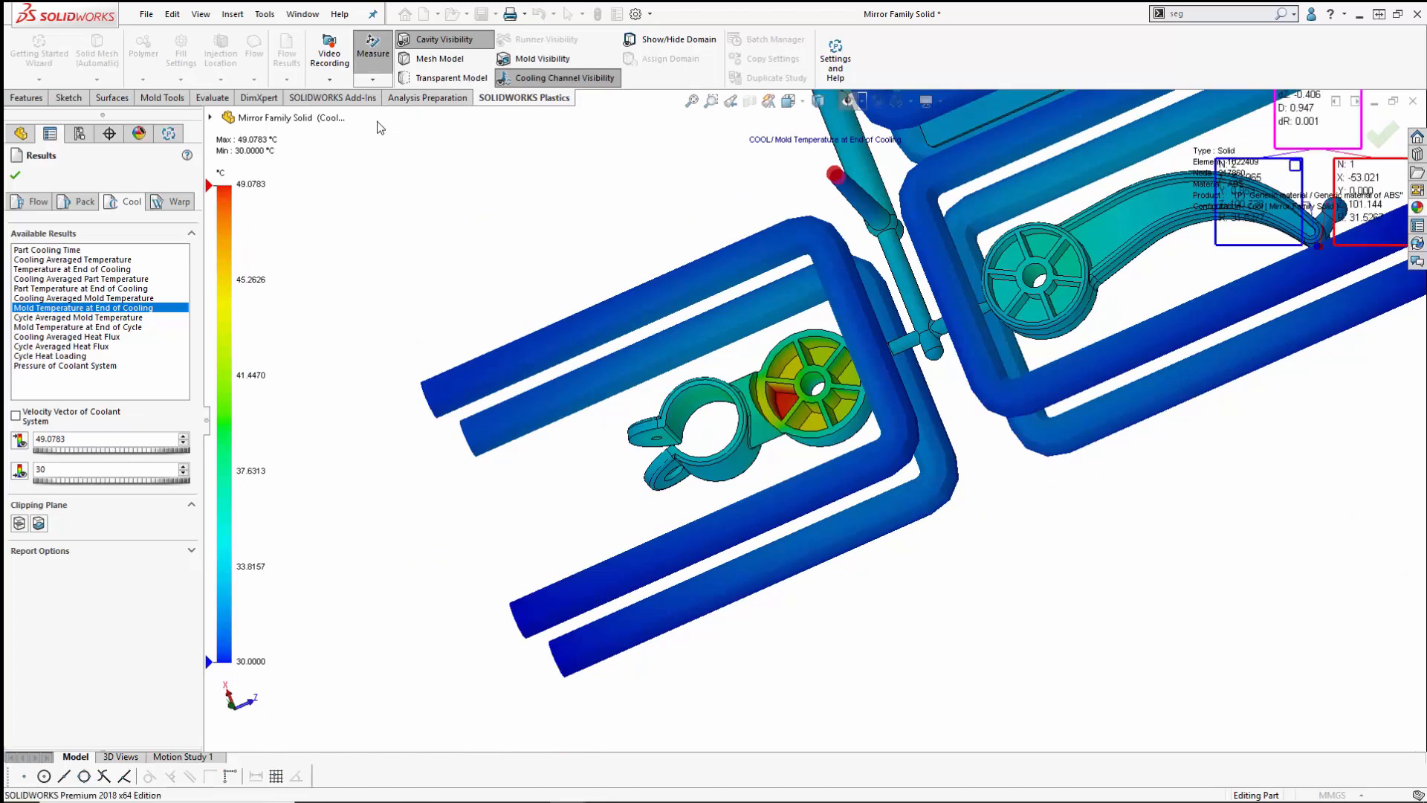
{"action": "scroll", "coordinate": [713, 356], "scroll_direction": "up", "scroll_amount": 2}
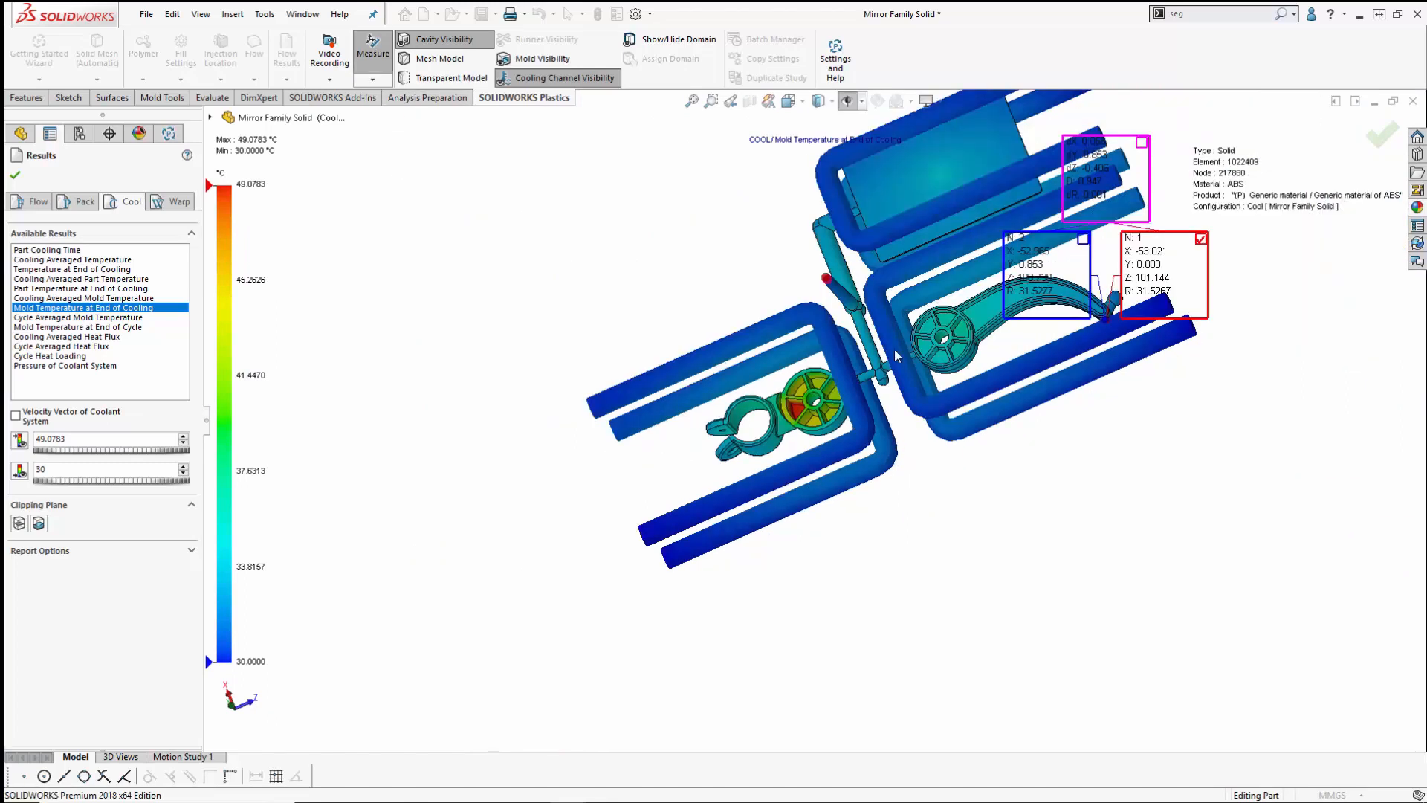
{"action": "scroll", "coordinate": [799, 409], "scroll_direction": "down", "scroll_amount": 5}
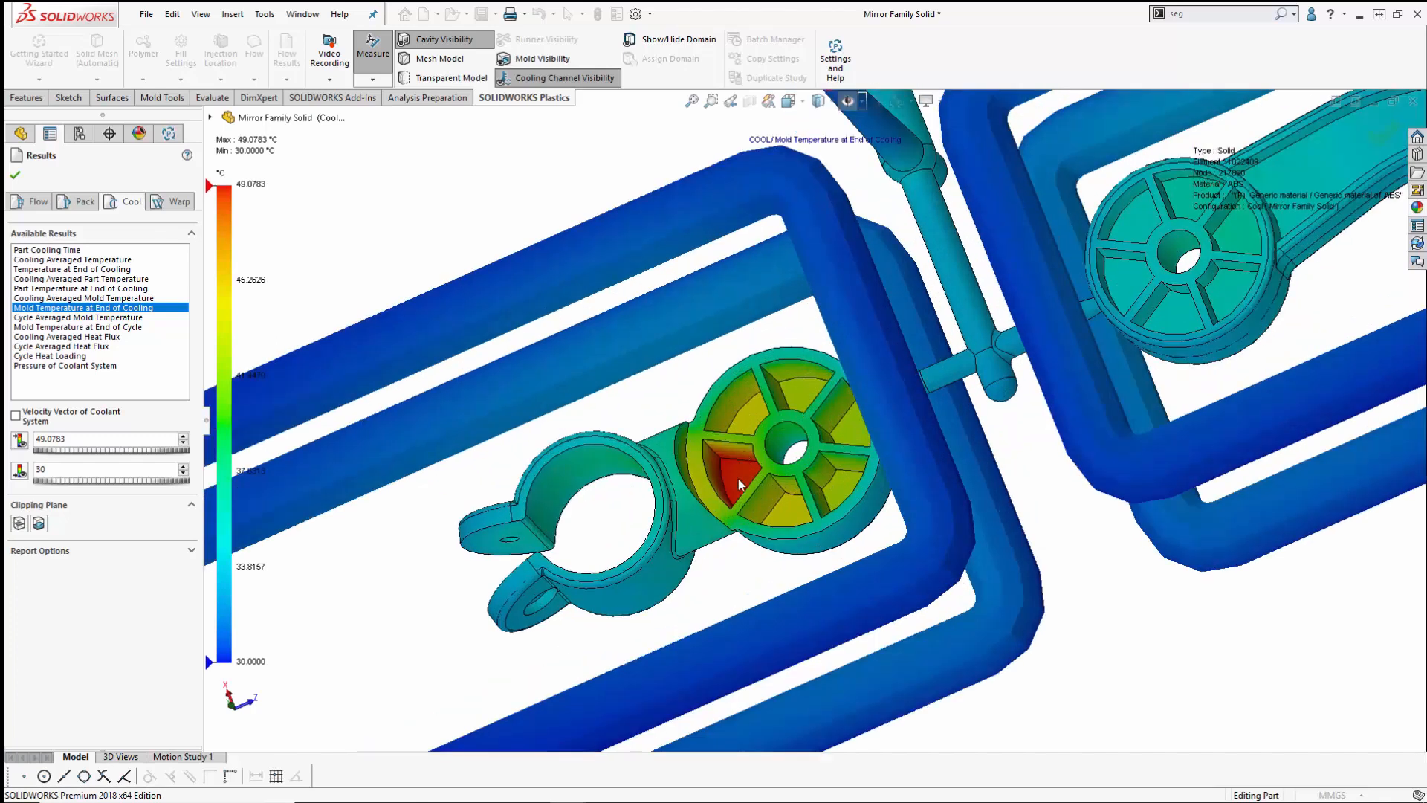
{"action": "left_click", "coordinate": [739, 485]}
{"action": "scroll", "coordinate": [740, 484], "scroll_direction": "up", "scroll_amount": 4}
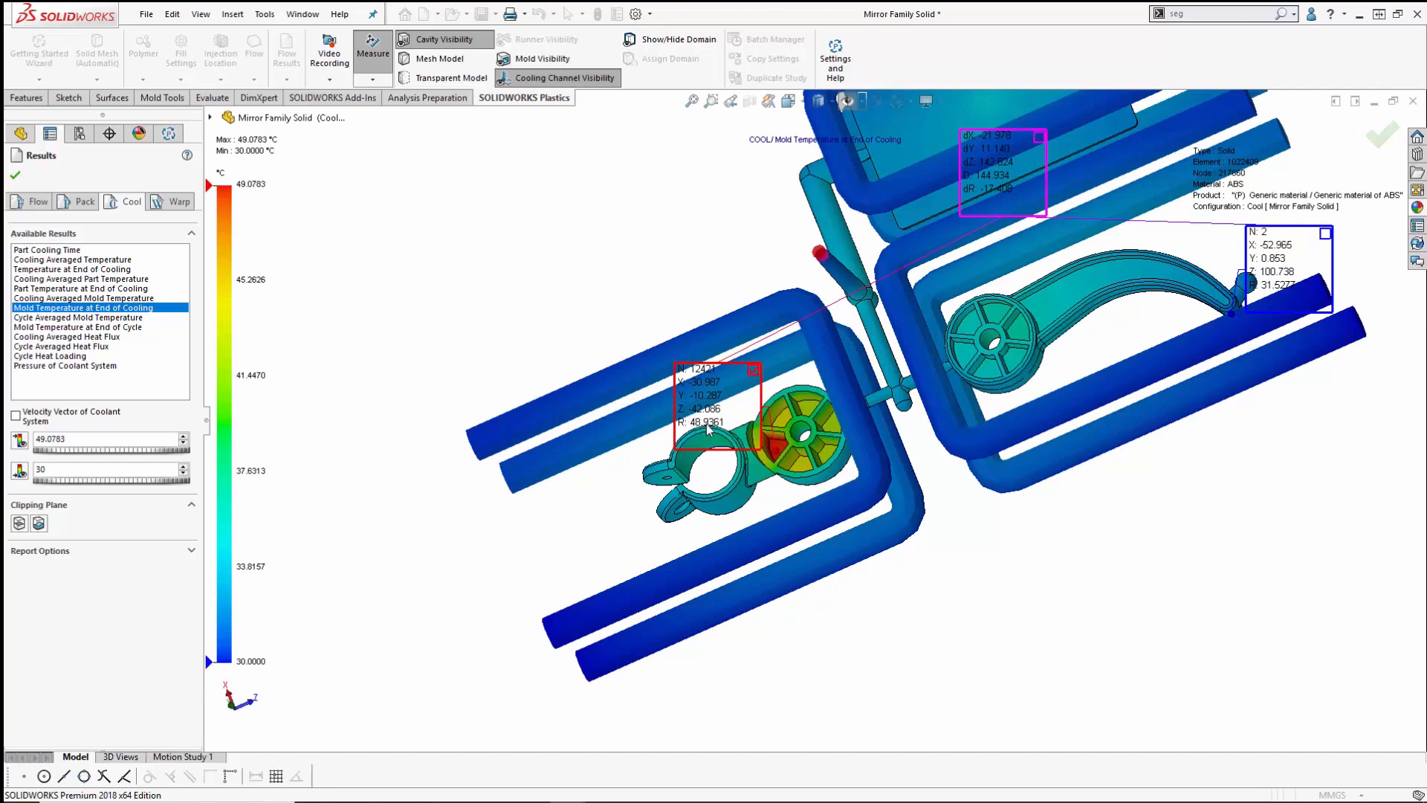
{"action": "scroll", "coordinate": [818, 426], "scroll_direction": "up", "scroll_amount": 3}
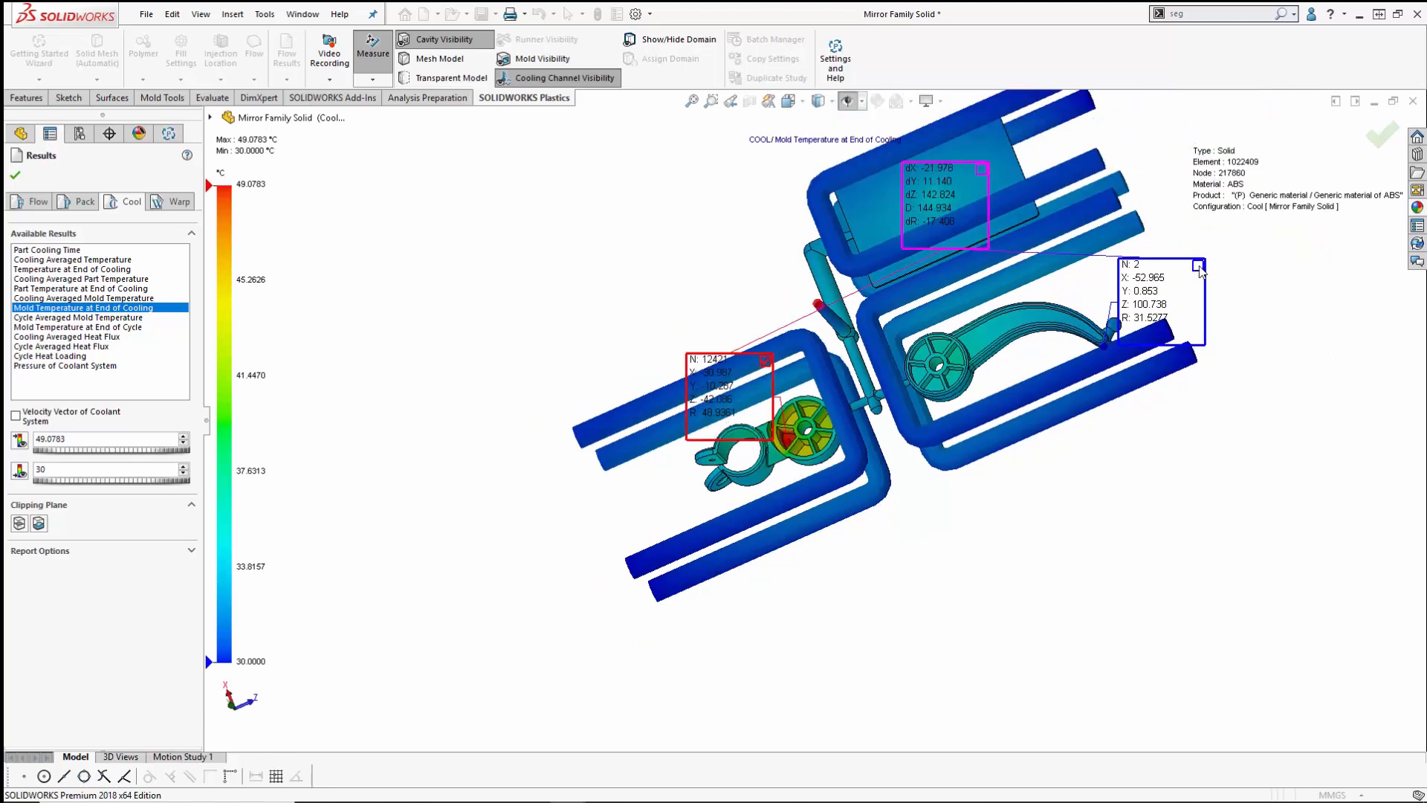
{"action": "scroll", "coordinate": [766, 435], "scroll_direction": "down", "scroll_amount": 6}
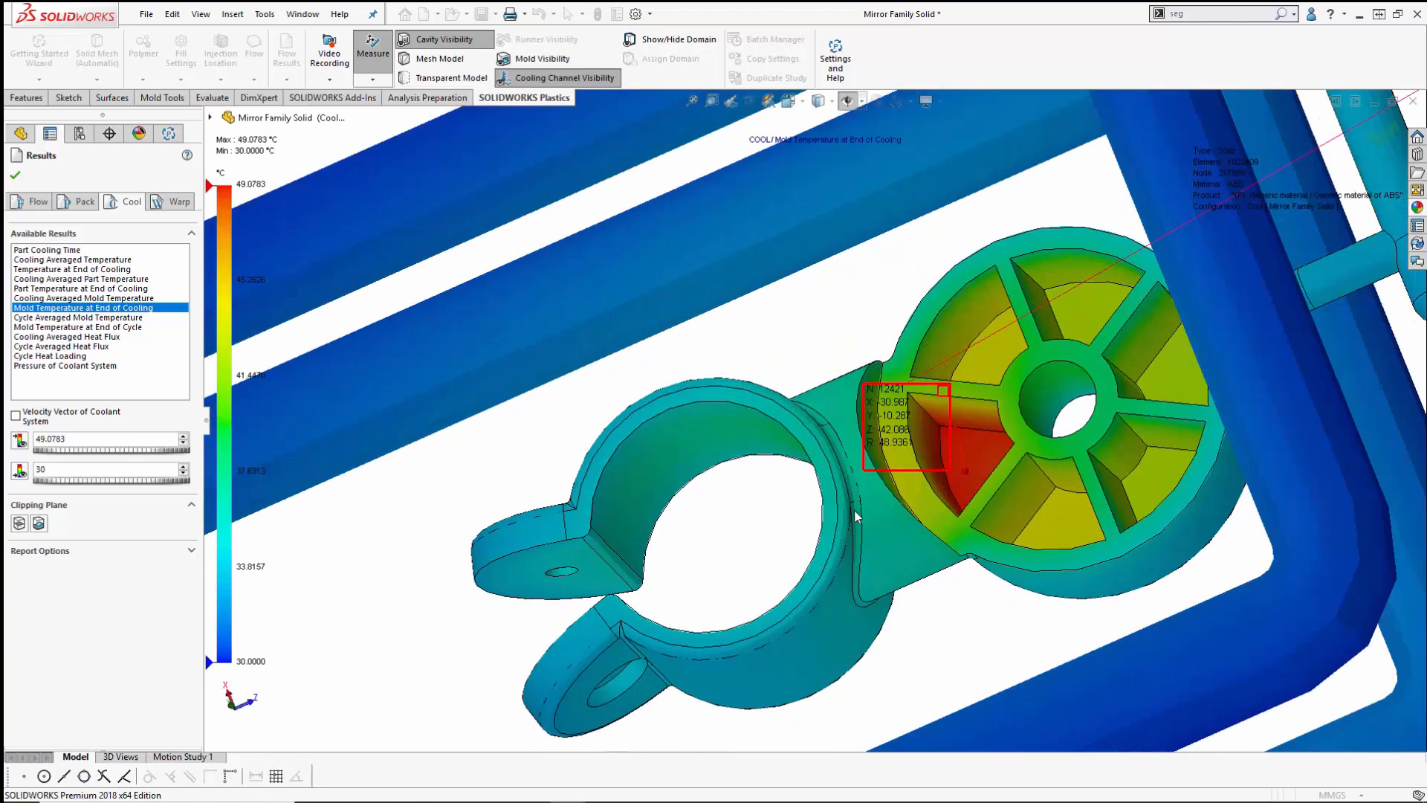
{"action": "left_click", "coordinate": [809, 649]}
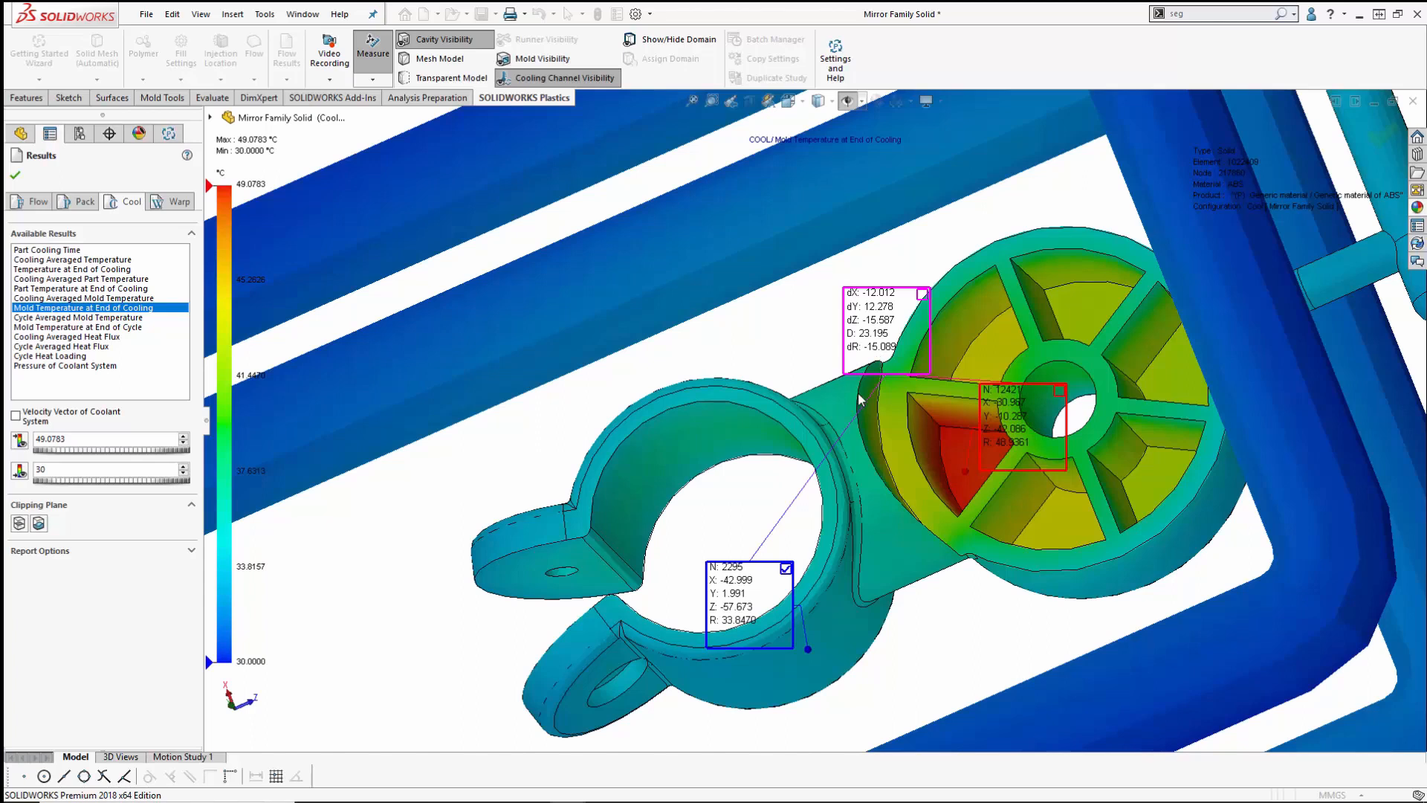
Step: Examine the cooling channel positions relative to the bracket's two probed points and across the whole family layout
{"action": "scroll", "coordinate": [859, 400], "scroll_direction": "up", "scroll_amount": 4}
{"action": "middle_click_drag", "start_coordinate": [834, 553], "coordinate": [840, 500]}
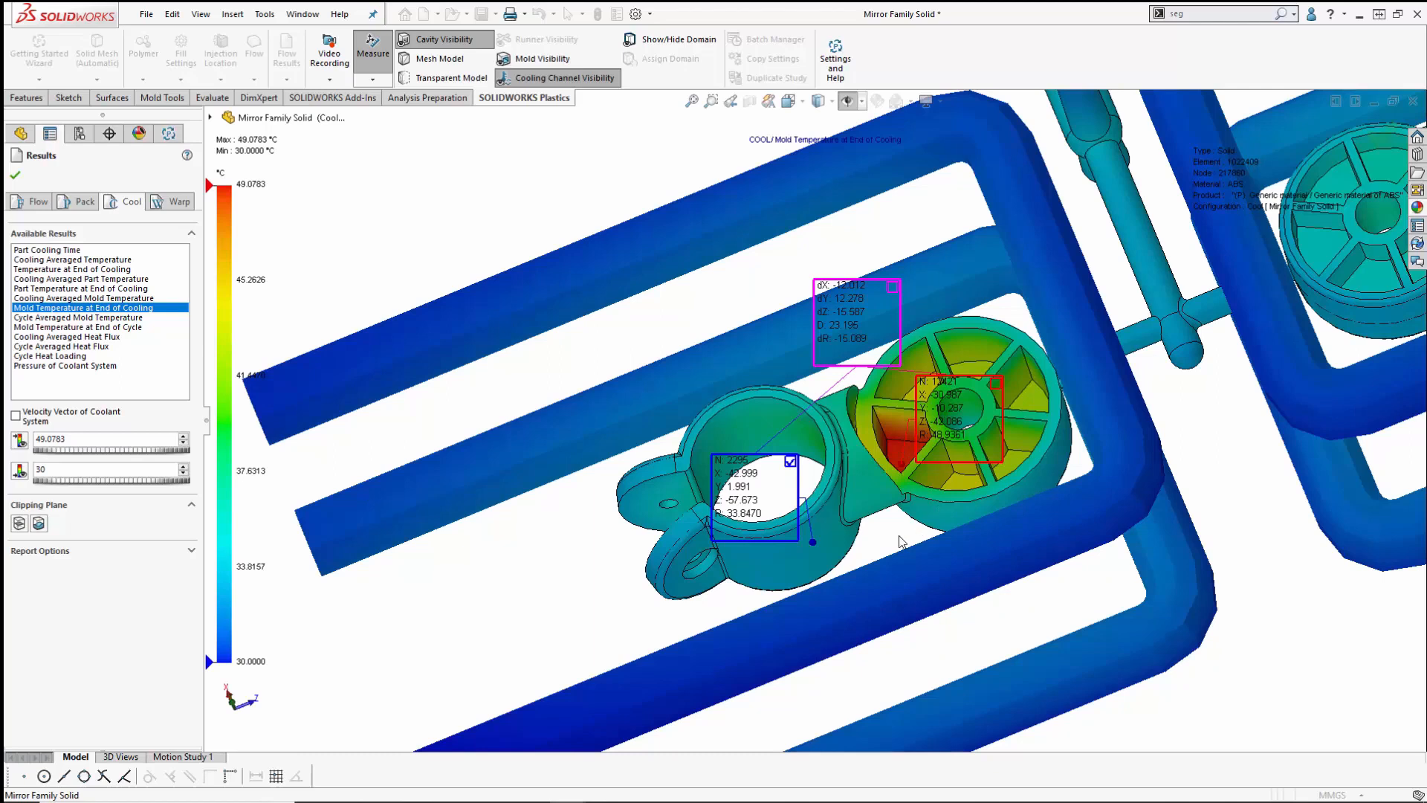
{"action": "scroll", "coordinate": [899, 446], "scroll_direction": "up", "scroll_amount": 3}
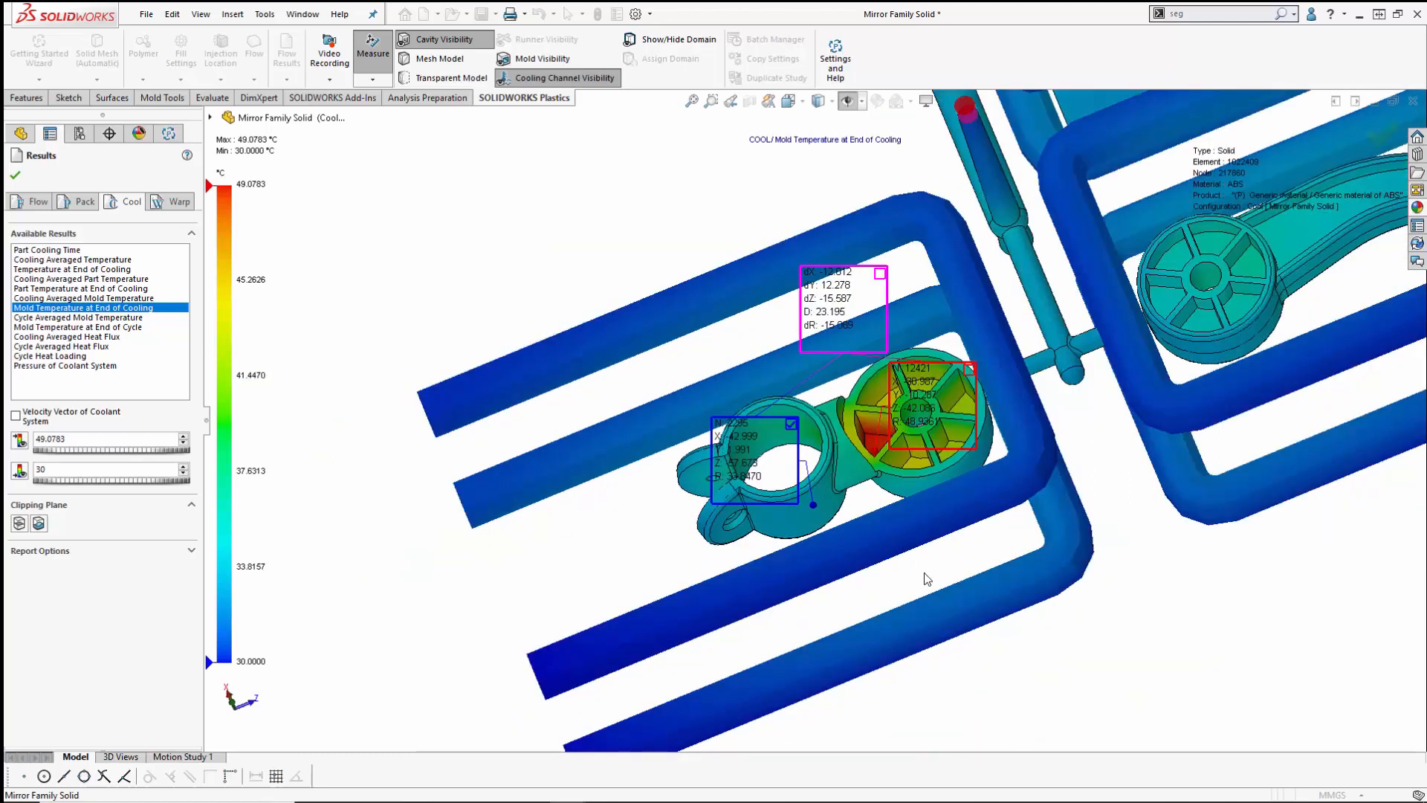
{"action": "middle_click_drag", "start_coordinate": [955, 516], "coordinate": [943, 427]}
{"action": "scroll", "coordinate": [941, 423], "scroll_direction": "up", "scroll_amount": 5}
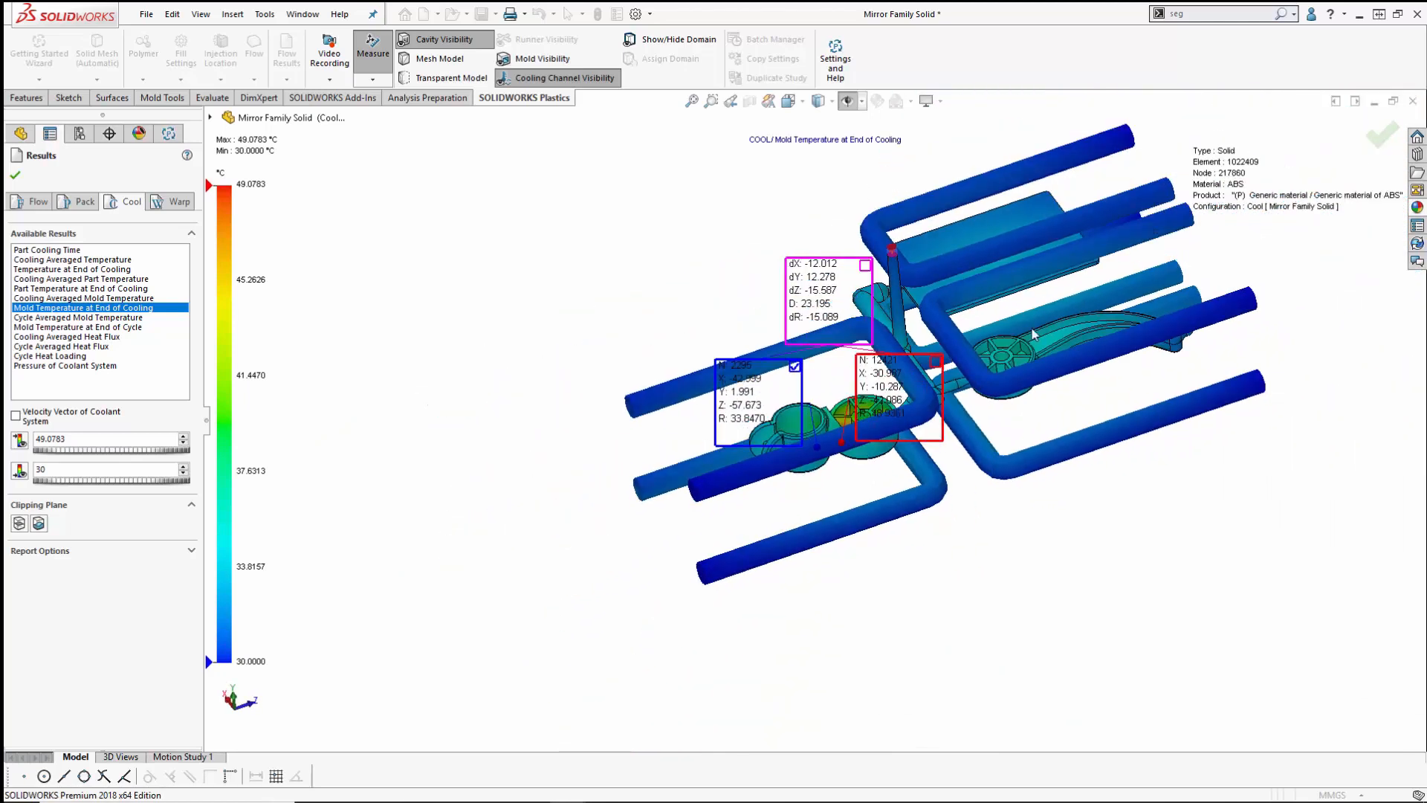